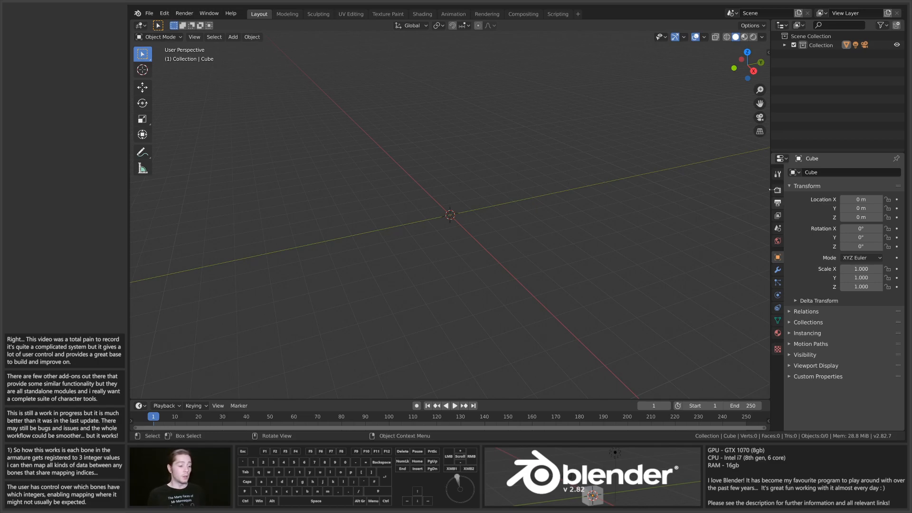
Expand the Mr Mannequins Tools add-on preferences and examine the Bone Mapping entries, including those under Anim and Root
{"action": "left_click_drag", "start_coordinate": [131, 152], "coordinate": [402, 34]}
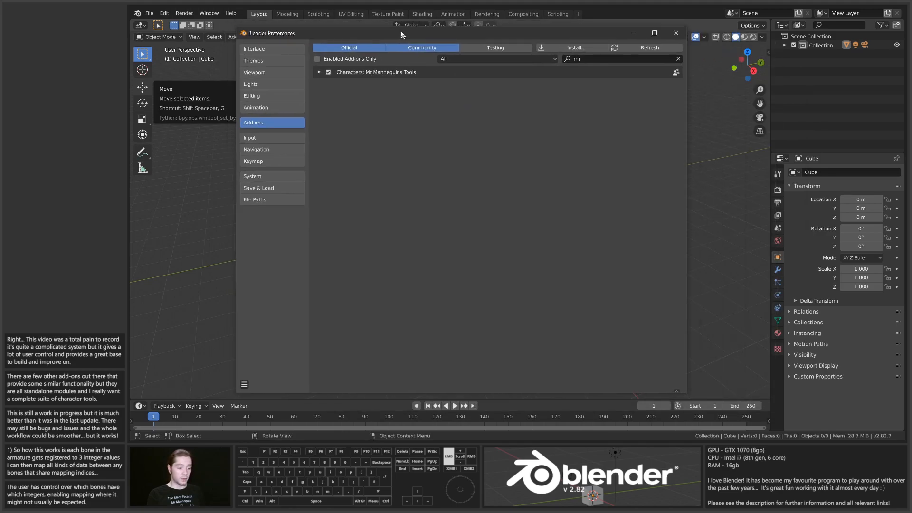
{"action": "left_click", "coordinate": [318, 72]}
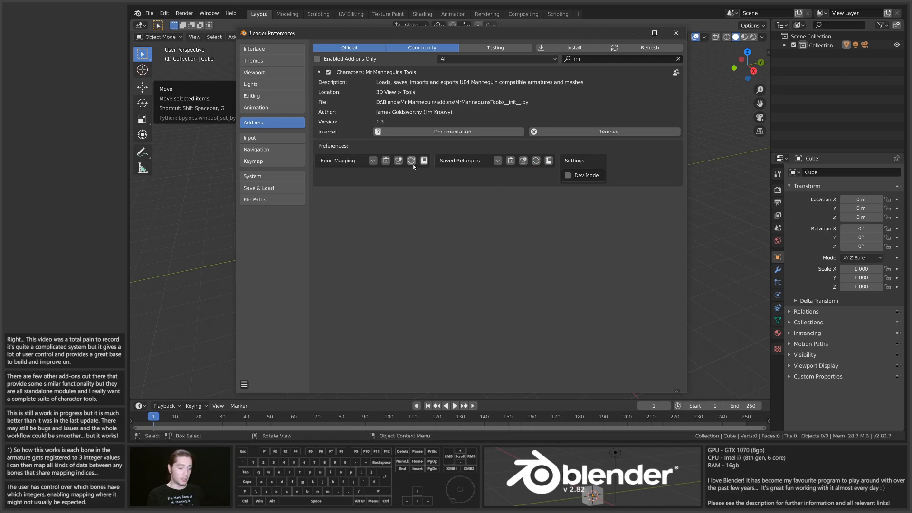
{"action": "left_click", "coordinate": [373, 162]}
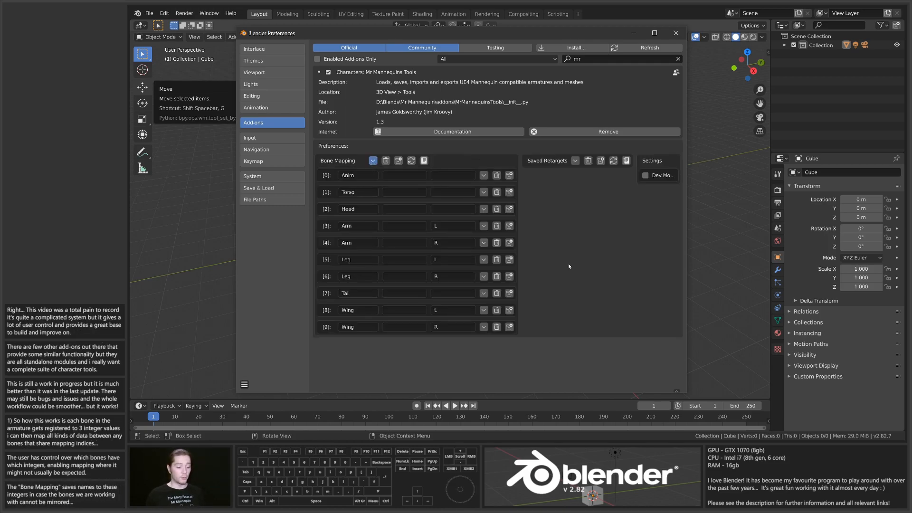
{"action": "left_click", "coordinate": [484, 175]}
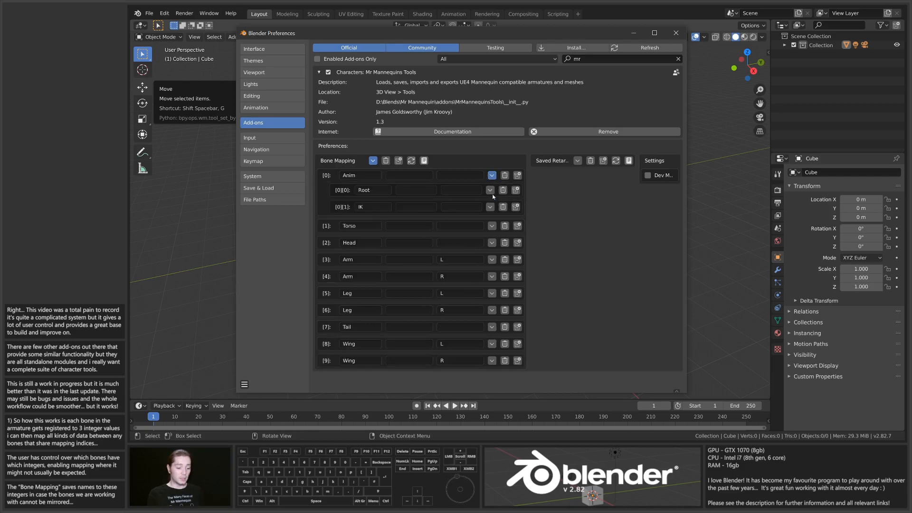
{"action": "left_click", "coordinate": [491, 191]}
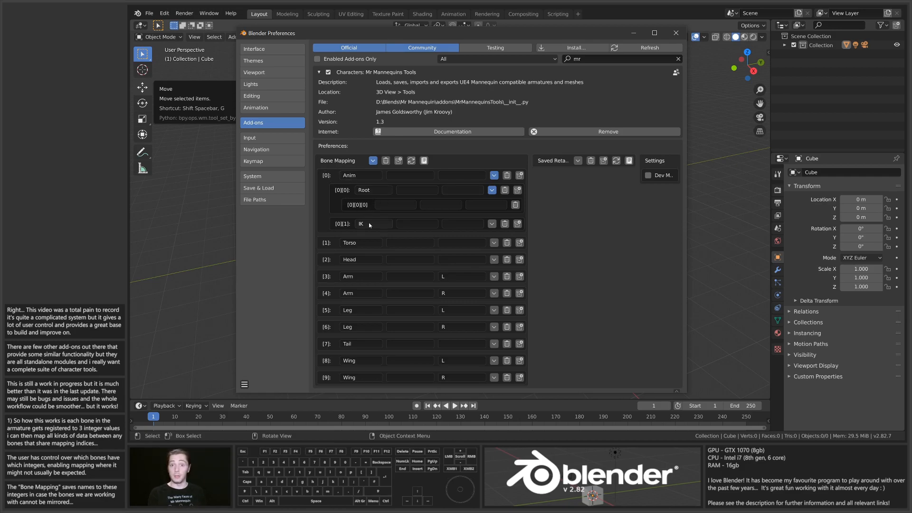
{"action": "left_click", "coordinate": [373, 161]}
Examine the saved UE4 retarget's bone hierarchy, including the child bones of root and pelvis
{"action": "left_click", "coordinate": [498, 160]}
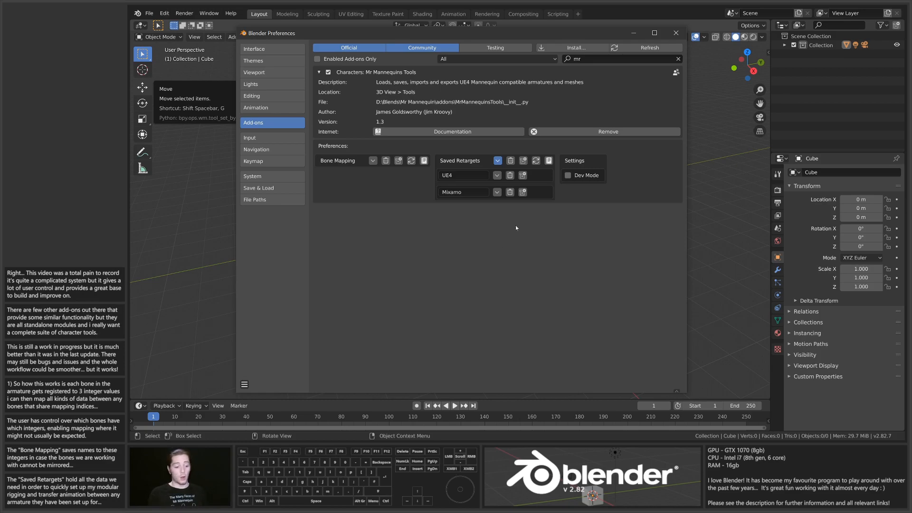
{"action": "left_click", "coordinate": [497, 175]}
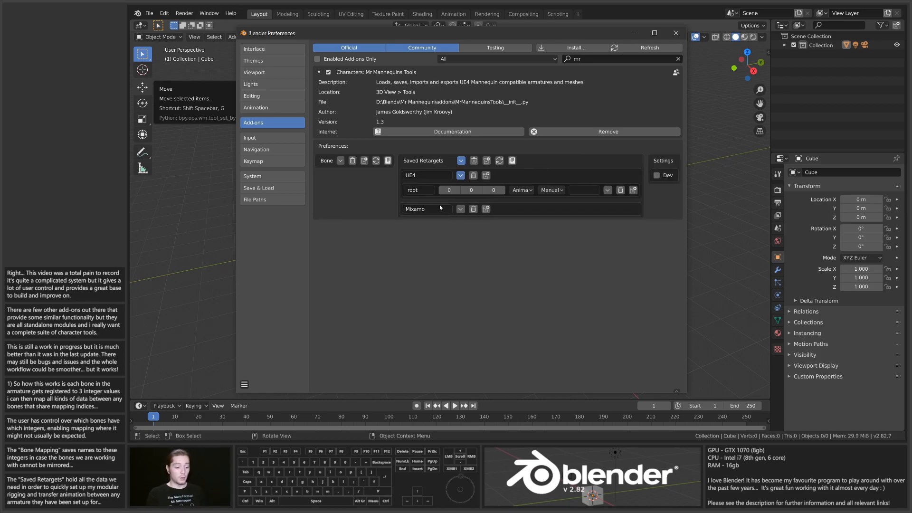
{"action": "left_click", "coordinate": [607, 190]}
{"action": "left_click", "coordinate": [608, 206]}
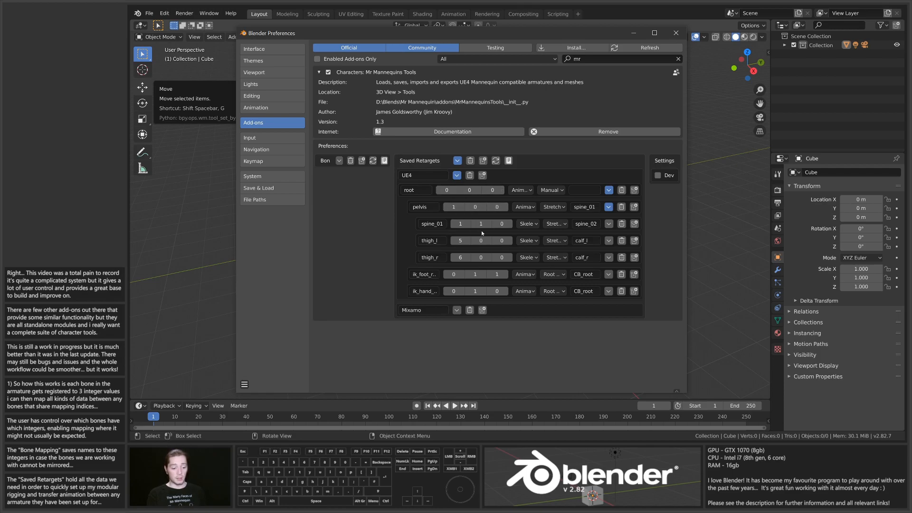
{"action": "left_click", "coordinate": [458, 176]}
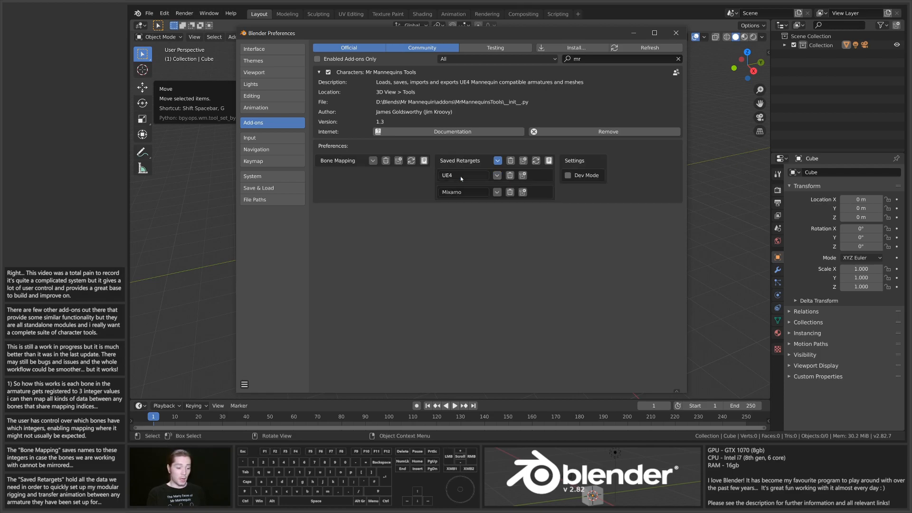
Examine the saved Mixamo retarget's bone hierarchy, including the child bones of Armature and its hips bone
{"action": "left_click", "coordinate": [497, 192]}
{"action": "left_click", "coordinate": [608, 207]}
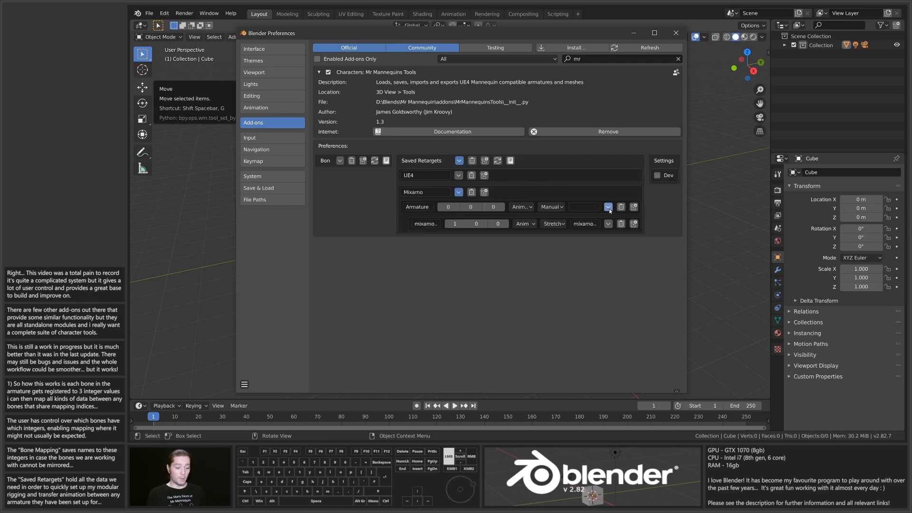
{"action": "left_click", "coordinate": [609, 224]}
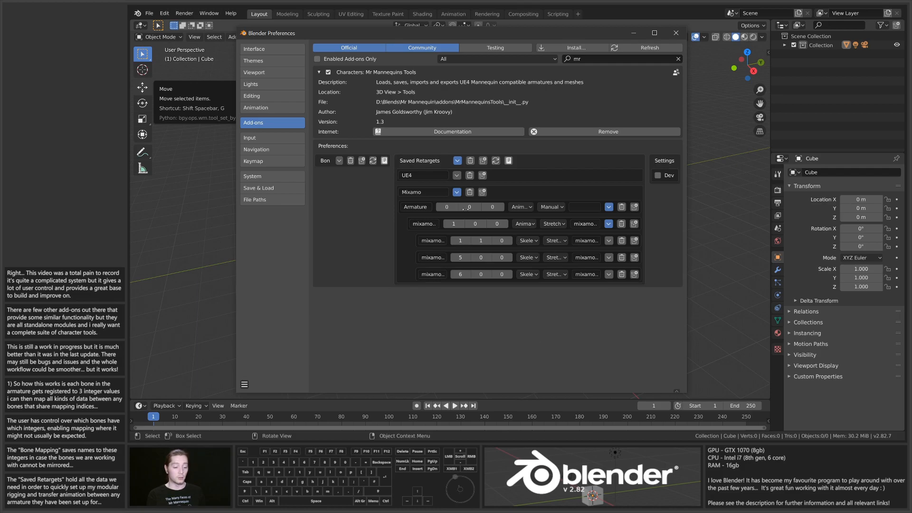
{"action": "left_click", "coordinate": [457, 193]}
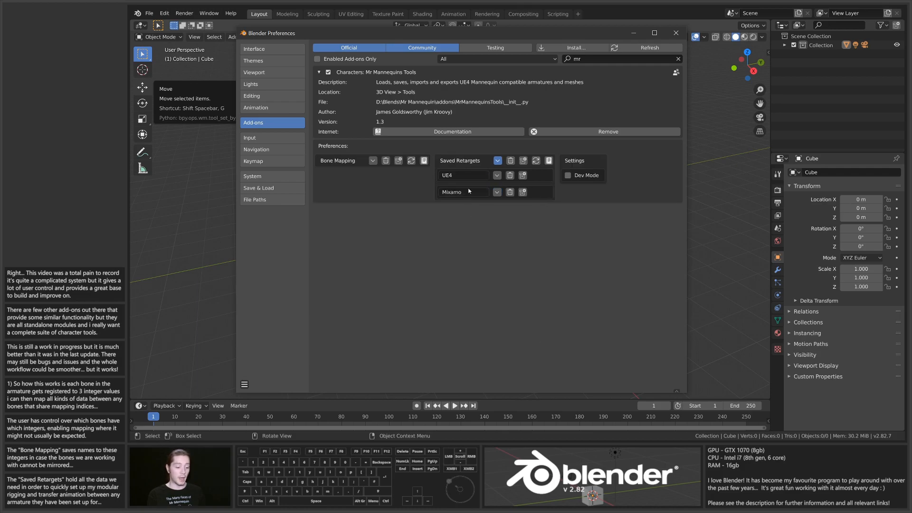
Show the UE4 and Mixamo retargets together in an enlarged preferences window and compare the mapping indices of pelvis and mixamorig:Hips
{"action": "left_click", "coordinate": [497, 175]}
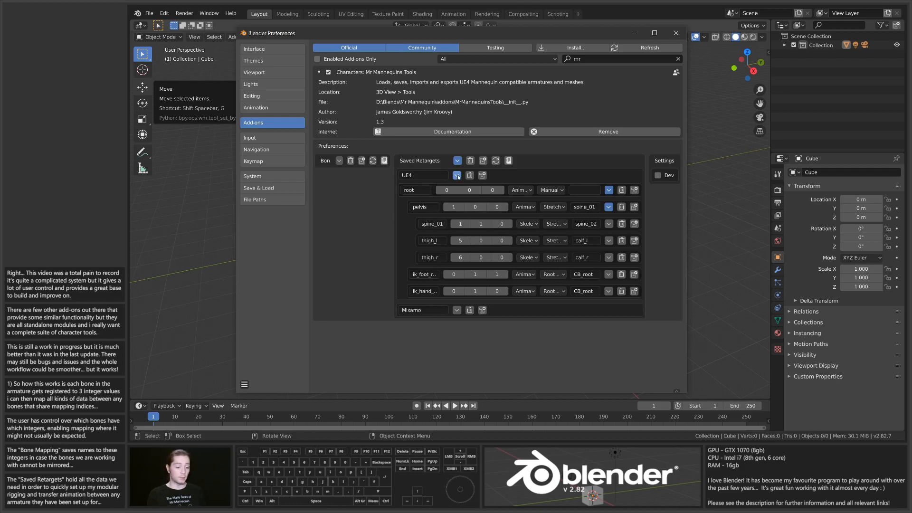
{"action": "left_click", "coordinate": [457, 310]}
{"action": "scroll", "coordinate": [450, 357], "scroll_direction": "down", "scroll_amount": 1}
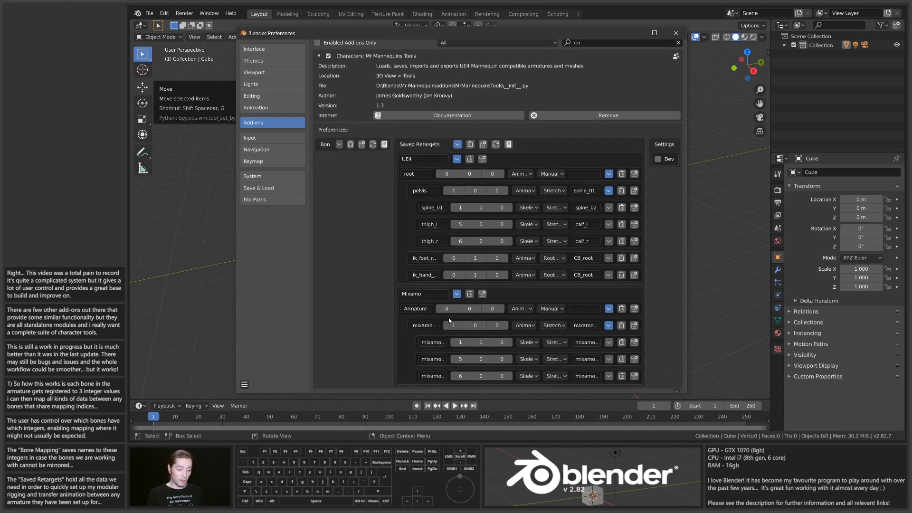
{"action": "left_click", "coordinate": [655, 33]}
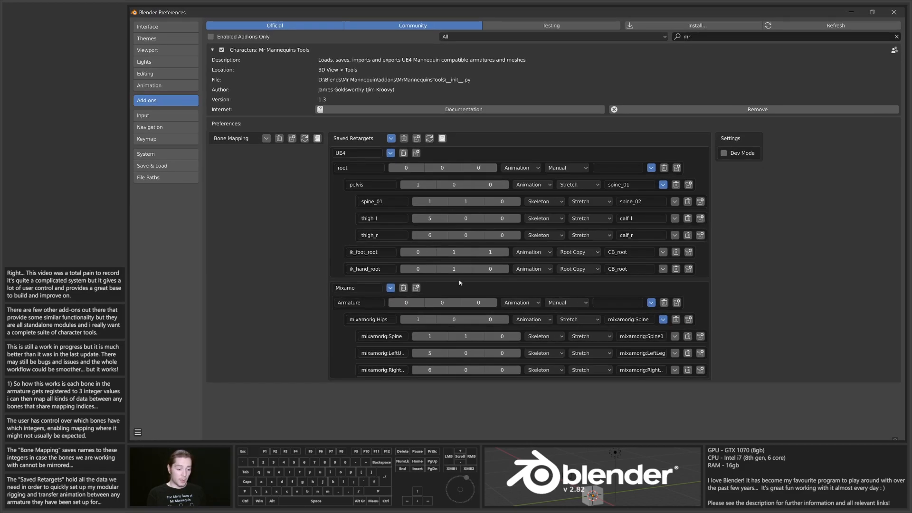
{"action": "left_click", "coordinate": [427, 185]}
{"action": "left_click", "coordinate": [427, 185]}
{"action": "left_click", "coordinate": [459, 184]}
{"action": "left_click", "coordinate": [460, 184]}
{"action": "double_click", "coordinate": [491, 185]}
{"action": "double_click", "coordinate": [373, 319]}
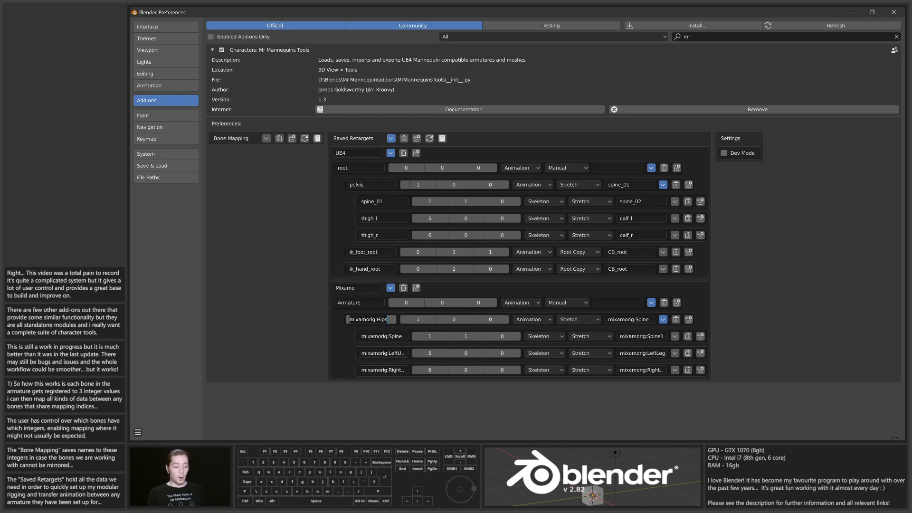
{"action": "left_click", "coordinate": [499, 184]}
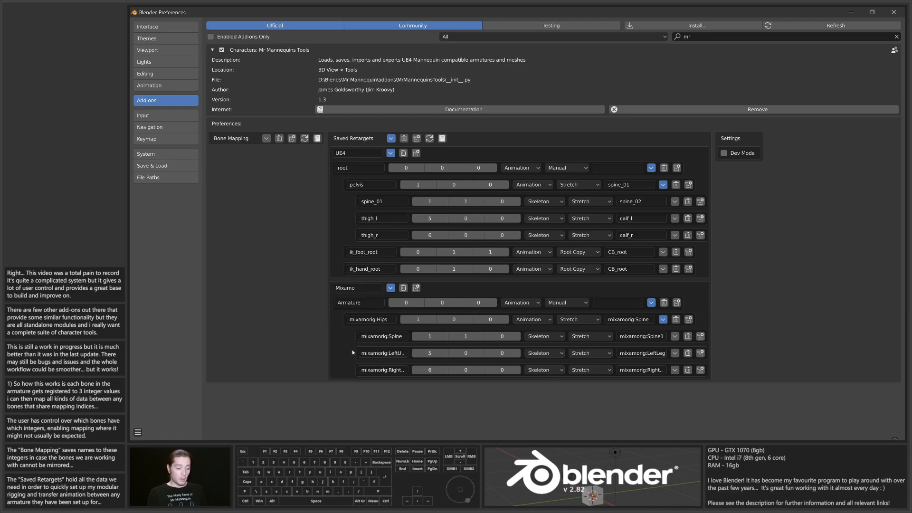
{"action": "left_click", "coordinate": [452, 319]}
{"action": "left_click", "coordinate": [490, 319]}
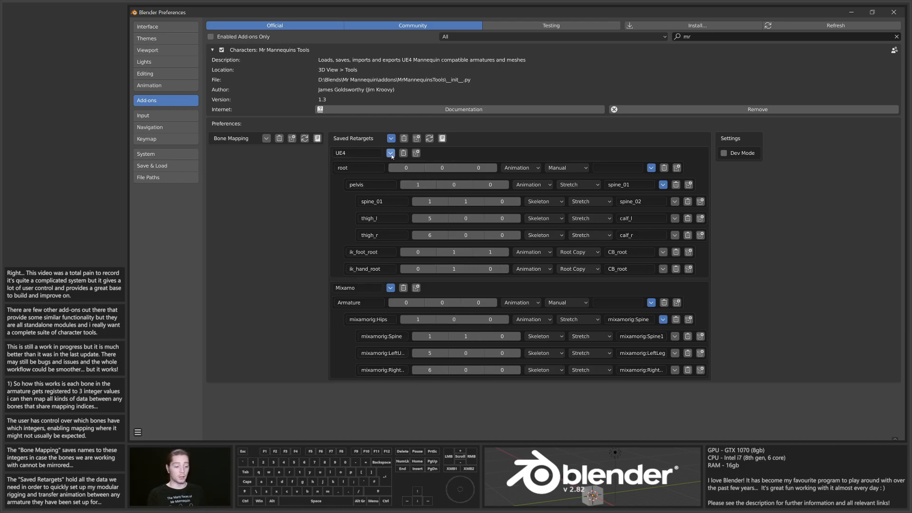
Review the Bone Mapping list again, and collapse it along with the UE4, Mixamo and Saved Retargets entries
{"action": "left_click", "coordinate": [266, 139]}
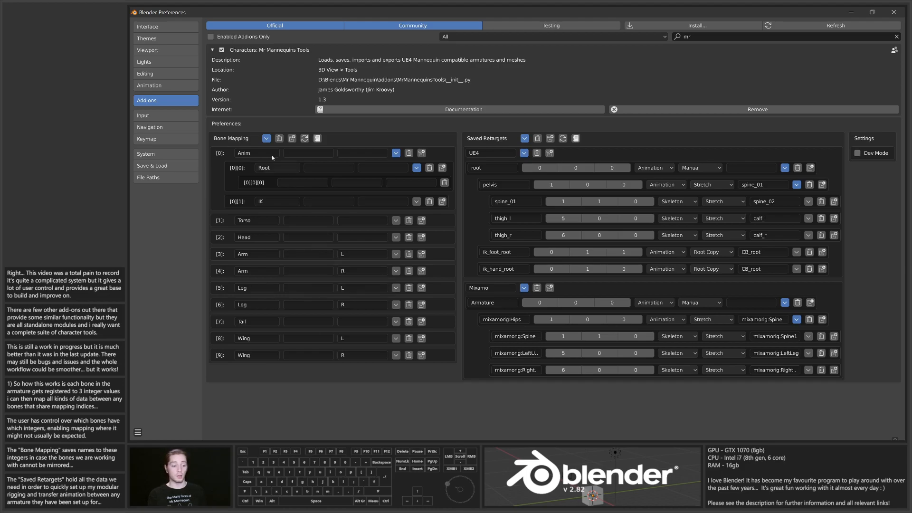
{"action": "left_click", "coordinate": [266, 138]}
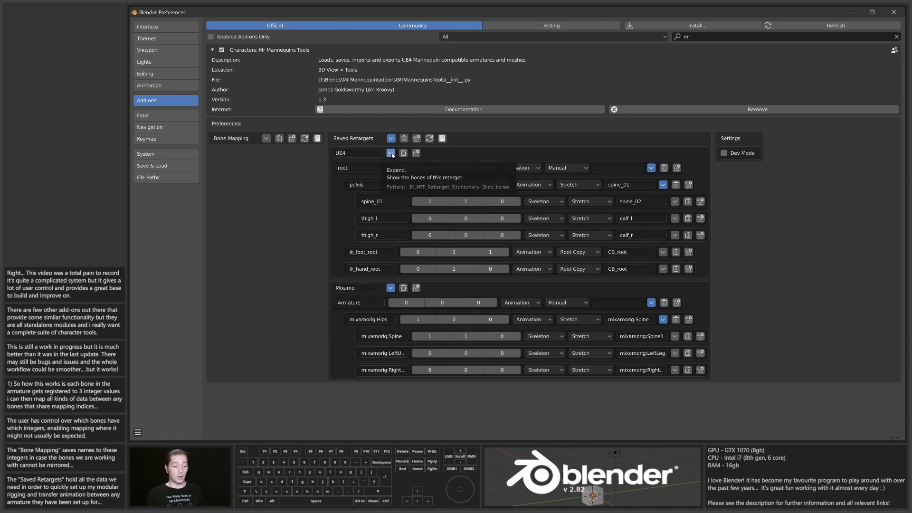
{"action": "left_click", "coordinate": [390, 153]}
{"action": "left_click", "coordinate": [391, 169]}
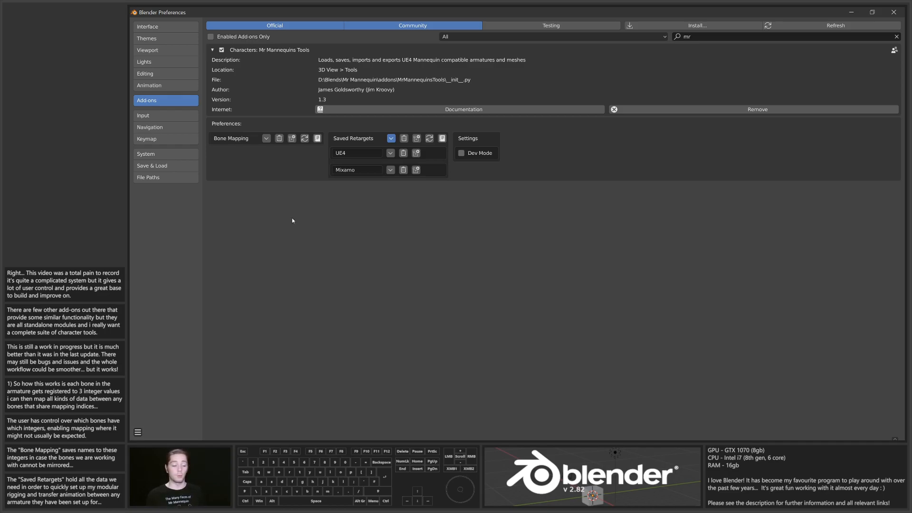
{"action": "left_click", "coordinate": [391, 138]}
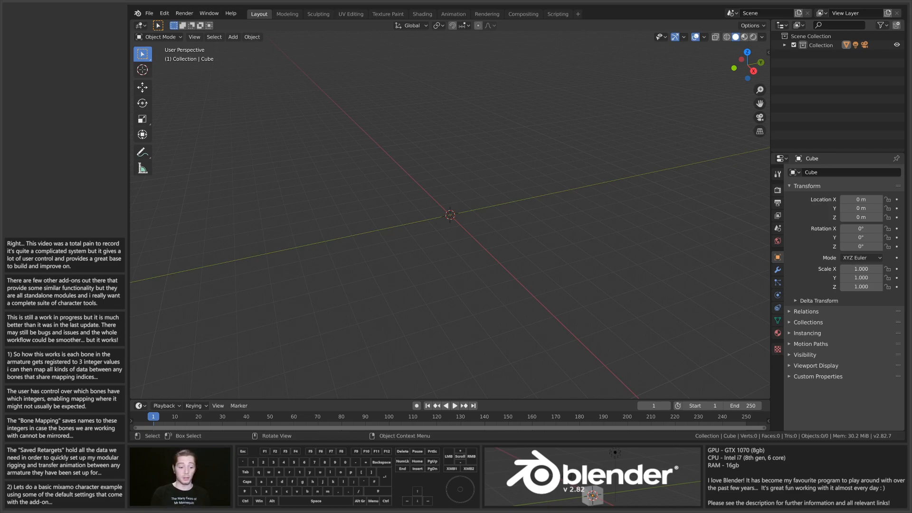
Show the Mr Mannequins Tools settings beside the 3D viewport, widen them and enable Import Meshes
{"action": "key", "text": "n"}
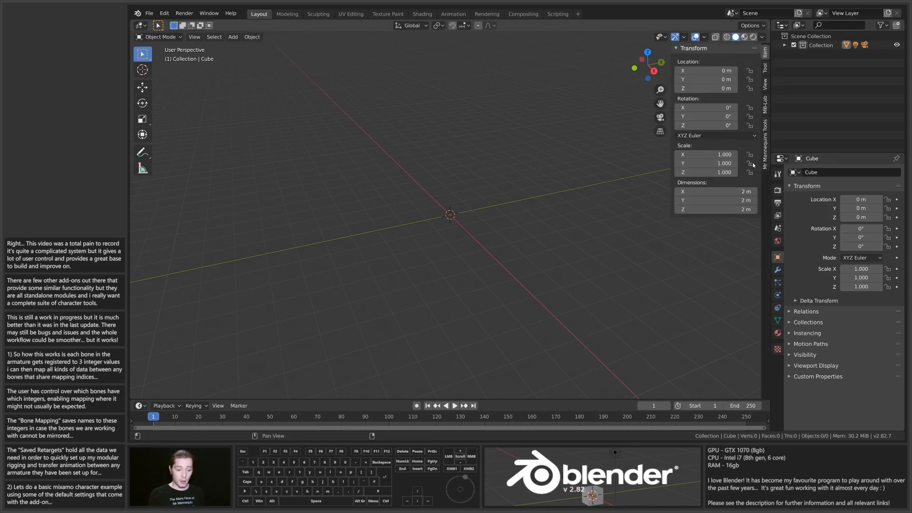
{"action": "left_click", "coordinate": [765, 147]}
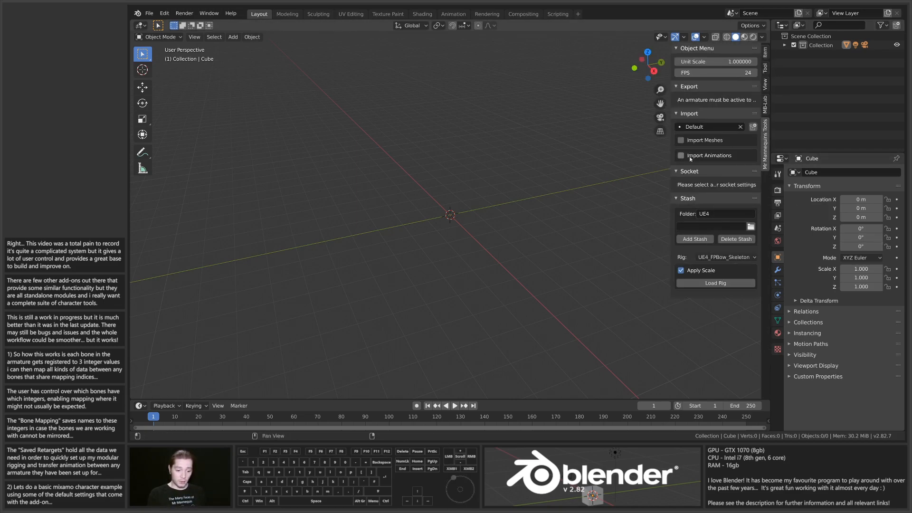
{"action": "left_click", "coordinate": [681, 140]}
{"action": "left_click_drag", "start_coordinate": [672, 145], "coordinate": [615, 147]}
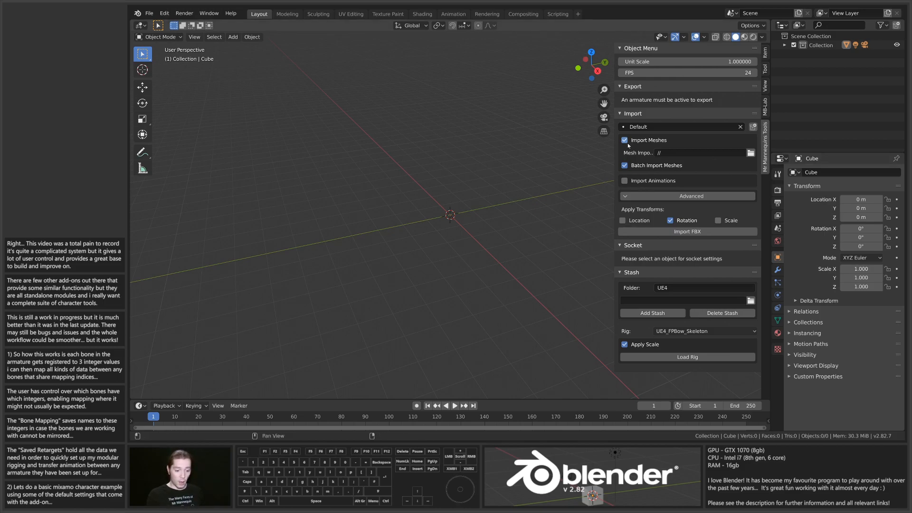
Turn off batch mesh import, use the //Mr Mannequin\TEST\ mesh folder and choose Ch36_nonPBR as the FBX file
{"action": "left_click", "coordinate": [625, 165]}
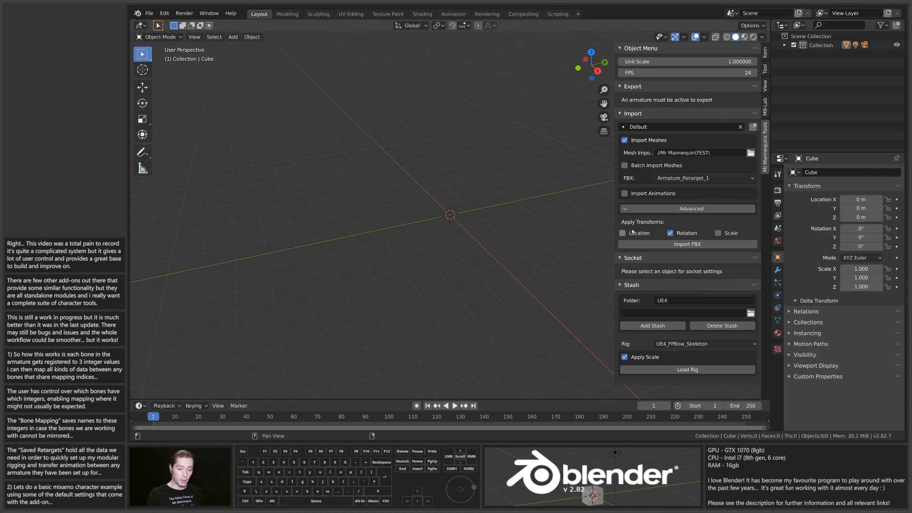
{"action": "left_click", "coordinate": [695, 178]}
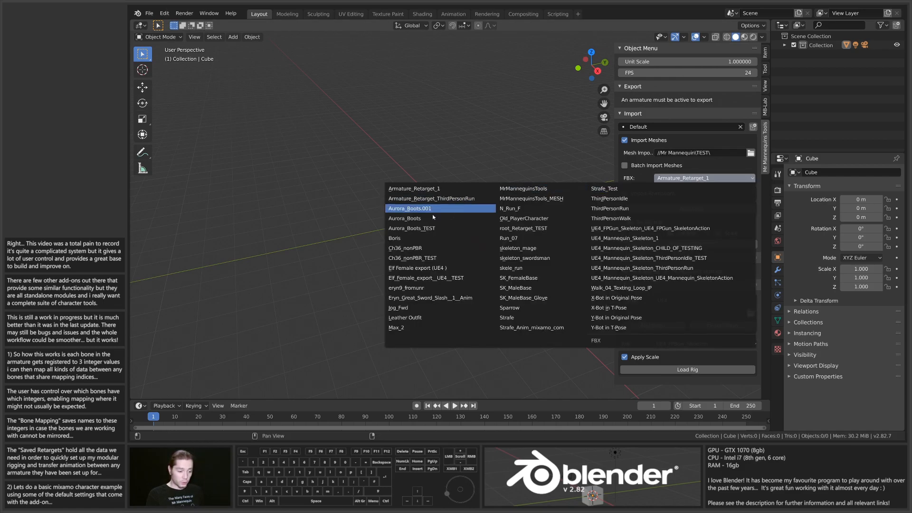
{"action": "left_click", "coordinate": [434, 249]}
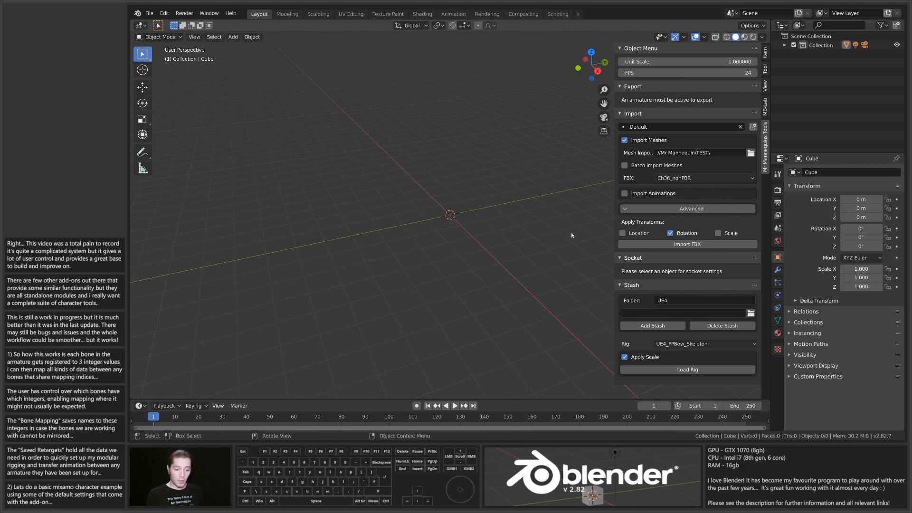
Import the FBX with Ignore Leaf Bones enabled and the location and scale transforms applied along with rotation
{"action": "left_click", "coordinate": [665, 208]}
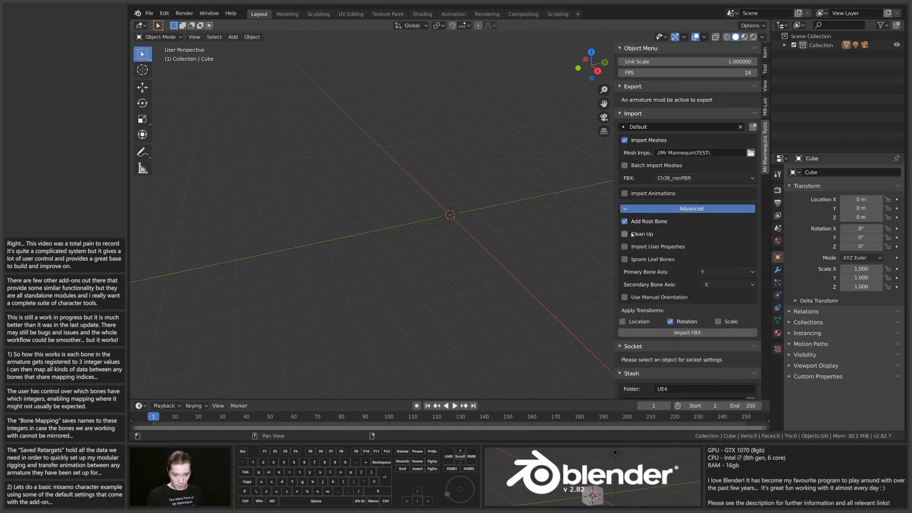
{"action": "left_click", "coordinate": [625, 261]}
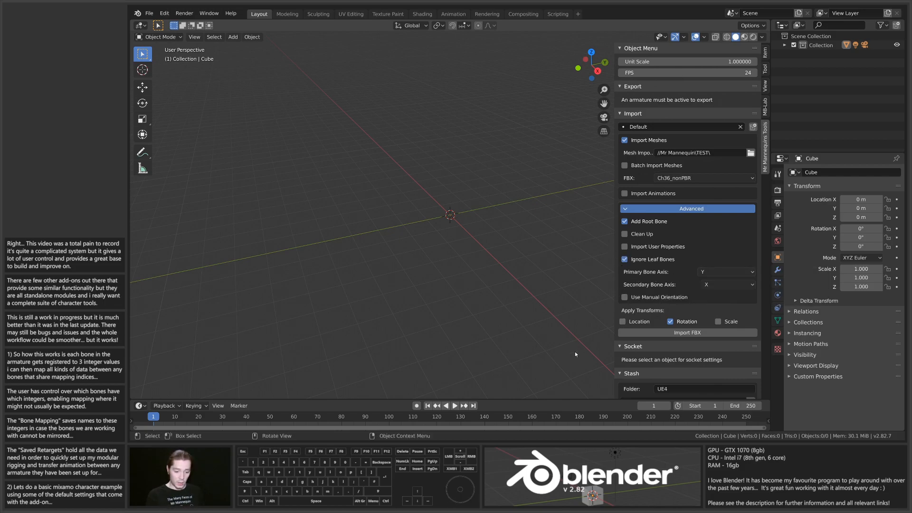
{"action": "left_click", "coordinate": [623, 321]}
{"action": "left_click", "coordinate": [718, 322]}
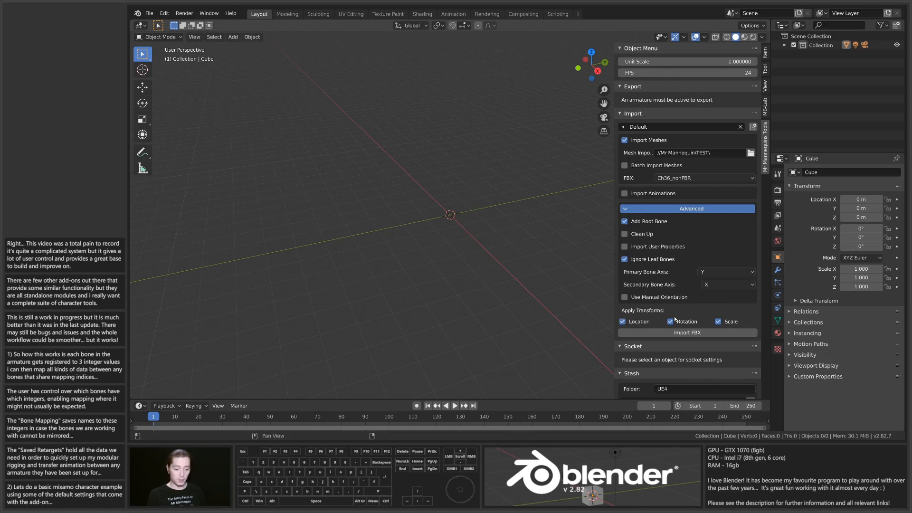
{"action": "left_click", "coordinate": [714, 332]}
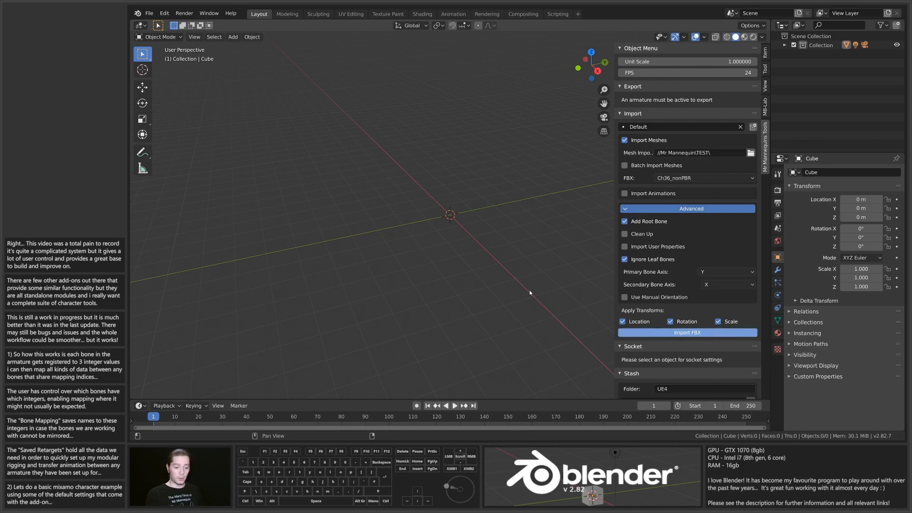
Inspect the imported character from the front and select its Ch36 mesh
{"action": "scroll", "coordinate": [435, 214], "scroll_direction": "up", "scroll_amount": 5}
{"action": "middle_click_drag", "start_coordinate": [458, 189], "coordinate": [500, 172]}
{"action": "scroll", "coordinate": [501, 172], "scroll_direction": "up", "scroll_amount": 3}
{"action": "middle_click_drag", "start_coordinate": [479, 120], "coordinate": [449, 205]}
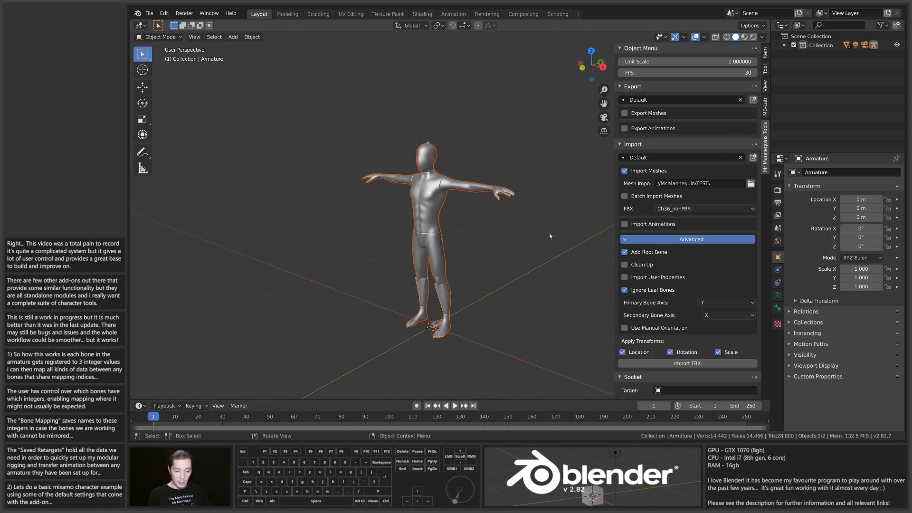
{"action": "middle_click_drag", "start_coordinate": [420, 244], "coordinate": [437, 212]}
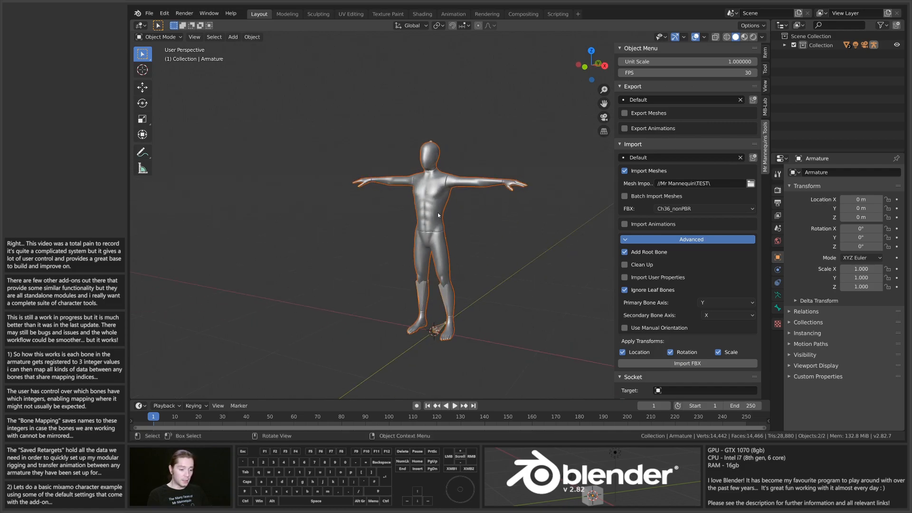
{"action": "left_click", "coordinate": [438, 213]}
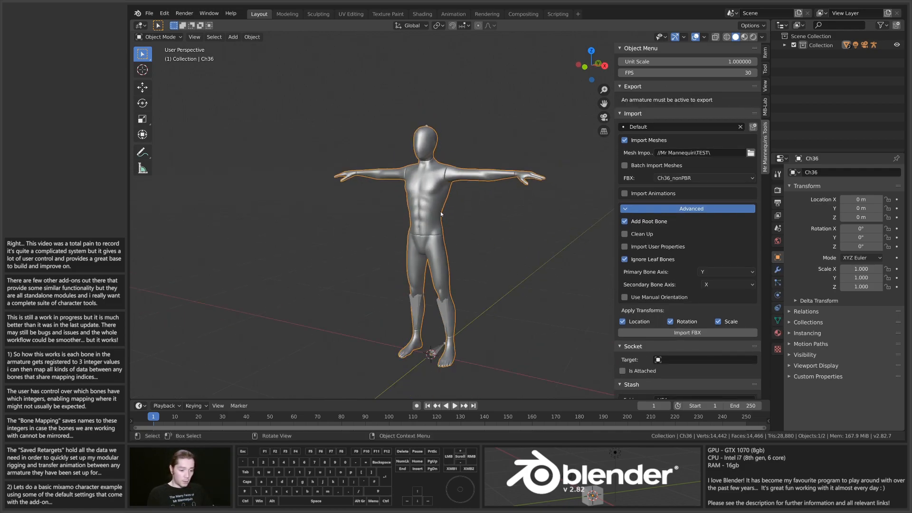
Hide the Ch36 mesh and select the imported character's armature
{"action": "key", "text": "Delete"}
{"action": "left_click", "coordinate": [426, 198]}
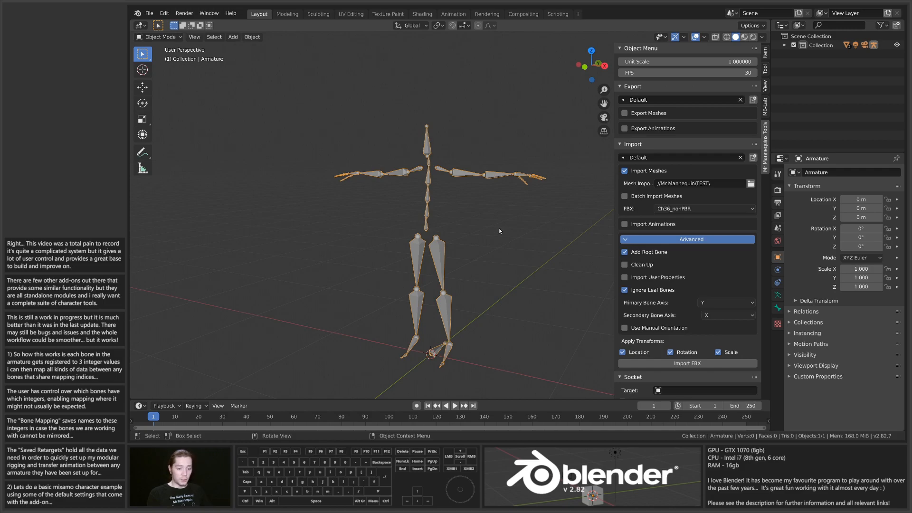
Review the bone mapping and saved retargets in the Mr Mannequins Tools add-on preferences
{"action": "left_click", "coordinate": [165, 14]}
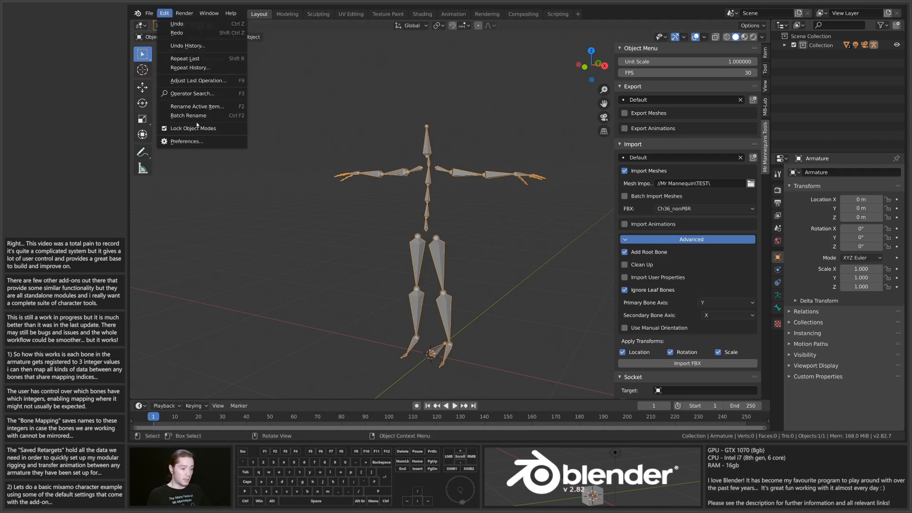
{"action": "left_click", "coordinate": [203, 143]}
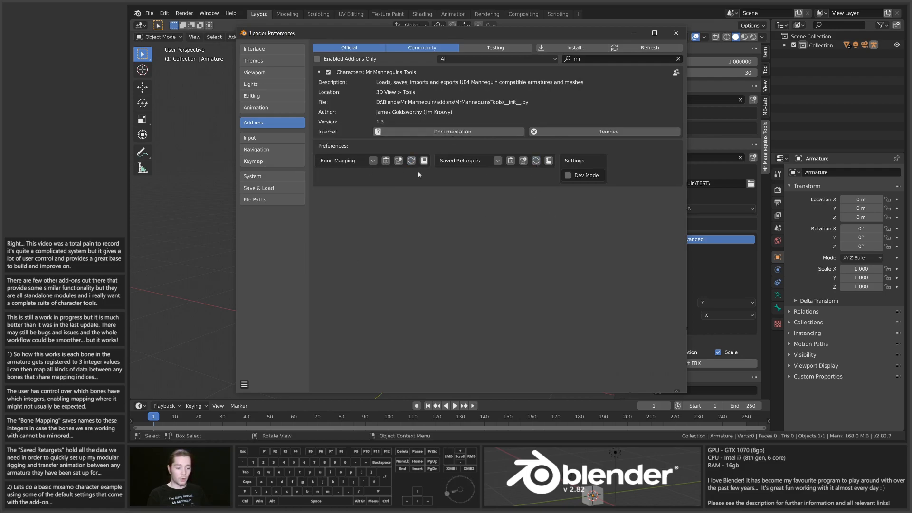
{"action": "left_click", "coordinate": [497, 161]}
{"action": "left_click", "coordinate": [373, 161]}
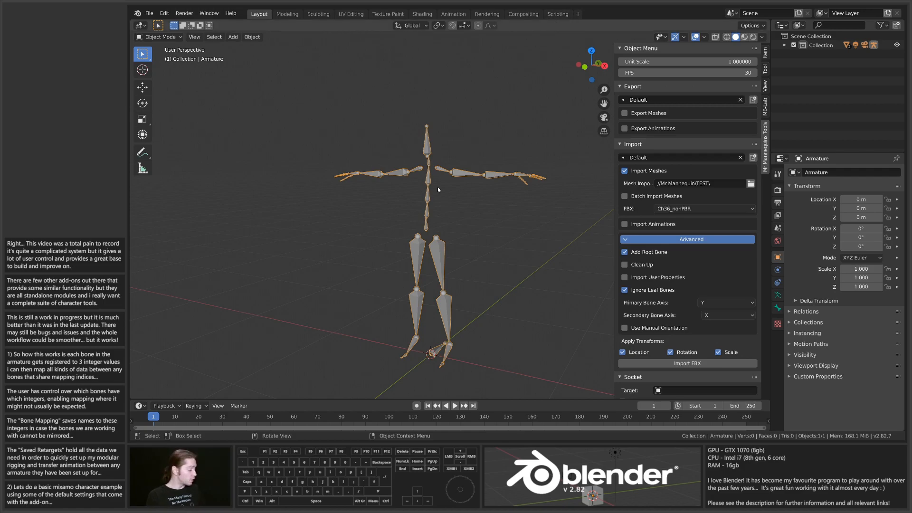
Switch the armature to Pose Mode, select the head bone and check its name in the bone properties
{"action": "key", "text": "ctrl+Tab"}
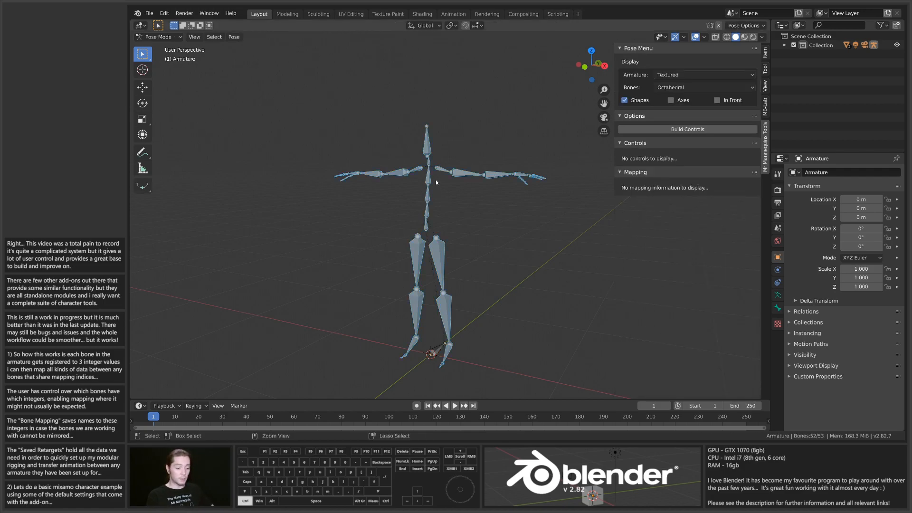
{"action": "left_click", "coordinate": [426, 144]}
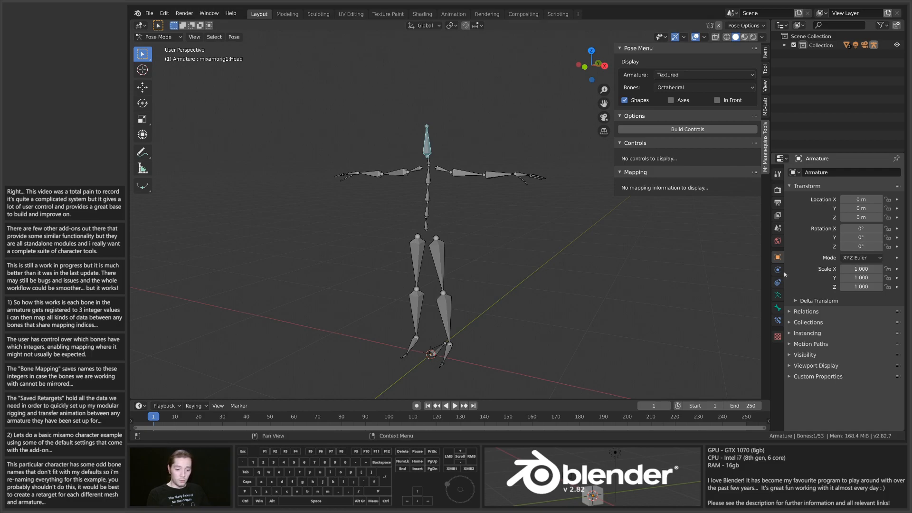
{"action": "left_click", "coordinate": [778, 308]}
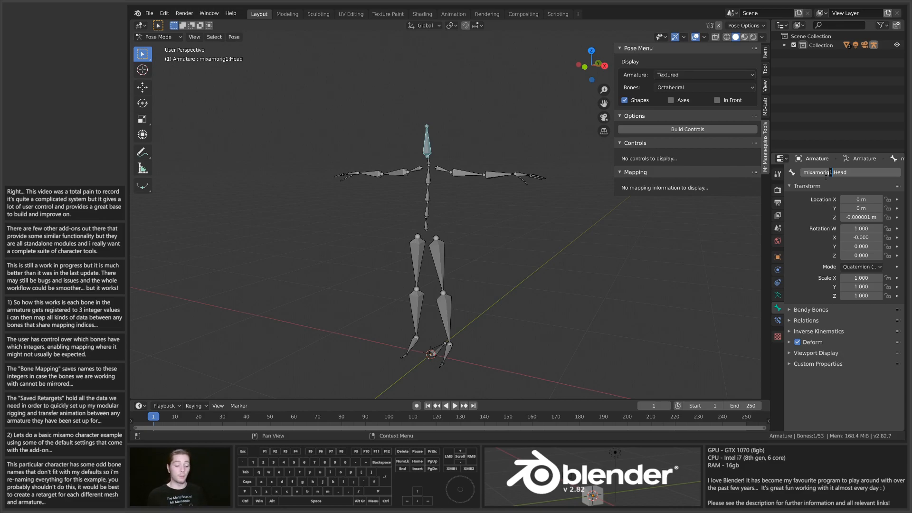
{"action": "key", "text": "Return"}
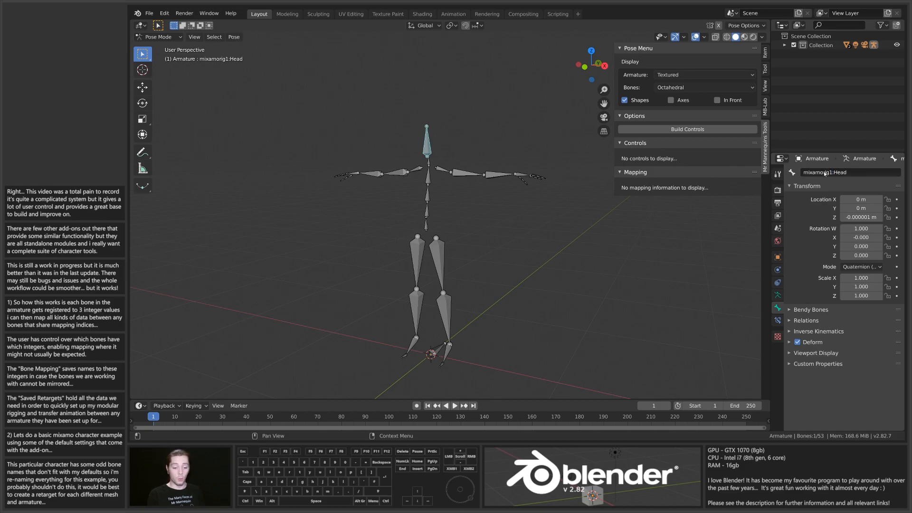
Write a new Python script that renames each selected pose bone starting with "mixamorig1" to "mixamorig" + bone.name[10:]
{"action": "left_click", "coordinate": [558, 15]}
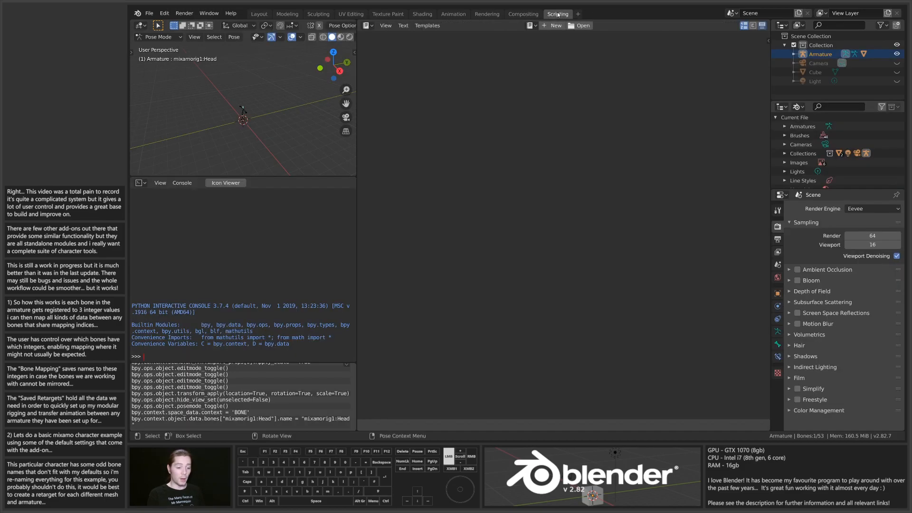
{"action": "left_click", "coordinate": [532, 26]}
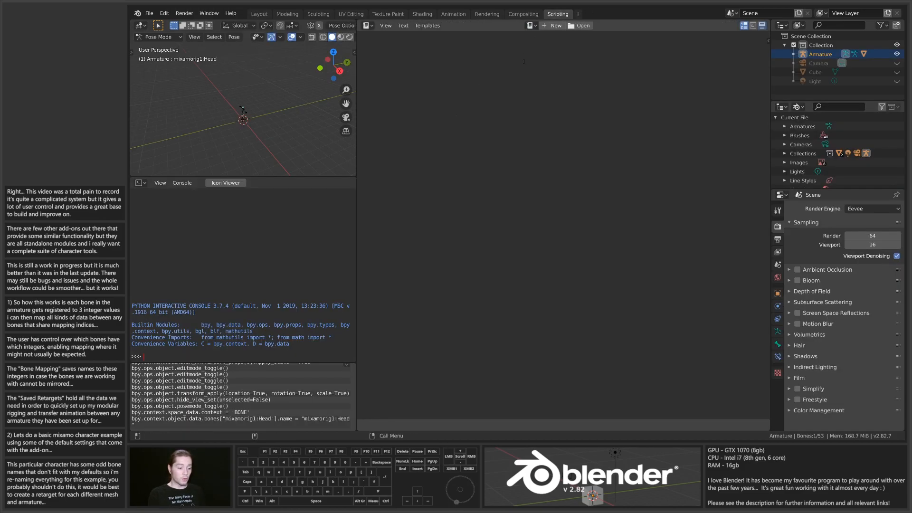
{"action": "left_click", "coordinate": [553, 25]}
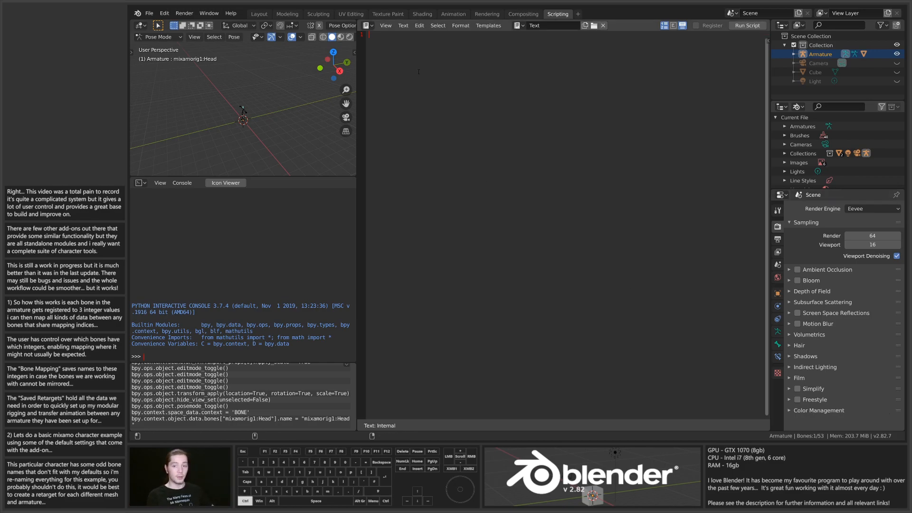
{"action": "type", "text": "import bpy  for bone in bpy.context.selected_pose_bones:     if bone.name.startswith(\"mixamorig1\"):         bone.name = \"mixamorig\" + bone.name[10:]"}
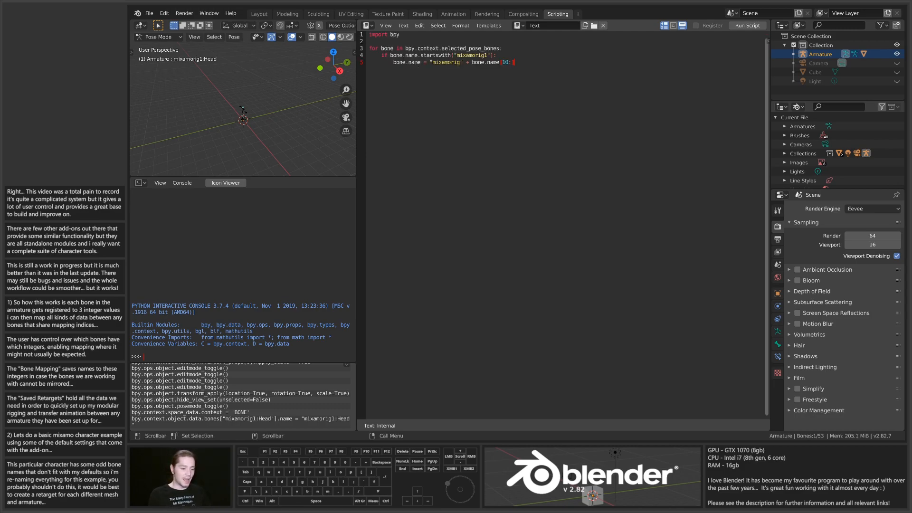
Select all of the armature's bones, run the renaming script on them and return to the Layout workspace
{"action": "left_click_drag", "start_coordinate": [370, 48], "coordinate": [502, 48]}
{"action": "middle_click_drag", "start_coordinate": [267, 106], "coordinate": [269, 79]}
{"action": "scroll", "coordinate": [258, 115], "scroll_direction": "up", "scroll_amount": 12}
{"action": "scroll", "coordinate": [266, 132], "scroll_direction": "down", "scroll_amount": 3}
{"action": "key", "text": "a"}
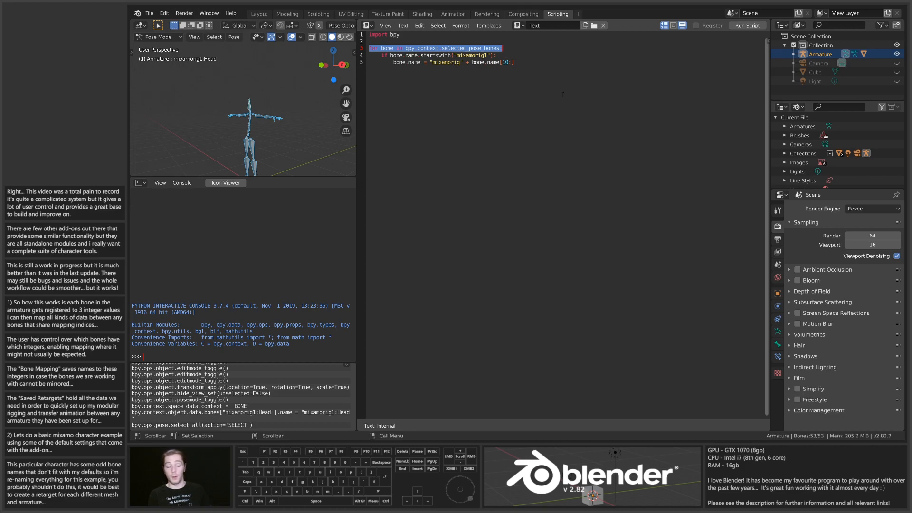
{"action": "left_click", "coordinate": [461, 148]}
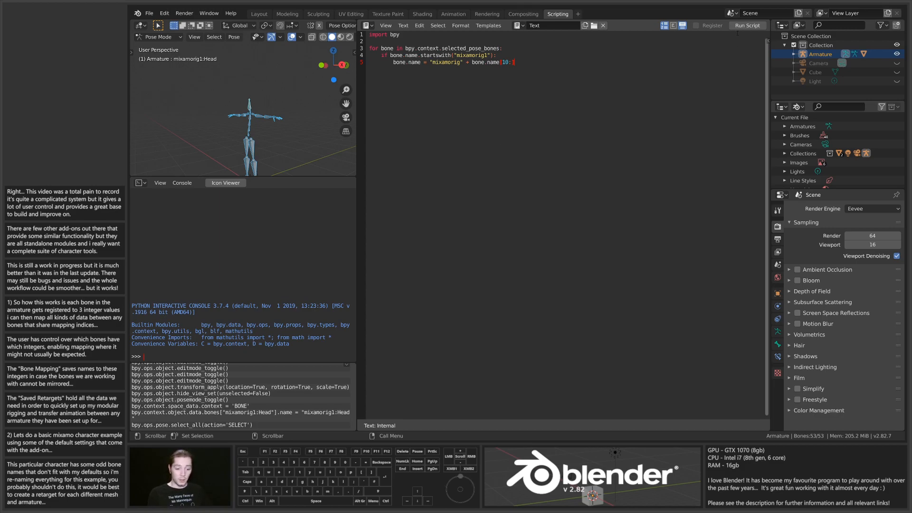
{"action": "left_click", "coordinate": [747, 25]}
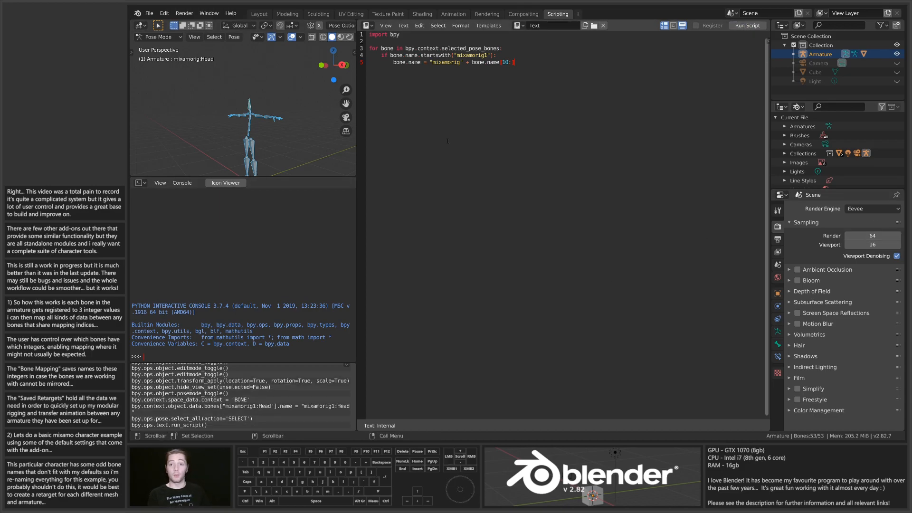
{"action": "left_click", "coordinate": [259, 13]}
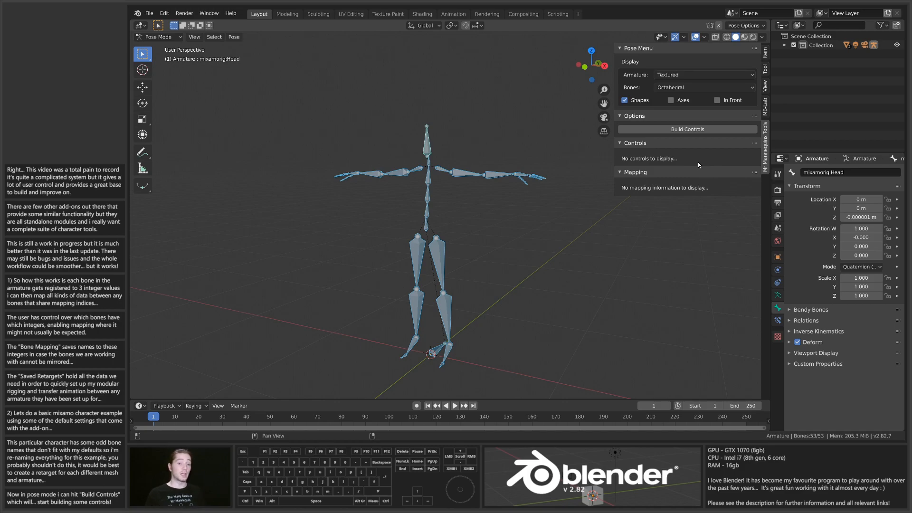
{"action": "left_click", "coordinate": [673, 130]}
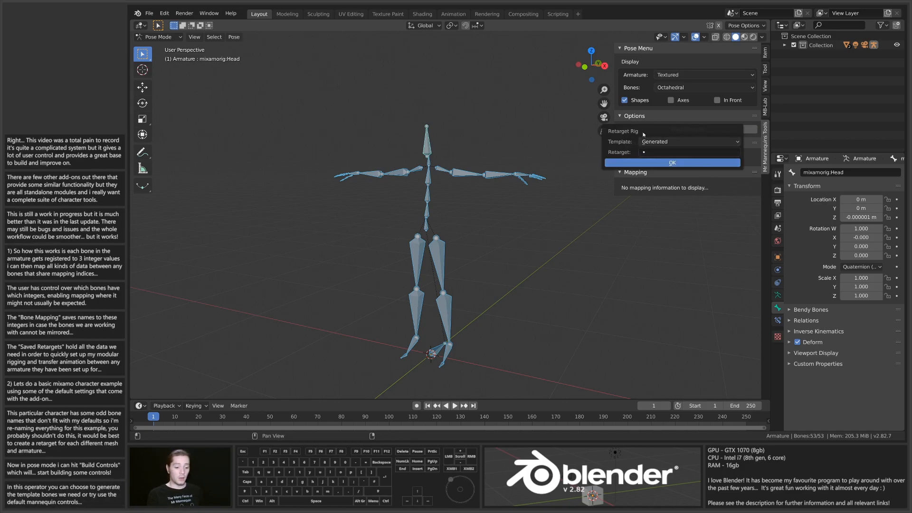
{"action": "left_click", "coordinate": [658, 143]}
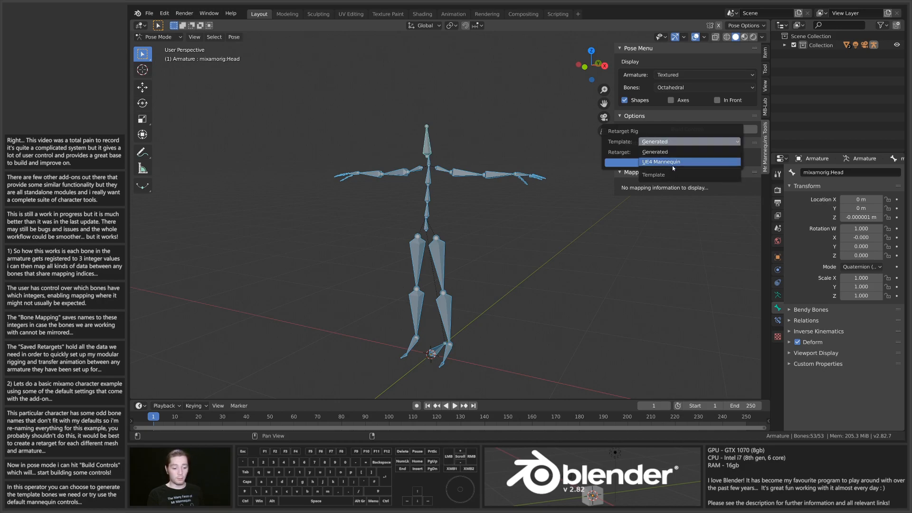
{"action": "left_click", "coordinate": [658, 162]}
{"action": "left_click", "coordinate": [656, 153]}
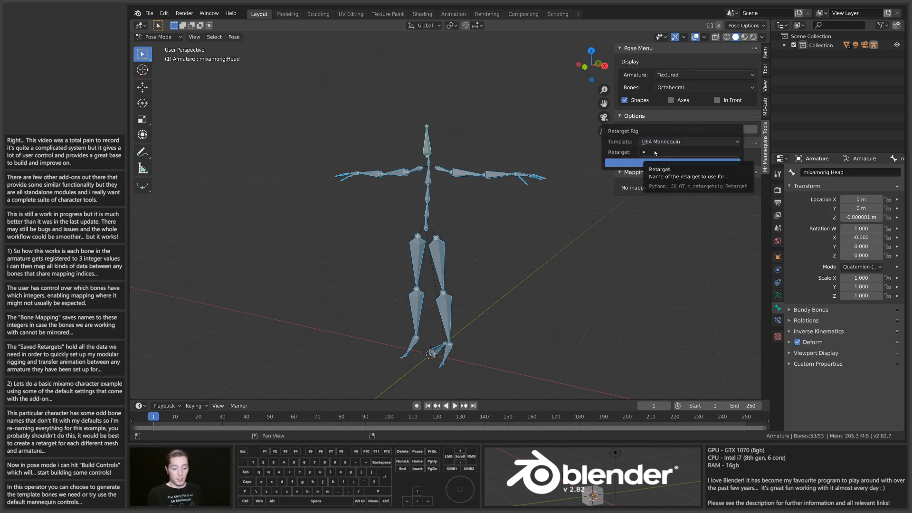
{"action": "left_click", "coordinate": [660, 142]}
{"action": "left_click", "coordinate": [661, 152]}
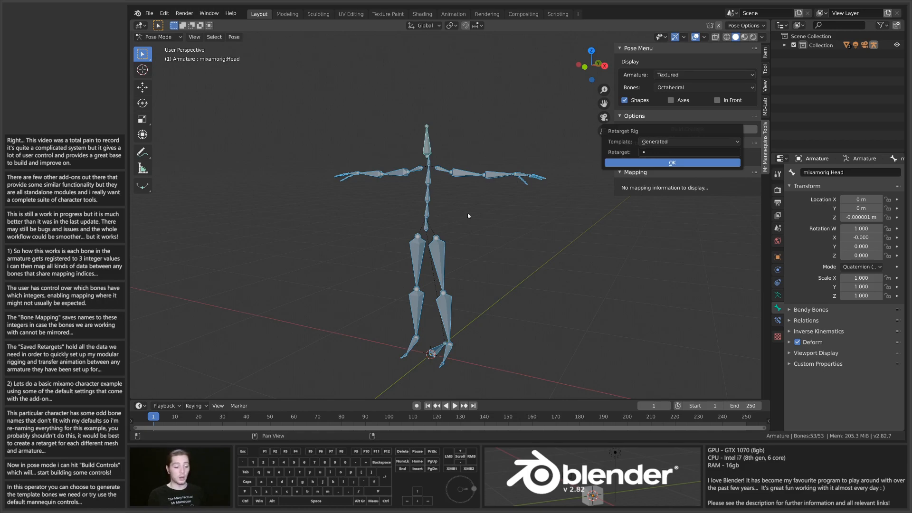
{"action": "left_click", "coordinate": [670, 142]}
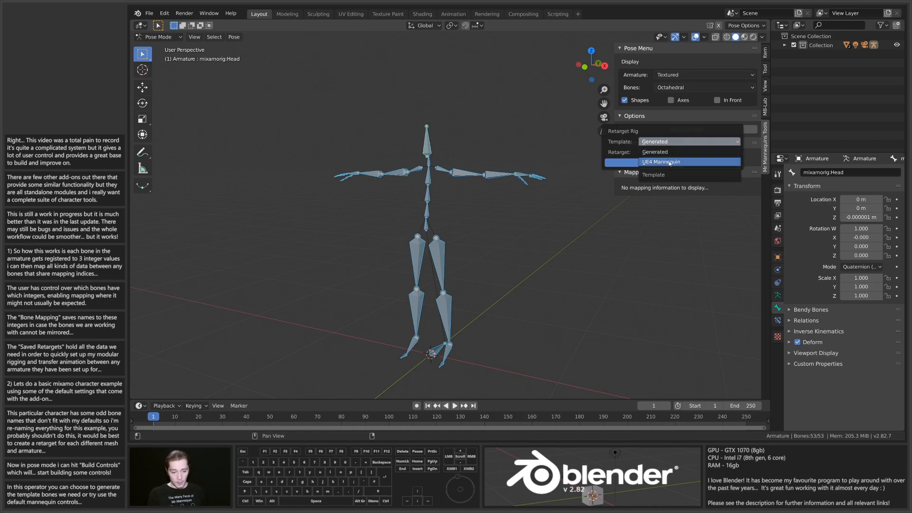
{"action": "left_click", "coordinate": [670, 162]}
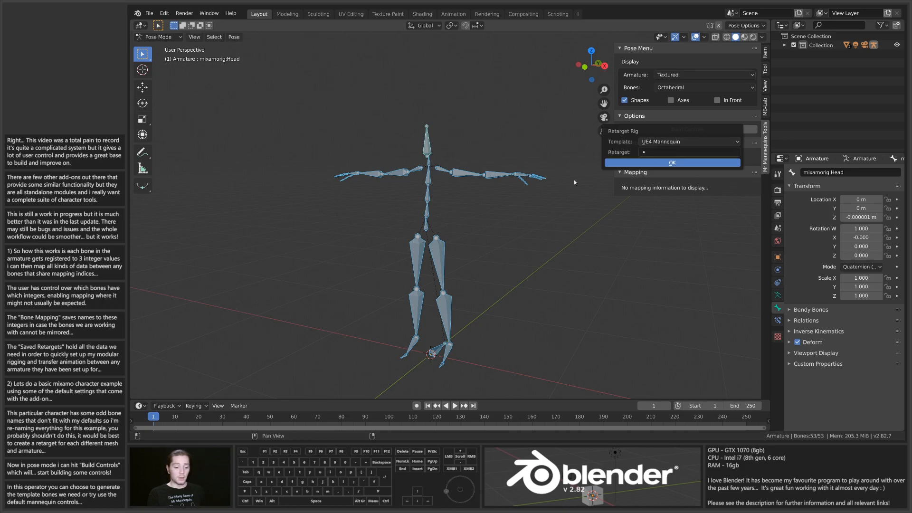
{"action": "left_click", "coordinate": [663, 152]}
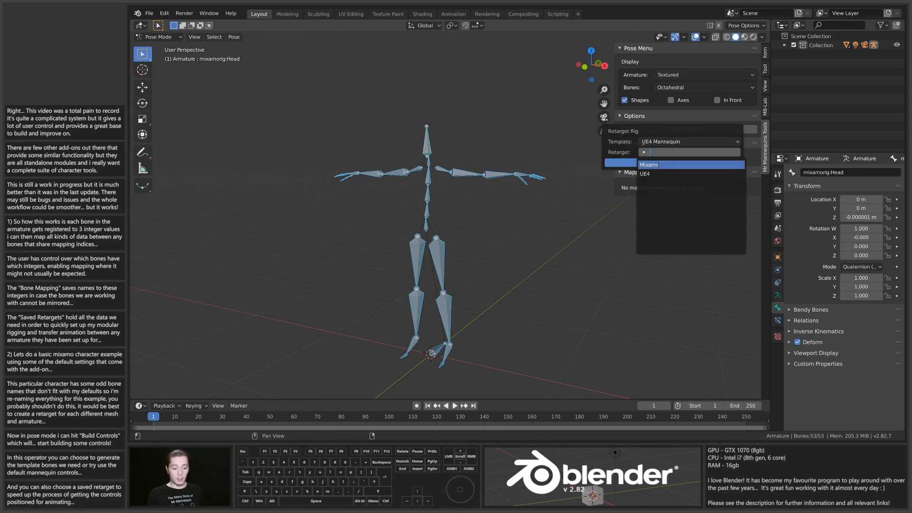
{"action": "left_click", "coordinate": [658, 165]}
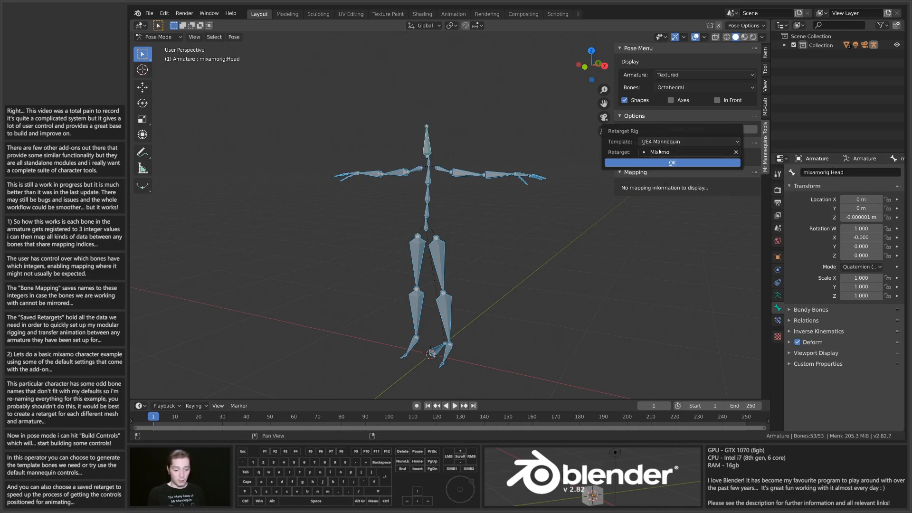
{"action": "left_click", "coordinate": [659, 143]}
{"action": "left_click", "coordinate": [663, 162]}
{"action": "left_click", "coordinate": [668, 152]}
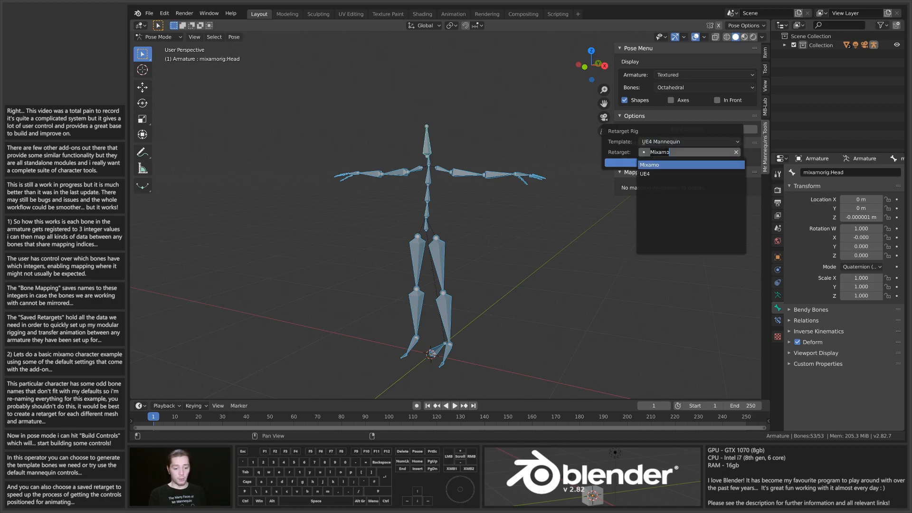
{"action": "left_click", "coordinate": [658, 165]}
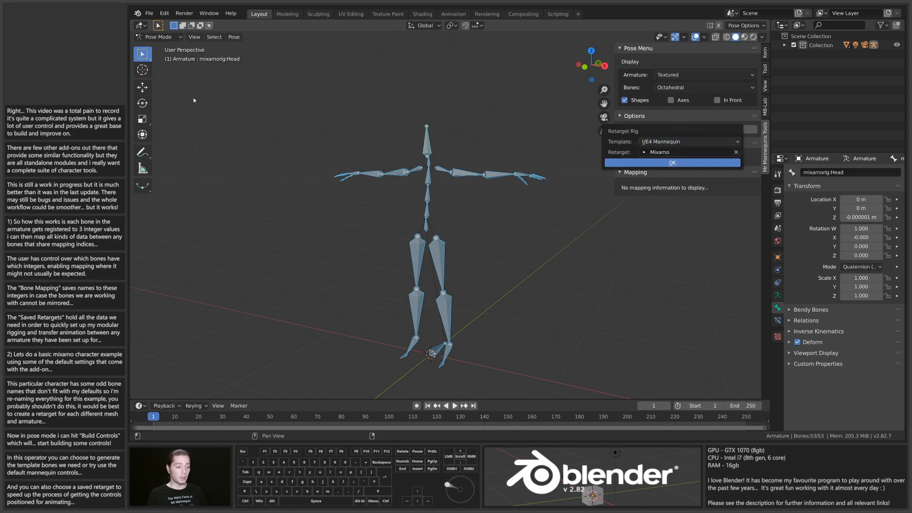
Check the saved retargets in the Mr Mannequins Tools add-on preferences and close the preferences
{"action": "left_click", "coordinate": [165, 14]}
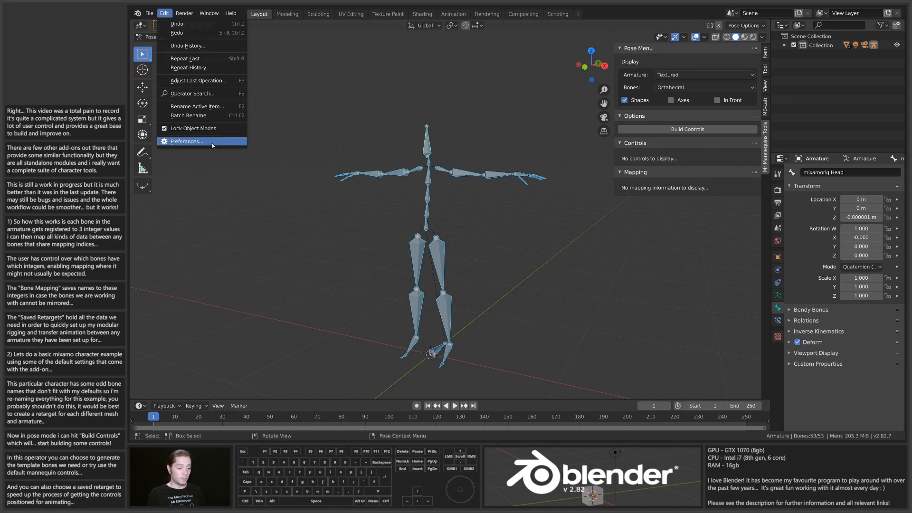
{"action": "left_click", "coordinate": [183, 143]}
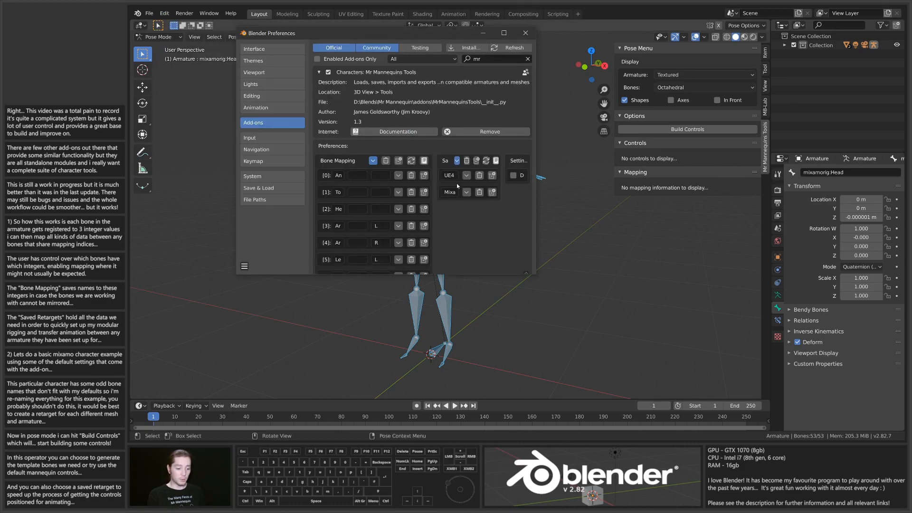
{"action": "left_click", "coordinate": [526, 33]}
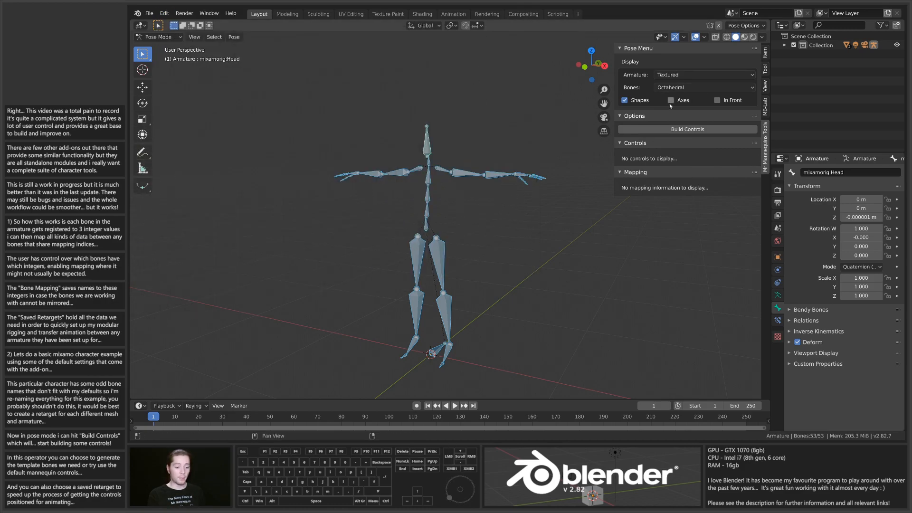
Build the armature's controls with the UE4 Mannequin template and the Mixamo retarget
{"action": "left_click", "coordinate": [654, 129]}
{"action": "left_click", "coordinate": [633, 141]}
{"action": "left_click", "coordinate": [639, 157]}
{"action": "left_click", "coordinate": [637, 150]}
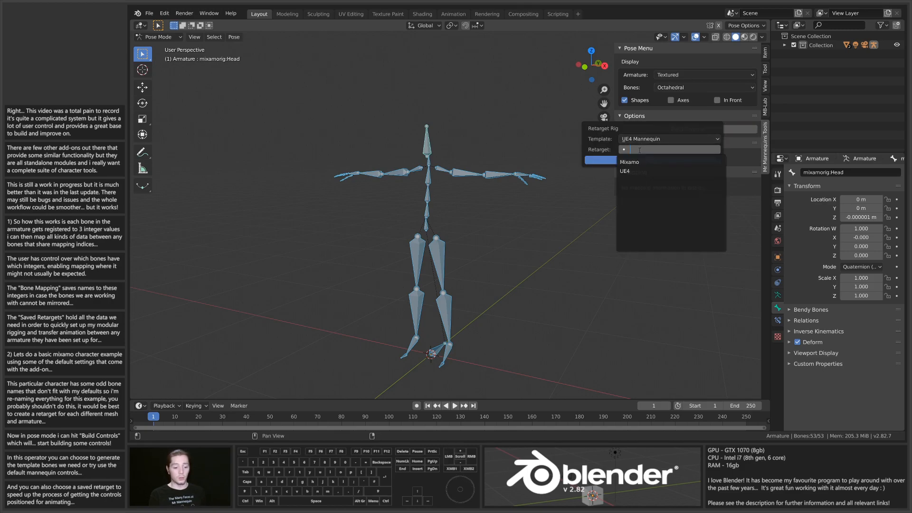
{"action": "left_click", "coordinate": [638, 162]}
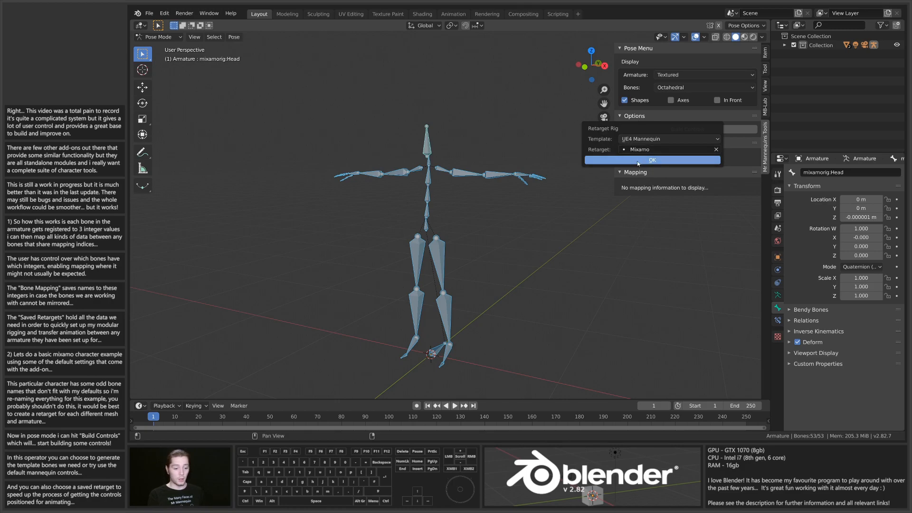
{"action": "key", "text": "Return"}
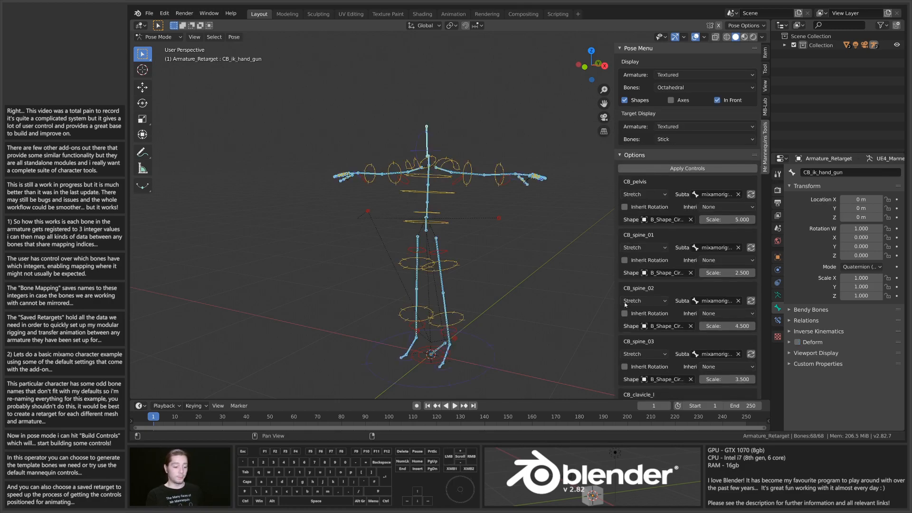
Inspect the retarget rig's controls from the front and its bones in Edit Mode, ending in Pose Mode
{"action": "middle_click_drag", "start_coordinate": [458, 235], "coordinate": [506, 226]}
{"action": "scroll", "coordinate": [498, 227], "scroll_direction": "up", "scroll_amount": 3}
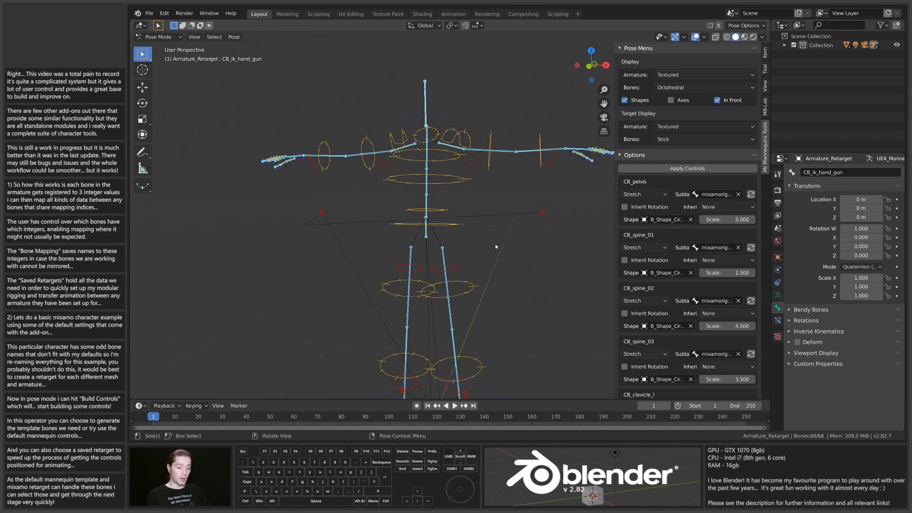
{"action": "scroll", "coordinate": [492, 252], "scroll_direction": "down", "scroll_amount": 3}
{"action": "key", "text": "Tab"}
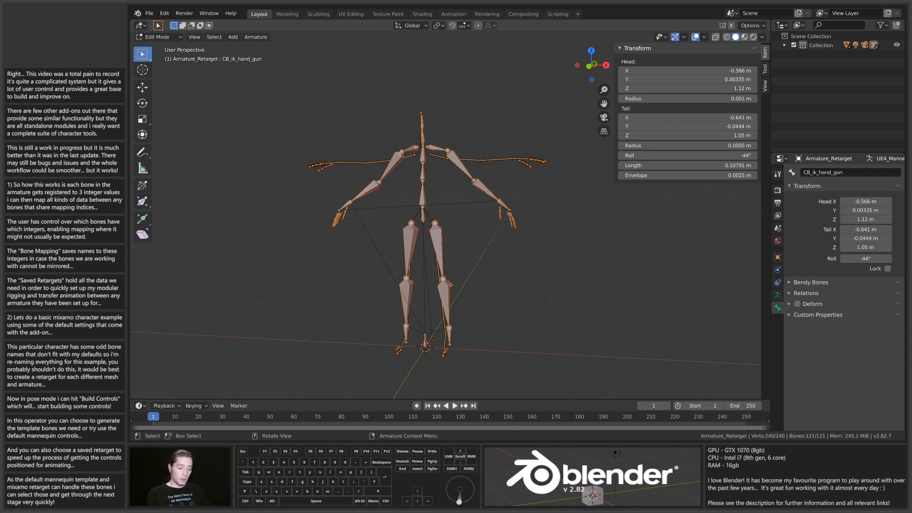
{"action": "key", "text": "Tab"}
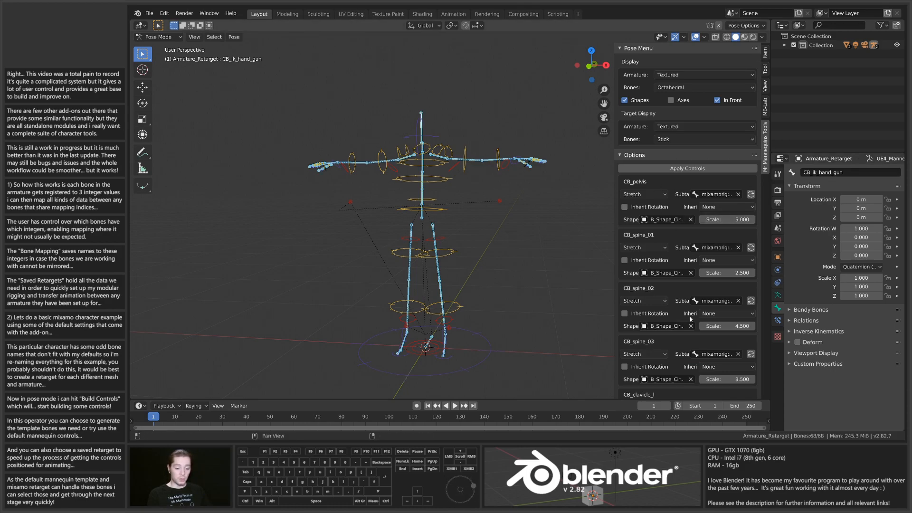
Review the Controls and Mapping settings of the retarget rig's control bones, leaving every section collapsed
{"action": "left_click", "coordinate": [620, 156]}
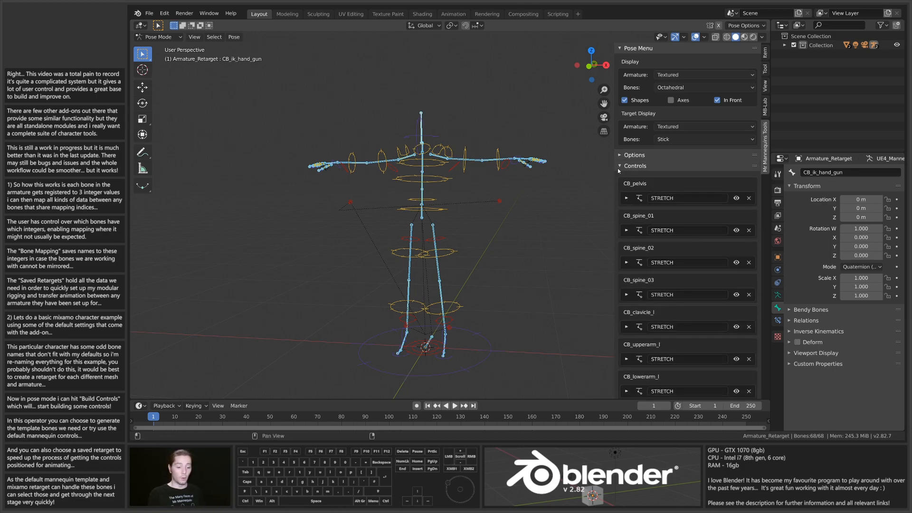
{"action": "left_click", "coordinate": [618, 168]}
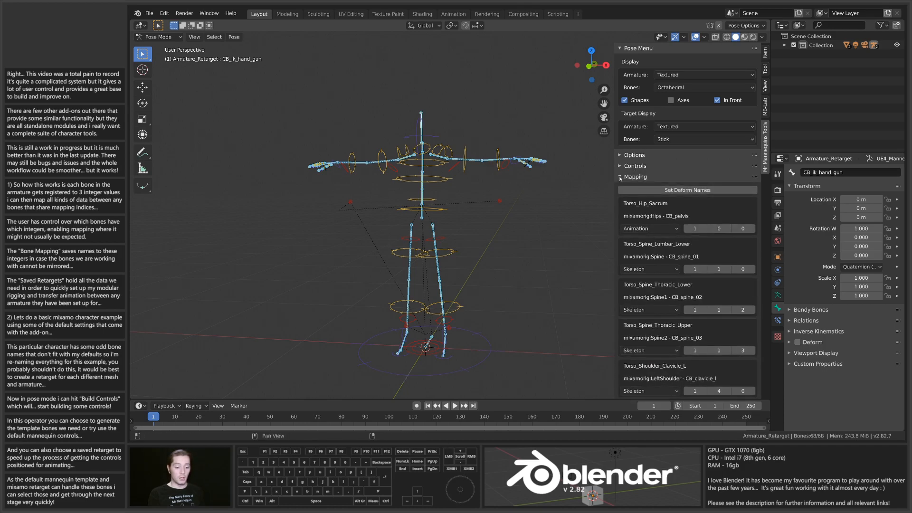
{"action": "left_click", "coordinate": [620, 177]}
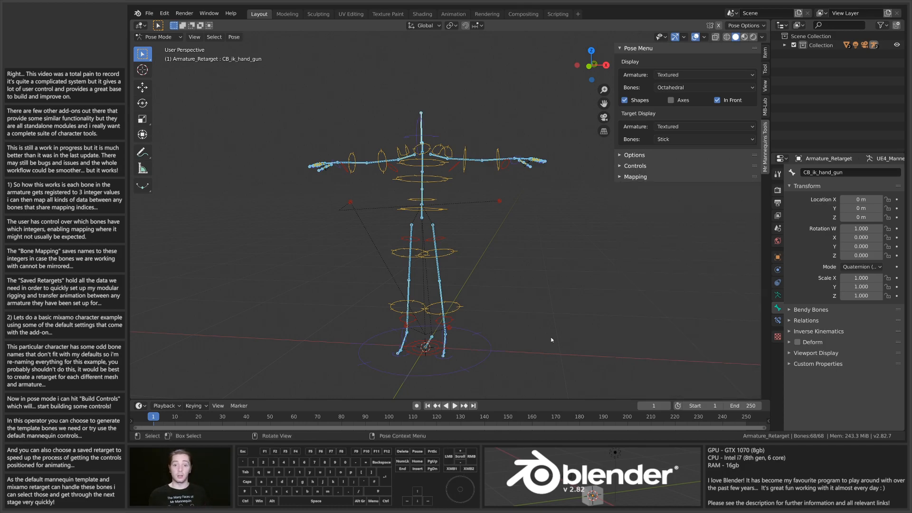
Expand the control bone options and turn off custom shape display for the armature
{"action": "left_click", "coordinate": [627, 155]}
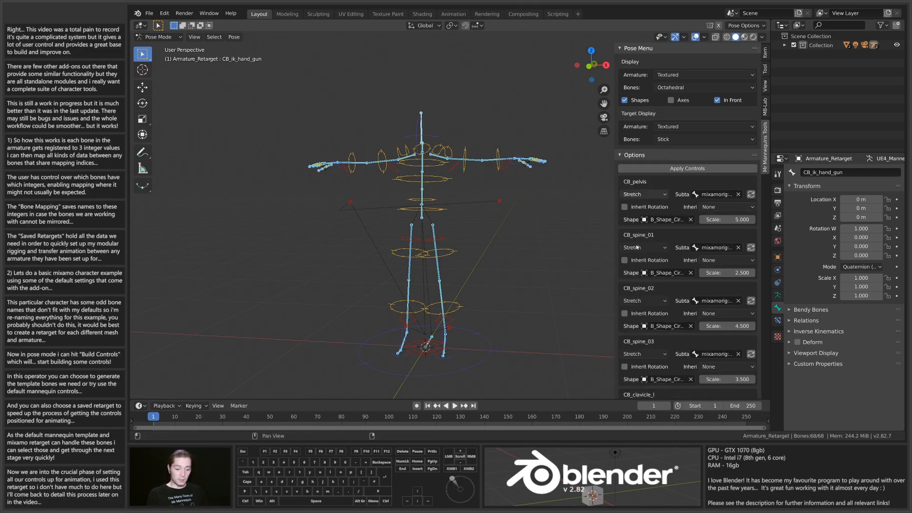
{"action": "middle_click_drag", "start_coordinate": [456, 204], "coordinate": [513, 180]}
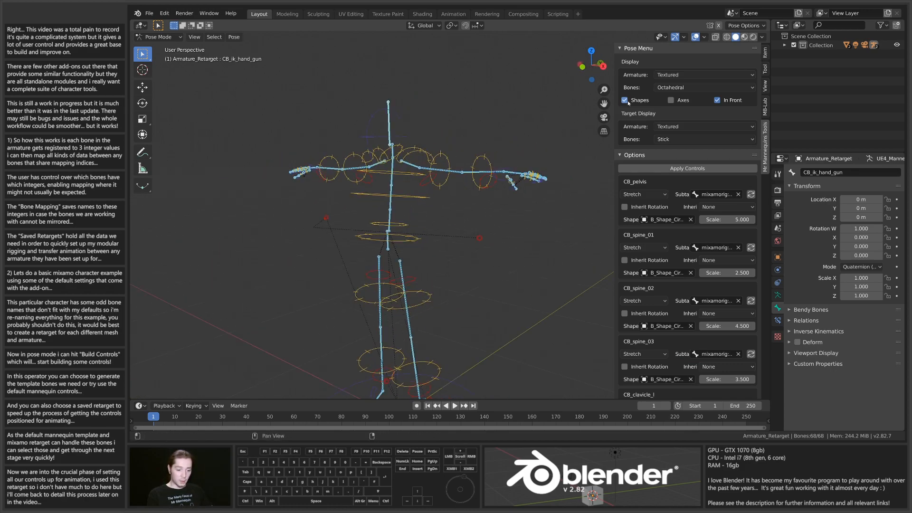
{"action": "left_click", "coordinate": [642, 101]}
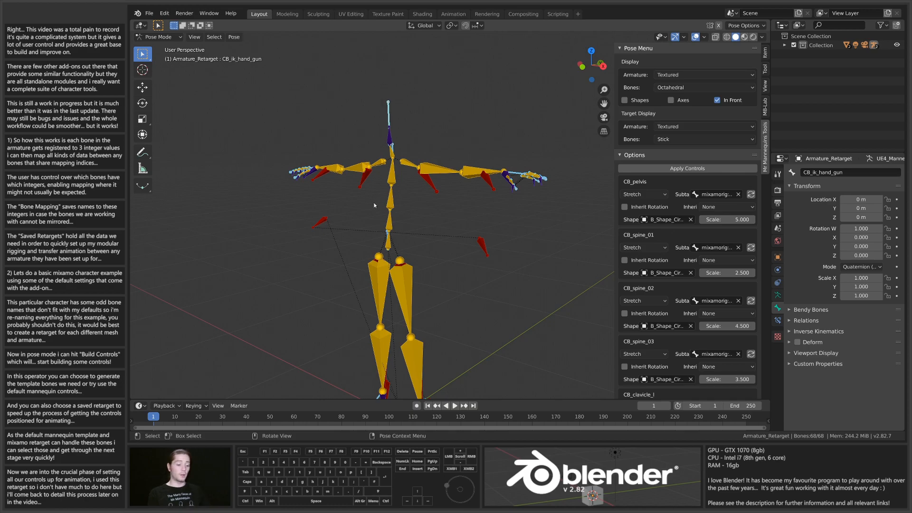
Enable Inherit Rotation on the left hand control CB_hand_l and refresh that control
{"action": "middle_click_drag", "start_coordinate": [413, 214], "coordinate": [452, 278], "text": "shift"}
{"action": "left_click", "coordinate": [484, 269]}
{"action": "left_click", "coordinate": [625, 208]}
{"action": "middle_click_drag", "start_coordinate": [412, 213], "coordinate": [436, 228]}
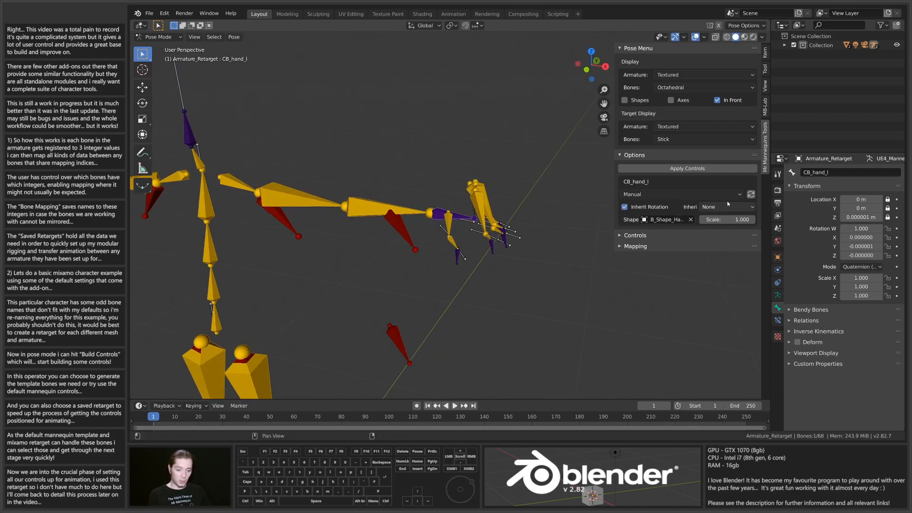
{"action": "left_click", "coordinate": [751, 195]}
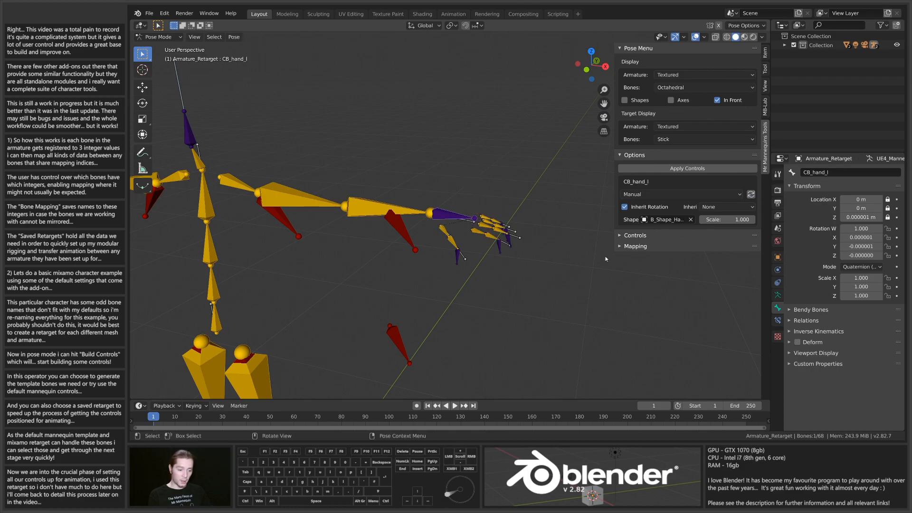
Select the left hand's five fingertip controls, from CB_index_03_l to CB_thumb_03_l, and toggle on Inherit Rotation for all of them
{"action": "middle_click_drag", "start_coordinate": [496, 245], "coordinate": [444, 265]}
{"action": "left_click", "coordinate": [486, 212]}
{"action": "middle_click_drag", "start_coordinate": [484, 219], "coordinate": [417, 238]}
{"action": "left_click", "coordinate": [488, 230], "text": "shift"}
{"action": "left_click", "coordinate": [418, 237], "text": "shift"}
{"action": "left_click", "coordinate": [422, 231], "text": "shift"}
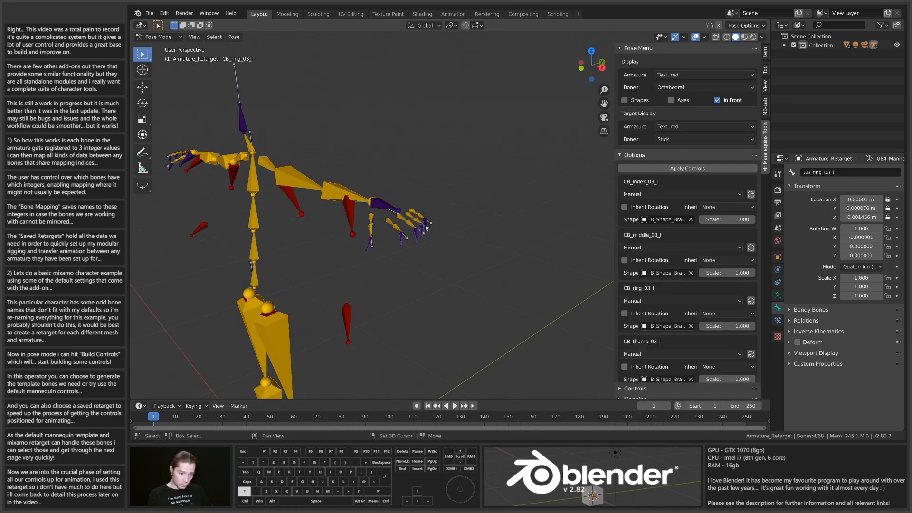
{"action": "left_click", "coordinate": [426, 221], "text": "shift"}
{"action": "middle_click_drag", "start_coordinate": [373, 266], "coordinate": [417, 265]}
{"action": "key", "text": "shift+w"}
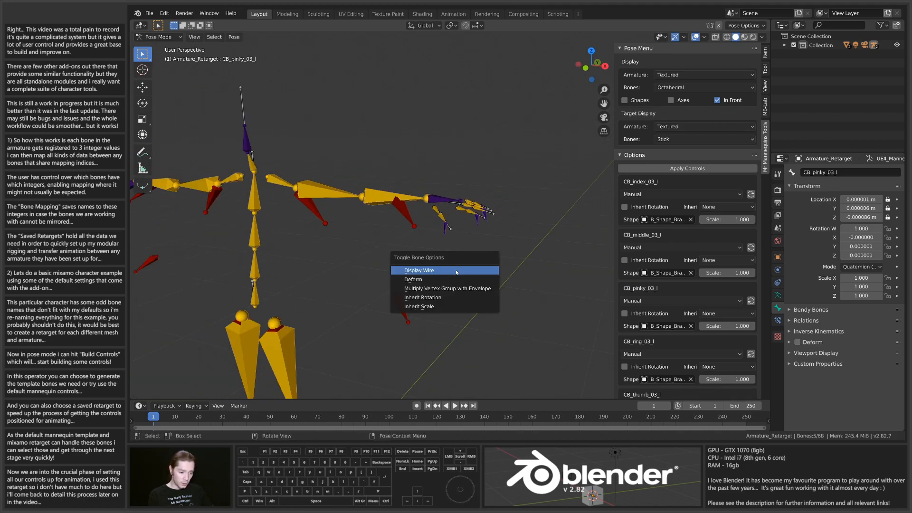
{"action": "left_click", "coordinate": [452, 298]}
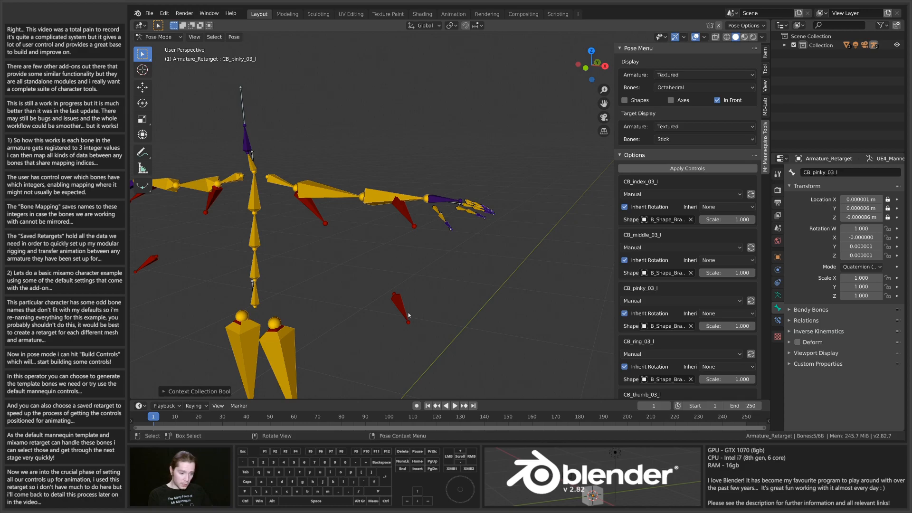
Select CB_hand_r together with the right hand's five fingertip controls and toggle on Inherit Rotation for all of them
{"action": "middle_click_drag", "start_coordinate": [338, 224], "coordinate": [319, 264]}
{"action": "left_click", "coordinate": [322, 231]}
{"action": "left_click", "coordinate": [310, 253], "text": "shift"}
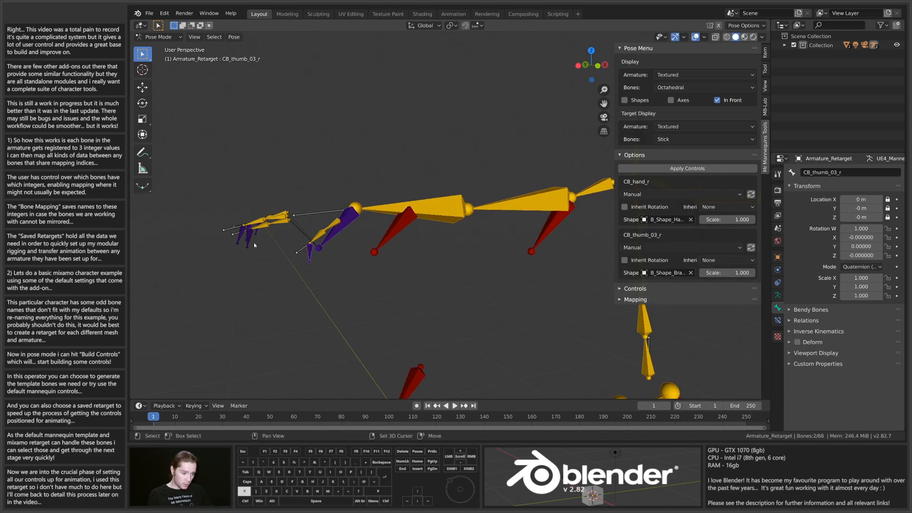
{"action": "left_click", "coordinate": [240, 246], "text": "shift"}
{"action": "left_click", "coordinate": [242, 248], "text": "shift"}
{"action": "middle_click_drag", "start_coordinate": [243, 248], "coordinate": [348, 221]}
{"action": "left_click", "coordinate": [517, 292], "text": "shift"}
{"action": "left_click", "coordinate": [506, 314], "text": "shift"}
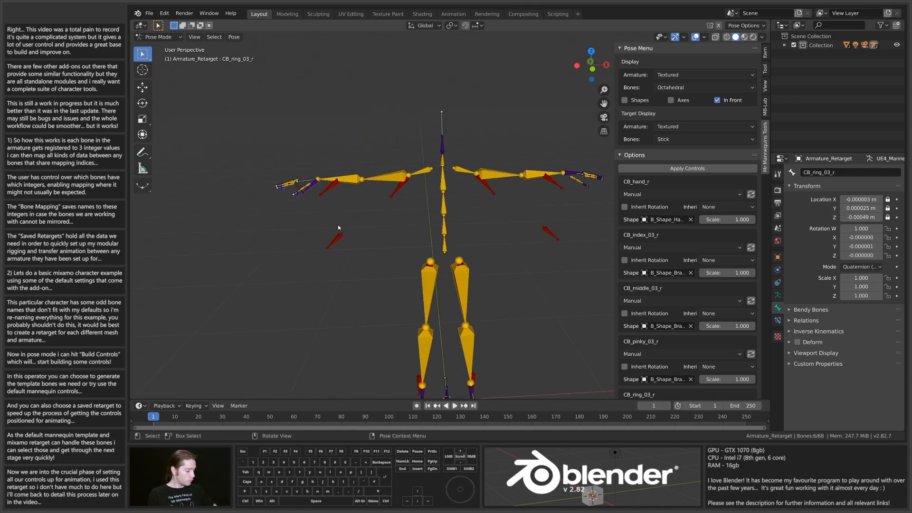
{"action": "key", "text": "shift+w"}
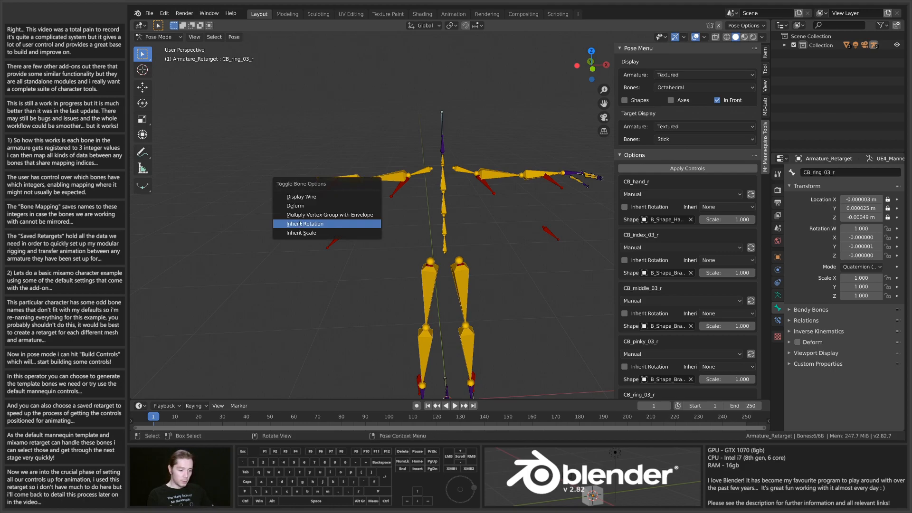
{"action": "left_click", "coordinate": [317, 226]}
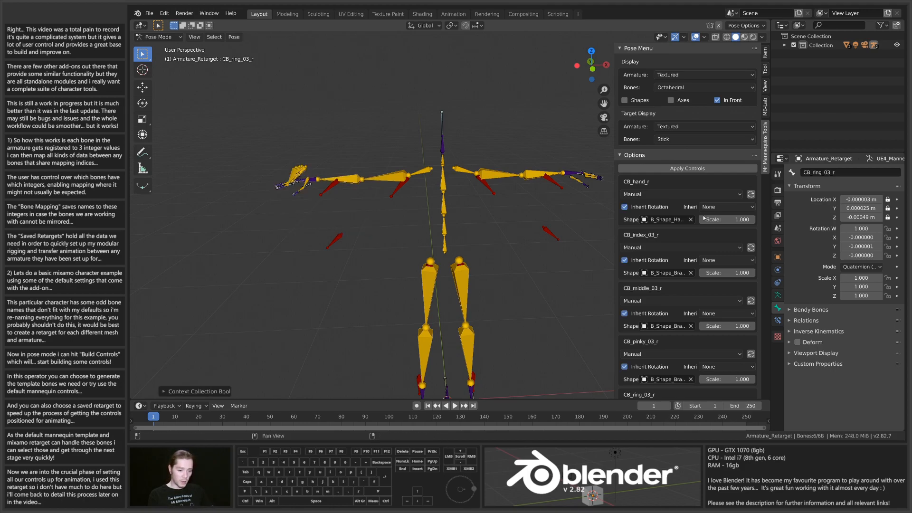
Check the right thumb controls, then select CB_hand_r and refresh it to realign the right fingers
{"action": "middle_click_drag", "start_coordinate": [327, 227], "coordinate": [417, 211]}
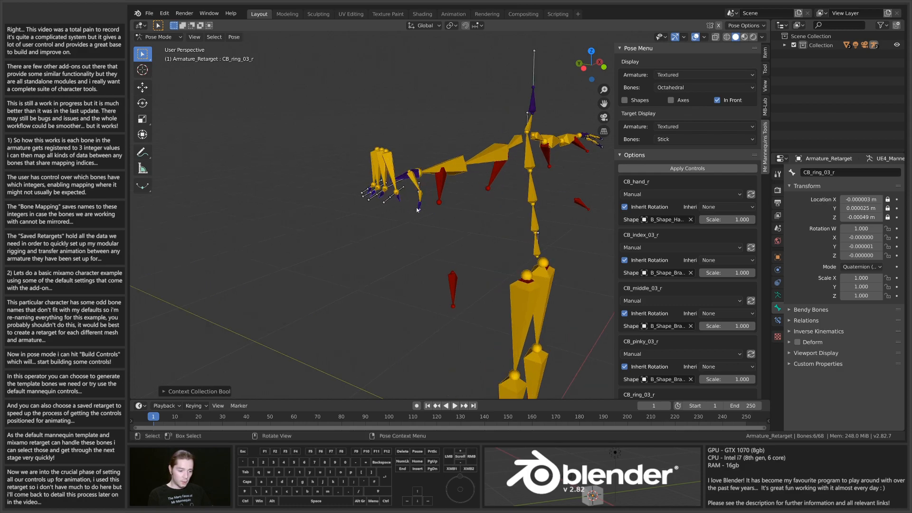
{"action": "left_click", "coordinate": [406, 183]}
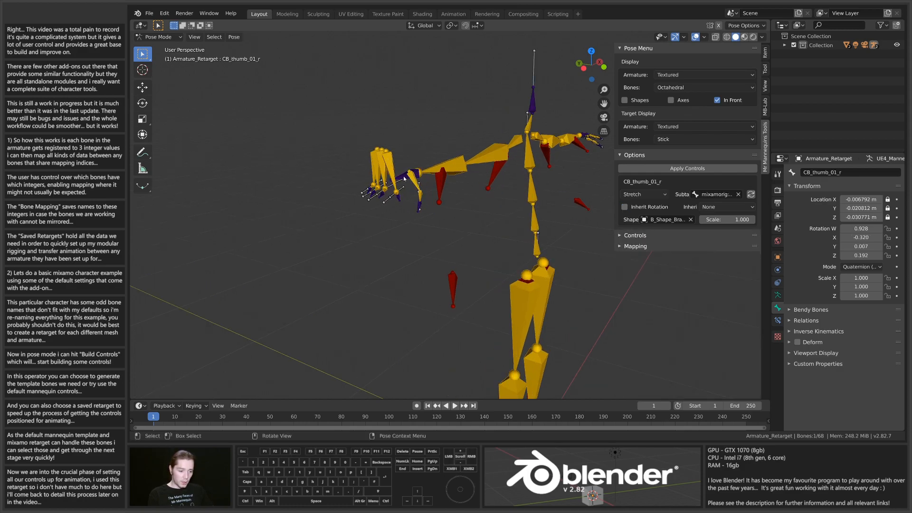
{"action": "left_click", "coordinate": [419, 207]}
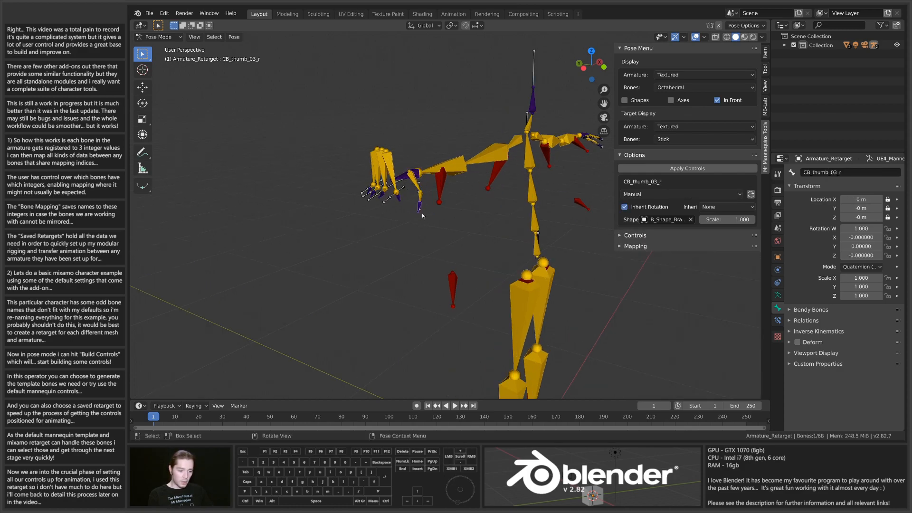
{"action": "left_click", "coordinate": [406, 179]}
{"action": "middle_click_drag", "start_coordinate": [472, 199], "coordinate": [510, 239]}
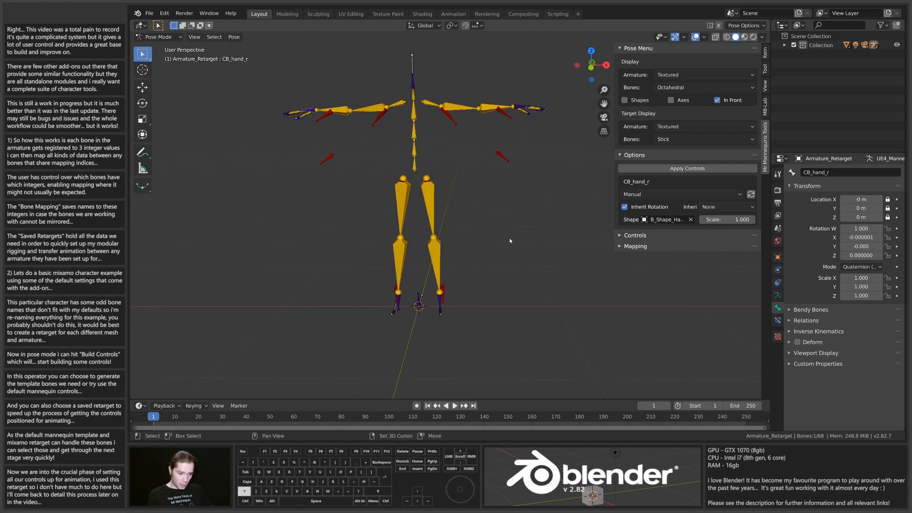
Unhide the Ch36 character mesh parented to Armature and keep Armature_Retarget selected
{"action": "left_click", "coordinate": [689, 168]}
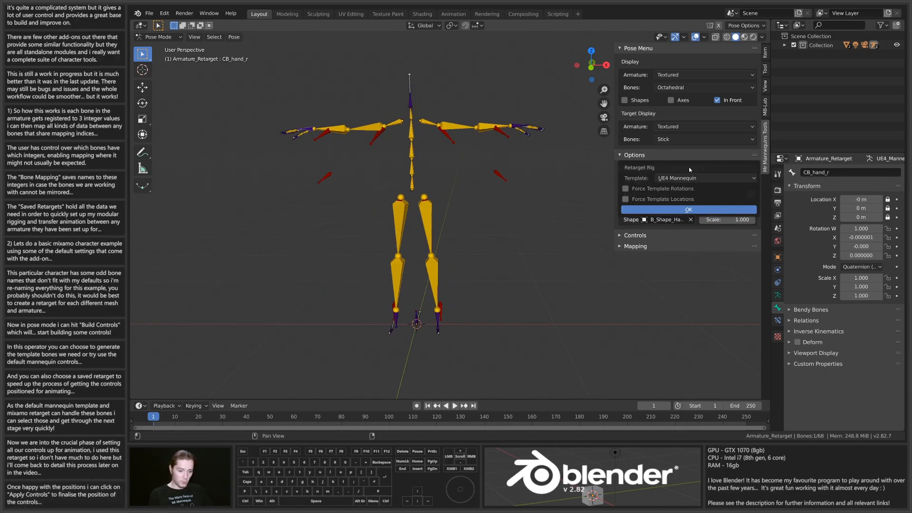
{"action": "left_click", "coordinate": [786, 45]}
{"action": "left_click", "coordinate": [786, 45]}
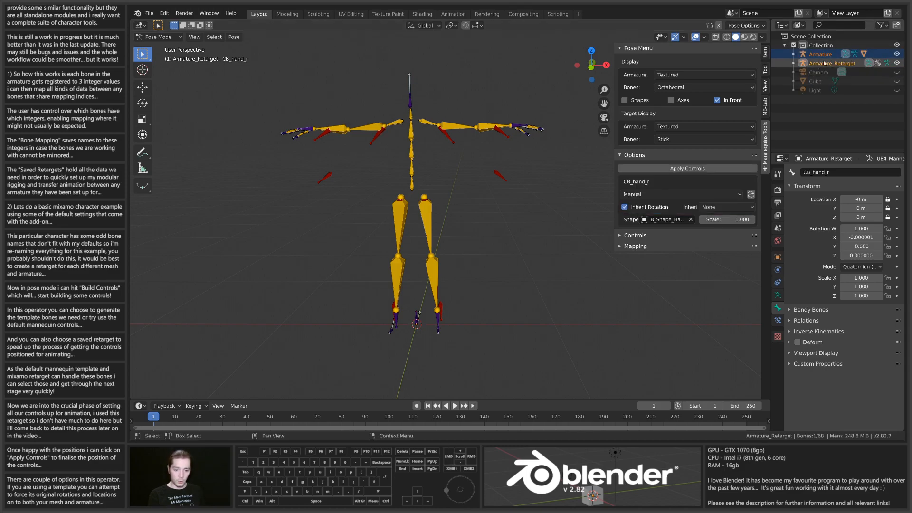
{"action": "left_click", "coordinate": [818, 63]}
{"action": "left_click", "coordinate": [794, 54]}
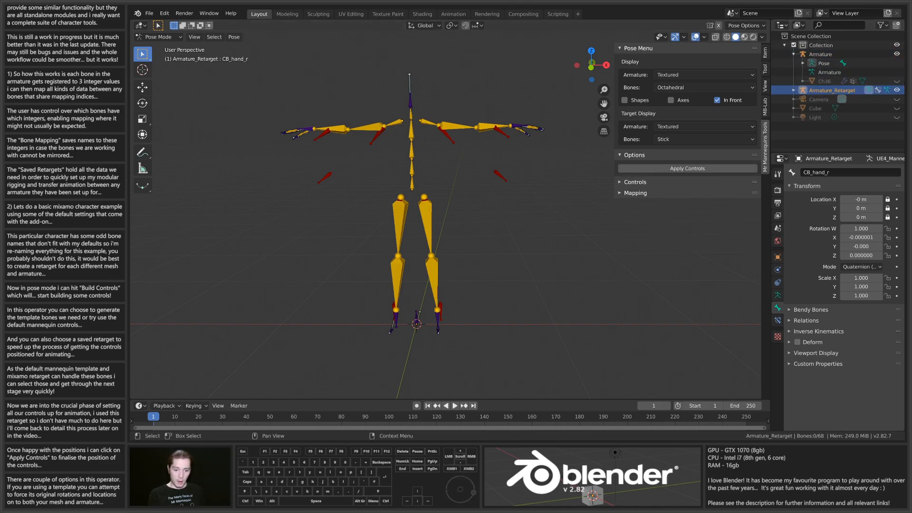
{"action": "left_click", "coordinate": [897, 81]}
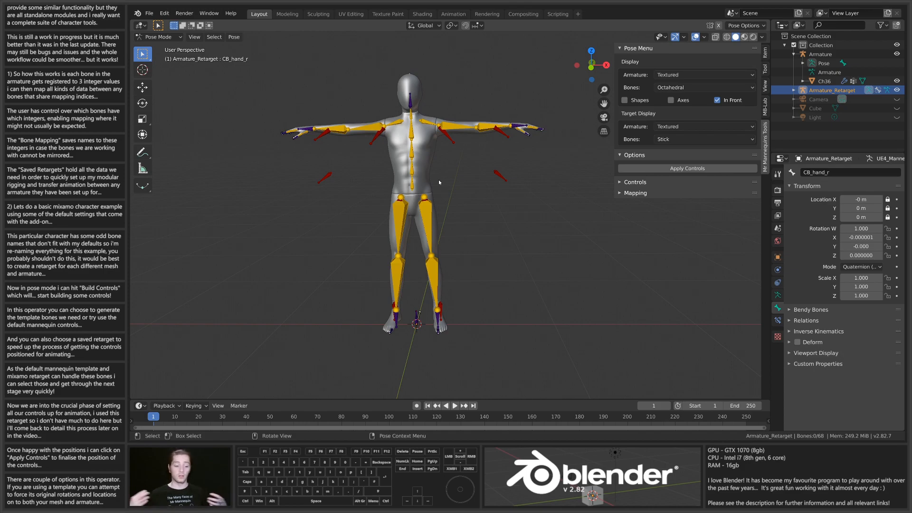
Apply the controls using the UE4 Mannequin template with Force Template Rotations enabled
{"action": "left_click", "coordinate": [657, 167]}
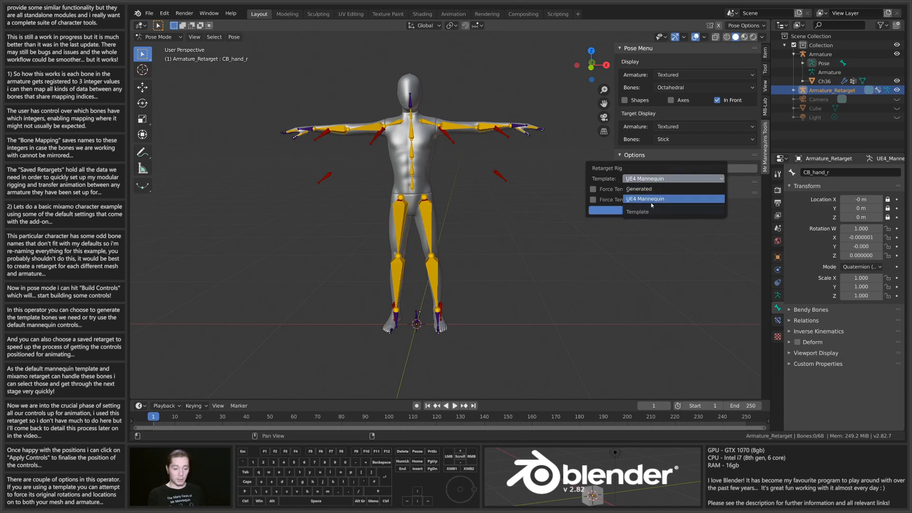
{"action": "left_click", "coordinate": [593, 190]}
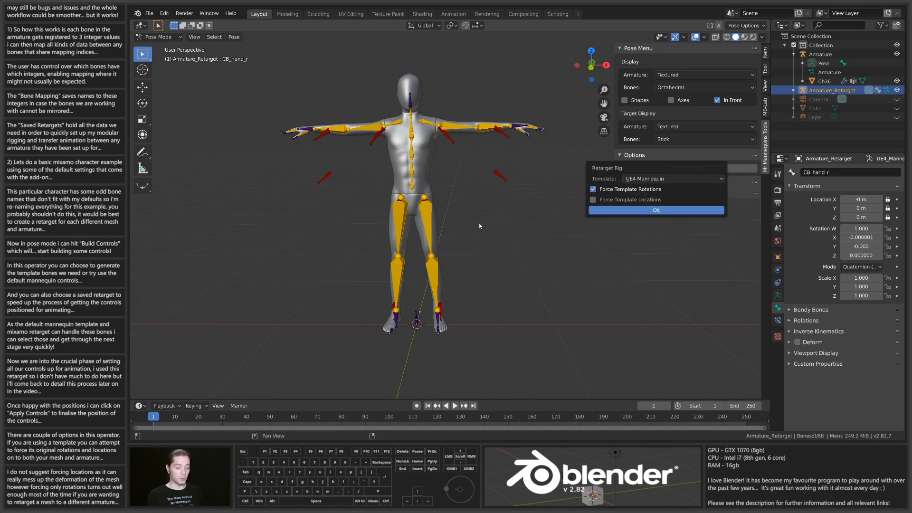
{"action": "left_click", "coordinate": [653, 211]}
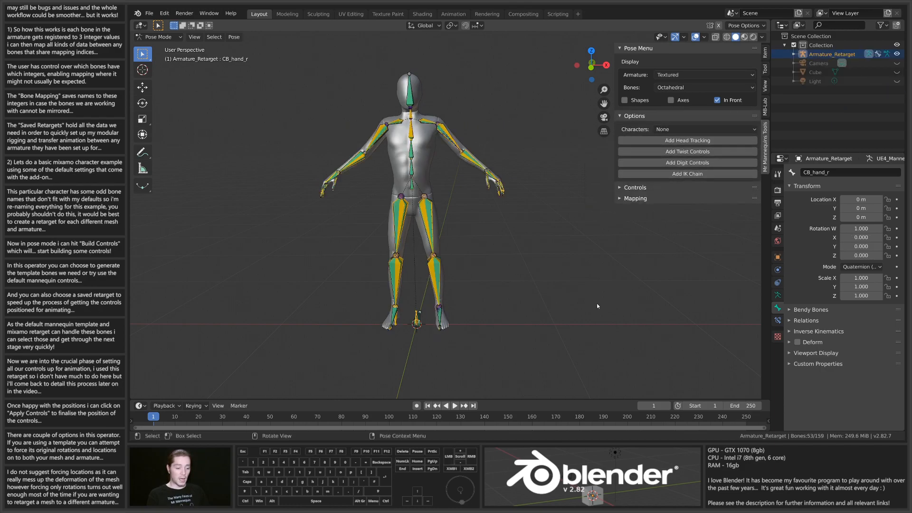
Hide the deform bones of the applied rig through its control settings
{"action": "middle_click_drag", "start_coordinate": [500, 225], "coordinate": [477, 238]}
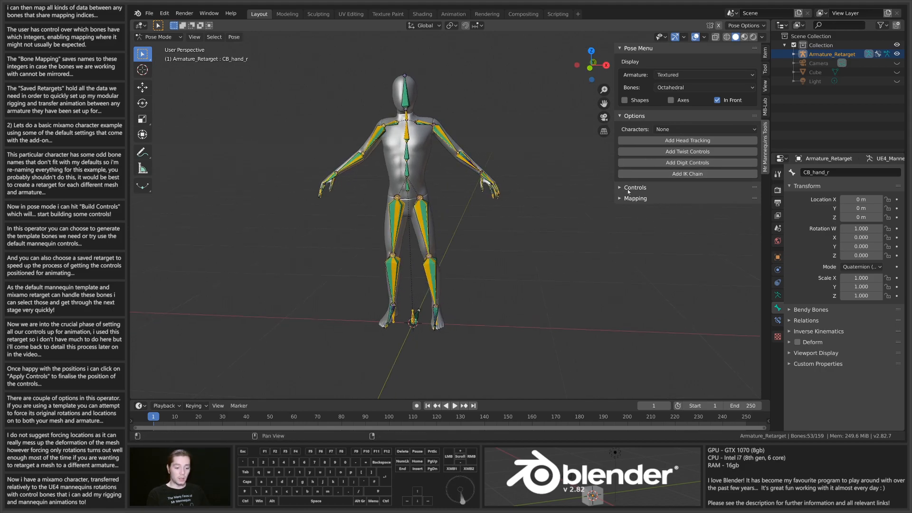
{"action": "middle_click_drag", "start_coordinate": [595, 185], "coordinate": [467, 198]}
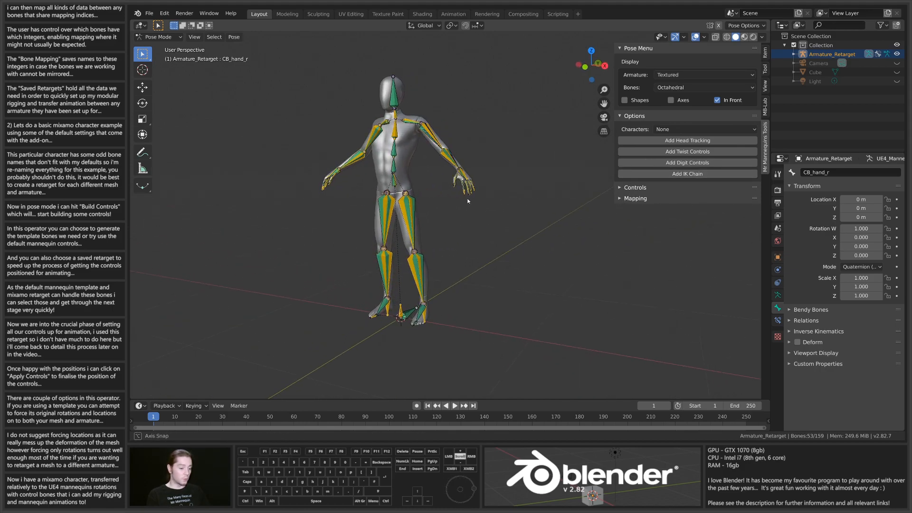
{"action": "scroll", "coordinate": [467, 198], "scroll_direction": "up", "scroll_amount": 3}
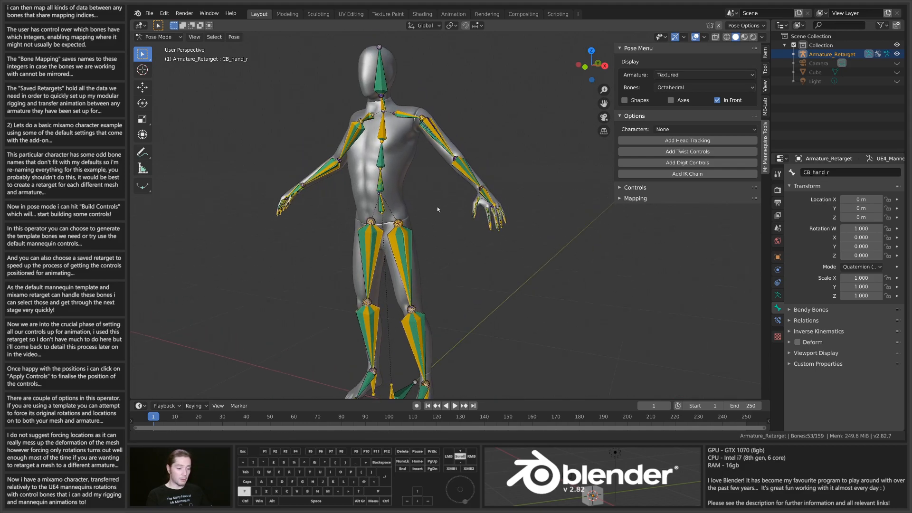
{"action": "left_click", "coordinate": [620, 187]}
{"action": "left_click", "coordinate": [652, 201]}
{"action": "scroll", "coordinate": [438, 166], "scroll_direction": "down", "scroll_amount": 2}
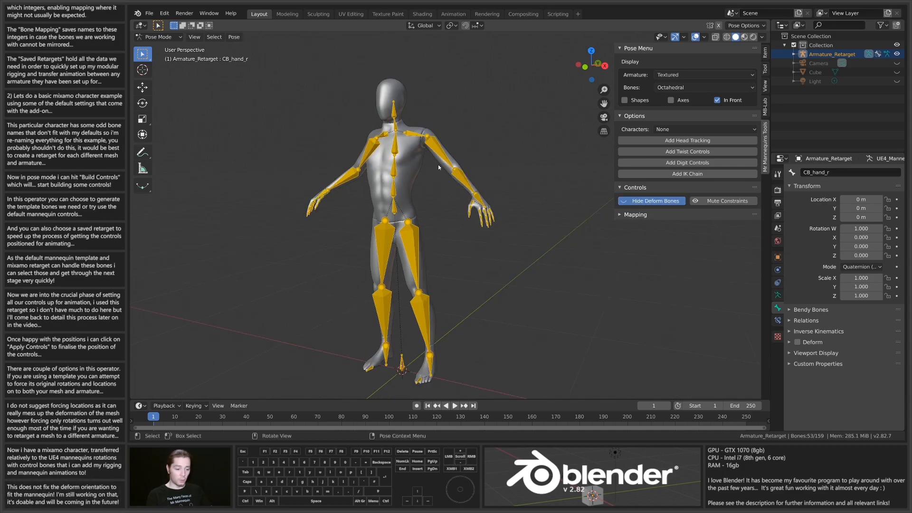
Select the left upper arm control and inspect the character's control bones from several angles
{"action": "middle_click_drag", "start_coordinate": [416, 195], "coordinate": [433, 197]}
{"action": "left_click", "coordinate": [460, 153]}
{"action": "middle_click_drag", "start_coordinate": [490, 204], "coordinate": [525, 220]}
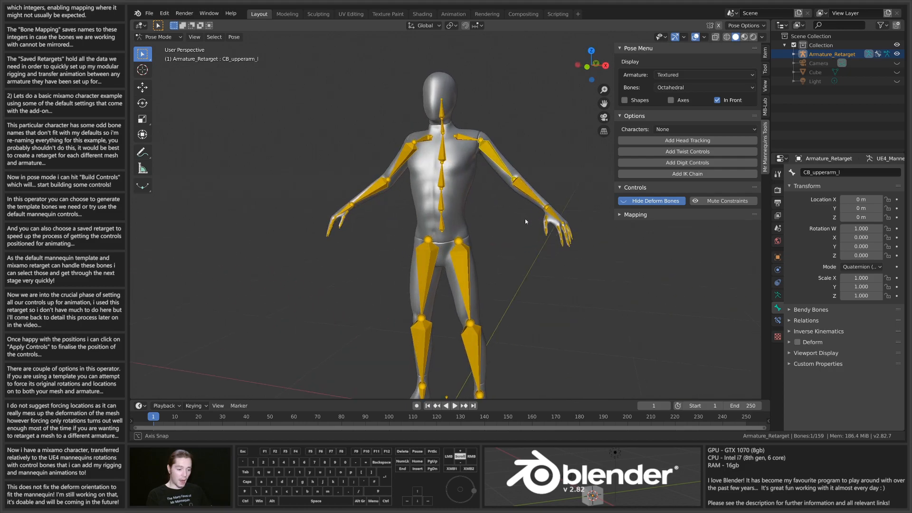
{"action": "mouse_move", "coordinate": [454, 215]}
{"action": "middle_mouse_down"}
{"action": "mouse_move", "coordinate": [363, 210]}
{"action": "mouse_move", "coordinate": [468, 211]}
{"action": "middle_mouse_up"}
{"action": "scroll", "coordinate": [468, 211], "scroll_direction": "down", "scroll_amount": 2}
{"action": "middle_click_drag", "start_coordinate": [492, 259], "coordinate": [455, 264], "text": "shift"}
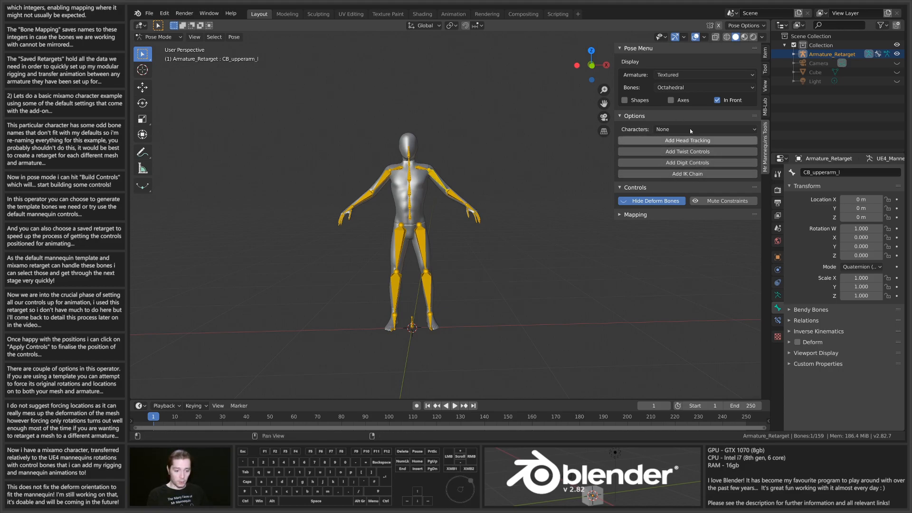
{"action": "middle_click_drag", "start_coordinate": [471, 237], "coordinate": [487, 243]}
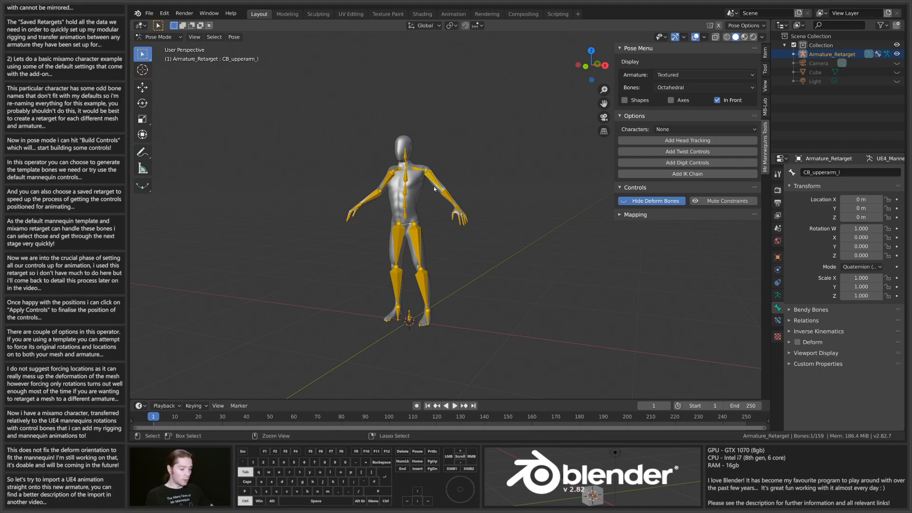
Switch Armature_Retarget from Pose Mode to Object Mode and frame the whole character
{"action": "key", "text": "ctrl+Tab"}
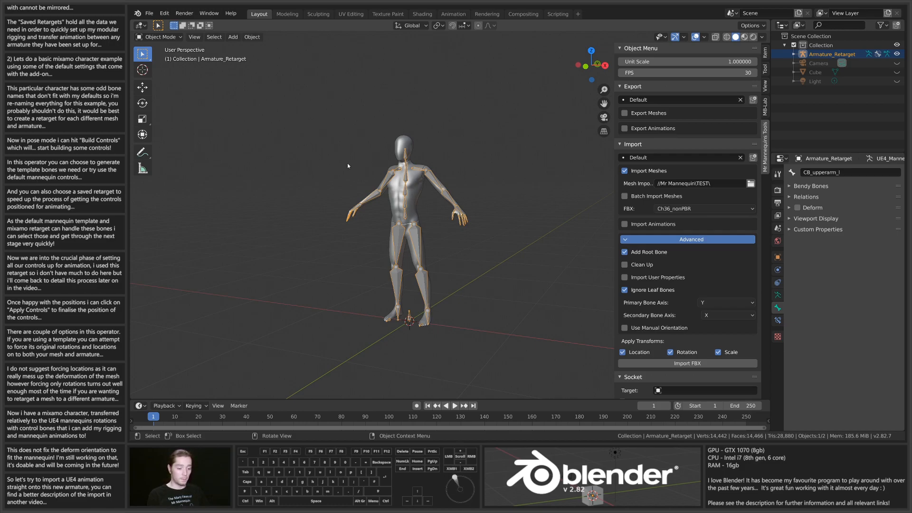
{"action": "mouse_move", "coordinate": [388, 255]}
{"action": "middle_mouse_down"}
{"action": "mouse_move", "coordinate": [429, 263]}
{"action": "mouse_move", "coordinate": [396, 249]}
{"action": "middle_mouse_up"}
{"action": "middle_click_drag", "start_coordinate": [432, 218], "coordinate": [470, 225], "text": "shift"}
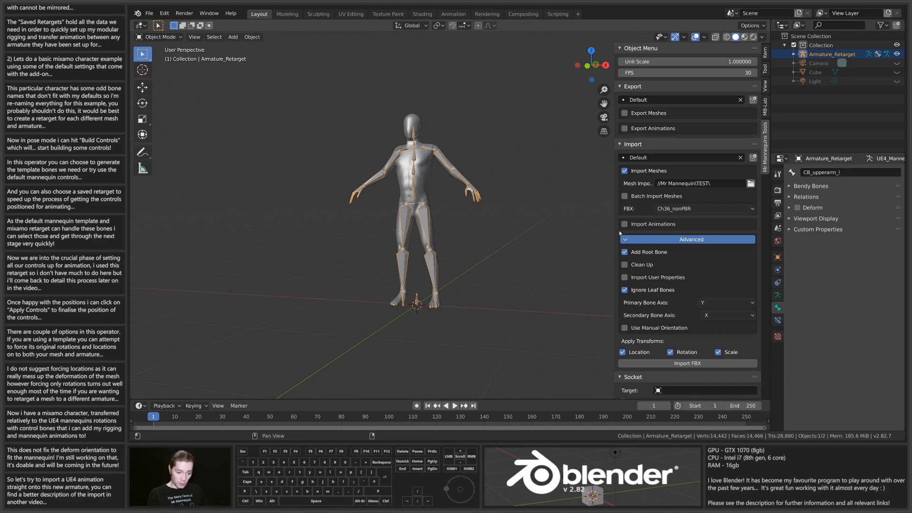
Switch Armature_Retarget to Pose Mode and set its deform bone names from the UE4 retarget
{"action": "key", "text": "ctrl+Tab"}
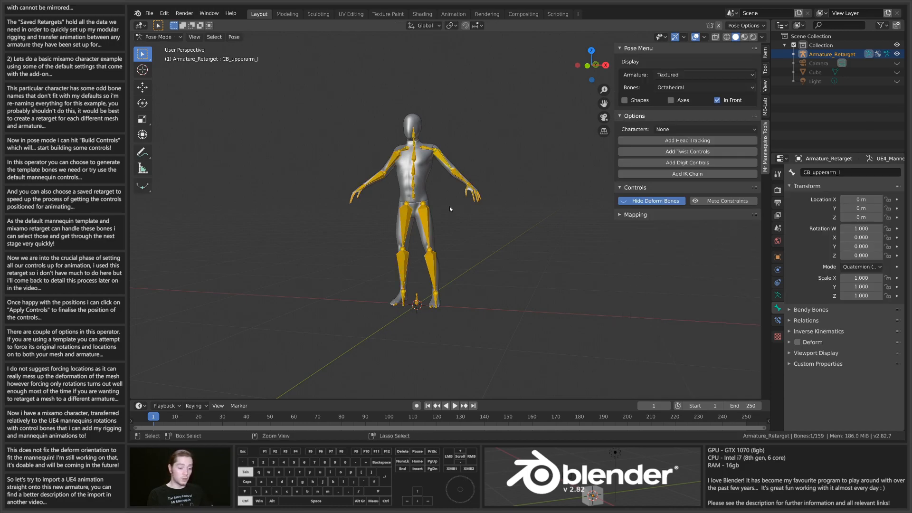
{"action": "left_click", "coordinate": [633, 215]}
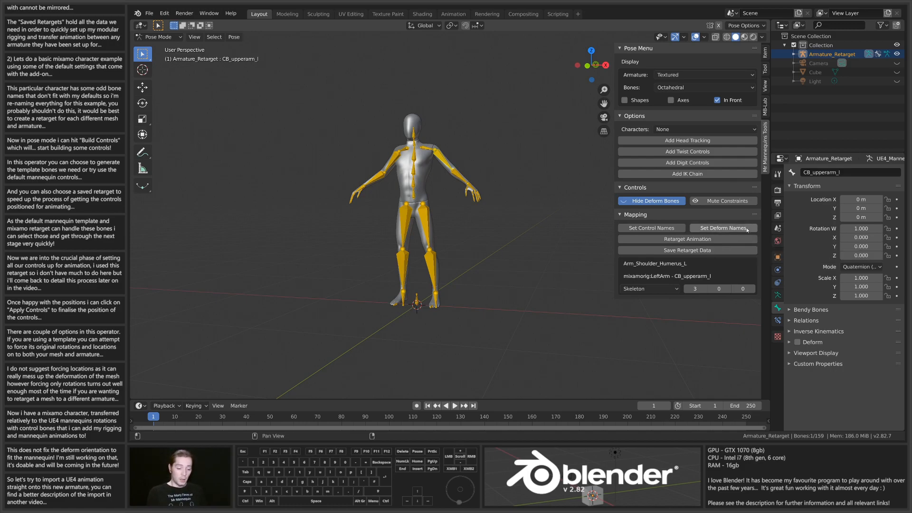
{"action": "left_click", "coordinate": [720, 229]}
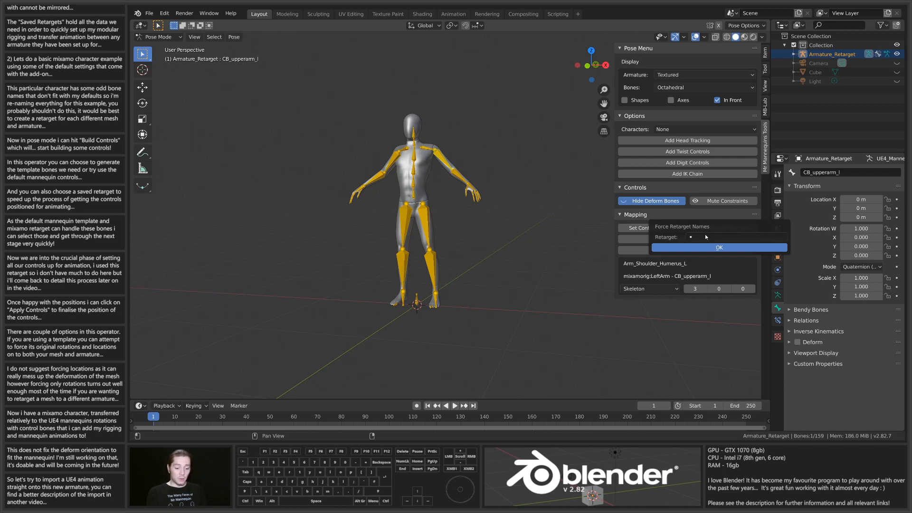
{"action": "left_click", "coordinate": [705, 237]}
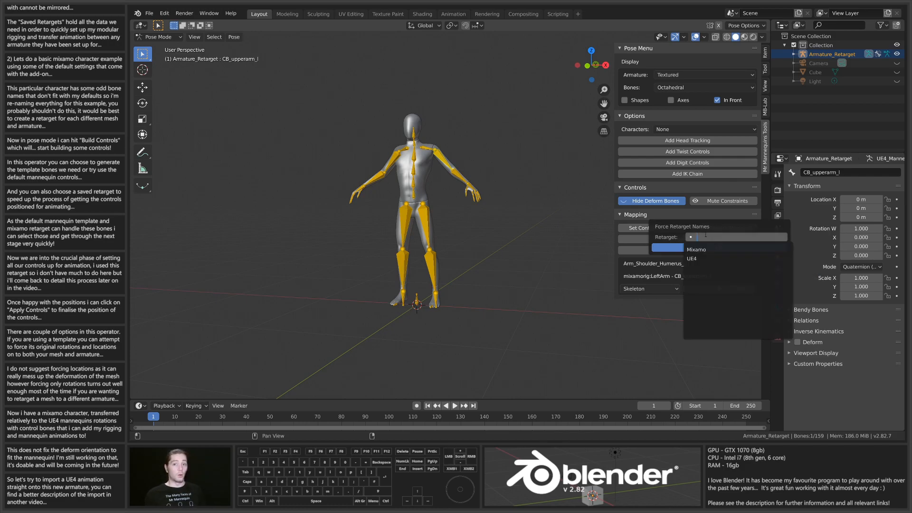
{"action": "left_click", "coordinate": [707, 259]}
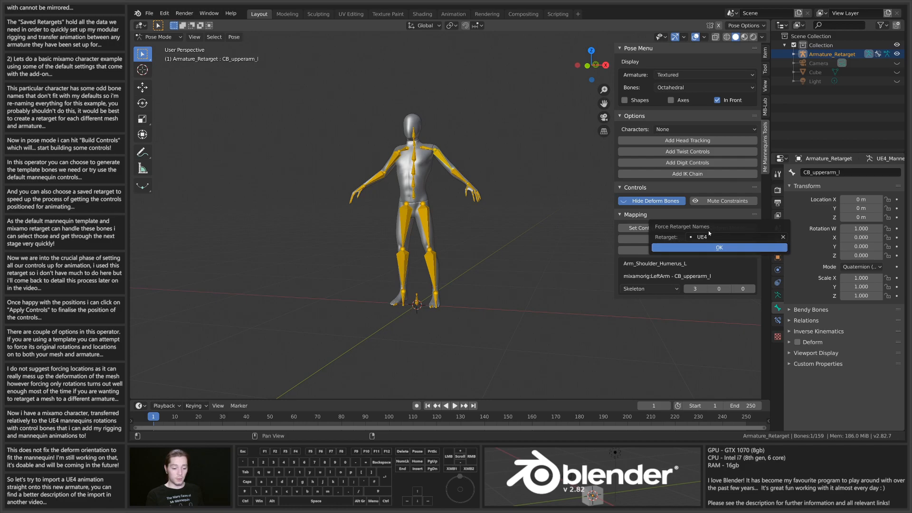
{"action": "left_click", "coordinate": [711, 237]}
{"action": "left_click", "coordinate": [708, 259]}
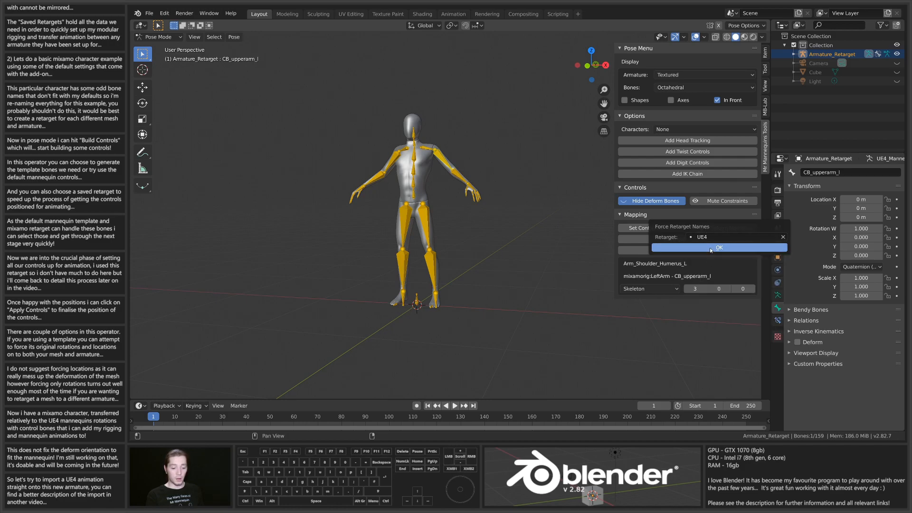
{"action": "left_click", "coordinate": [710, 247]}
Unhide the deform bones, display the character in wireframe and isolate the armature in local view
{"action": "scroll", "coordinate": [418, 155], "scroll_direction": "up", "scroll_amount": 3}
{"action": "middle_click_drag", "start_coordinate": [417, 155], "coordinate": [491, 149]}
{"action": "left_click", "coordinate": [651, 201]}
{"action": "scroll", "coordinate": [450, 136], "scroll_direction": "up", "scroll_amount": 3}
{"action": "key", "text": "z"}
{"action": "left_click", "coordinate": [413, 116]}
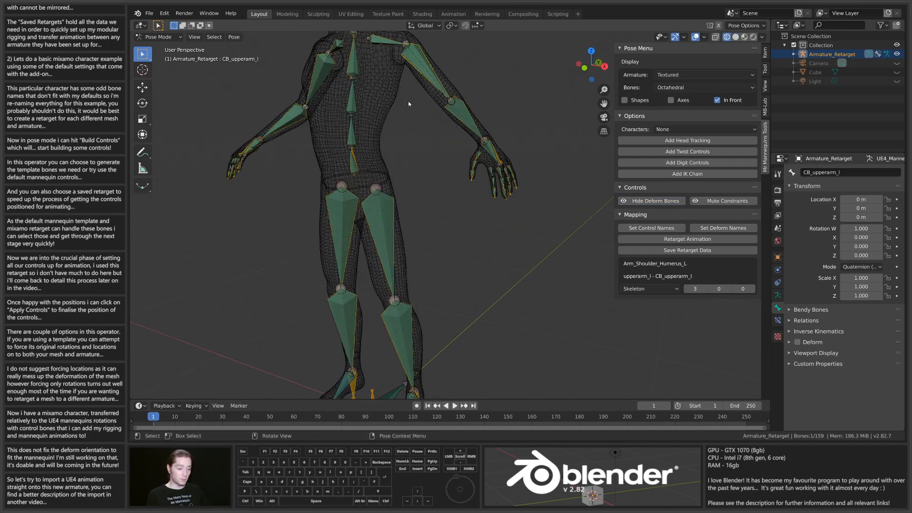
{"action": "key", "text": "KP_Divide"}
Select the left upper arm's deform bone to check its new name
{"action": "middle_click_drag", "start_coordinate": [454, 188], "coordinate": [465, 226]}
{"action": "scroll", "coordinate": [460, 151], "scroll_direction": "up", "scroll_amount": 3}
{"action": "middle_click_drag", "start_coordinate": [465, 226], "coordinate": [444, 226]}
{"action": "left_click", "coordinate": [466, 185]}
{"action": "left_click", "coordinate": [466, 186]}
{"action": "left_click", "coordinate": [472, 179]}
{"action": "left_click", "coordinate": [472, 179]}
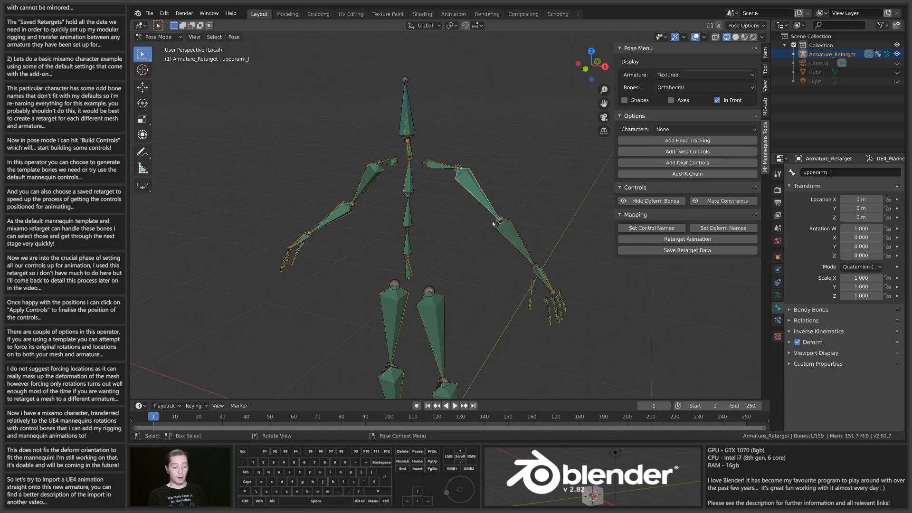
In Object Mode, configure the FBX import for animations only from //Mr Mannequin\TEST\, with Ignore Leaf Bones off
{"action": "key", "text": "ctrl+Tab"}
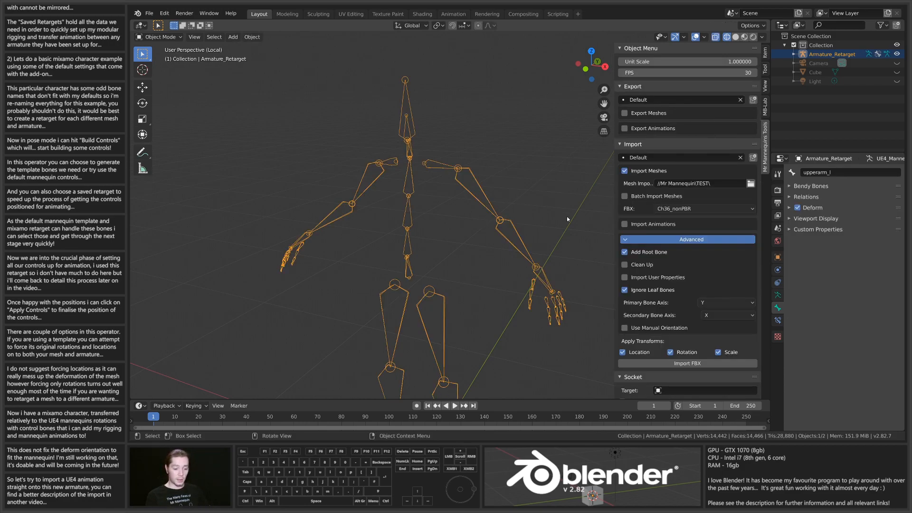
{"action": "left_click", "coordinate": [624, 171]}
{"action": "left_click", "coordinate": [624, 186]}
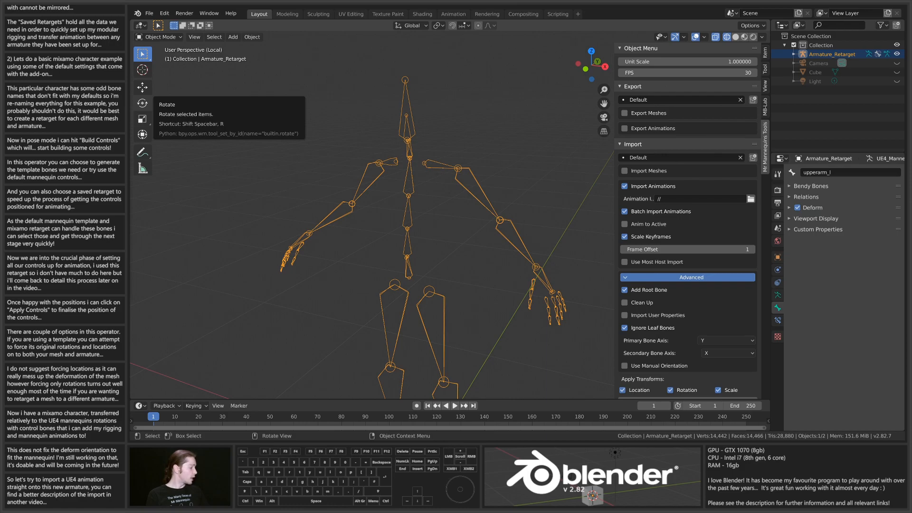
{"action": "left_click", "coordinate": [142, 103]}
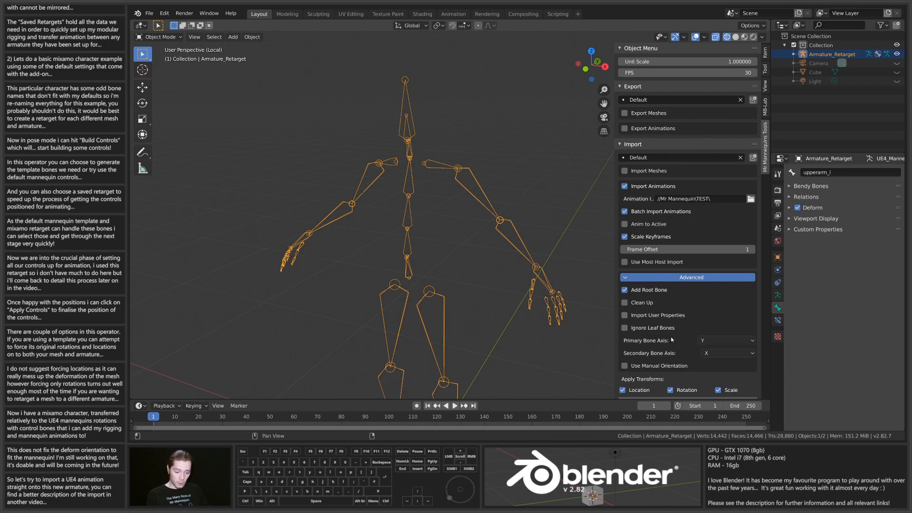
{"action": "scroll", "coordinate": [713, 365], "scroll_direction": "down", "scroll_amount": 1}
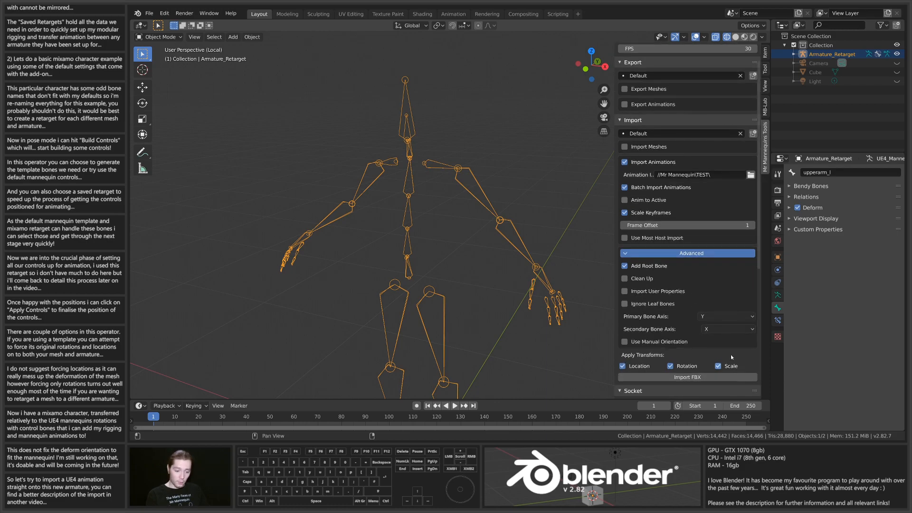
Turn off Batch Import Animations, choose the ThirdPersonRun FBX and enable Anim to Active
{"action": "left_click", "coordinate": [625, 188]}
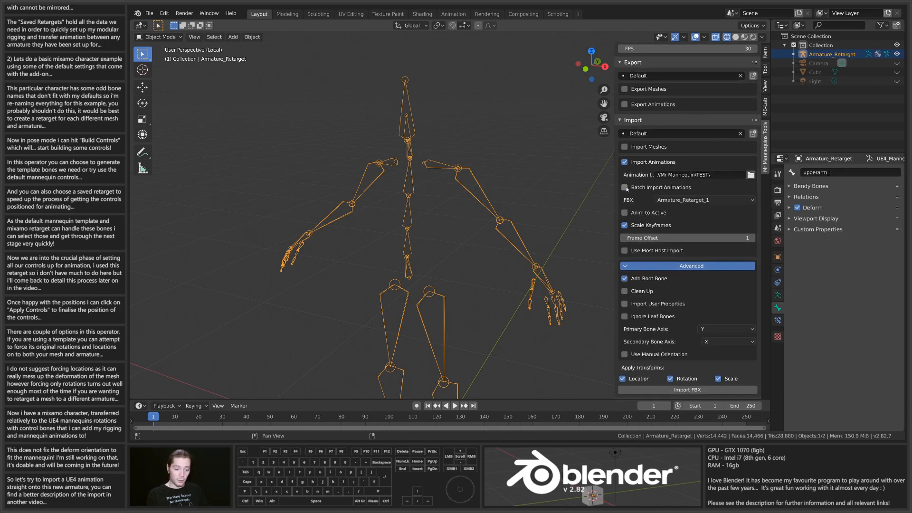
{"action": "left_click", "coordinate": [724, 199]}
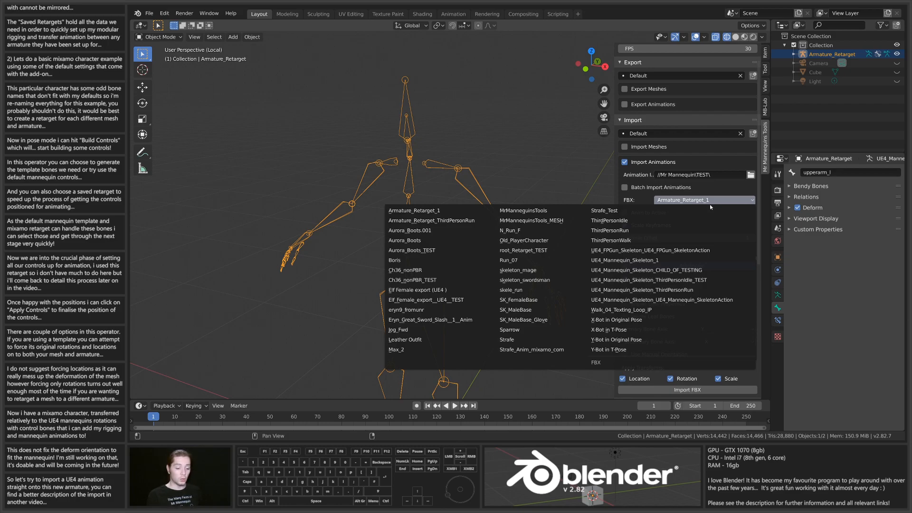
{"action": "left_click", "coordinate": [638, 231]}
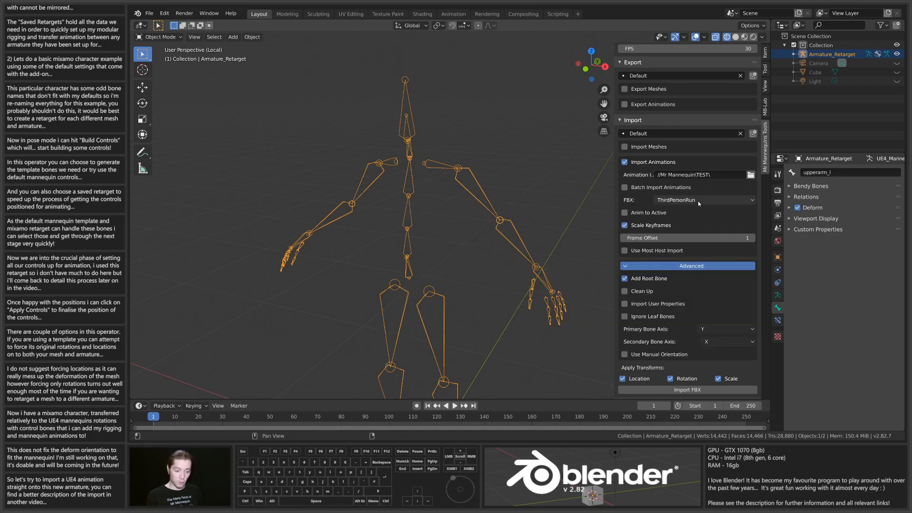
{"action": "left_click", "coordinate": [625, 213]}
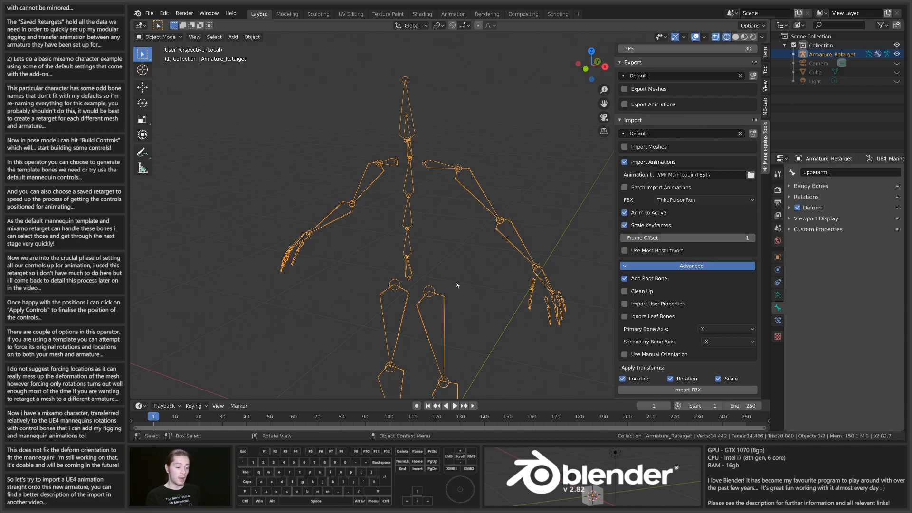
Hide the deform bones in Pose Mode and return the armature to Object Mode
{"action": "middle_click_drag", "start_coordinate": [448, 280], "coordinate": [494, 274]}
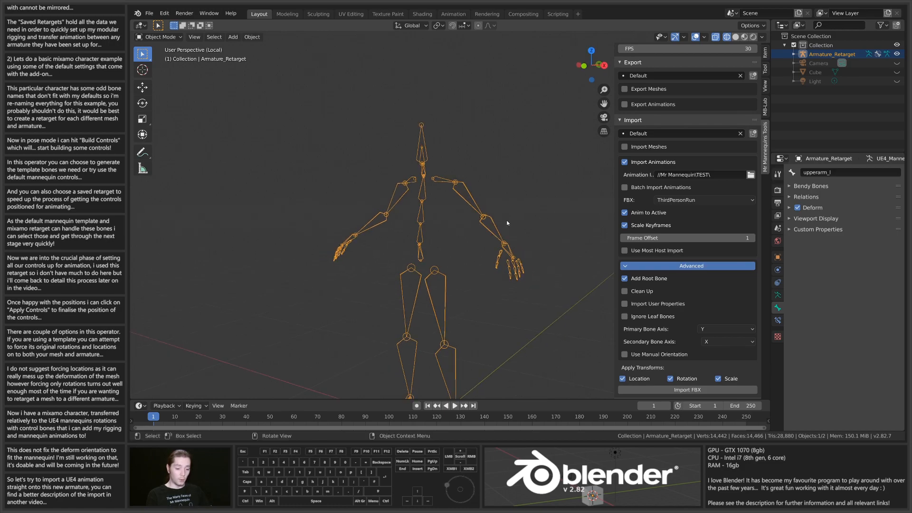
{"action": "key", "text": "ctrl+Tab"}
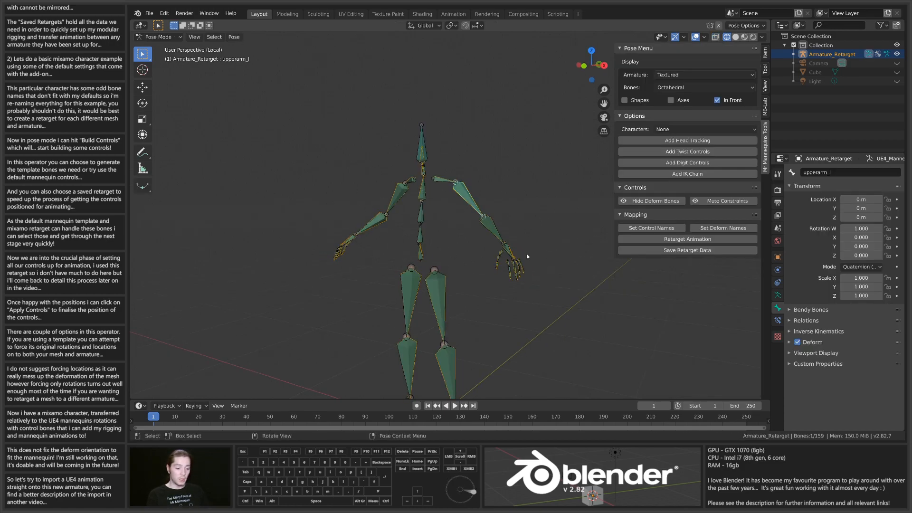
{"action": "left_click", "coordinate": [654, 201]}
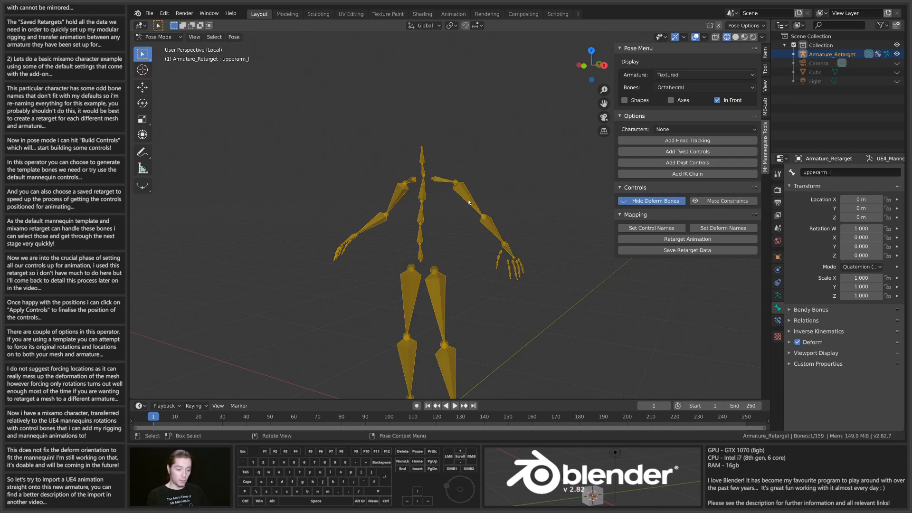
{"action": "key", "text": "ctrl+Tab"}
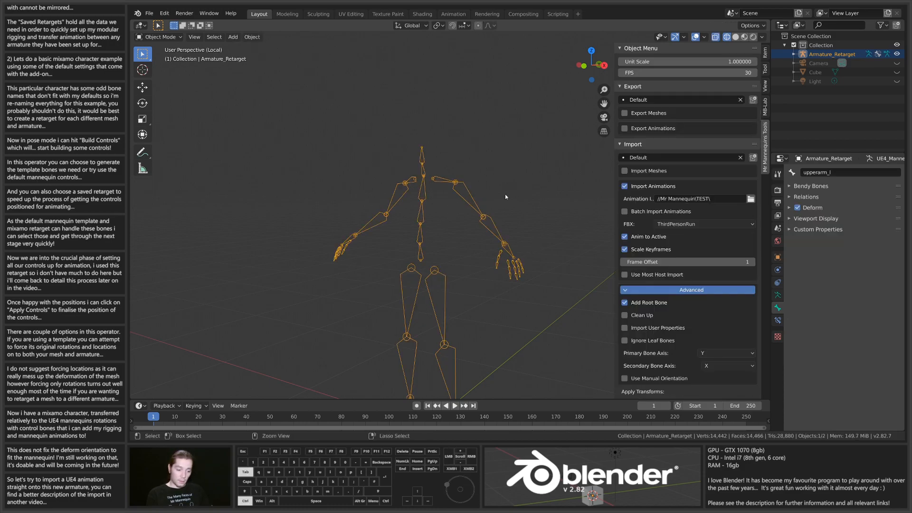
Import the ThirdPersonRun FBX animation onto Armature_Retarget with Clean Up off
{"action": "scroll", "coordinate": [644, 330], "scroll_direction": "down", "scroll_amount": 2}
{"action": "scroll", "coordinate": [644, 330], "scroll_direction": "down", "scroll_amount": 1}
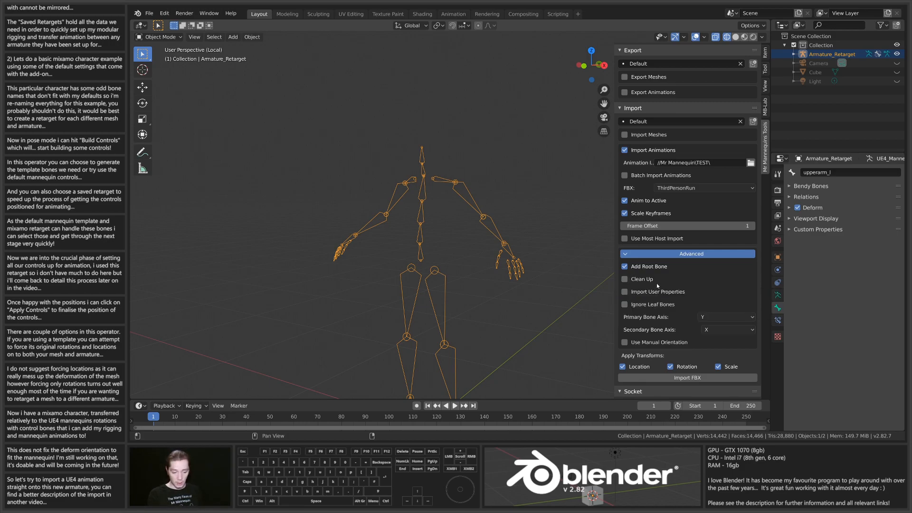
{"action": "left_click", "coordinate": [625, 279]}
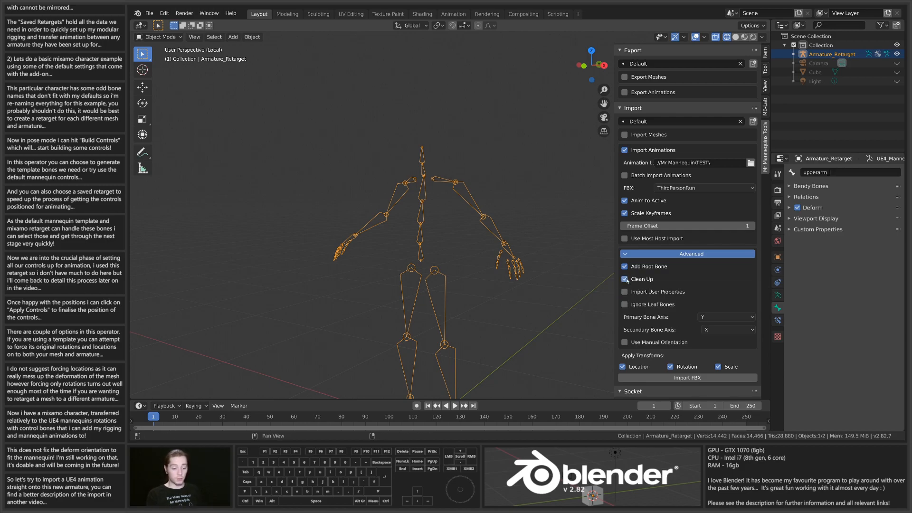
{"action": "left_click", "coordinate": [673, 378]}
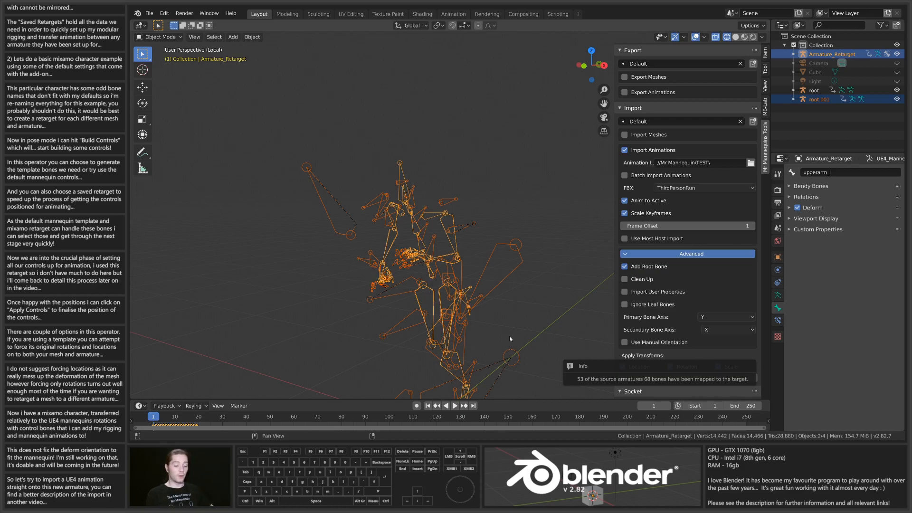
Go to frame 2, then leave local view and show the whole character in solid shading
{"action": "middle_click_drag", "start_coordinate": [428, 264], "coordinate": [503, 268]}
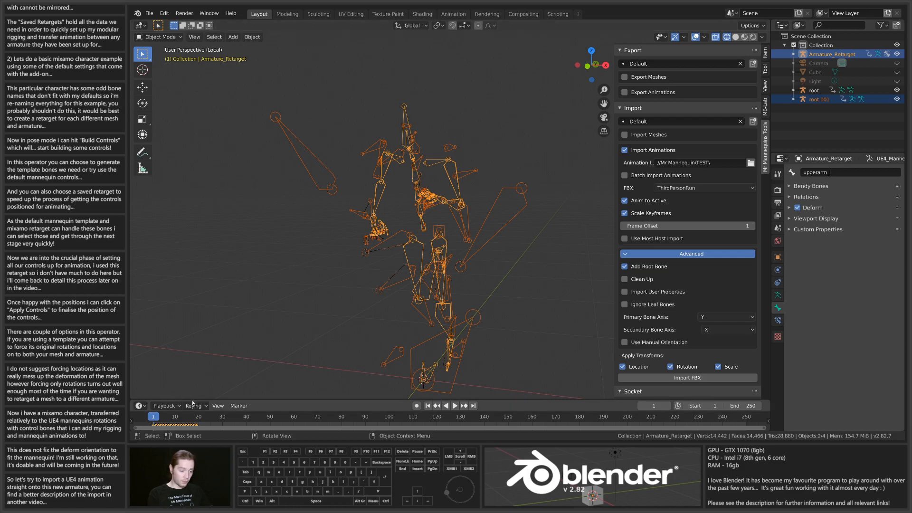
{"action": "left_click", "coordinate": [156, 417]}
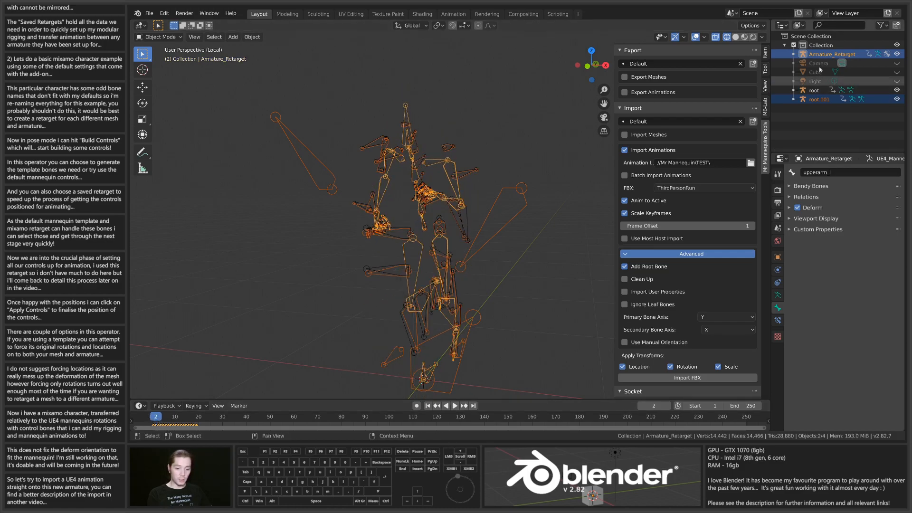
{"action": "left_click", "coordinate": [794, 56]}
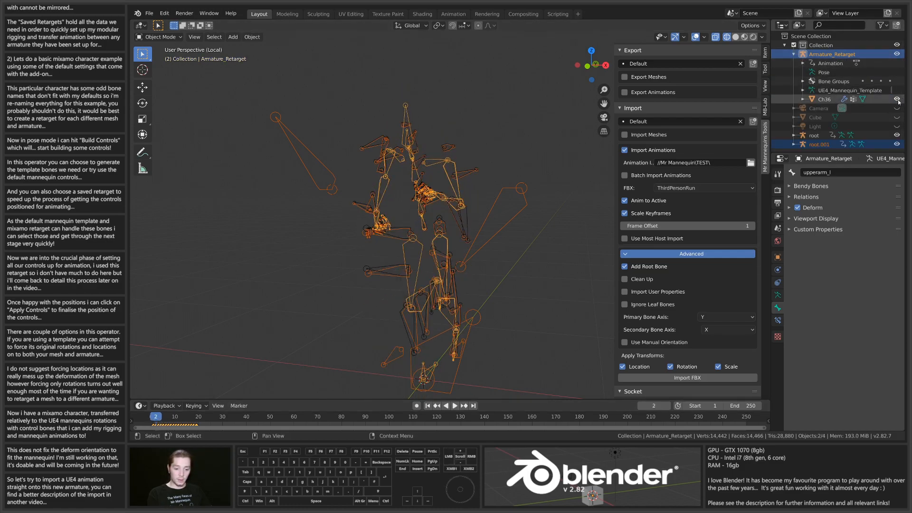
{"action": "key", "text": "KP_Divide"}
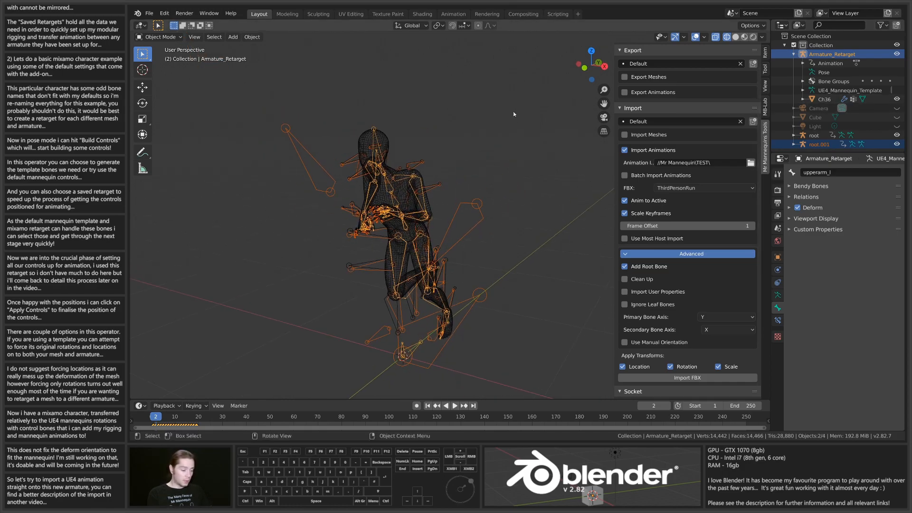
{"action": "left_click", "coordinate": [736, 36]}
{"action": "mouse_move", "coordinate": [522, 166]}
{"action": "middle_mouse_down"}
{"action": "mouse_move", "coordinate": [455, 204]}
{"action": "mouse_move", "coordinate": [463, 215]}
{"action": "middle_mouse_up"}
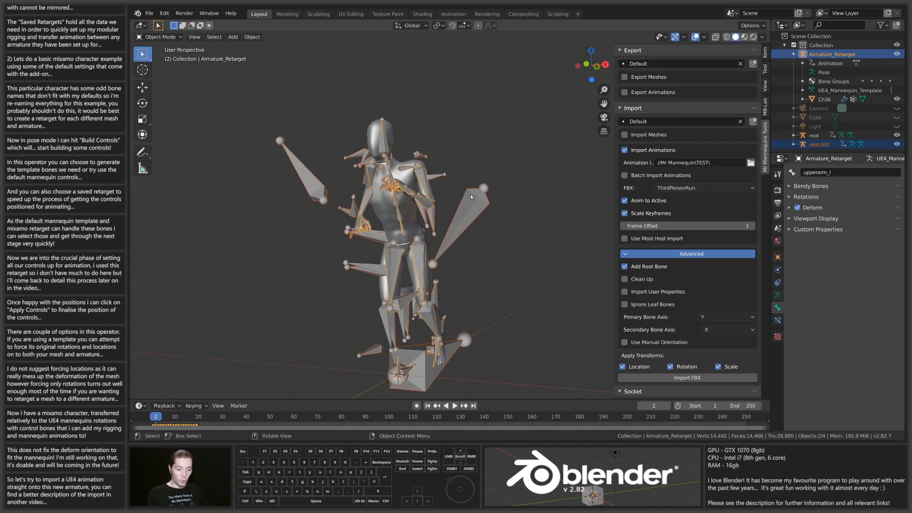
Select the imported root and root.001 armatures together
{"action": "left_click", "coordinate": [471, 194]}
{"action": "scroll", "coordinate": [472, 201], "scroll_direction": "up", "scroll_amount": 2}
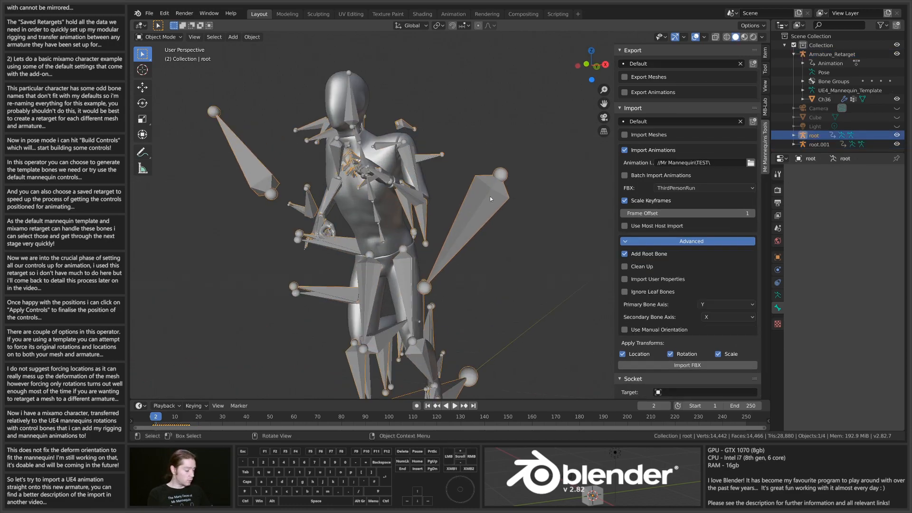
{"action": "left_click", "coordinate": [442, 157], "text": "shift"}
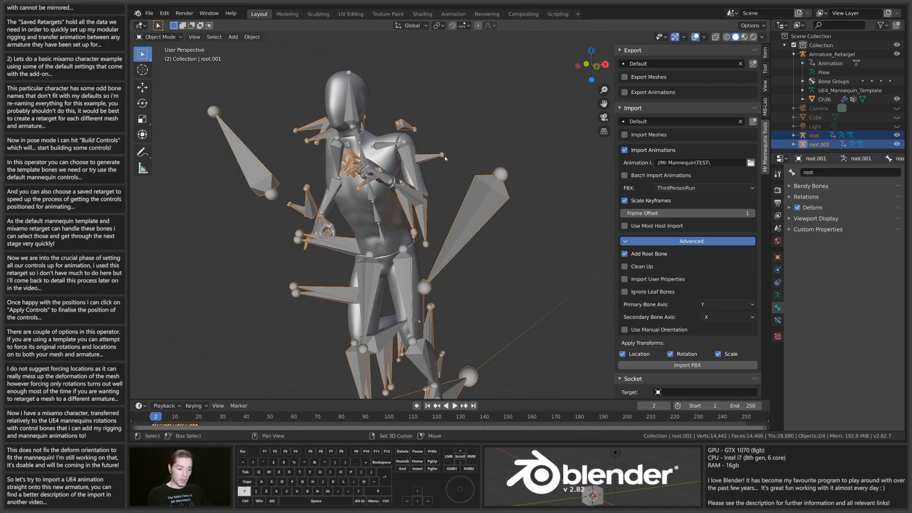
{"action": "key", "text": "g"}
{"action": "right_click", "coordinate": [466, 185]}
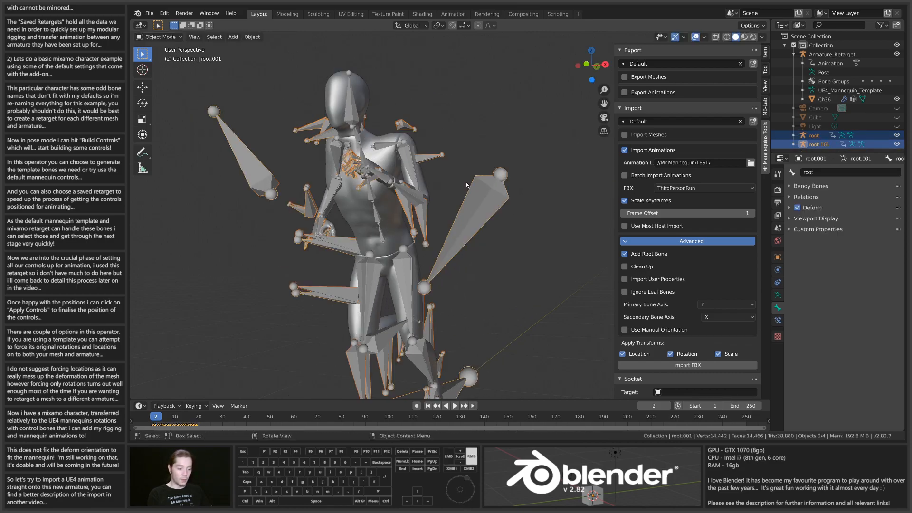
Examine the imported armatures around the character from several angles and try moving both of them
{"action": "scroll", "coordinate": [514, 247], "scroll_direction": "down", "scroll_amount": 4}
{"action": "middle_click_drag", "start_coordinate": [514, 247], "coordinate": [497, 230]}
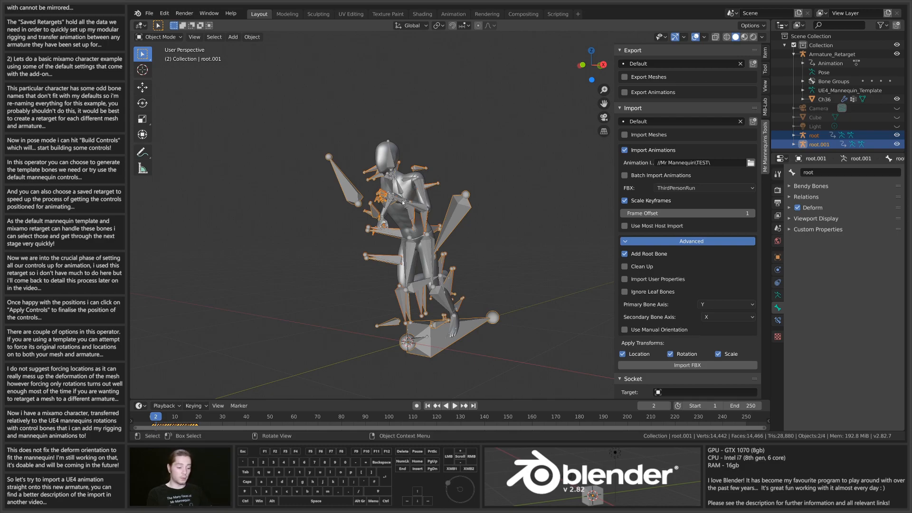
{"action": "scroll", "coordinate": [406, 205], "scroll_direction": "up", "scroll_amount": 2}
{"action": "middle_click_drag", "start_coordinate": [406, 205], "coordinate": [483, 208]}
{"action": "middle_click_drag", "start_coordinate": [456, 277], "coordinate": [453, 276]}
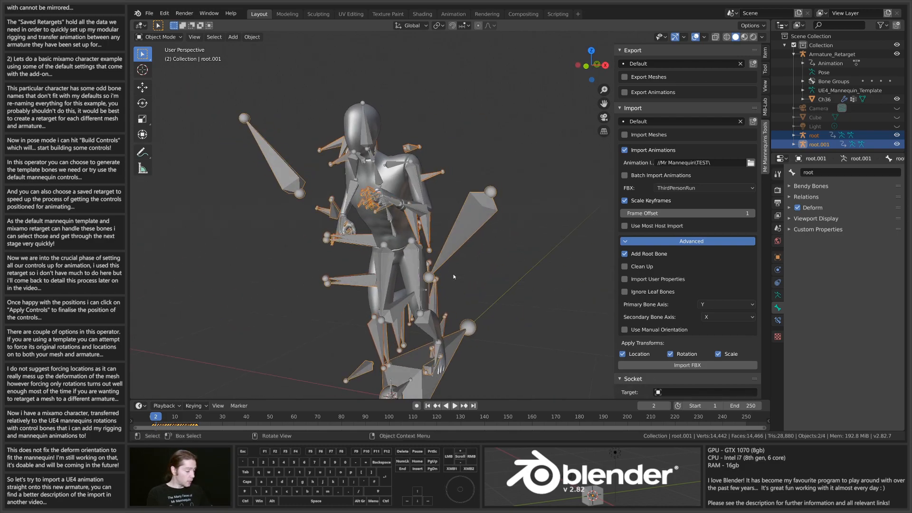
{"action": "key", "text": "g"}
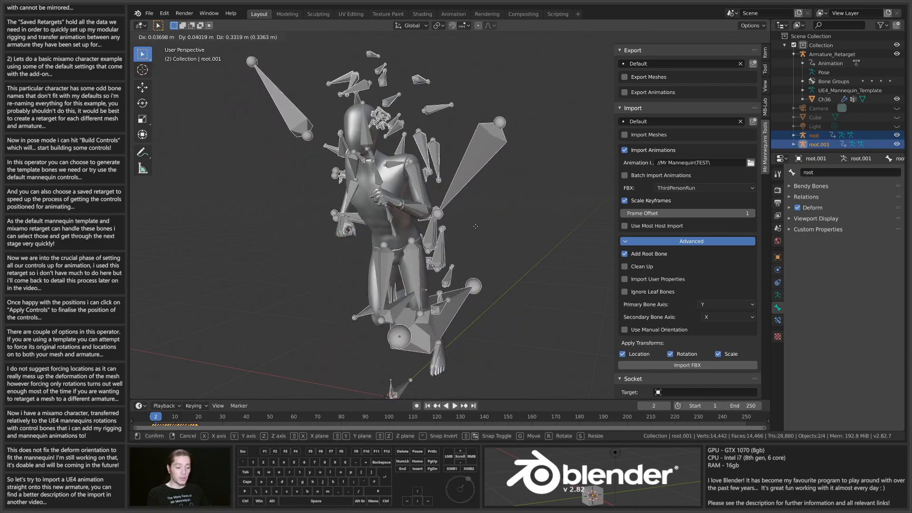
{"action": "right_click", "coordinate": [465, 255]}
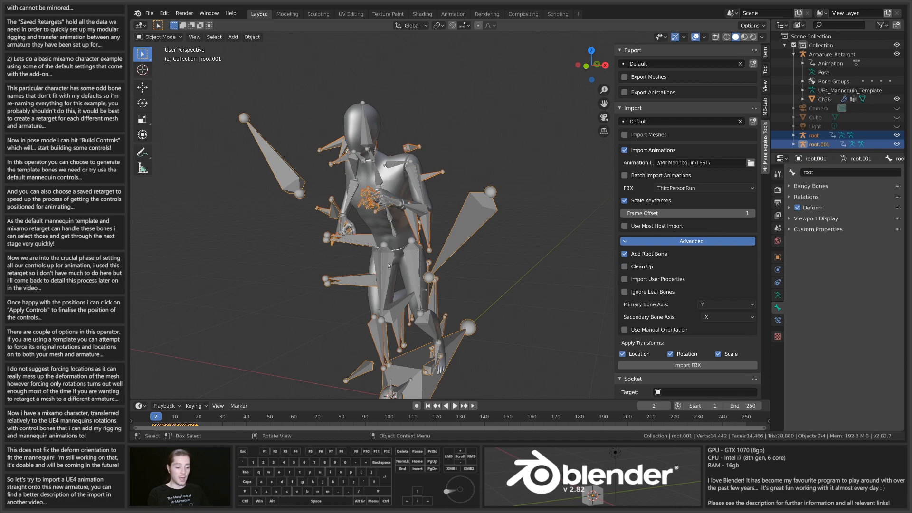
Delete the imported root and root.001 armatures and return to frame 1
{"action": "middle_click_drag", "start_coordinate": [408, 255], "coordinate": [452, 304]}
{"action": "mouse_move", "coordinate": [157, 419]}
{"action": "left_mouse_down"}
{"action": "mouse_move", "coordinate": [198, 426]}
{"action": "mouse_move", "coordinate": [154, 424]}
{"action": "mouse_move", "coordinate": [197, 426]}
{"action": "mouse_move", "coordinate": [161, 428]}
{"action": "left_mouse_up"}
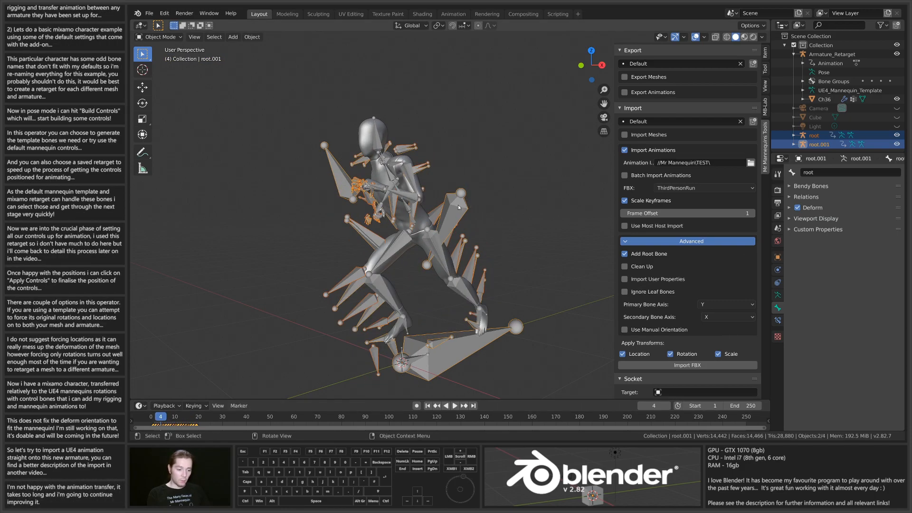
{"action": "middle_click_drag", "start_coordinate": [460, 219], "coordinate": [486, 217]}
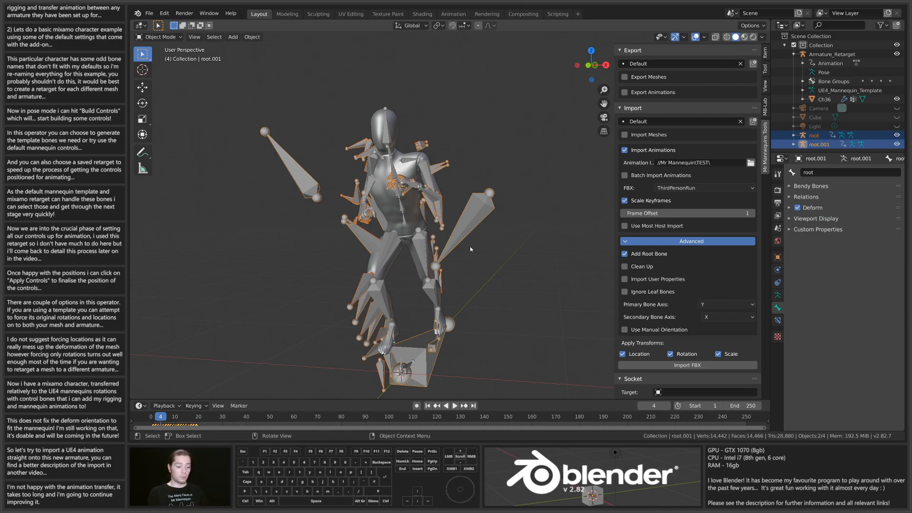
{"action": "mouse_move", "coordinate": [471, 249]}
{"action": "middle_mouse_down"}
{"action": "mouse_move", "coordinate": [494, 252]}
{"action": "mouse_move", "coordinate": [473, 249]}
{"action": "middle_mouse_up"}
{"action": "key", "text": "Delete"}
{"action": "middle_click_drag", "start_coordinate": [372, 246], "coordinate": [419, 236]}
{"action": "mouse_move", "coordinate": [167, 421]}
{"action": "left_mouse_down"}
{"action": "mouse_move", "coordinate": [220, 428]}
{"action": "mouse_move", "coordinate": [153, 424]}
{"action": "left_mouse_up"}
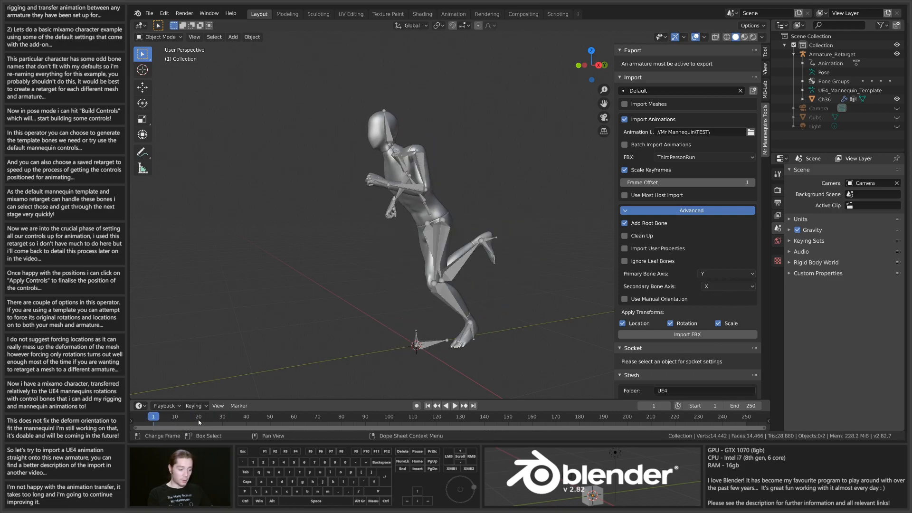
Set the scene's end frame to 19 and play the run animation while viewing the character from the side
{"action": "left_click", "coordinate": [747, 406]}
{"action": "type", "text": "19"}
{"action": "key", "text": "Return"}
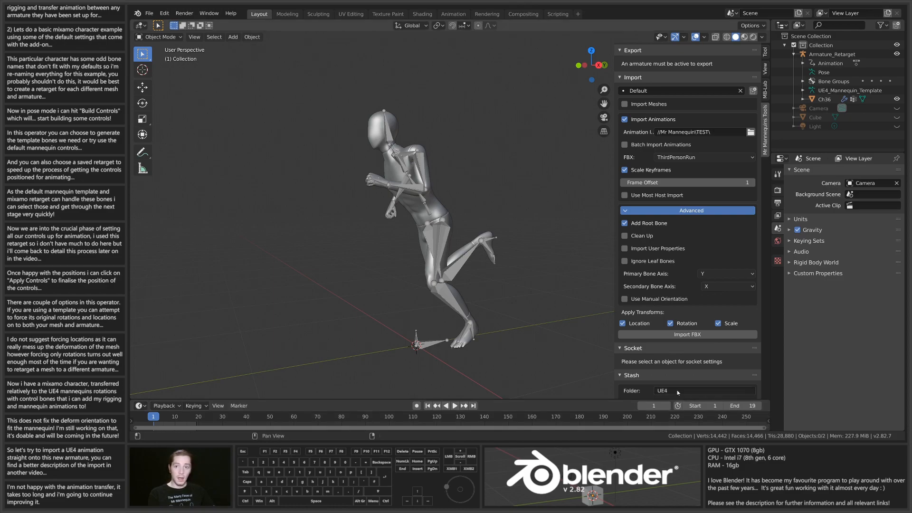
{"action": "key", "text": "space"}
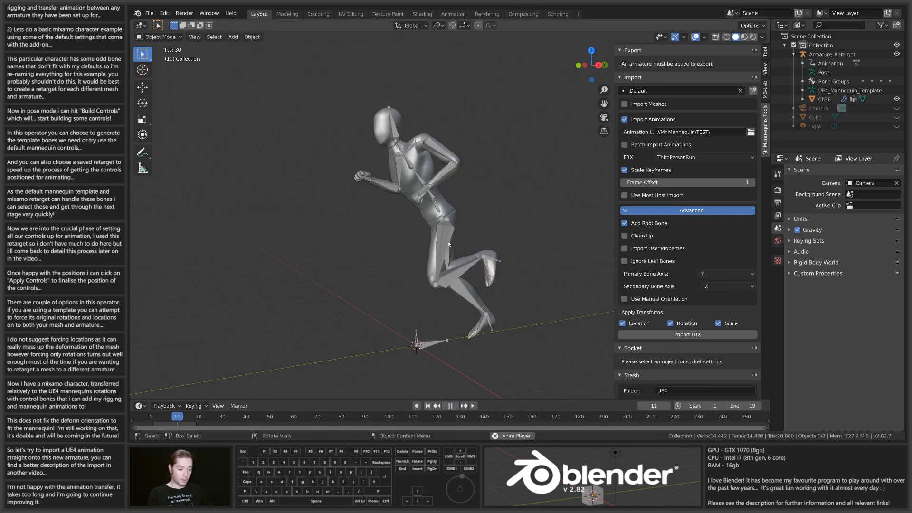
{"action": "middle_click_drag", "start_coordinate": [422, 304], "coordinate": [360, 250]}
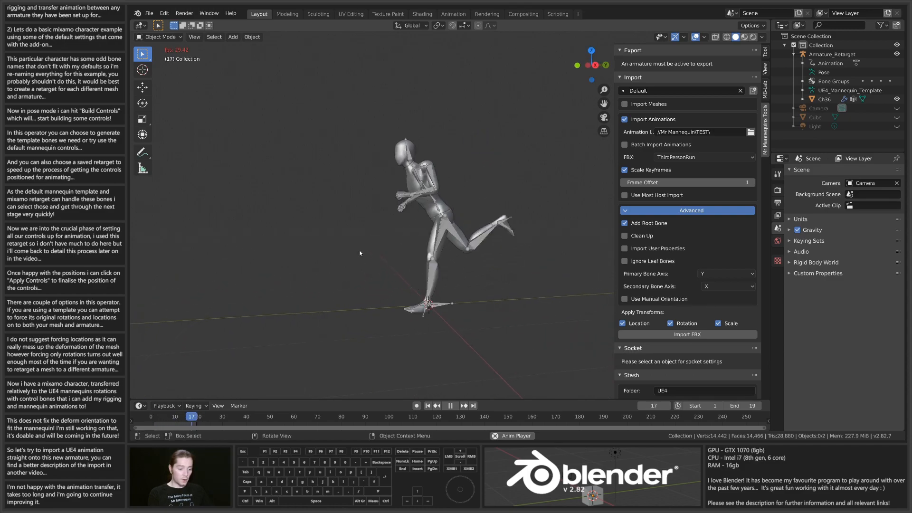
{"action": "scroll", "coordinate": [708, 318], "scroll_direction": "down", "scroll_amount": 3}
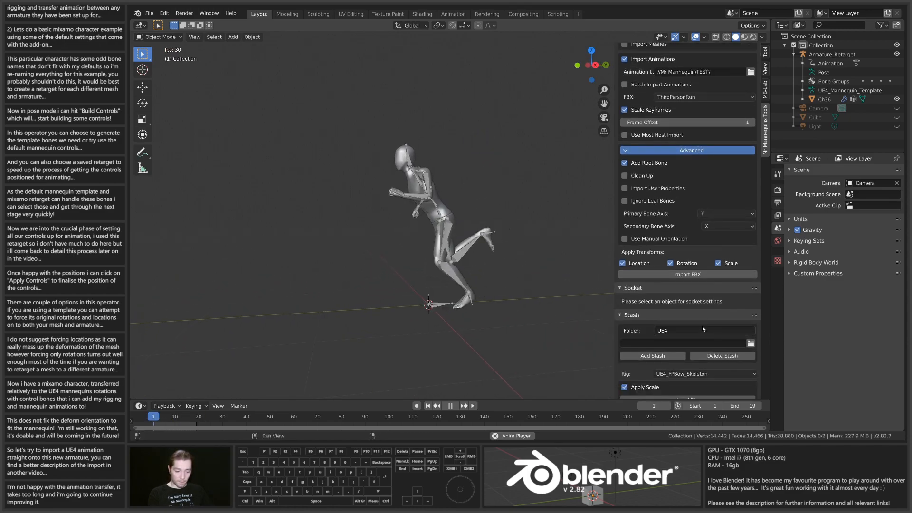
Put Armature_Retarget into Pose Mode and toggle Hide Deform Bones off and on again
{"action": "left_click", "coordinate": [413, 168]}
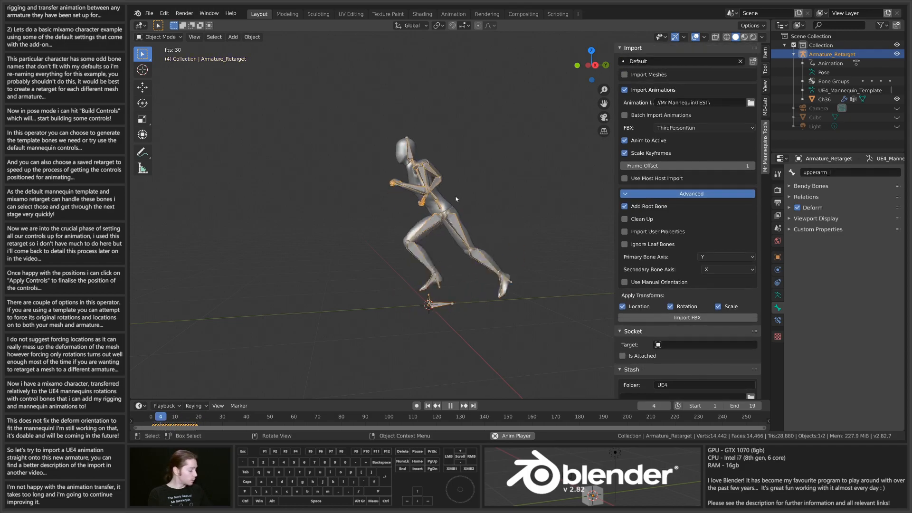
{"action": "key", "text": "ctrl+Tab"}
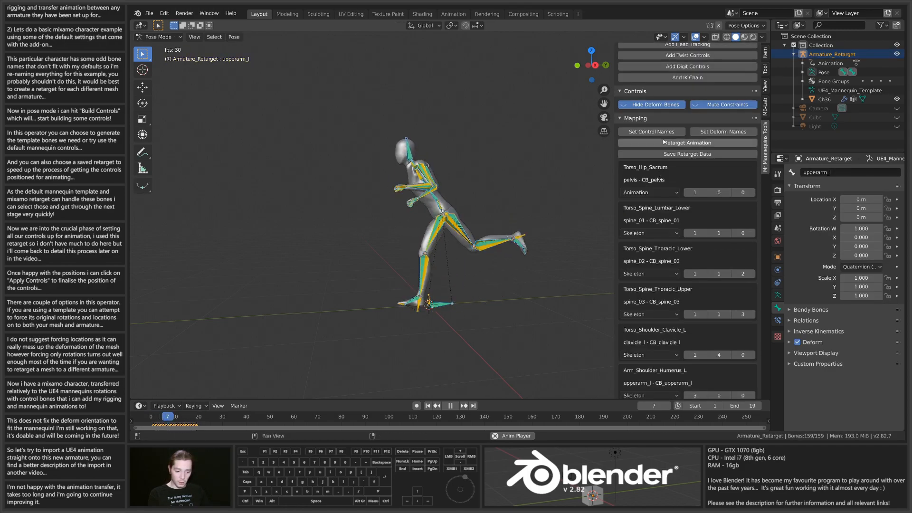
{"action": "left_click", "coordinate": [647, 105]}
{"action": "left_click", "coordinate": [646, 105]}
{"action": "middle_click_drag", "start_coordinate": [591, 131], "coordinate": [449, 254]}
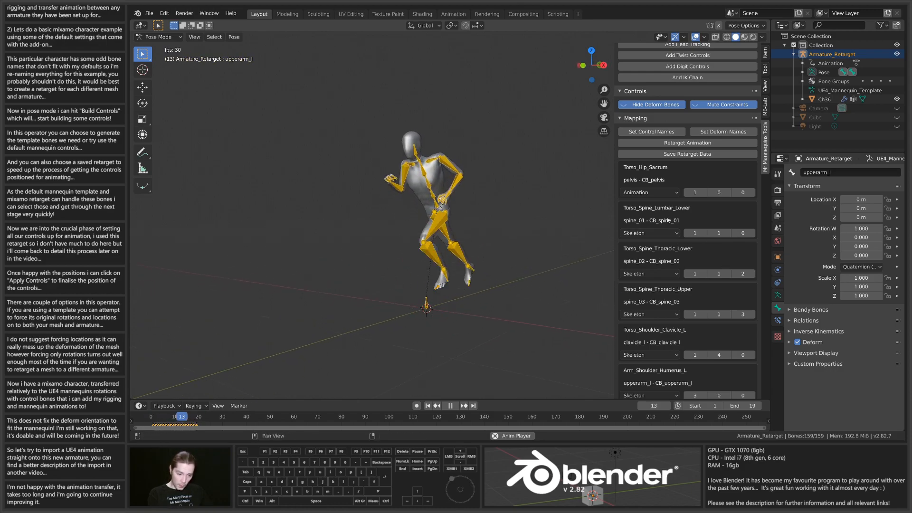
Rename the deform bones of Armature_Retarget using the Mixamo retarget names
{"action": "left_click", "coordinate": [717, 131]}
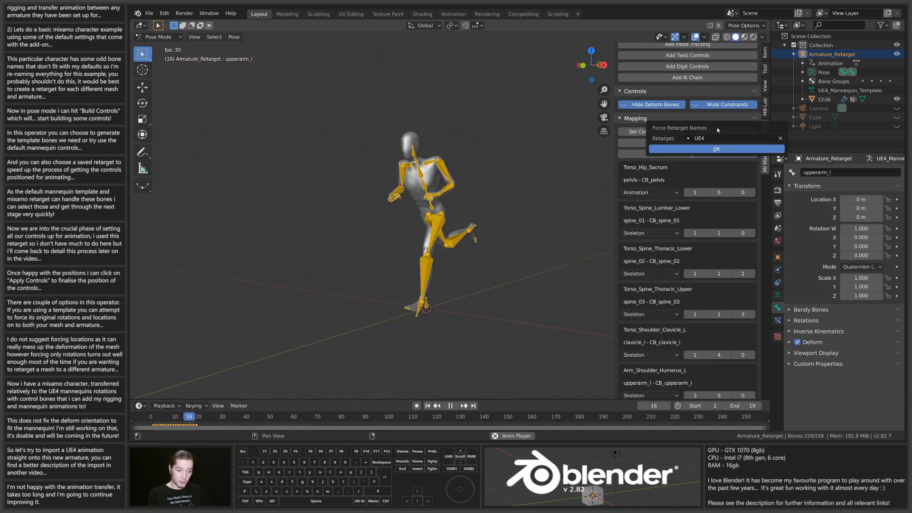
{"action": "left_click", "coordinate": [713, 138]}
{"action": "left_click", "coordinate": [709, 151]}
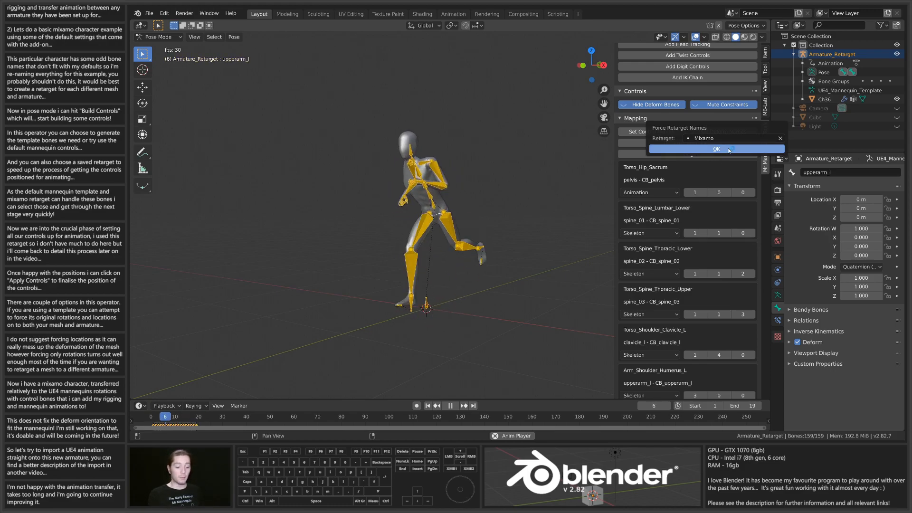
{"action": "left_click", "coordinate": [728, 149]}
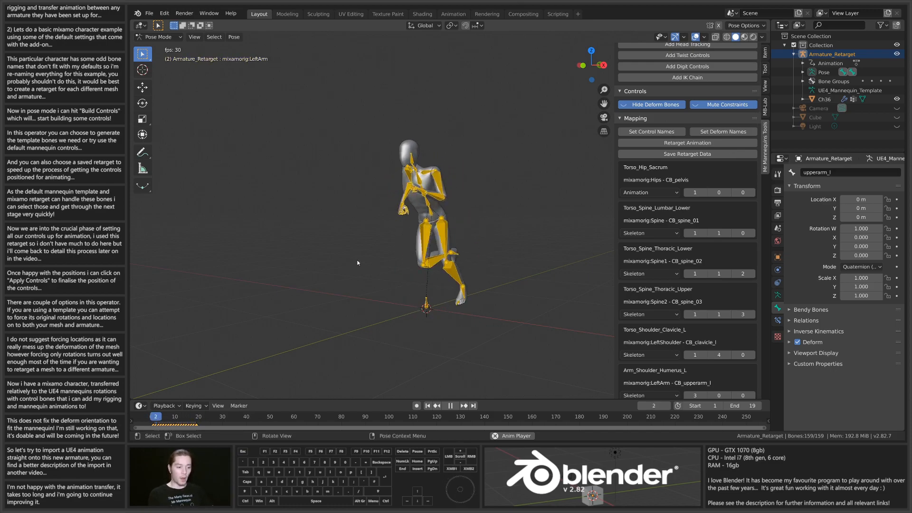
{"action": "middle_click_drag", "start_coordinate": [332, 246], "coordinate": [528, 173]}
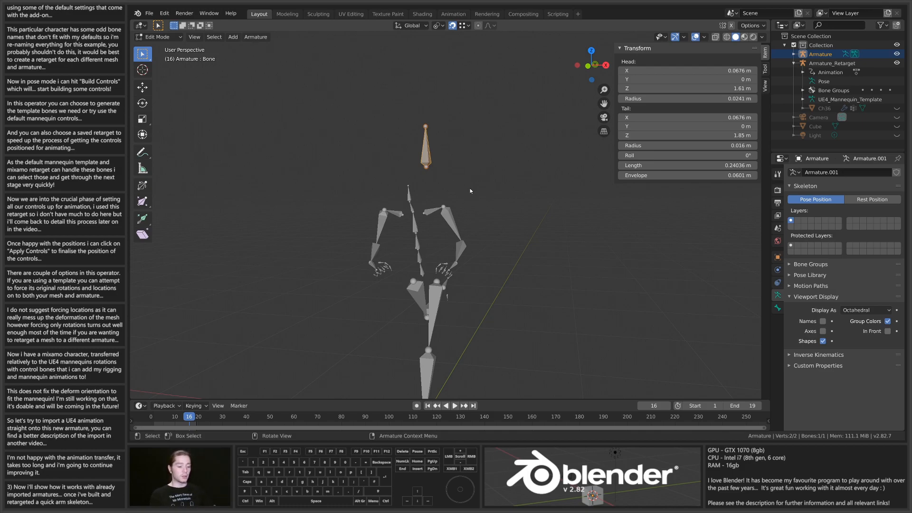
Move the tail of the new armature's single bone to about X 0.298 m, Z 1.46 m, keeping Y locked
{"action": "scroll", "coordinate": [377, 92], "scroll_direction": "up", "scroll_amount": 2}
{"action": "left_click", "coordinate": [421, 133]}
{"action": "scroll", "coordinate": [423, 138], "scroll_direction": "down", "scroll_amount": 1}
{"action": "middle_click_drag", "start_coordinate": [424, 140], "coordinate": [410, 159]}
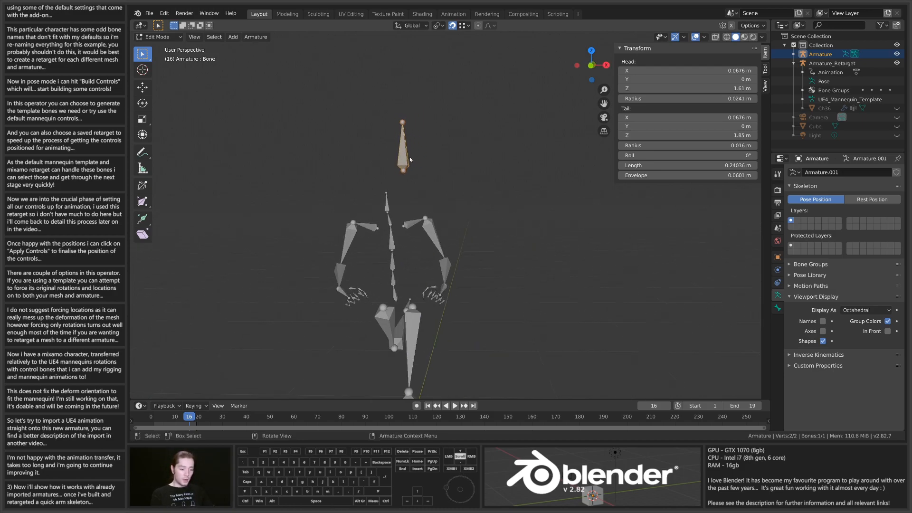
{"action": "key", "text": "g"}
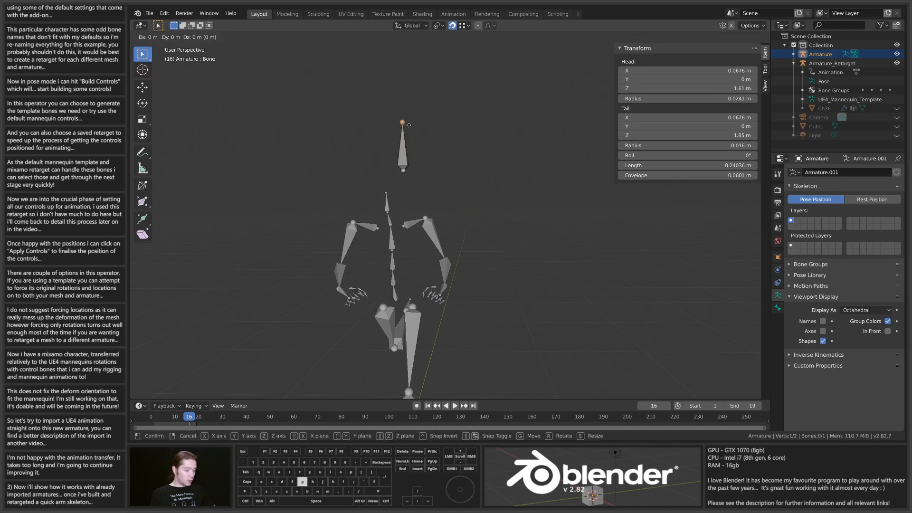
{"action": "key", "text": "shift+y"}
{"action": "left_click", "coordinate": [465, 206]}
{"action": "middle_click_drag", "start_coordinate": [465, 206], "coordinate": [451, 192], "text": "shift"}
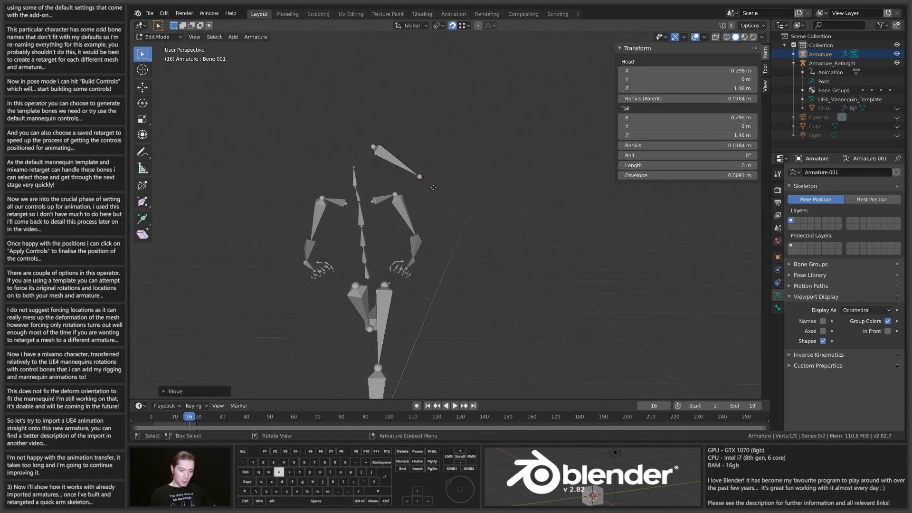
Extrude three more bones down and outward in the XZ plane, about 0.30 m, 0.27 m and 0.13 m long, to form an arm
{"action": "key", "text": "e"}
{"action": "key", "text": "shift+y"}
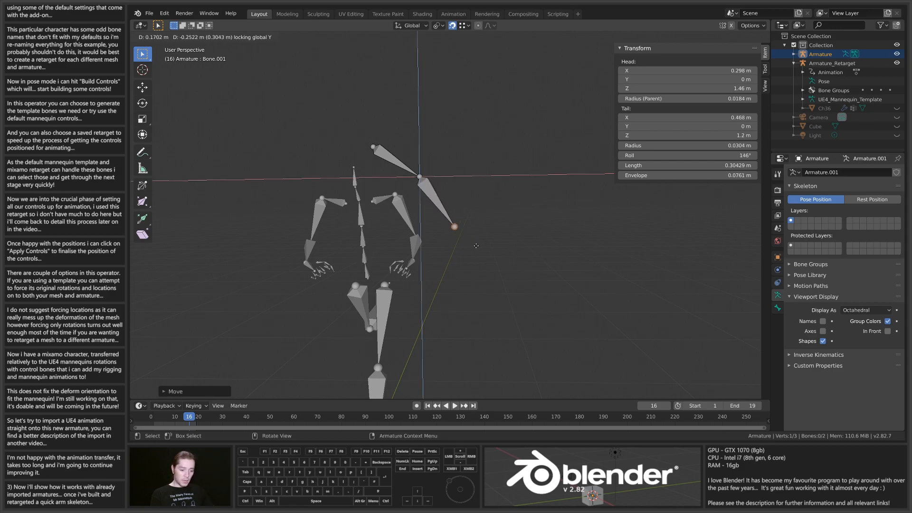
{"action": "left_click", "coordinate": [477, 246]}
{"action": "middle_click_drag", "start_coordinate": [476, 246], "coordinate": [475, 224], "text": "shift"}
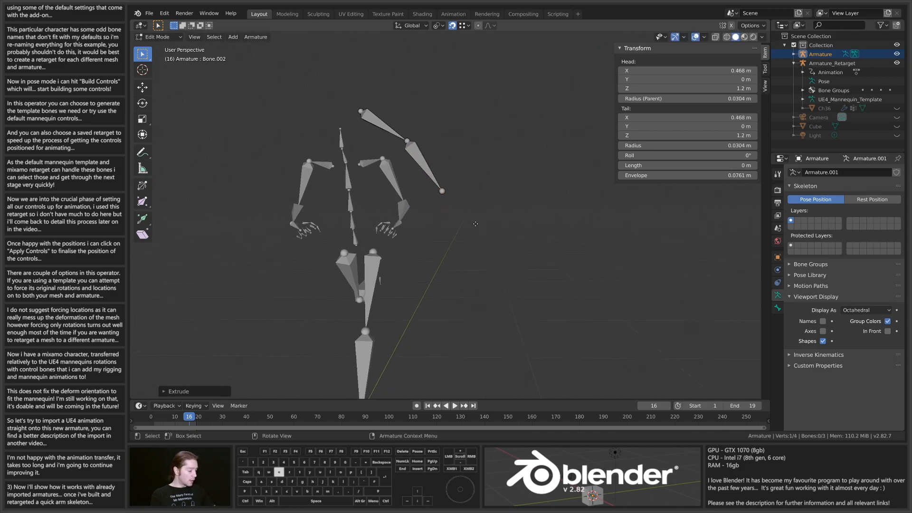
{"action": "key", "text": "e"}
{"action": "key", "text": "shift+y"}
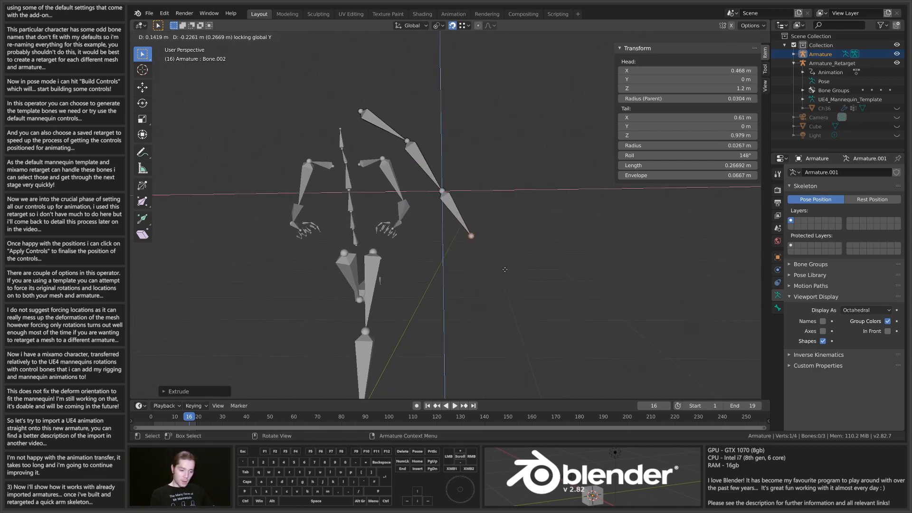
{"action": "left_click", "coordinate": [505, 269]}
{"action": "middle_click_drag", "start_coordinate": [505, 269], "coordinate": [498, 249], "text": "shift"}
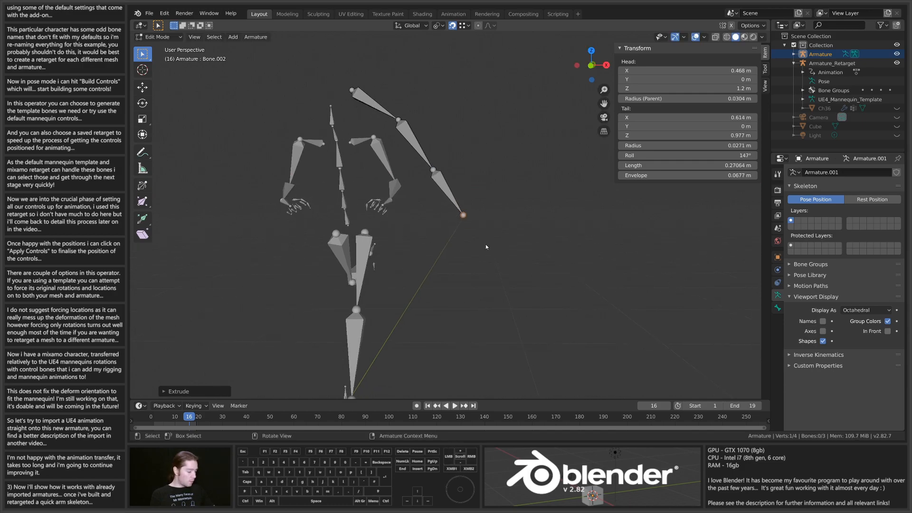
{"action": "key", "text": "e"}
{"action": "key", "text": "shift+y"}
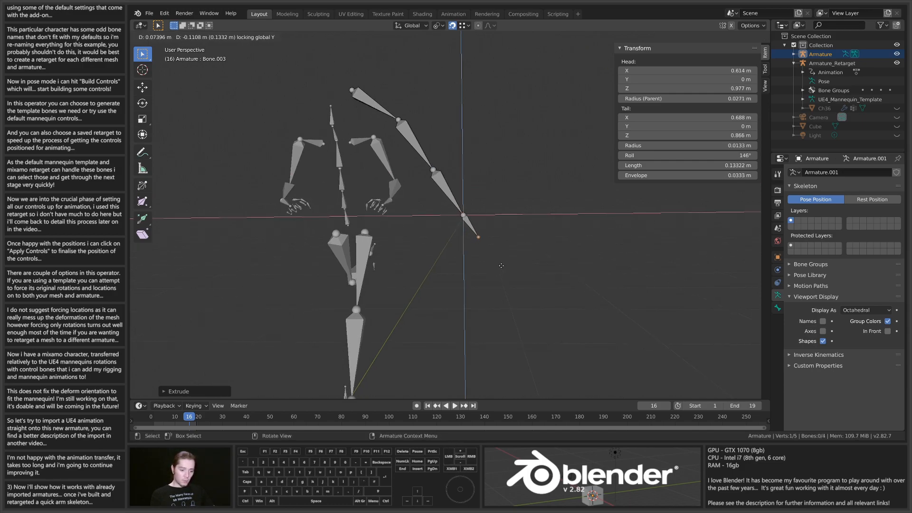
{"action": "left_click", "coordinate": [498, 271]}
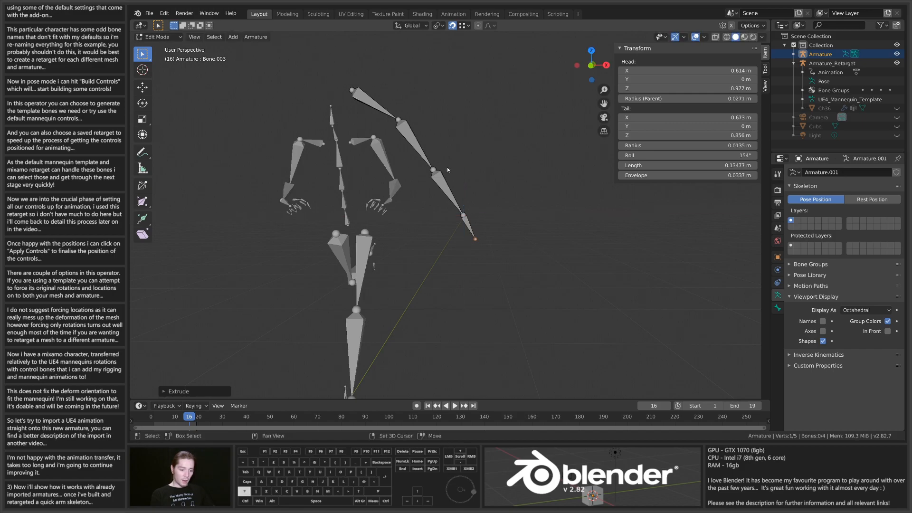
{"action": "middle_click_drag", "start_coordinate": [449, 167], "coordinate": [463, 196], "text": "shift"}
Disconnect the second, third and fourth bones of the arm chain from their parents while keeping the parenting
{"action": "left_click", "coordinate": [395, 135]}
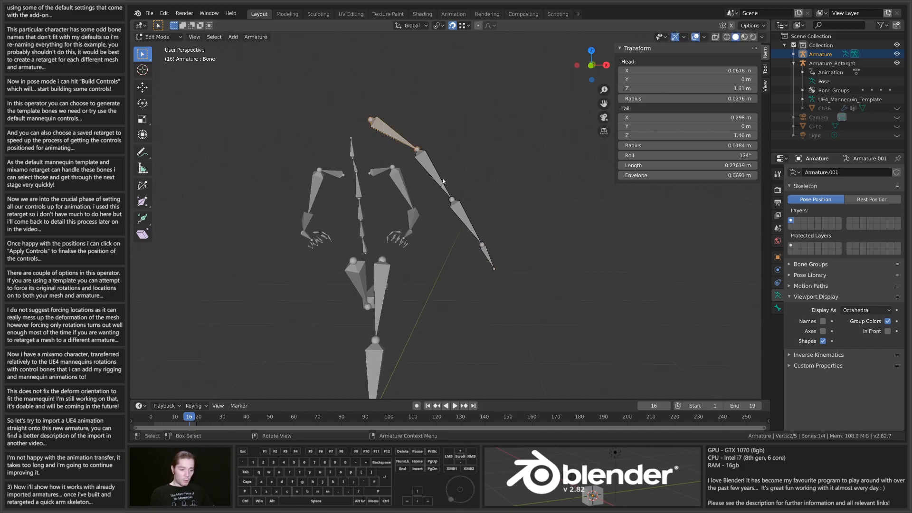
{"action": "left_click", "coordinate": [433, 176]}
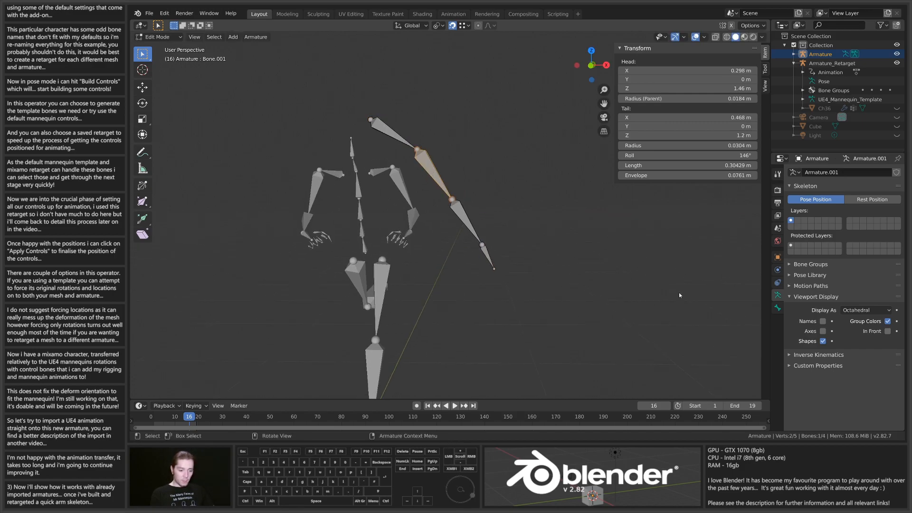
{"action": "left_click", "coordinate": [778, 308]}
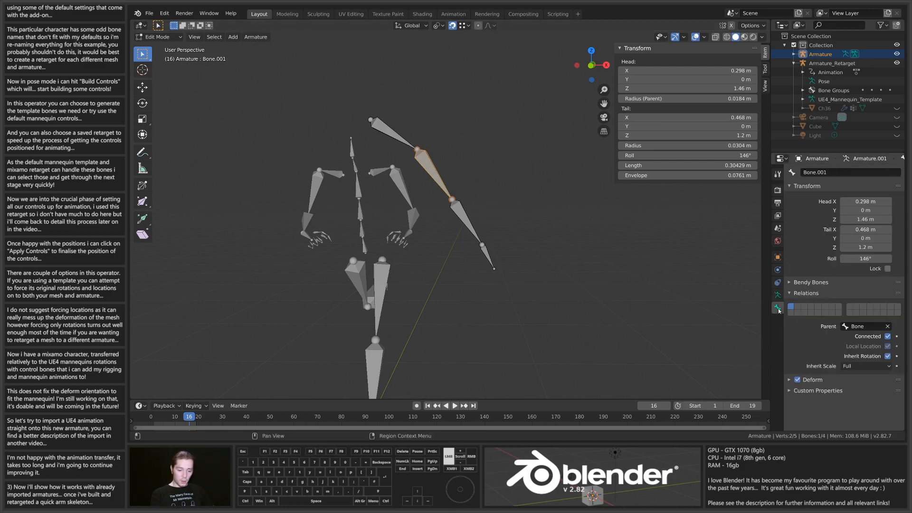
{"action": "left_click", "coordinate": [887, 336]}
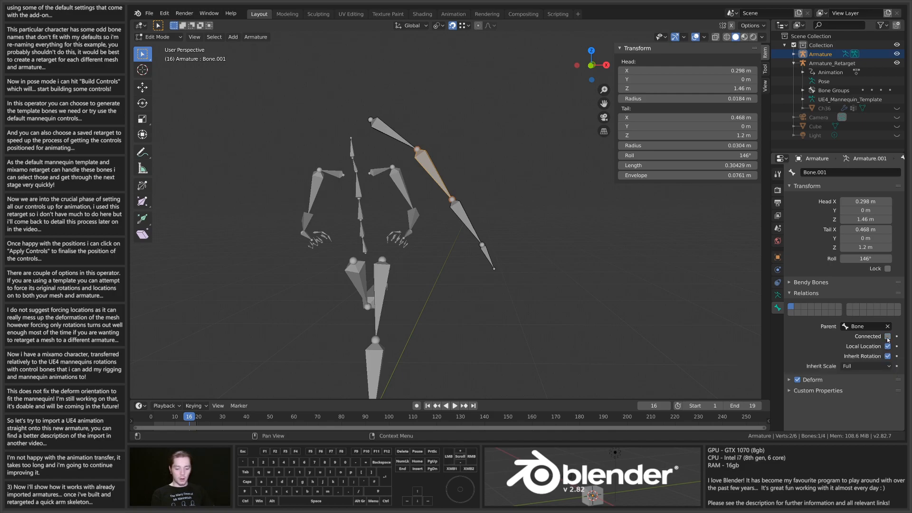
{"action": "left_click", "coordinate": [468, 223]}
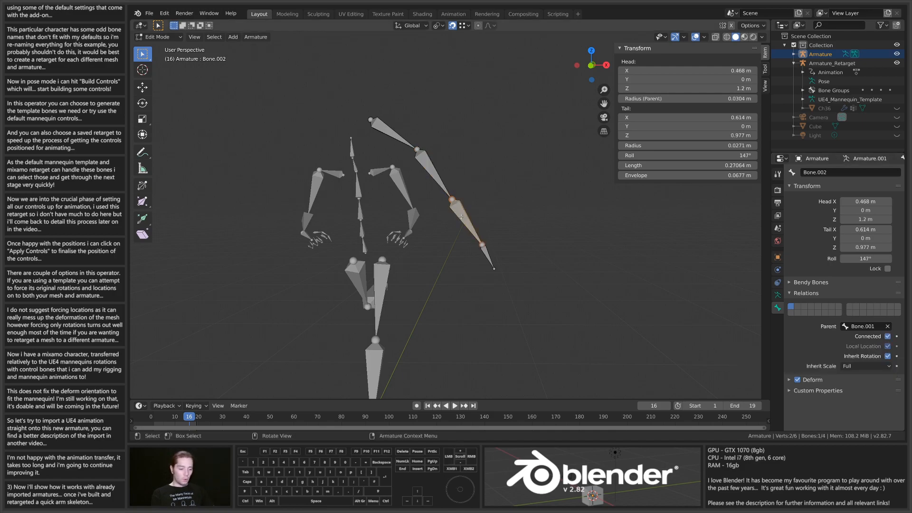
{"action": "left_click", "coordinate": [888, 337]}
{"action": "left_click", "coordinate": [486, 258]}
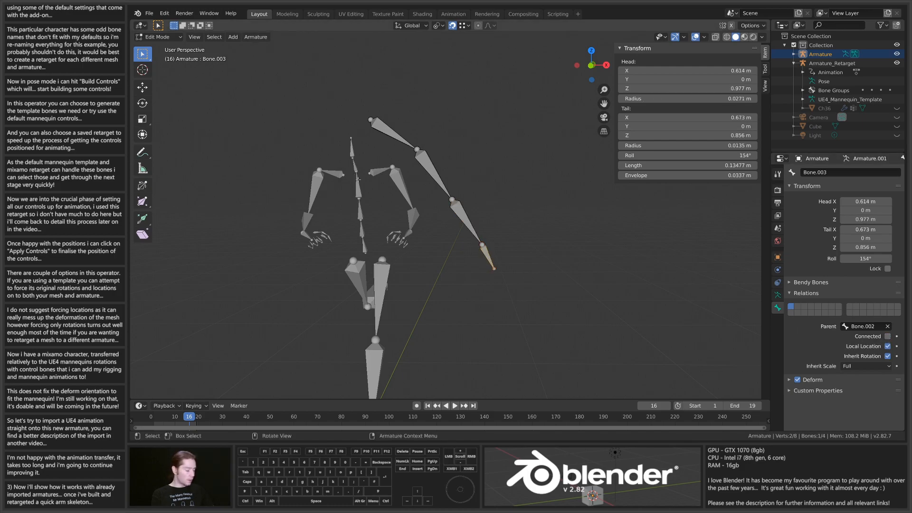
Lower the head of the arm chain's first bone along the Z axis to about Z 1.52 m
{"action": "scroll", "coordinate": [404, 192], "scroll_direction": "up", "scroll_amount": 2}
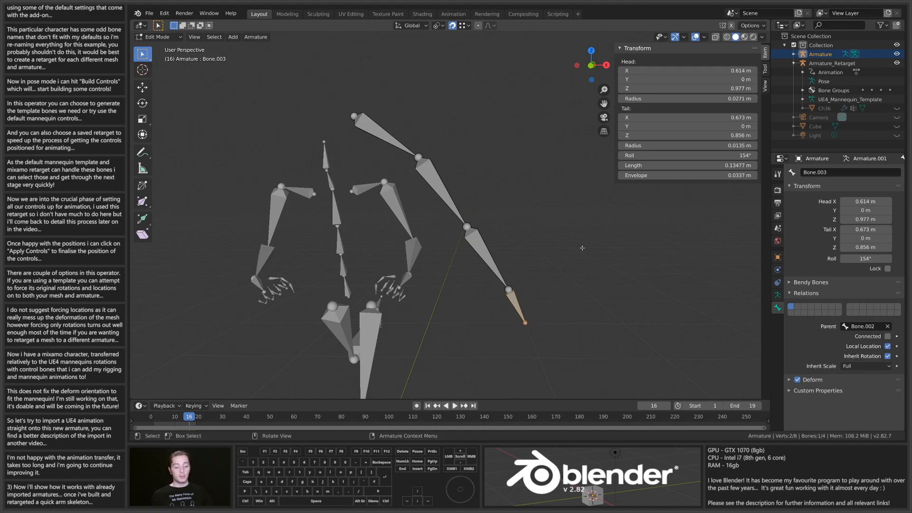
{"action": "left_click", "coordinate": [438, 187]}
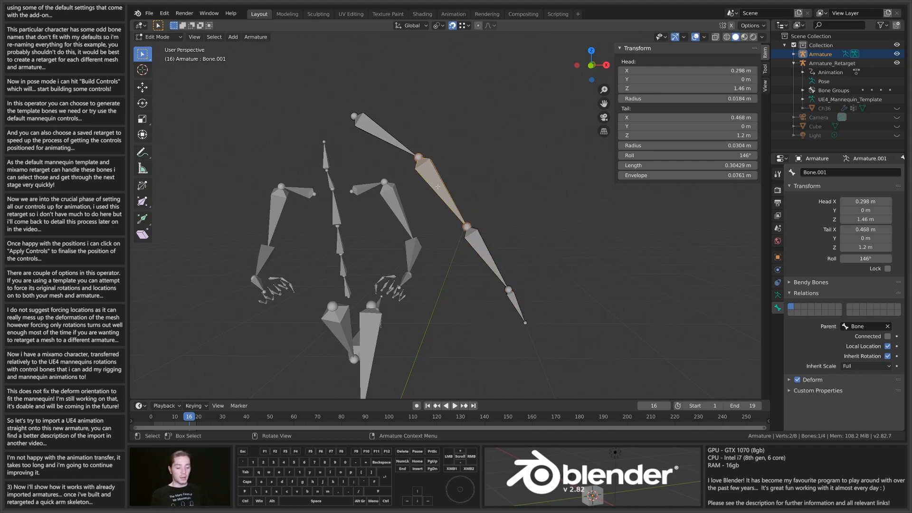
{"action": "left_click", "coordinate": [382, 139]}
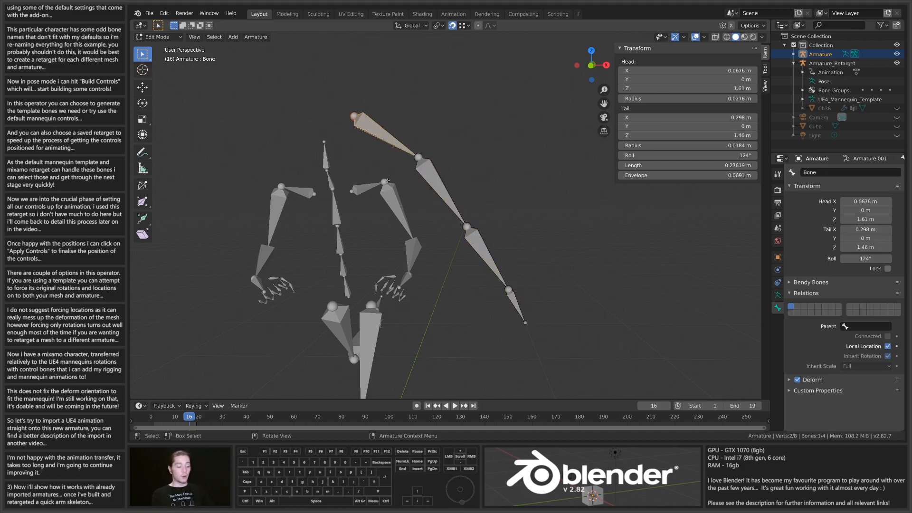
{"action": "middle_click_drag", "start_coordinate": [302, 217], "coordinate": [385, 240]}
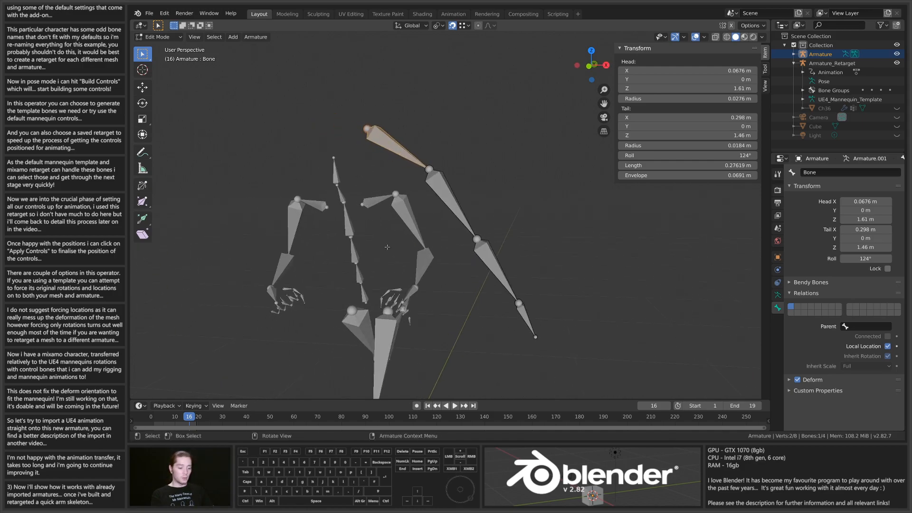
{"action": "left_click", "coordinate": [366, 129]}
{"action": "middle_click_drag", "start_coordinate": [375, 157], "coordinate": [420, 162], "text": "shift"}
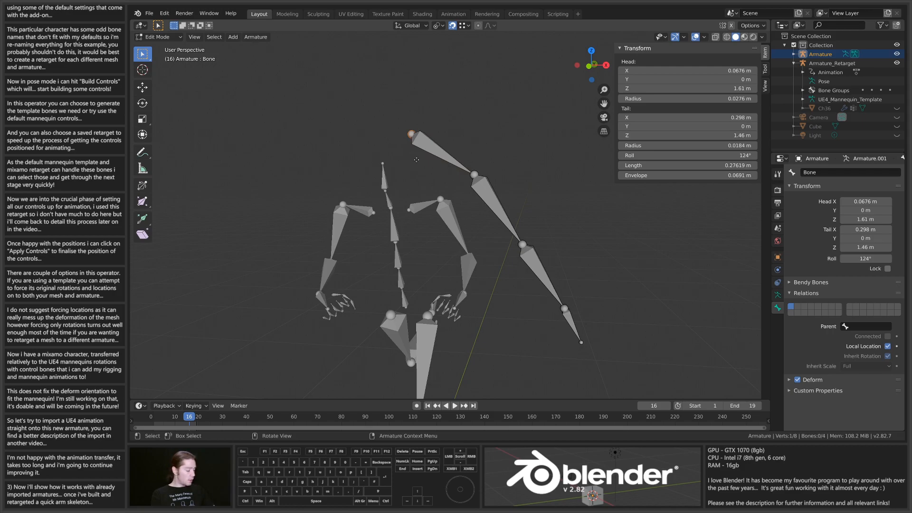
{"action": "key", "text": "g"}
{"action": "key", "text": "z"}
{"action": "left_click", "coordinate": [420, 183]}
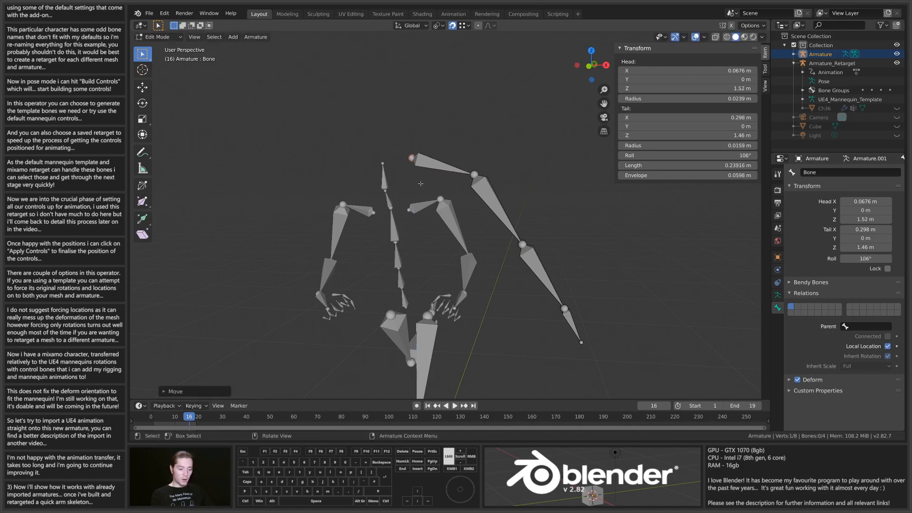
Rotate the arm chain's fourth bone away from its chain direction, placing its tail near X 0.679 m, Y 0.118 m, Z 0.973 m
{"action": "scroll", "coordinate": [513, 228], "scroll_direction": "down", "scroll_amount": 3}
{"action": "mouse_move", "coordinate": [559, 280]}
{"action": "middle_mouse_down"}
{"action": "mouse_move", "coordinate": [475, 267]}
{"action": "mouse_move", "coordinate": [553, 267]}
{"action": "middle_mouse_up"}
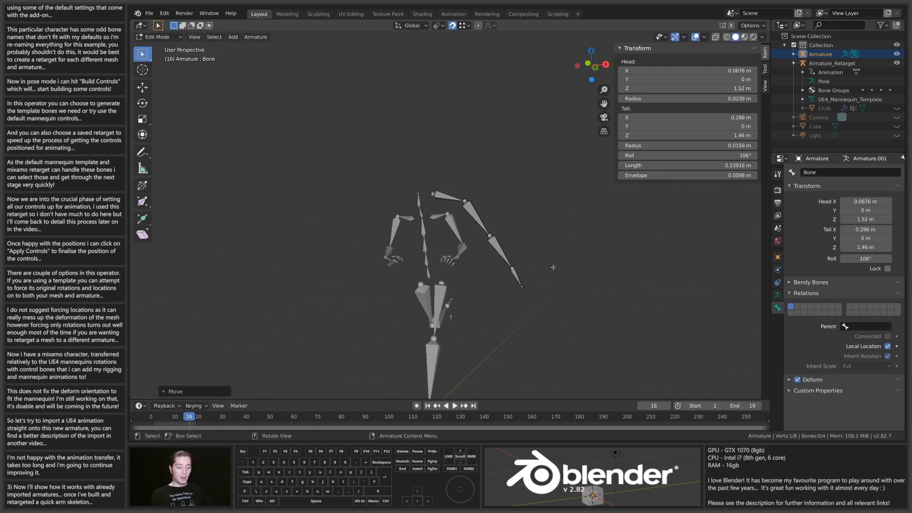
{"action": "middle_click_drag", "start_coordinate": [466, 240], "coordinate": [478, 231]}
{"action": "middle_click_drag", "start_coordinate": [370, 274], "coordinate": [519, 279]}
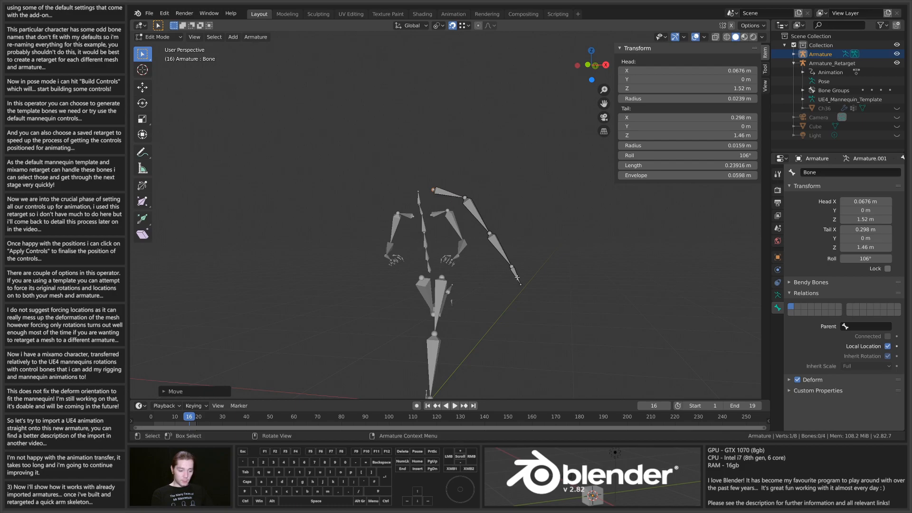
{"action": "left_click", "coordinate": [517, 278]}
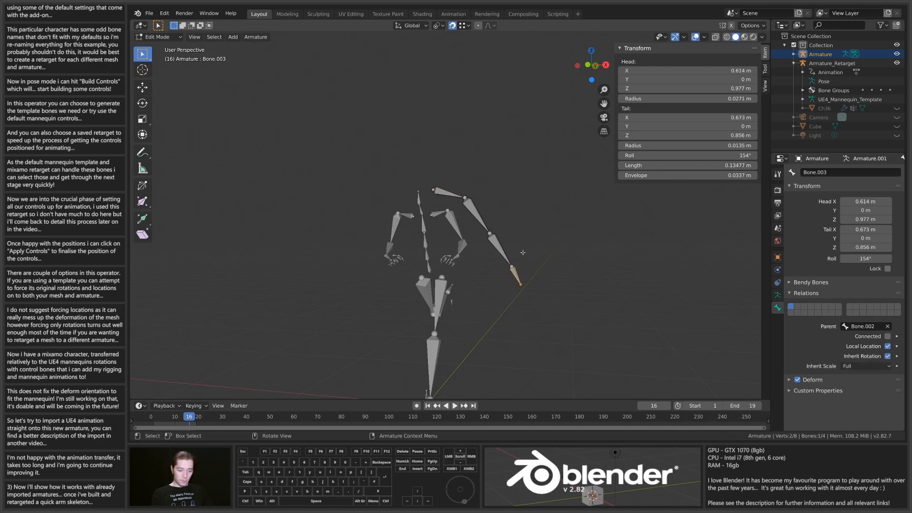
{"action": "scroll", "coordinate": [533, 260], "scroll_direction": "up", "scroll_amount": 1}
{"action": "middle_click_drag", "start_coordinate": [549, 260], "coordinate": [532, 172], "text": "shift"}
{"action": "key", "text": "r"}
{"action": "left_click", "coordinate": [472, 218]}
Rotate the third arm bone outward and the second upward, with the second bone's tail near X 0.526 m, Z 1.66 m
{"action": "left_click", "coordinate": [472, 218]}
{"action": "key", "text": "r"}
{"action": "left_click", "coordinate": [392, 194]}
{"action": "left_click", "coordinate": [438, 182]}
{"action": "key", "text": "r"}
{"action": "left_click", "coordinate": [413, 114]}
Rotate the arm chain's first bone until it points upward, and leave all four misaligned bones deselected
{"action": "left_click", "coordinate": [386, 147]}
{"action": "middle_click_drag", "start_coordinate": [386, 147], "coordinate": [463, 141]}
{"action": "key", "text": "r"}
{"action": "left_click", "coordinate": [503, 222]}
{"action": "key", "text": "r"}
{"action": "left_click", "coordinate": [474, 197]}
{"action": "left_click", "coordinate": [444, 137]}
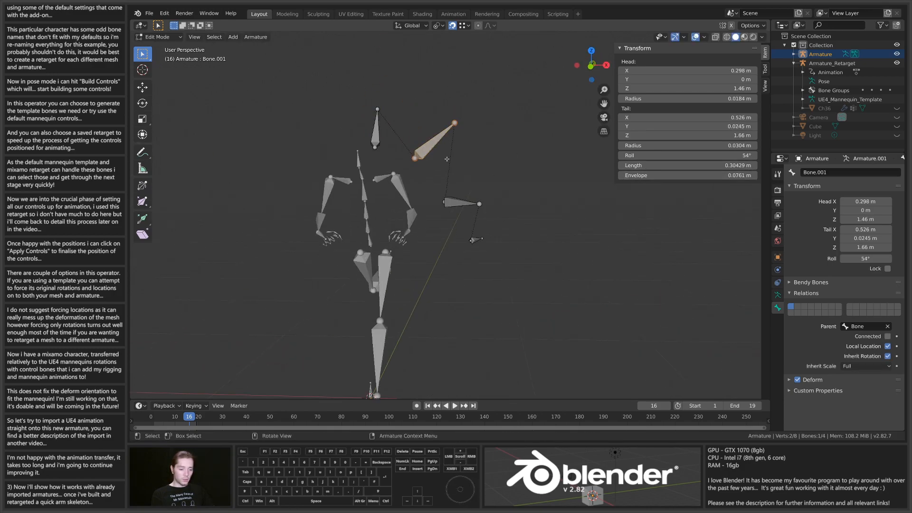
{"action": "left_click", "coordinate": [461, 206]}
{"action": "left_click", "coordinate": [476, 240]}
{"action": "left_click", "coordinate": [506, 293]}
{"action": "middle_click_drag", "start_coordinate": [506, 294], "coordinate": [455, 289]}
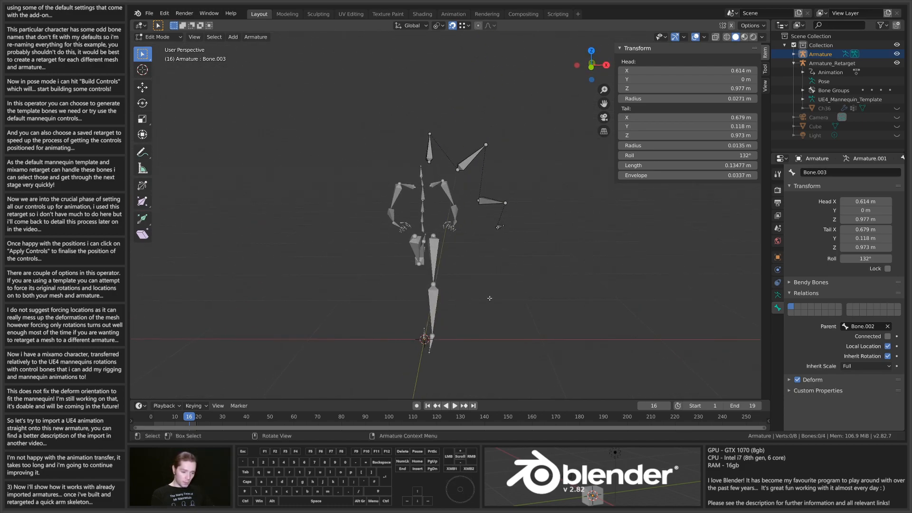
{"action": "middle_click_drag", "start_coordinate": [474, 227], "coordinate": [499, 174]}
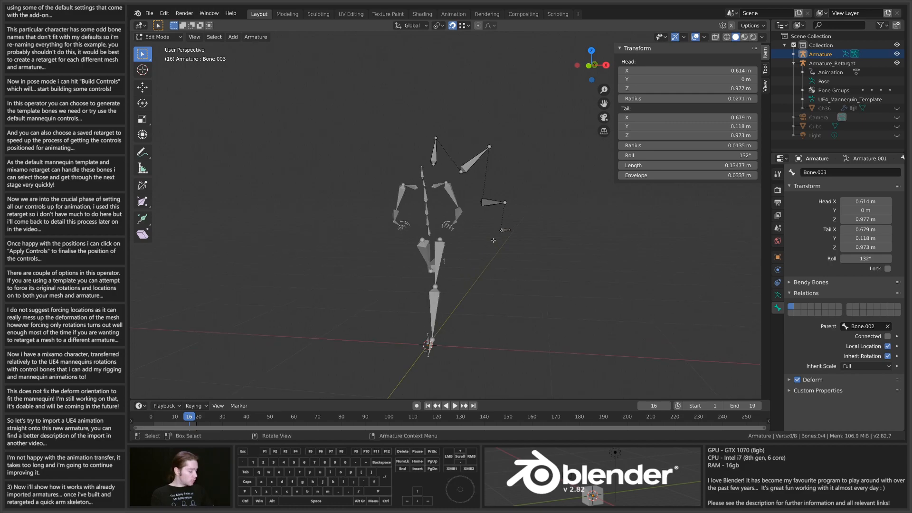
Take the arm armature out of Edit Mode and put it in Pose Mode
{"action": "key", "text": "ctrl+Tab"}
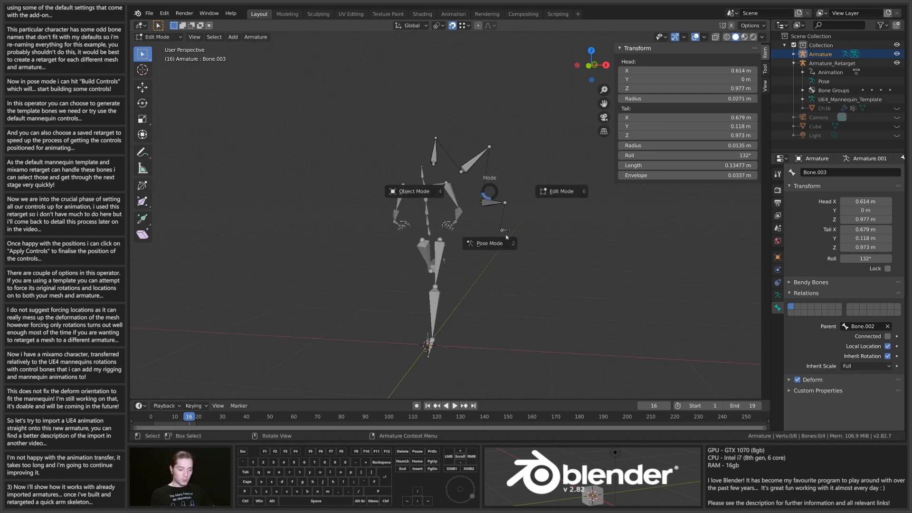
{"action": "left_click", "coordinate": [421, 196]}
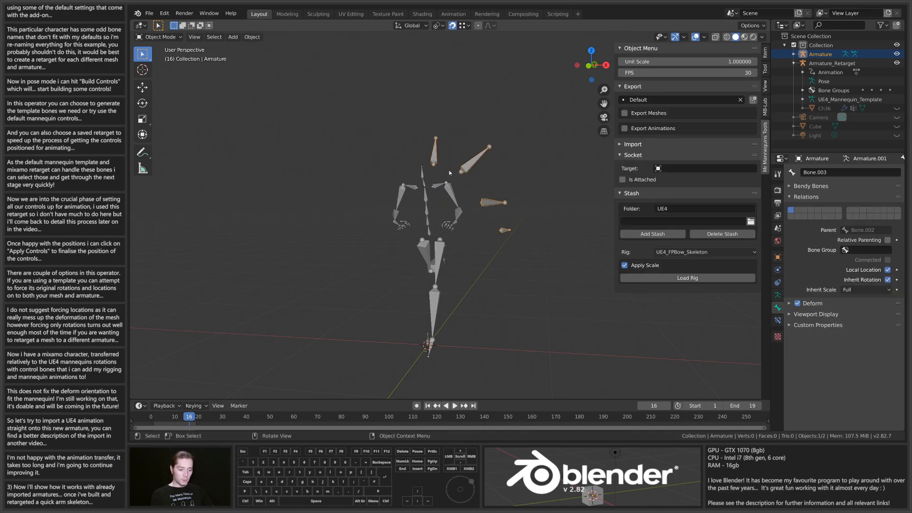
{"action": "key", "text": "ctrl+Tab"}
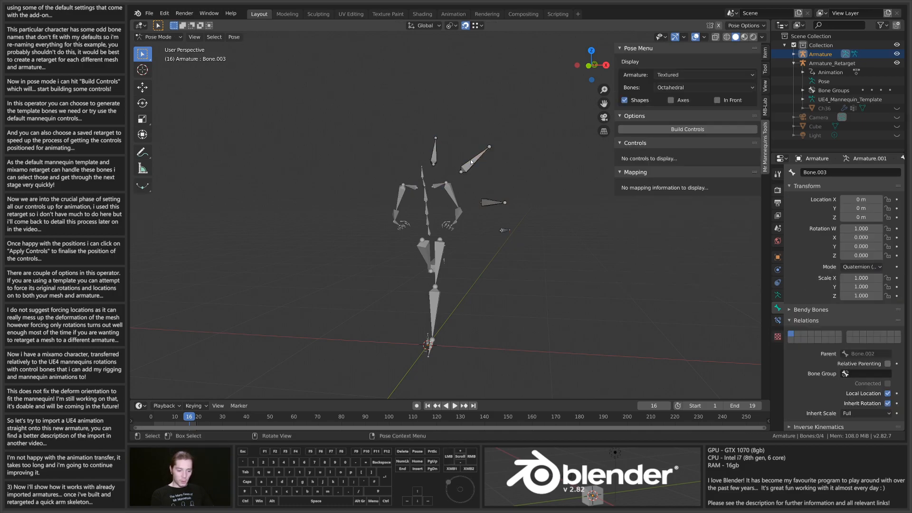
Build controls for the arm armature using the Generated template and an empty Retarget setting
{"action": "left_click", "coordinate": [688, 130]}
{"action": "left_click", "coordinate": [679, 141]}
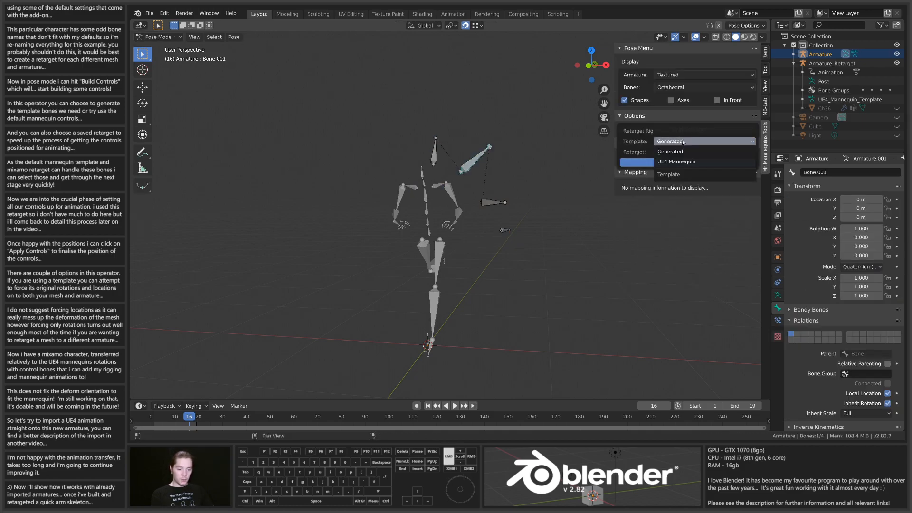
{"action": "left_click", "coordinate": [679, 151]}
{"action": "left_click", "coordinate": [680, 152]}
{"action": "left_click", "coordinate": [680, 164]}
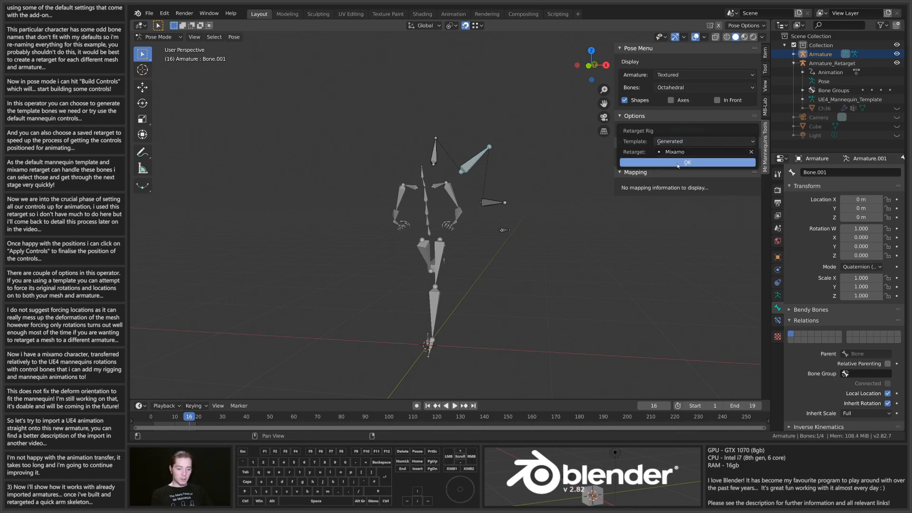
{"action": "left_click", "coordinate": [689, 154]}
{"action": "key", "text": "BackSpace"}
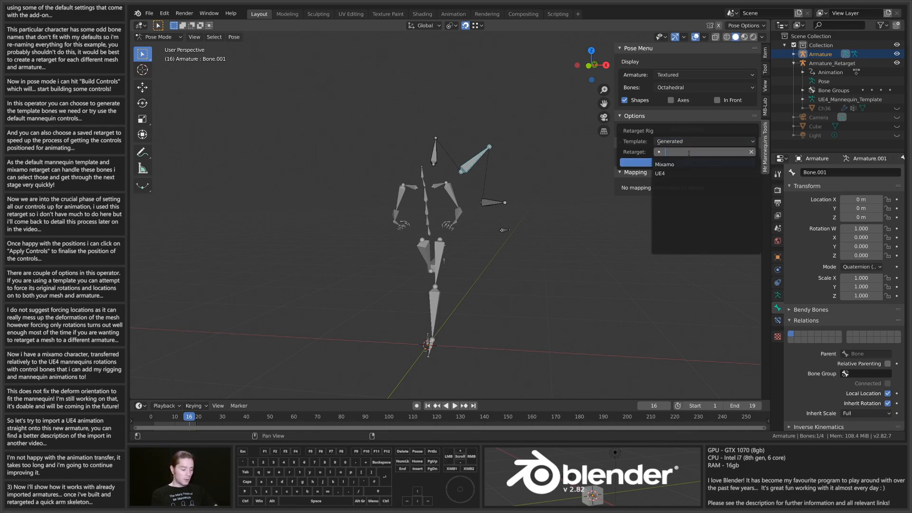
{"action": "key", "text": "Return"}
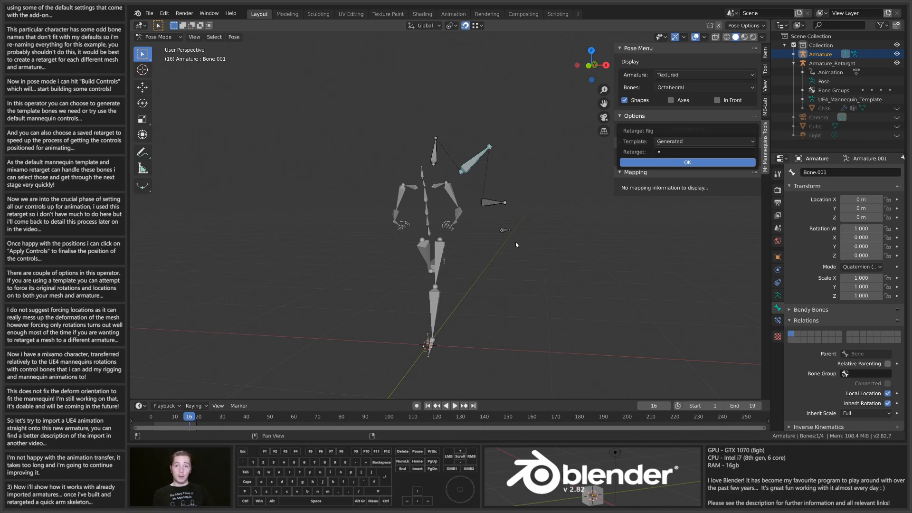
{"action": "left_click", "coordinate": [661, 164]}
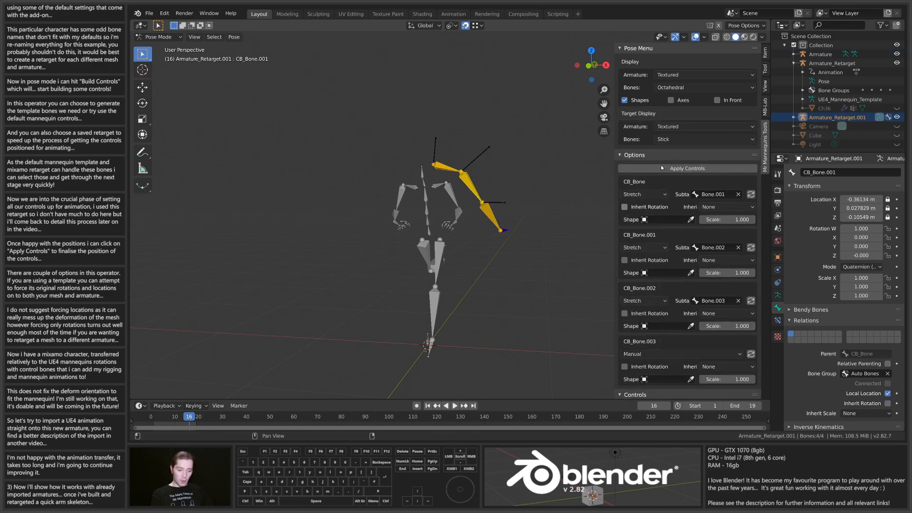
Rotate the first template bone, CB_Bone, slightly to adjust its roll as seen from the side
{"action": "left_click", "coordinate": [449, 148]}
{"action": "middle_click_drag", "start_coordinate": [494, 167], "coordinate": [463, 126]}
{"action": "scroll", "coordinate": [491, 231], "scroll_direction": "up", "scroll_amount": 1}
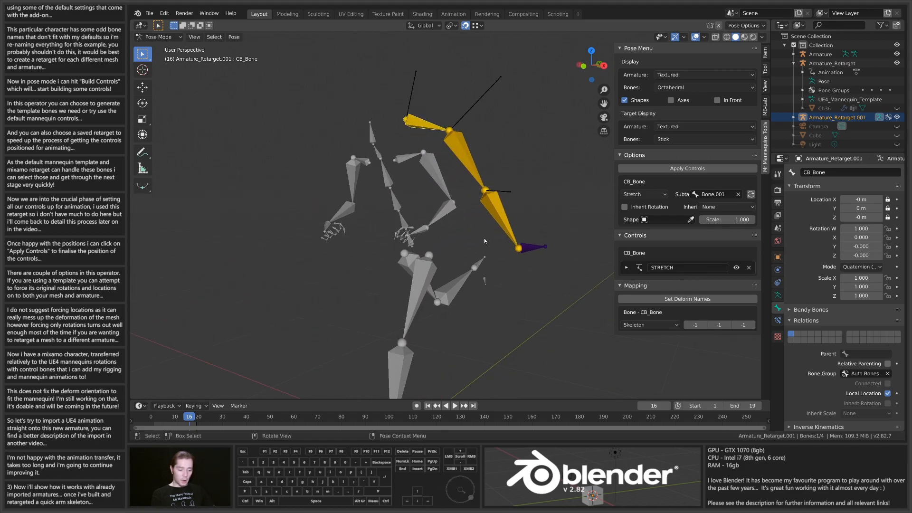
{"action": "middle_click_drag", "start_coordinate": [484, 241], "coordinate": [477, 206]}
{"action": "middle_click_drag", "start_coordinate": [506, 234], "coordinate": [487, 207]}
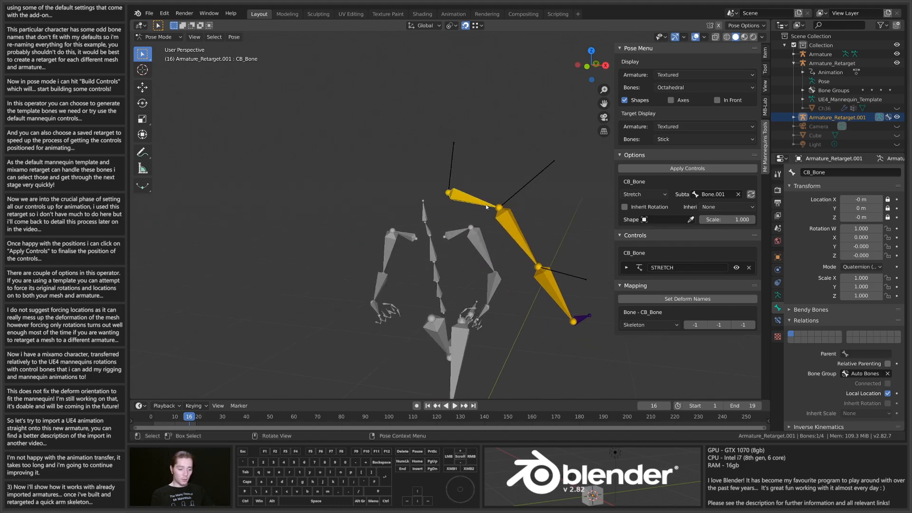
{"action": "middle_click_drag", "start_coordinate": [563, 258], "coordinate": [444, 219]}
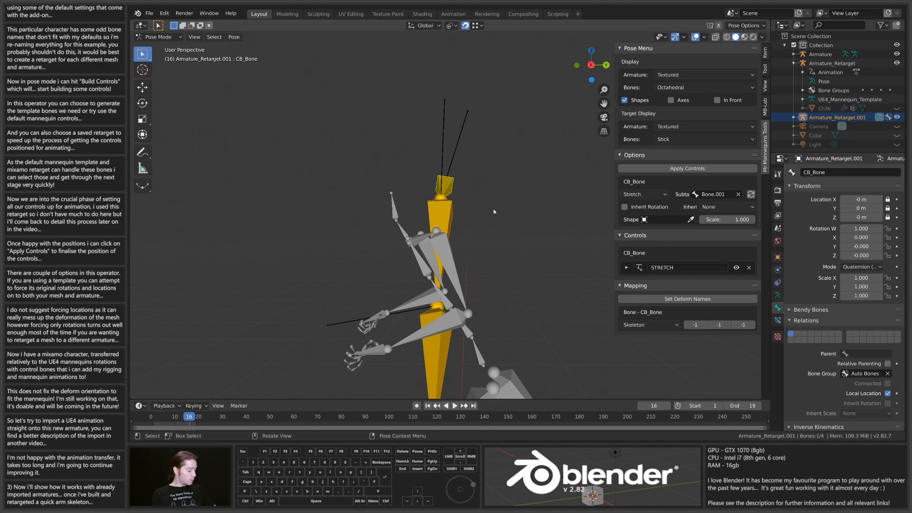
{"action": "key", "text": "r"}
{"action": "left_click", "coordinate": [512, 183]}
{"action": "mouse_move", "coordinate": [511, 183]}
{"action": "middle_mouse_down"}
{"action": "mouse_move", "coordinate": [500, 175]}
{"action": "mouse_move", "coordinate": [510, 177]}
{"action": "middle_mouse_up"}
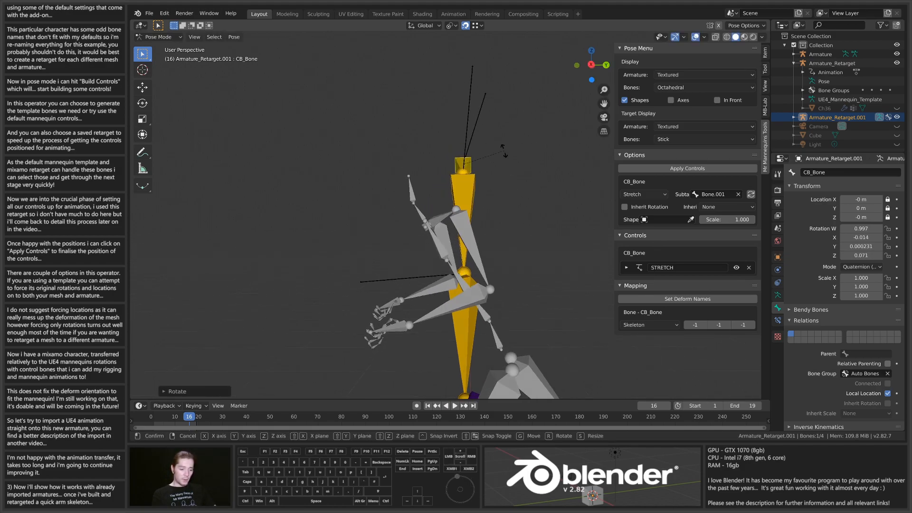
Rotate the template bones CB_Bone.001 and CB_Bone.002 to adjust their roll along the arm
{"action": "left_click", "coordinate": [455, 203]}
{"action": "middle_click_drag", "start_coordinate": [455, 203], "coordinate": [458, 247]}
{"action": "key", "text": "r"}
{"action": "left_click", "coordinate": [491, 239]}
{"action": "left_click", "coordinate": [453, 272]}
{"action": "mouse_move", "coordinate": [459, 247]}
{"action": "middle_mouse_down", "text": "shift"}
{"action": "mouse_move", "coordinate": [470, 212]}
{"action": "mouse_move", "coordinate": [443, 262]}
{"action": "mouse_move", "coordinate": [531, 262]}
{"action": "mouse_move", "coordinate": [459, 235]}
{"action": "mouse_move", "coordinate": [460, 248]}
{"action": "mouse_move", "coordinate": [350, 249]}
{"action": "mouse_move", "coordinate": [434, 265]}
{"action": "mouse_move", "coordinate": [526, 255]}
{"action": "mouse_move", "coordinate": [460, 251]}
{"action": "mouse_move", "coordinate": [443, 235]}
{"action": "mouse_move", "coordinate": [449, 196]}
{"action": "mouse_move", "coordinate": [452, 223]}
{"action": "mouse_move", "coordinate": [470, 236]}
{"action": "middle_mouse_up", "text": "shift"}
{"action": "key", "text": "r"}
{"action": "left_click", "coordinate": [478, 200]}
Display the bone axes and try rotating CB_Bone.001 to line up its axes
{"action": "left_click", "coordinate": [466, 255]}
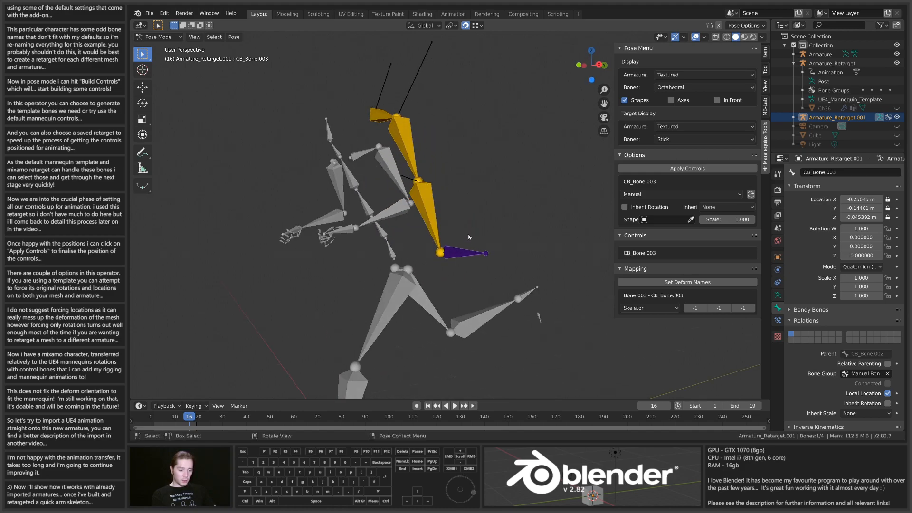
{"action": "middle_click_drag", "start_coordinate": [470, 186], "coordinate": [495, 224]}
{"action": "left_click", "coordinate": [475, 224]}
{"action": "left_click", "coordinate": [462, 209]}
{"action": "key", "text": "r"}
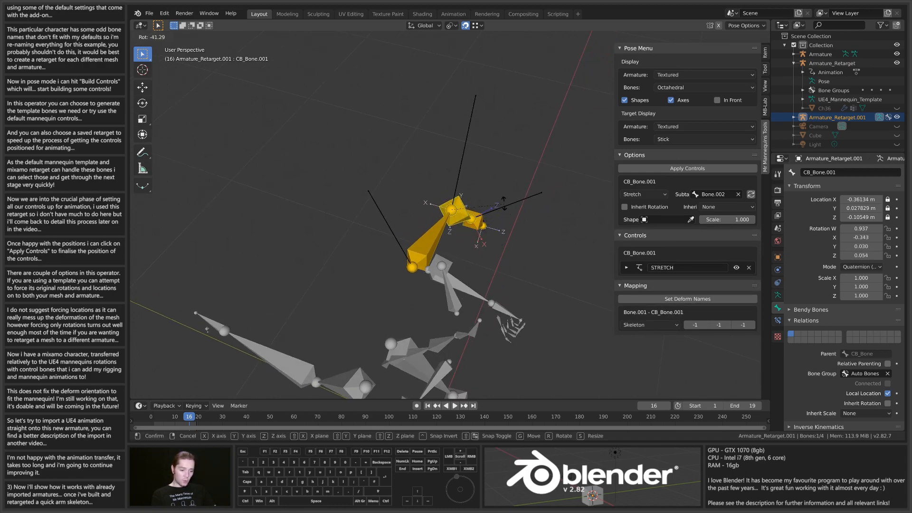
{"action": "right_click", "coordinate": [498, 208]}
Rotate CB_Bone without snapping so its axes line up with the rest of the arm chain
{"action": "middle_click_drag", "start_coordinate": [495, 211], "coordinate": [457, 232]}
{"action": "left_click", "coordinate": [414, 202]}
{"action": "key", "text": "r"}
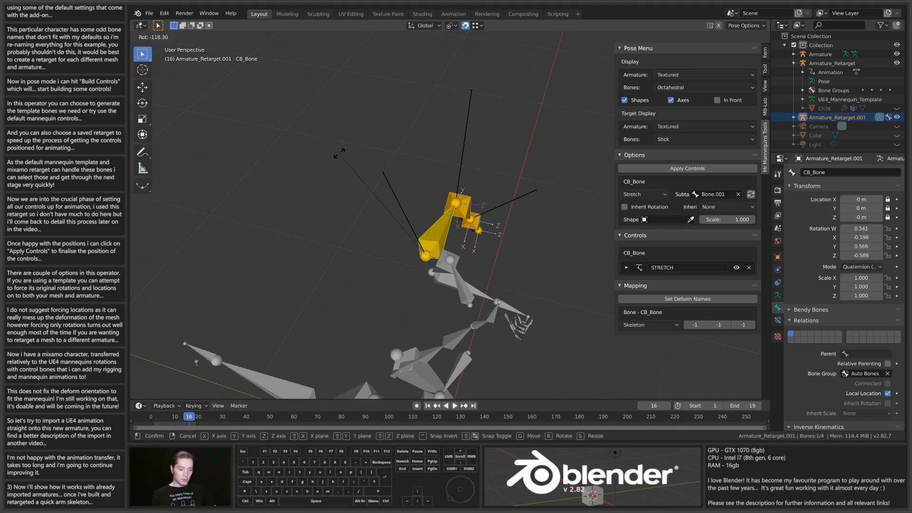
{"action": "right_click", "coordinate": [474, 53]}
{"action": "key", "text": "r"}
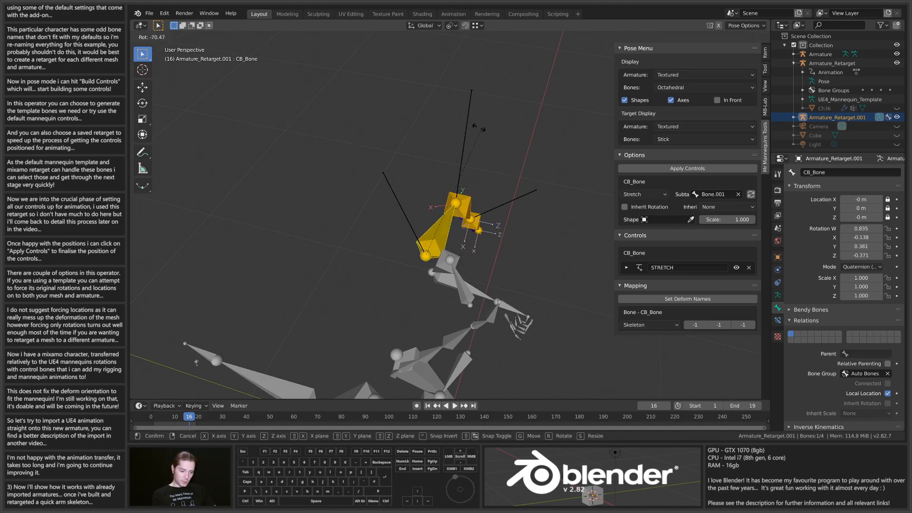
{"action": "left_click", "coordinate": [357, 91]}
Rotate the hand template bone CB_Bone.003 to point along the forearm, leaving its Inherit Rotation off
{"action": "middle_click_drag", "start_coordinate": [408, 205], "coordinate": [476, 248]}
{"action": "left_click", "coordinate": [479, 222]}
{"action": "left_click", "coordinate": [625, 207]}
{"action": "left_click", "coordinate": [634, 211]}
{"action": "mouse_move", "coordinate": [498, 245]}
{"action": "middle_mouse_down"}
{"action": "mouse_move", "coordinate": [494, 251]}
{"action": "mouse_move", "coordinate": [507, 237]}
{"action": "middle_mouse_up"}
{"action": "key", "text": "r"}
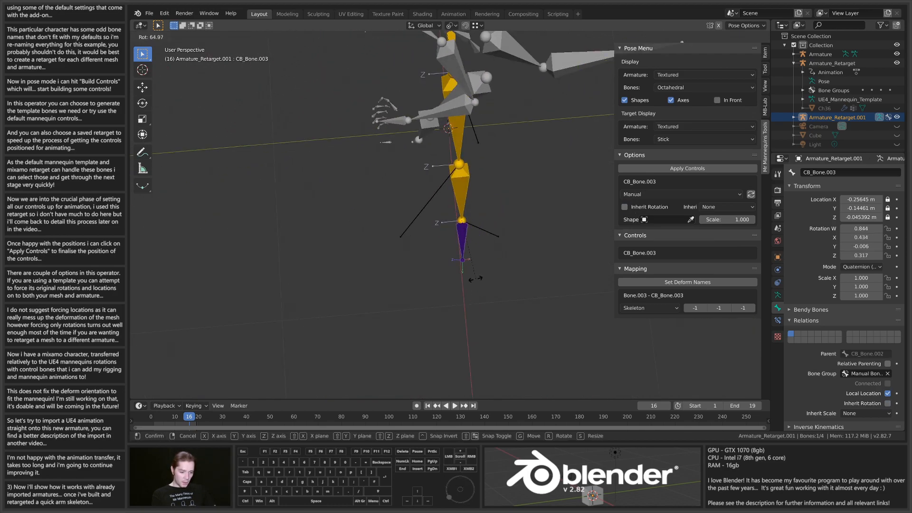
{"action": "left_click", "coordinate": [478, 276]}
Rotate CB_Bone.003 further from two view angles to about W 0.749, X 0.615, Y 0.193, Z -0.152
{"action": "middle_click_drag", "start_coordinate": [478, 275], "coordinate": [511, 209]}
{"action": "key", "text": "r"}
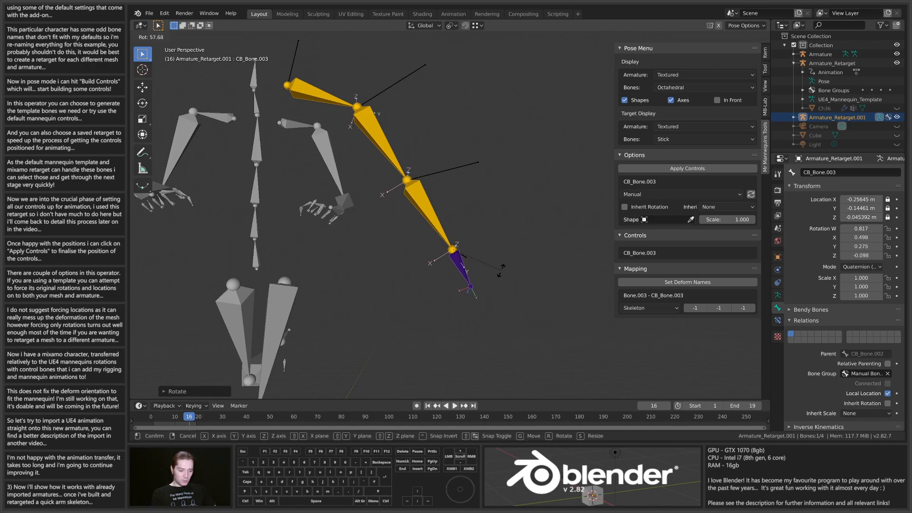
{"action": "left_click", "coordinate": [496, 275]}
{"action": "mouse_move", "coordinate": [496, 274]}
{"action": "middle_mouse_down"}
{"action": "mouse_move", "coordinate": [501, 269]}
{"action": "mouse_move", "coordinate": [457, 261]}
{"action": "mouse_move", "coordinate": [464, 253]}
{"action": "mouse_move", "coordinate": [513, 295]}
{"action": "mouse_move", "coordinate": [494, 300]}
{"action": "mouse_move", "coordinate": [498, 258]}
{"action": "middle_mouse_up"}
{"action": "key", "text": "r"}
{"action": "left_click", "coordinate": [499, 300]}
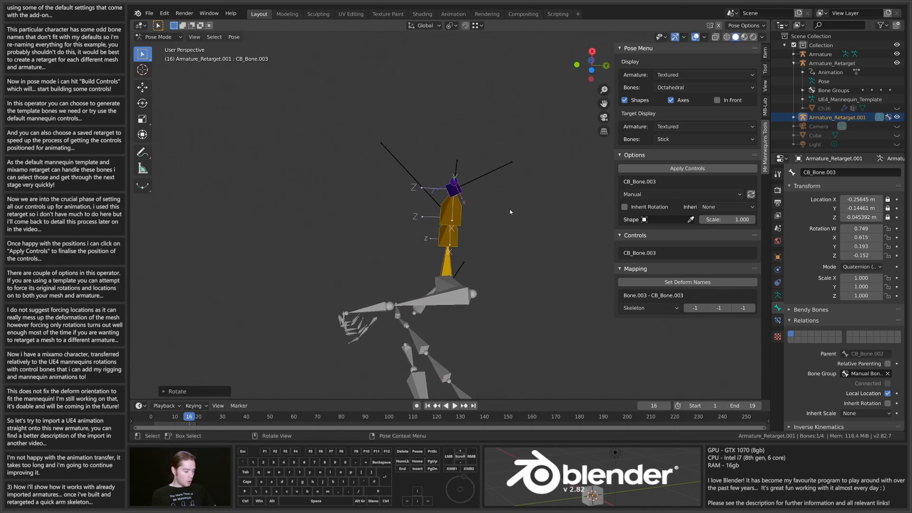
Fine-tune CB_Bone.003 to a rotation of about W 0.786, X 0.552, Y 0.027, Z -0.276, aligning its axes with the arm
{"action": "middle_click_drag", "start_coordinate": [523, 181], "coordinate": [509, 264]}
{"action": "key", "text": "r"}
{"action": "left_click", "coordinate": [527, 201]}
{"action": "key", "text": "r"}
{"action": "left_click", "coordinate": [497, 300]}
{"action": "middle_click_drag", "start_coordinate": [497, 301], "coordinate": [476, 238]}
{"action": "middle_click_drag", "start_coordinate": [485, 247], "coordinate": [509, 281], "text": "shift"}
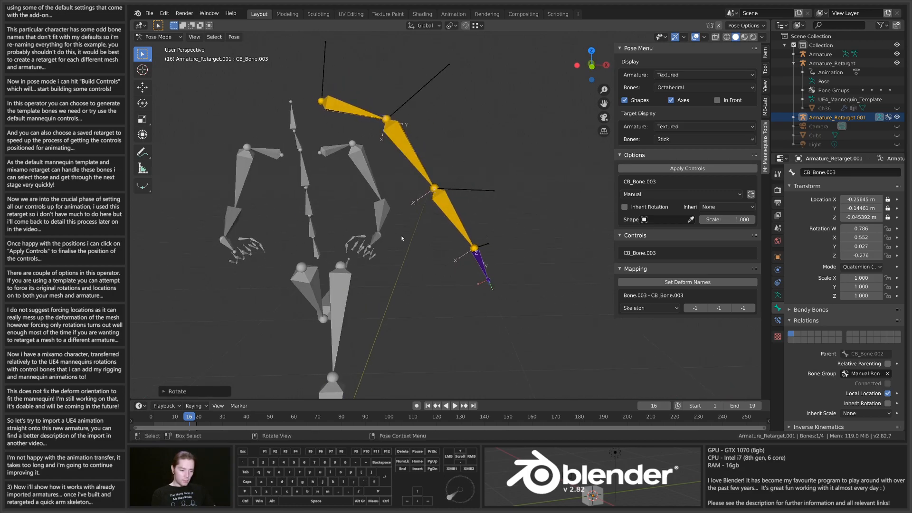
Apply the controls to the arm rig using the Generated template and an empty Retarget setting
{"action": "middle_click_drag", "start_coordinate": [453, 157], "coordinate": [463, 232], "text": "ctrl"}
{"action": "key", "text": "ctrl+Tab"}
{"action": "key", "text": "ctrl+Tab"}
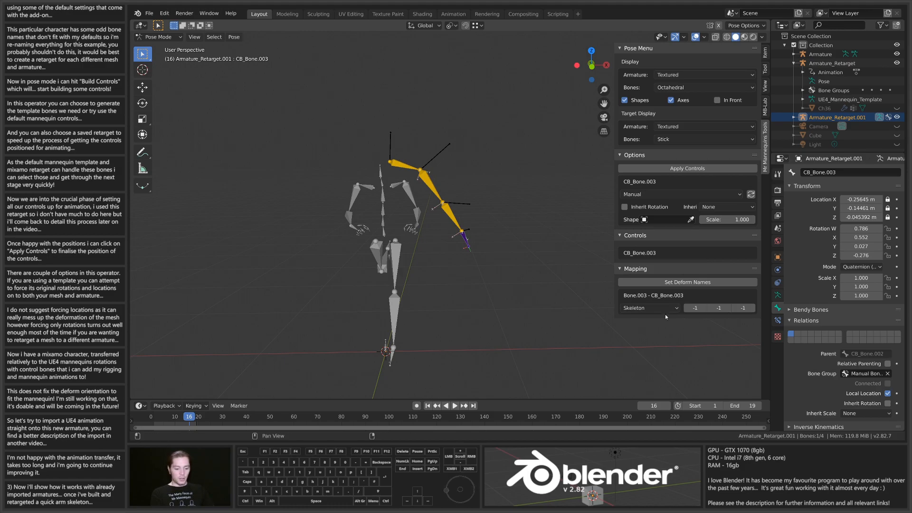
{"action": "scroll", "coordinate": [457, 233], "scroll_direction": "up", "scroll_amount": 2}
{"action": "middle_click_drag", "start_coordinate": [513, 245], "coordinate": [495, 243]}
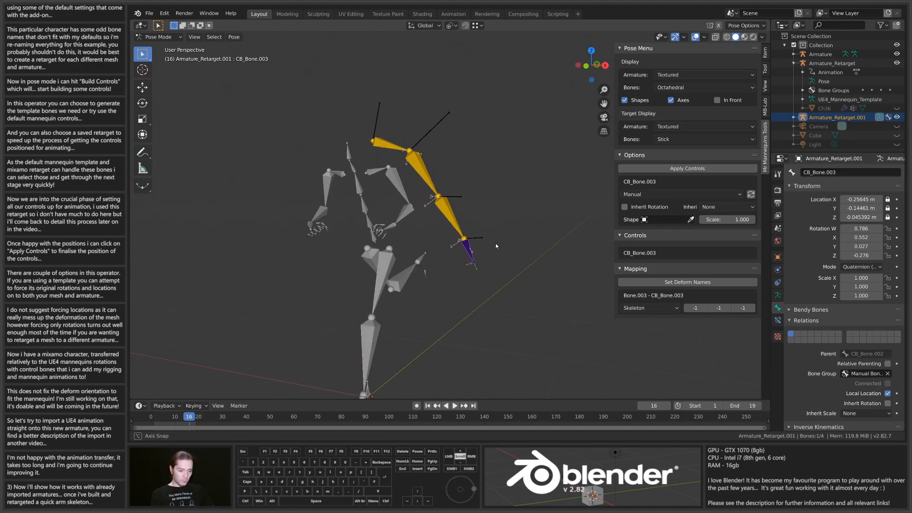
{"action": "left_click", "coordinate": [666, 169]}
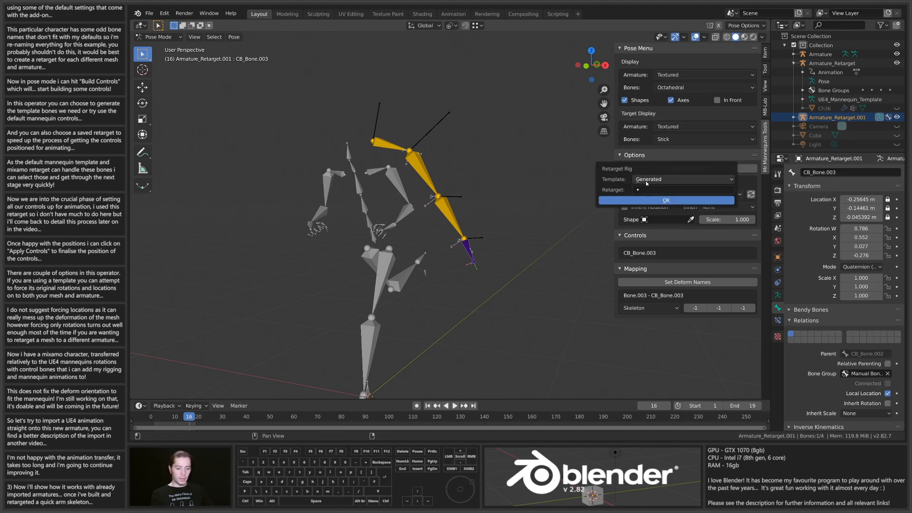
{"action": "left_click", "coordinate": [620, 202]}
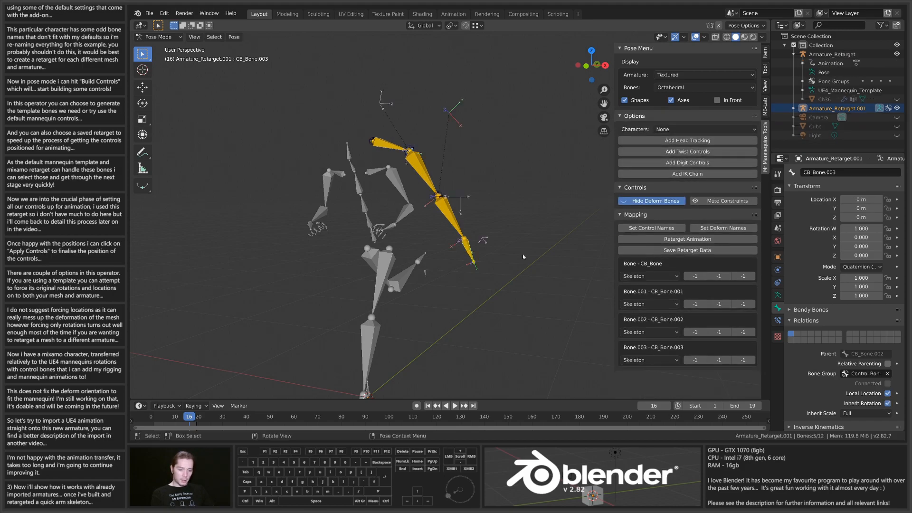
Turn off the bone axes display and try rotating the upper-arm control CB_Bone.001
{"action": "middle_click_drag", "start_coordinate": [444, 217], "coordinate": [482, 244], "text": "shift"}
{"action": "left_click", "coordinate": [467, 198]}
{"action": "scroll", "coordinate": [493, 206], "scroll_direction": "up", "scroll_amount": 3}
{"action": "middle_click_drag", "start_coordinate": [493, 207], "coordinate": [452, 208], "text": "shift"}
{"action": "mouse_move", "coordinate": [452, 208]}
{"action": "middle_mouse_down"}
{"action": "mouse_move", "coordinate": [469, 212]}
{"action": "mouse_move", "coordinate": [458, 198]}
{"action": "middle_mouse_up"}
{"action": "left_click", "coordinate": [670, 100]}
{"action": "key", "text": "r"}
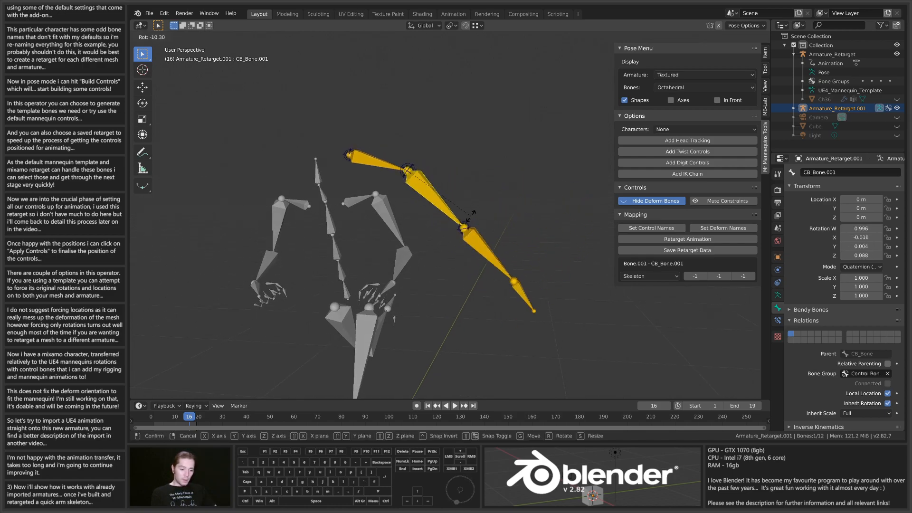
{"action": "right_click", "coordinate": [480, 217]}
With deform bones shown and custom bone shapes turned off, rotate CB_Bone.001 upward by about 54°
{"action": "left_click", "coordinate": [636, 201]}
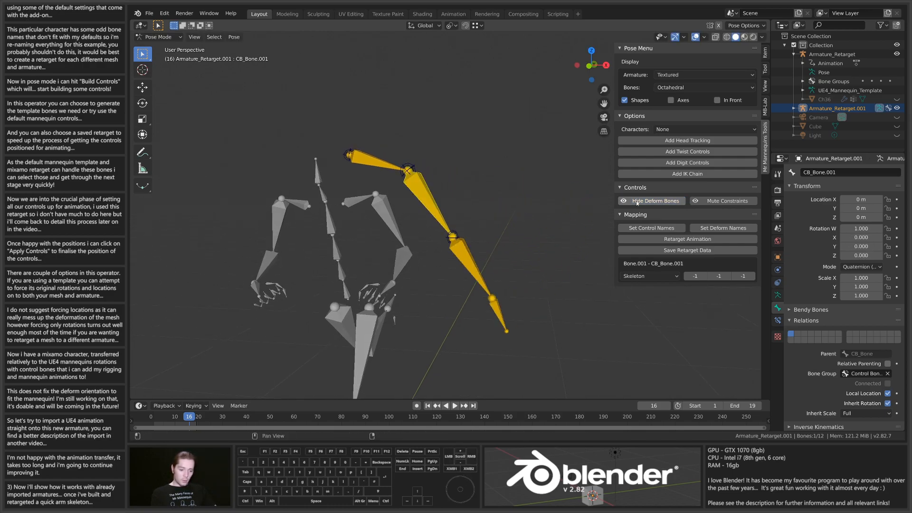
{"action": "left_click", "coordinate": [631, 100]}
{"action": "key", "text": "r"}
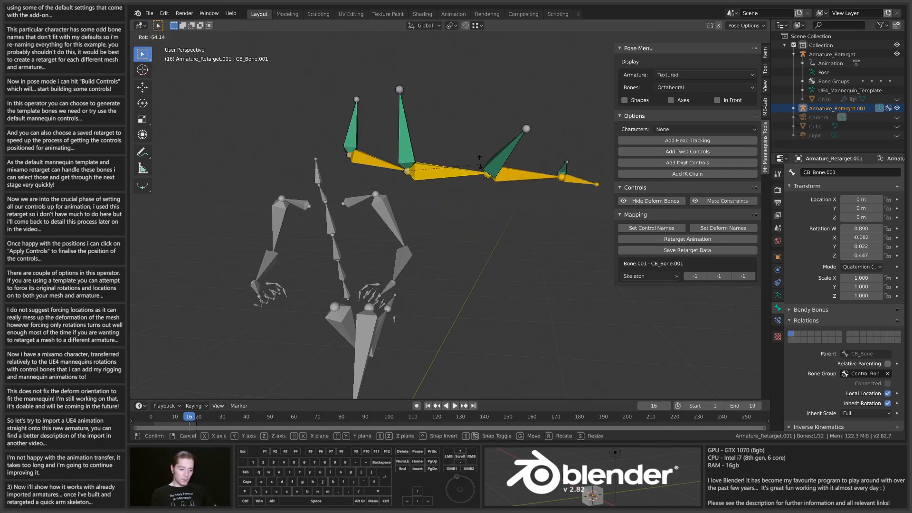
{"action": "left_click", "coordinate": [481, 162]}
Try rotating the forearm control CB_Bone.002 by about 30°
{"action": "left_click", "coordinate": [516, 178]}
{"action": "key", "text": "r"}
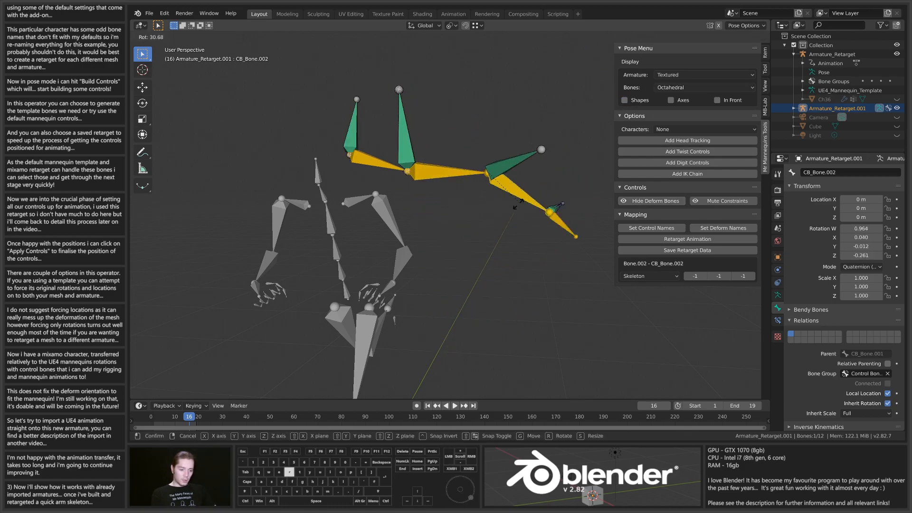
{"action": "right_click", "coordinate": [502, 201]}
Clear the rotation of all bones in the arm rig, deselect them and hide the deform bones
{"action": "key", "text": "a"}
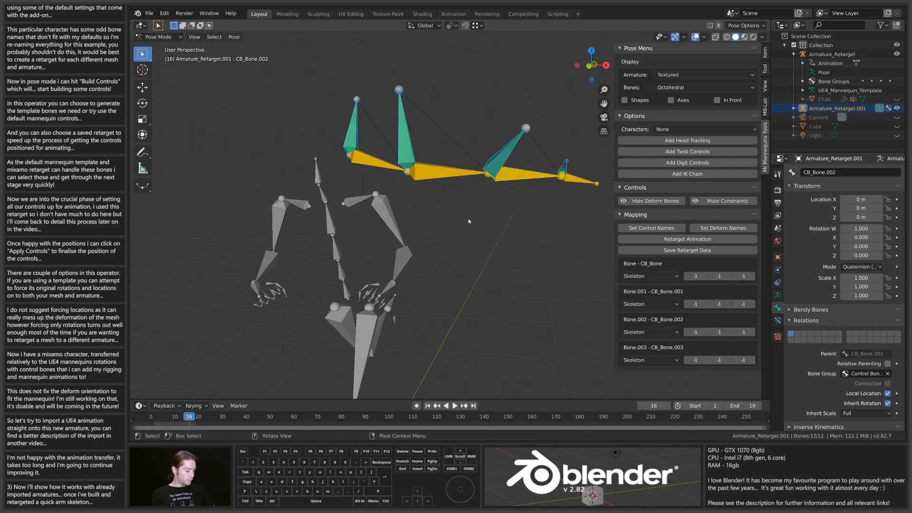
{"action": "key", "text": "alt+r"}
{"action": "key", "text": "alt+a"}
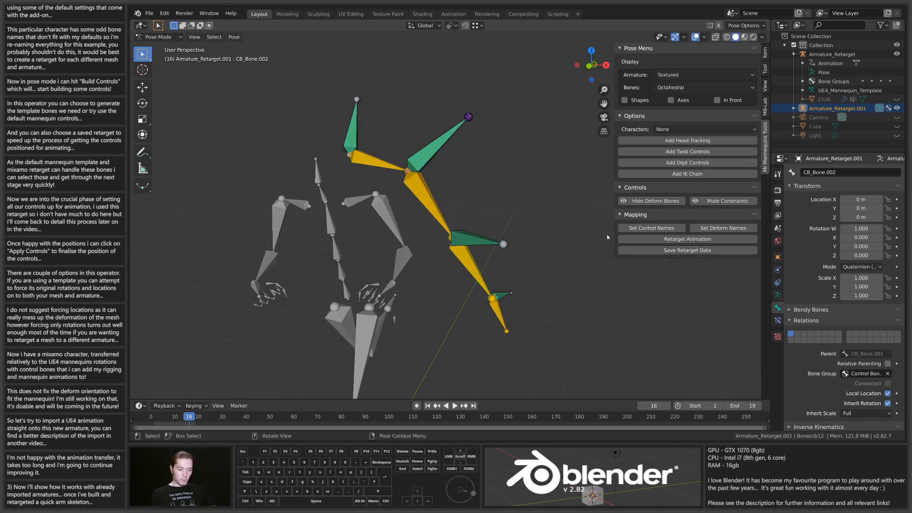
{"action": "left_click", "coordinate": [633, 204]}
{"action": "scroll", "coordinate": [438, 240], "scroll_direction": "down", "scroll_amount": 3}
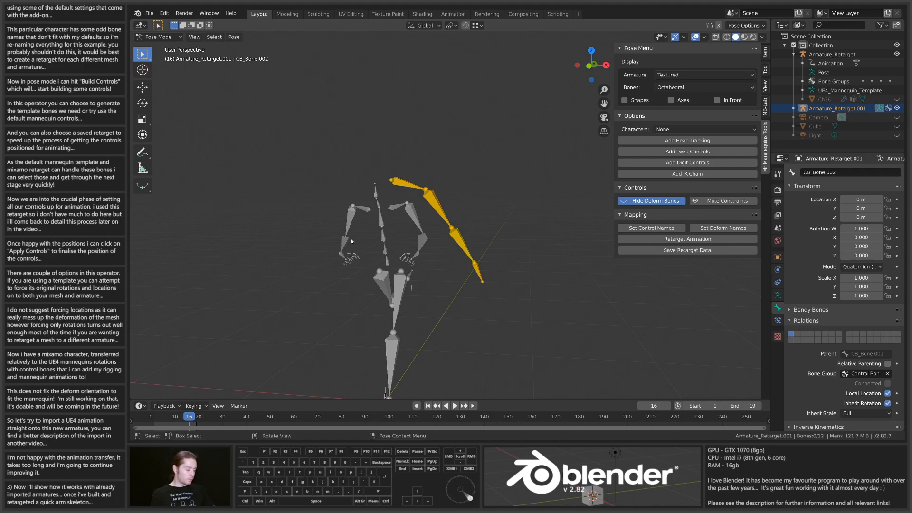
Switch from the arm rig to Armature_Retarget in Pose Mode and check the mapping indices of its left clavicle control
{"action": "middle_click_drag", "start_coordinate": [488, 243], "coordinate": [434, 155]}
{"action": "left_click", "coordinate": [435, 155]}
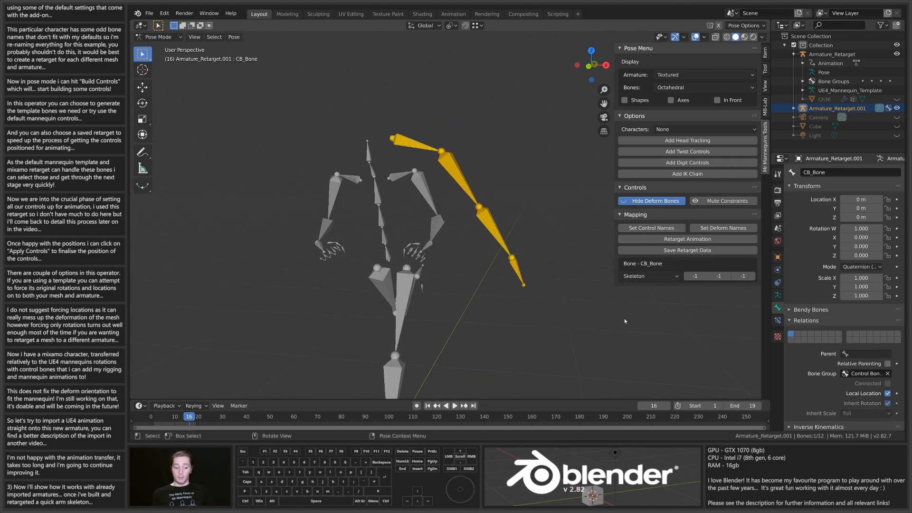
{"action": "key", "text": "ctrl+Tab"}
{"action": "left_click", "coordinate": [400, 178]}
{"action": "key", "text": "ctrl+Tab"}
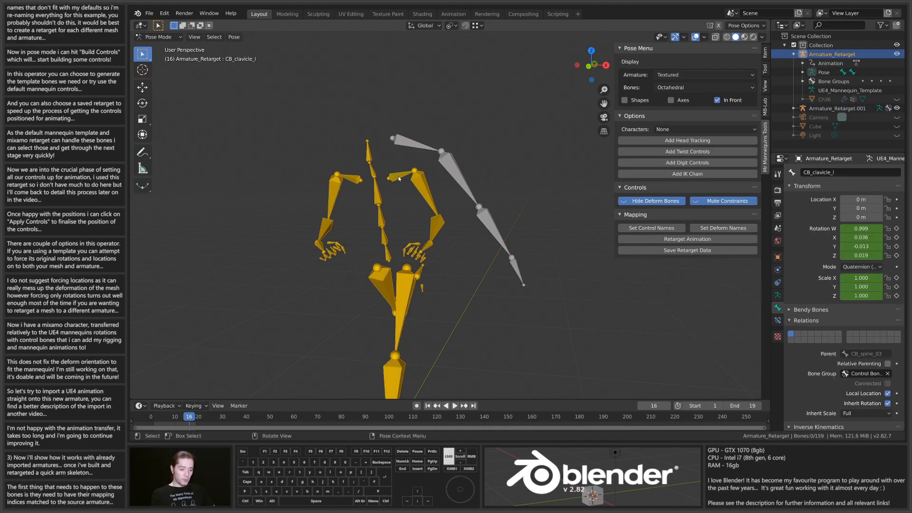
{"action": "left_click", "coordinate": [399, 178]}
{"action": "middle_click_drag", "start_coordinate": [424, 172], "coordinate": [426, 201], "text": "shift"}
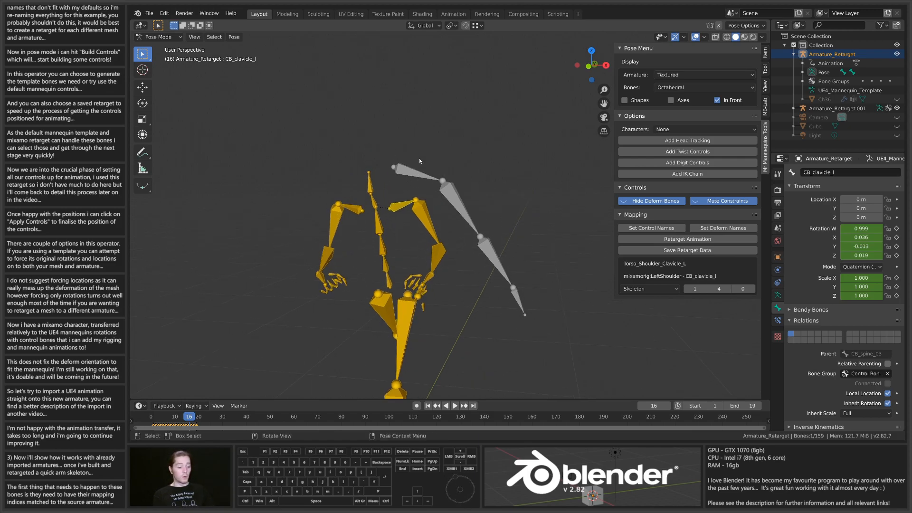
{"action": "middle_click_drag", "start_coordinate": [405, 241], "coordinate": [397, 248]}
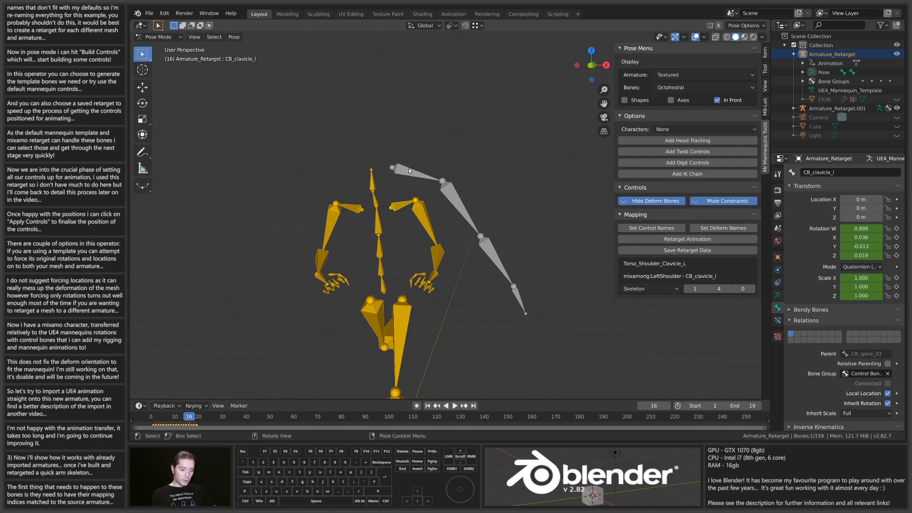
Put Armature_Retarget and Armature_Retarget.001 into Pose Mode together and select the CB_clavicle_l control
{"action": "key", "text": "ctrl+Tab"}
{"action": "left_click", "coordinate": [413, 174], "text": "shift"}
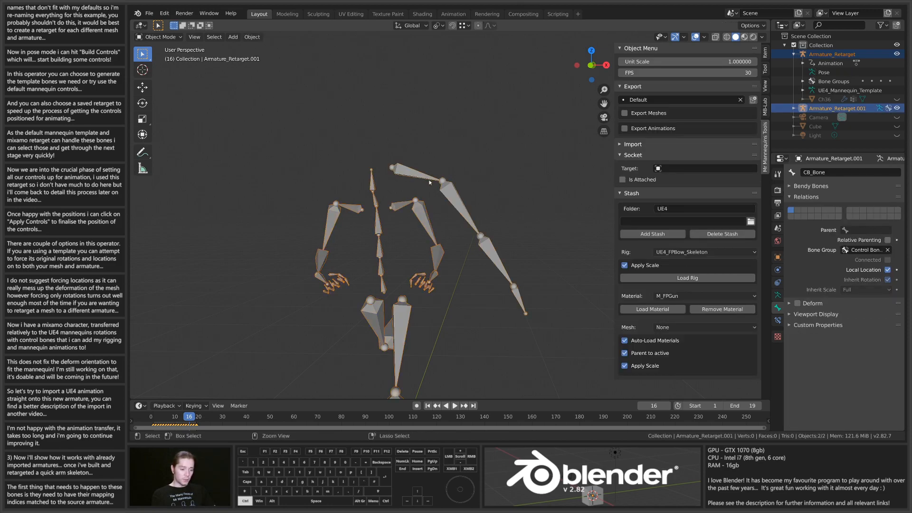
{"action": "key", "text": "ctrl+Tab"}
{"action": "left_click", "coordinate": [404, 205]}
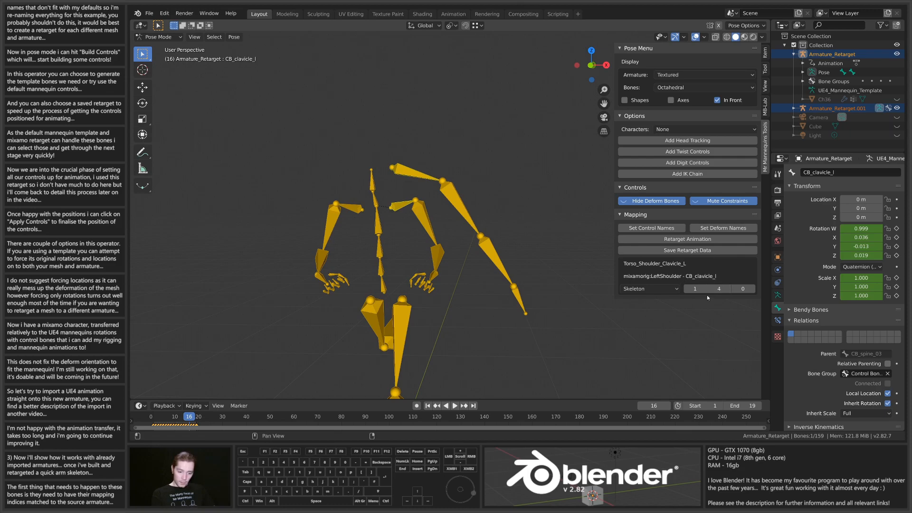
Set the mapping indices of the arm rig's CB_Bone to 1, 4, 0 to match the mannequin's left clavicle
{"action": "left_click", "coordinate": [411, 170]}
{"action": "left_click", "coordinate": [694, 276]}
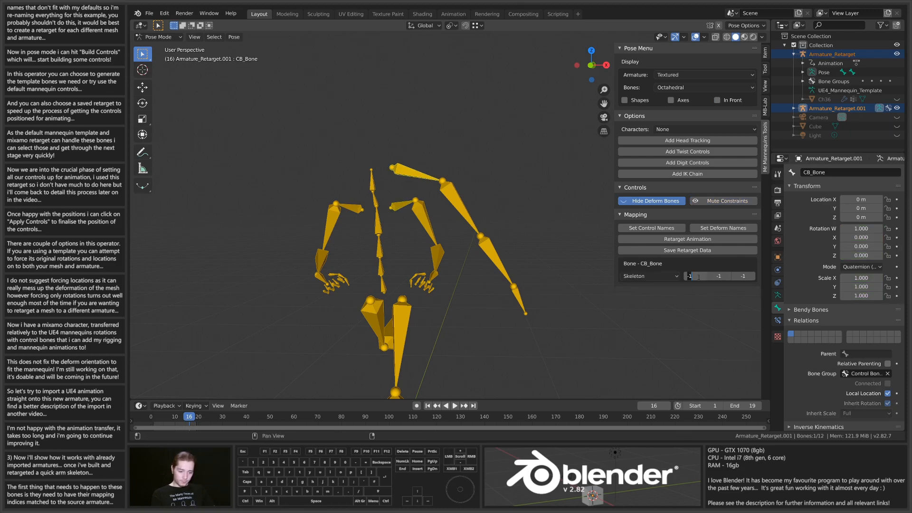
{"action": "type", "text": "1"}
{"action": "key", "text": "Return"}
{"action": "left_click", "coordinate": [721, 288]}
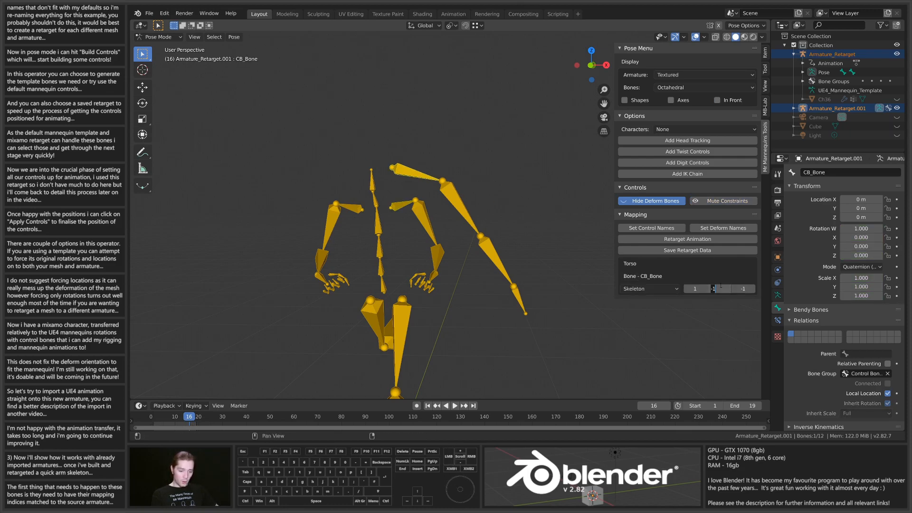
{"action": "type", "text": "4"}
{"action": "key", "text": "Return"}
{"action": "left_click", "coordinate": [737, 288]}
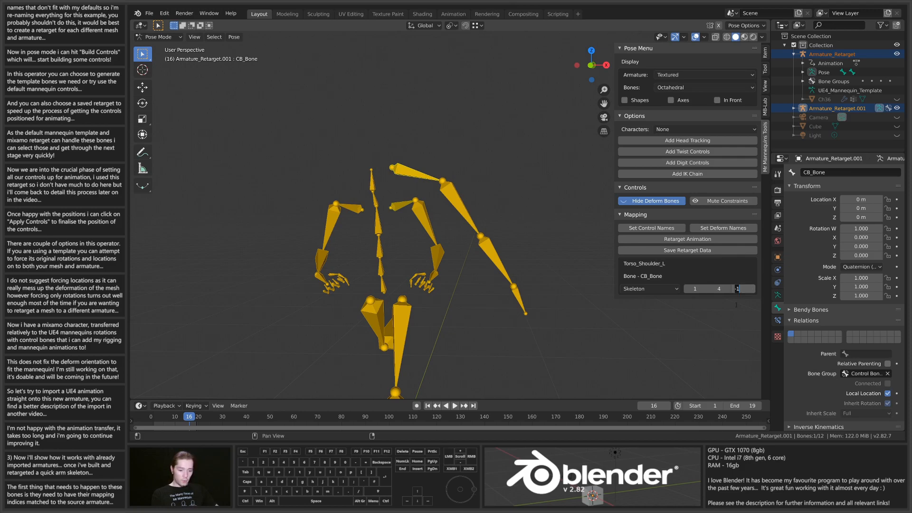
{"action": "type", "text": "0"}
{"action": "key", "text": "Return"}
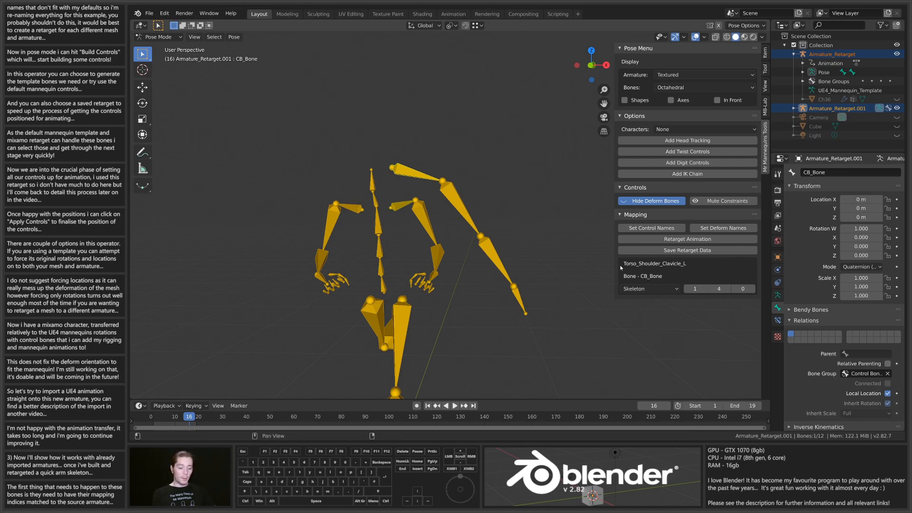
Check the mapping of CB_upperarm_l and set the mapping indices of CB_Bone.001 to 3, 0, 0
{"action": "middle_click_drag", "start_coordinate": [480, 247], "coordinate": [492, 208]}
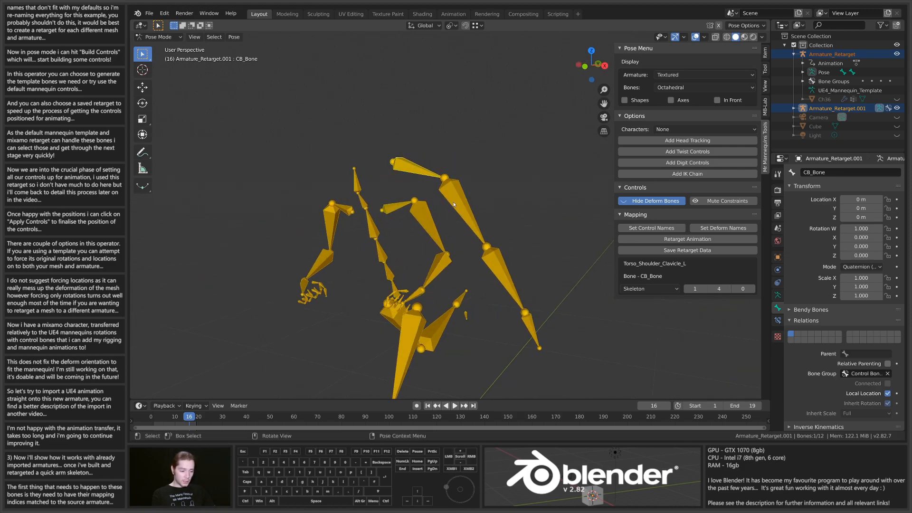
{"action": "left_click", "coordinate": [465, 211]}
{"action": "left_click", "coordinate": [474, 215]}
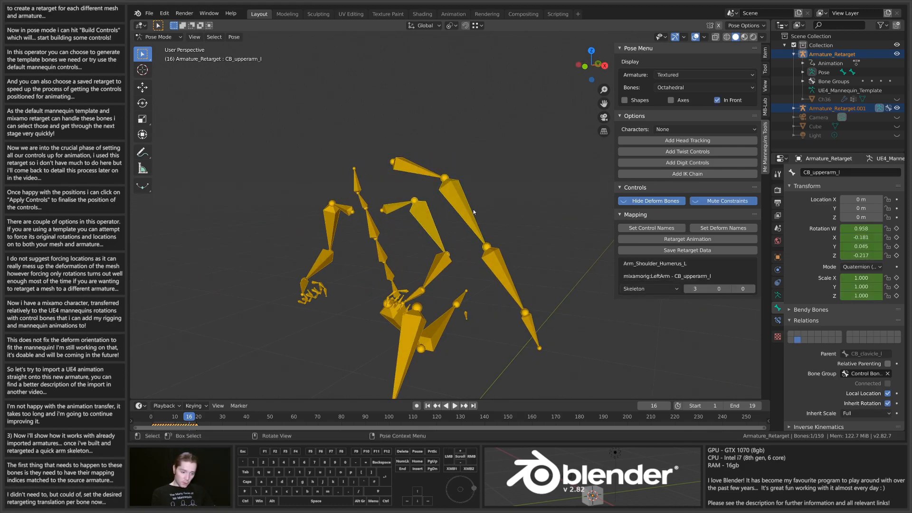
{"action": "left_click", "coordinate": [460, 203]}
{"action": "left_click", "coordinate": [699, 276]}
{"action": "type", "text": "3"}
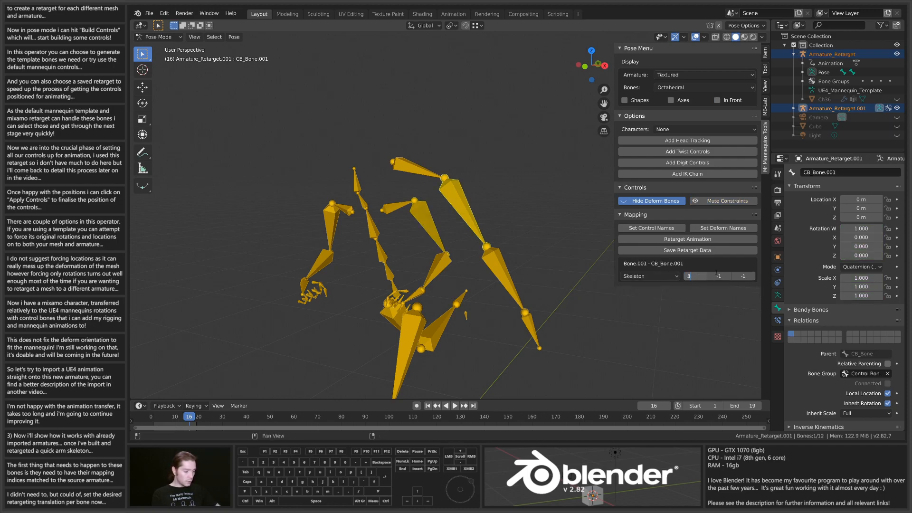
{"action": "left_click", "coordinate": [719, 277]}
{"action": "type", "text": "0"}
{"action": "double_click", "coordinate": [743, 289]}
{"action": "type", "text": "0"}
Check the mapping of CB_lowerarm_l and set the mapping indices of CB_Bone.002 to 3, 1, 0
{"action": "left_click", "coordinate": [477, 273]}
{"action": "left_click", "coordinate": [491, 274]}
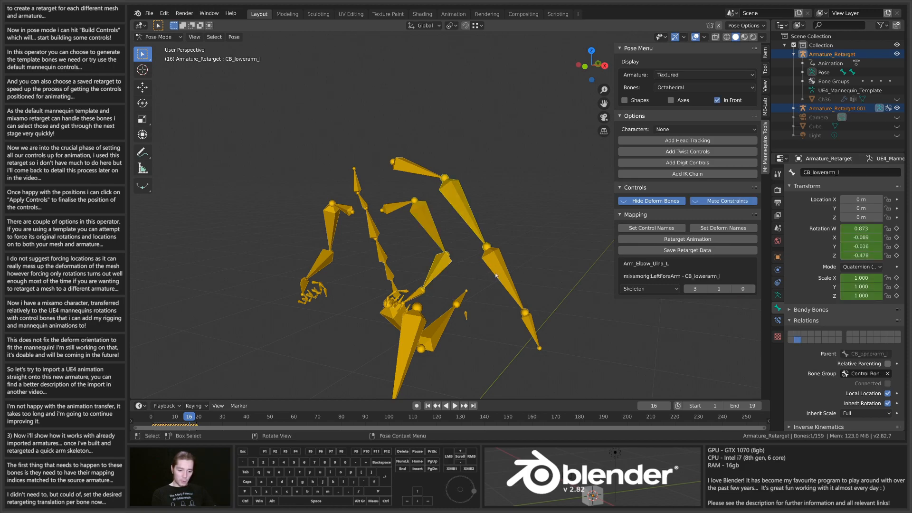
{"action": "left_click", "coordinate": [506, 270]}
{"action": "double_click", "coordinate": [690, 276]}
{"action": "type", "text": "3"}
{"action": "key", "text": "Return"}
{"action": "double_click", "coordinate": [727, 288]}
{"action": "type", "text": "1"}
{"action": "key", "text": "Return"}
{"action": "double_click", "coordinate": [738, 289]}
{"action": "type", "text": "-2"}
{"action": "key", "text": "Return"}
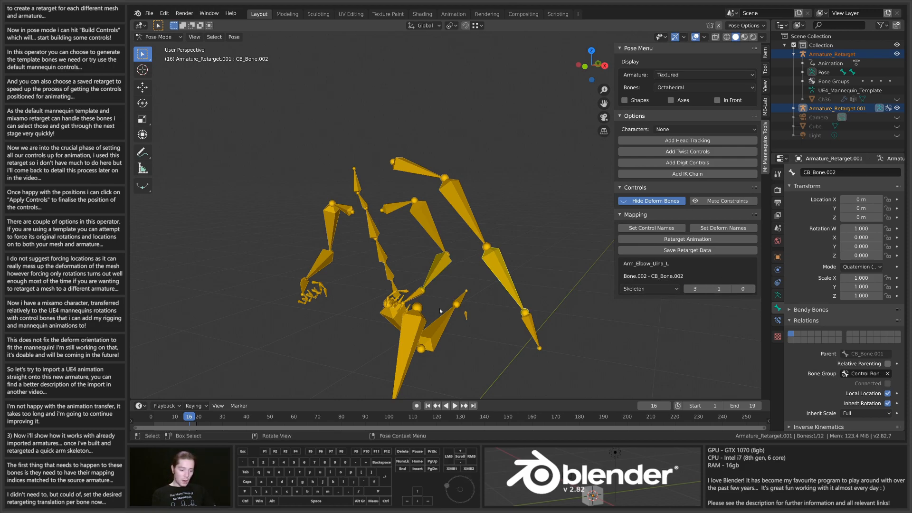
Check the mapping of CB_hand_l and set the mapping indices of CB_Bone.003 to 3, 2, 1
{"action": "middle_click_drag", "start_coordinate": [447, 308], "coordinate": [430, 314]}
{"action": "left_click", "coordinate": [421, 298]}
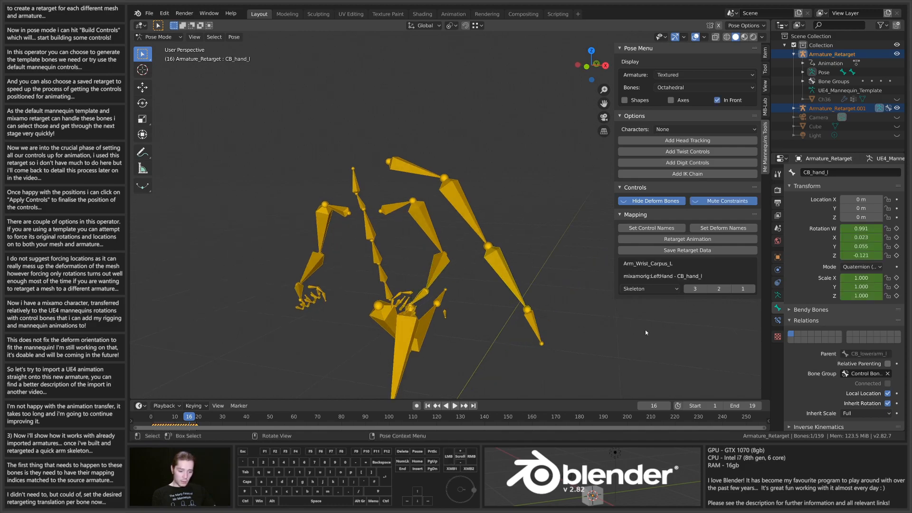
{"action": "left_click", "coordinate": [532, 325]}
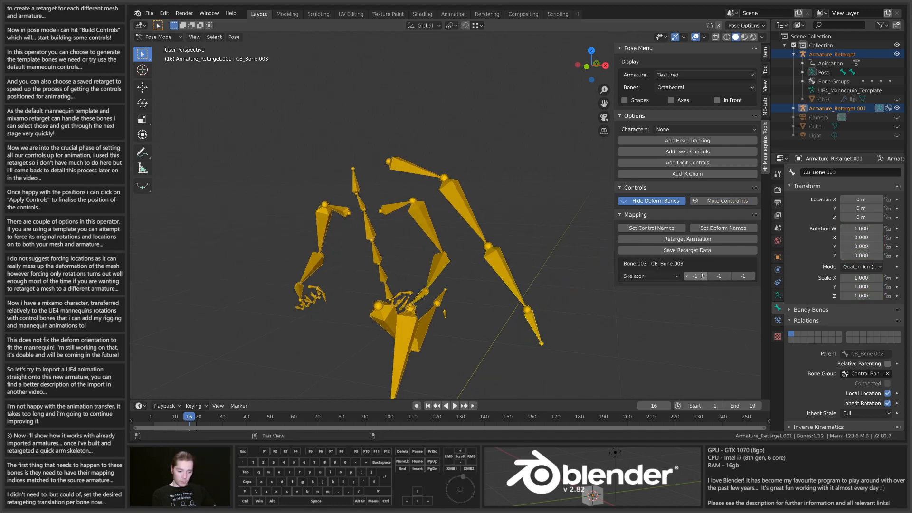
{"action": "left_click", "coordinate": [695, 276]}
{"action": "type", "text": "3"}
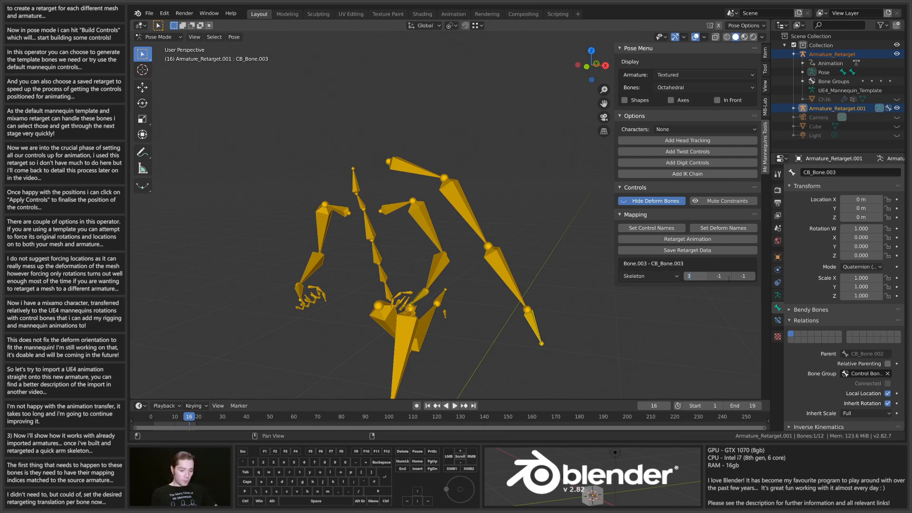
{"action": "key", "text": "Tab"}
{"action": "type", "text": "2"}
{"action": "key", "text": "Tab"}
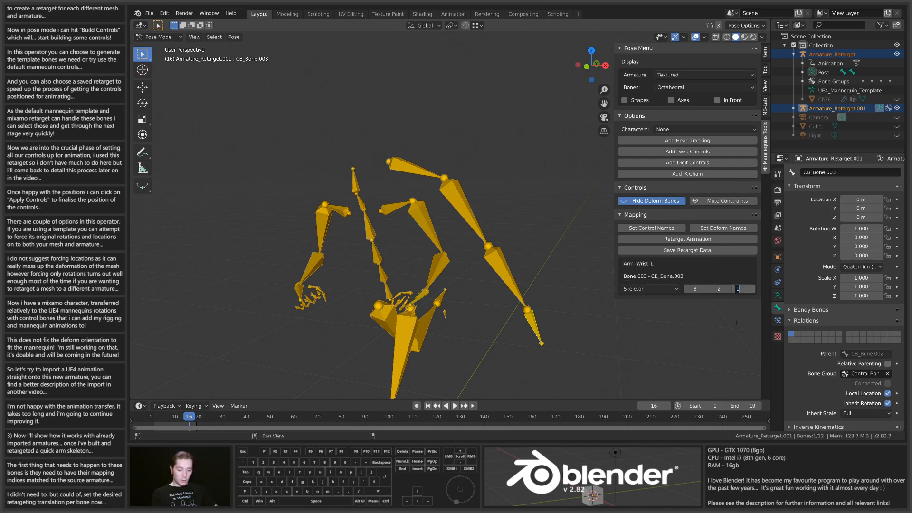
{"action": "type", "text": "1"}
{"action": "key", "text": "Return"}
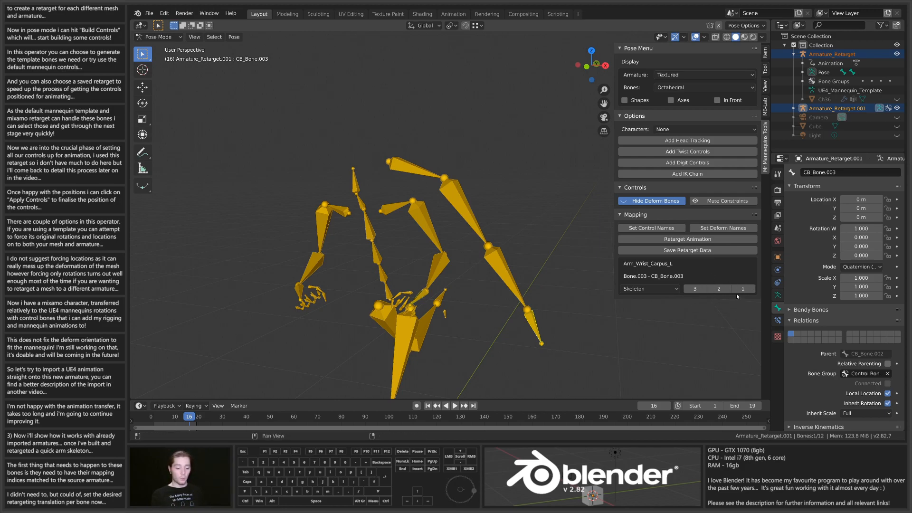
Compare the mapping indices of the arm rig's bones with those of the mannequin's left clavicle, upper arm and lower arm controls
{"action": "middle_click_drag", "start_coordinate": [436, 279], "coordinate": [463, 281]}
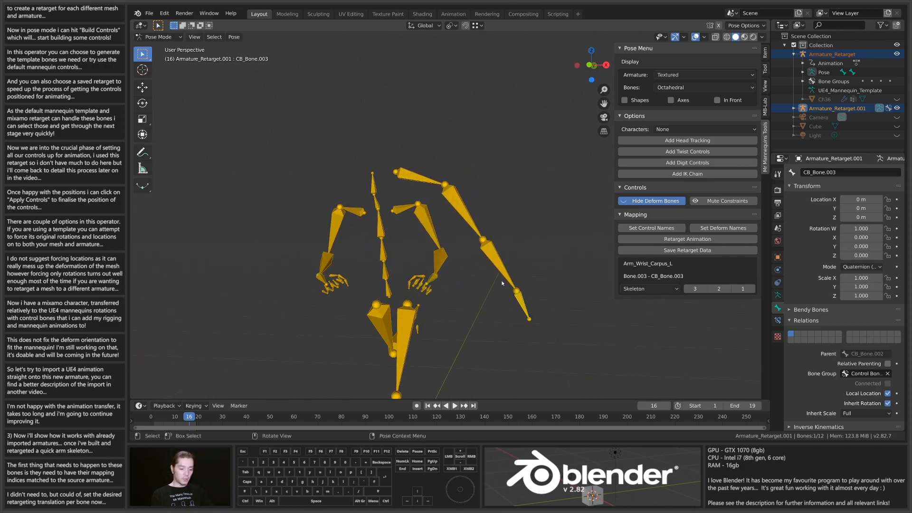
{"action": "middle_click_drag", "start_coordinate": [494, 247], "coordinate": [430, 242]}
{"action": "left_click", "coordinate": [428, 196]}
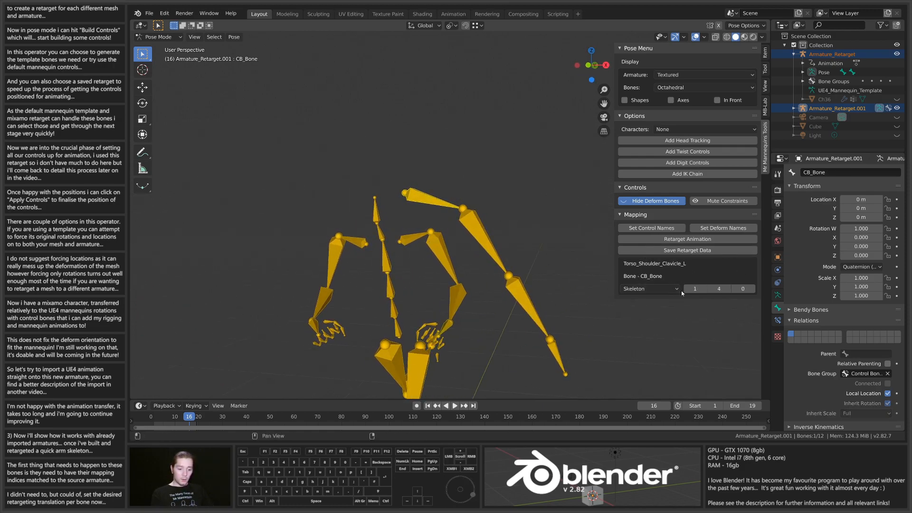
{"action": "left_click", "coordinate": [414, 233]}
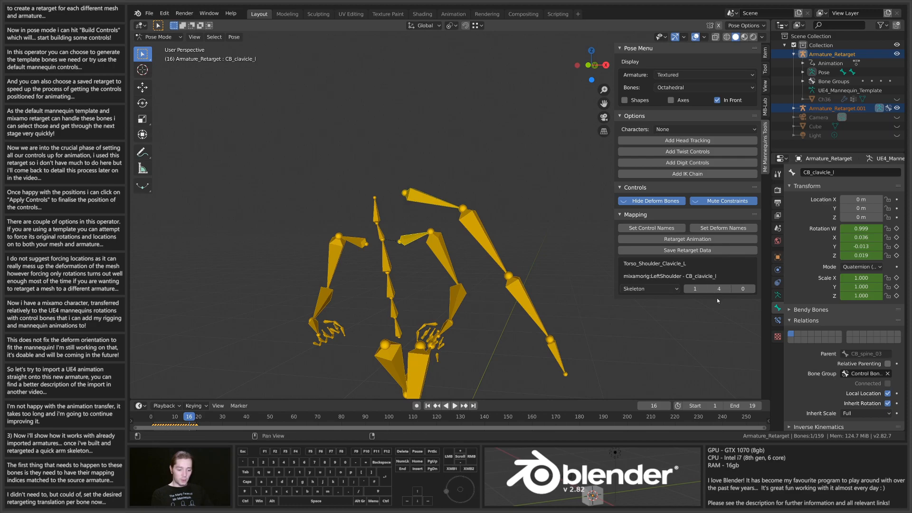
{"action": "left_click", "coordinate": [441, 249]}
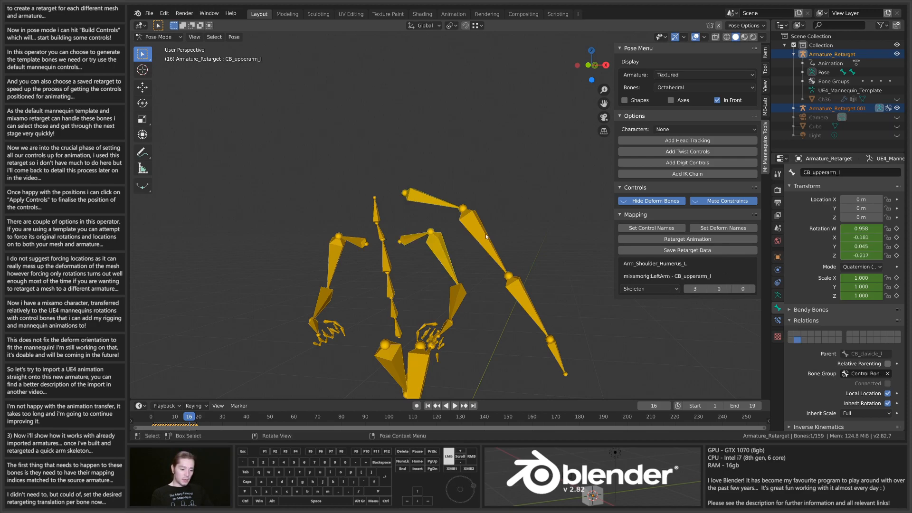
{"action": "left_click", "coordinate": [468, 300]}
{"action": "left_click", "coordinate": [559, 333]}
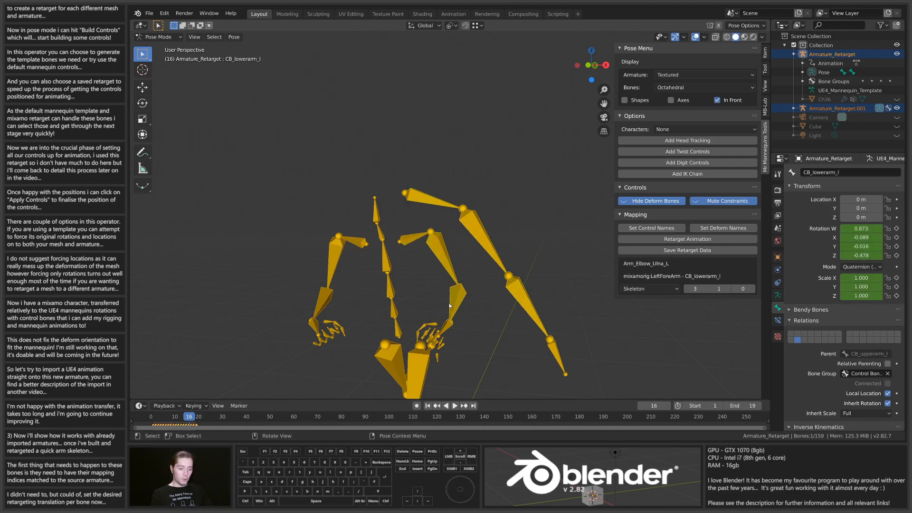
{"action": "left_click", "coordinate": [472, 348]}
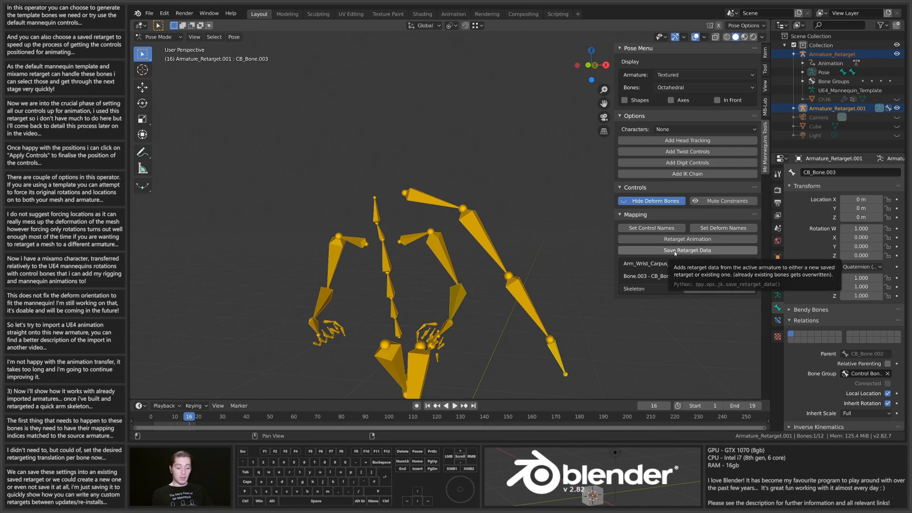
Return only Armature_Retarget.001 to Pose Mode and save its retarget data as a new retarget named TEST
{"action": "key", "text": "ctrl+Tab"}
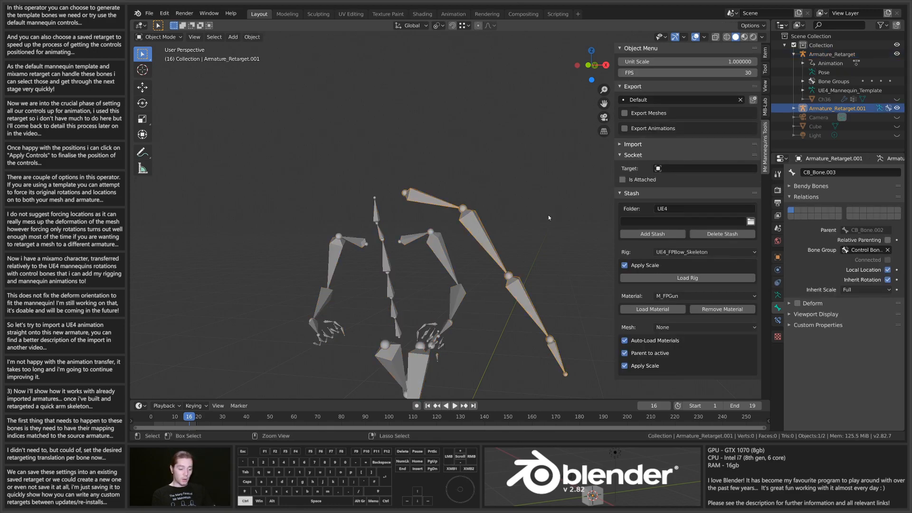
{"action": "key", "text": "ctrl+Tab"}
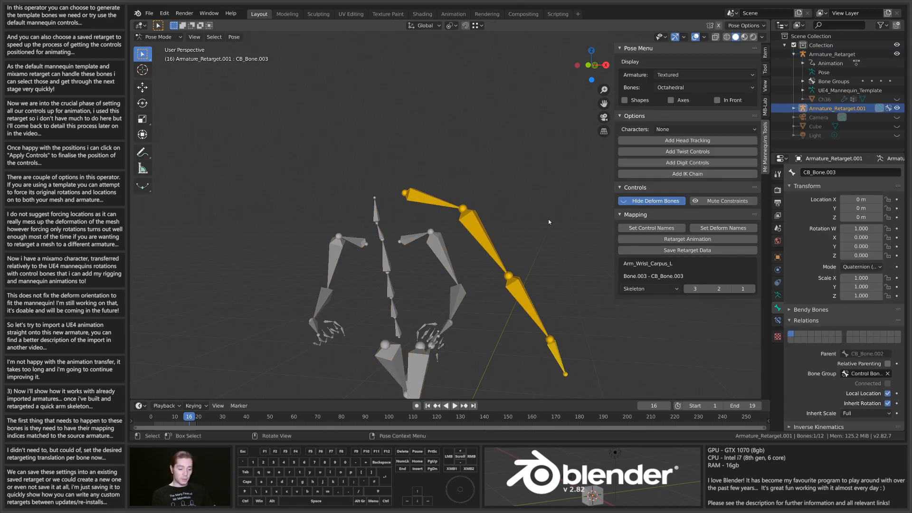
{"action": "left_click", "coordinate": [683, 251]}
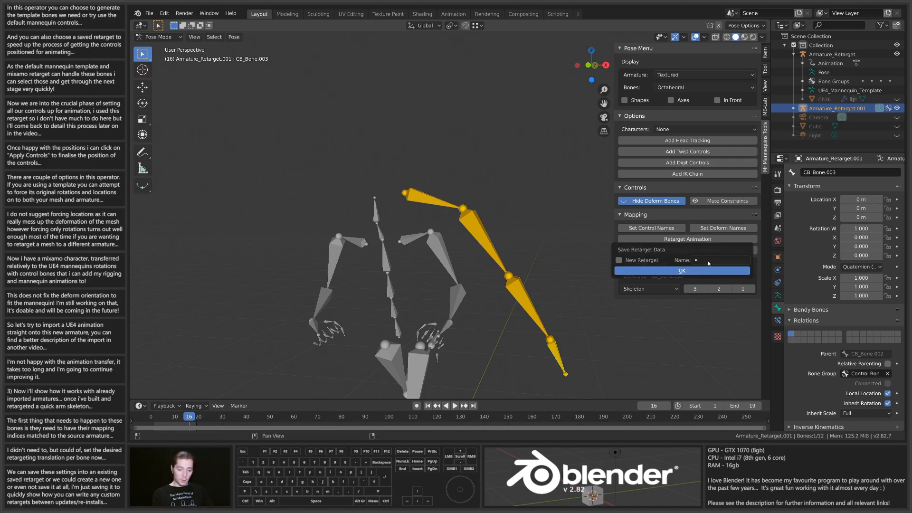
{"action": "left_click", "coordinate": [619, 260]}
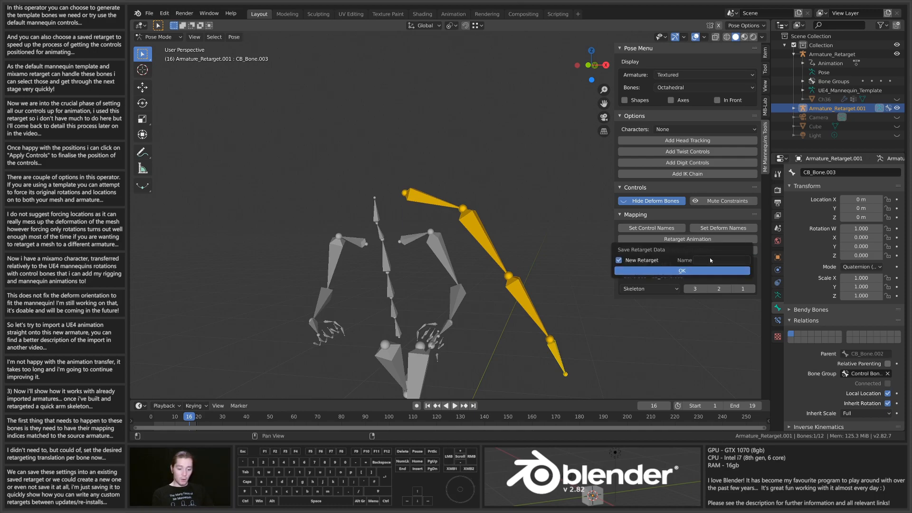
{"action": "left_click", "coordinate": [619, 264]}
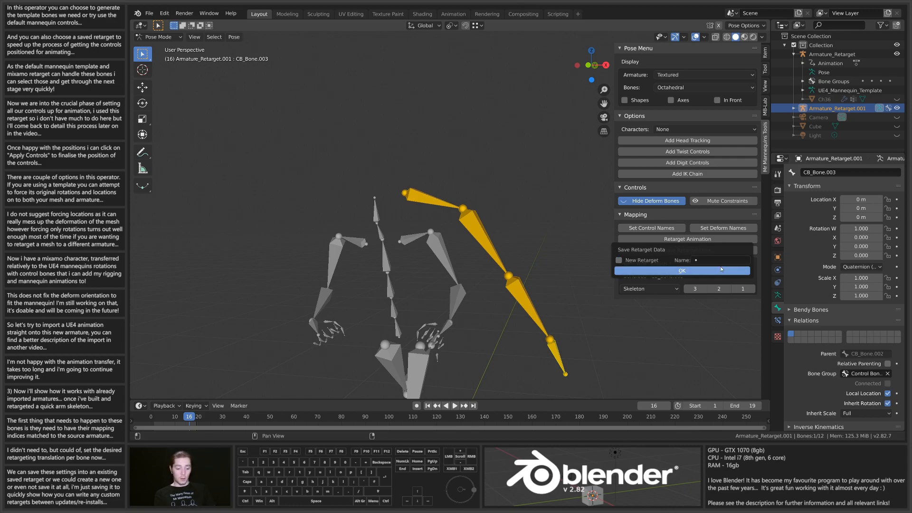
{"action": "left_click", "coordinate": [717, 260]}
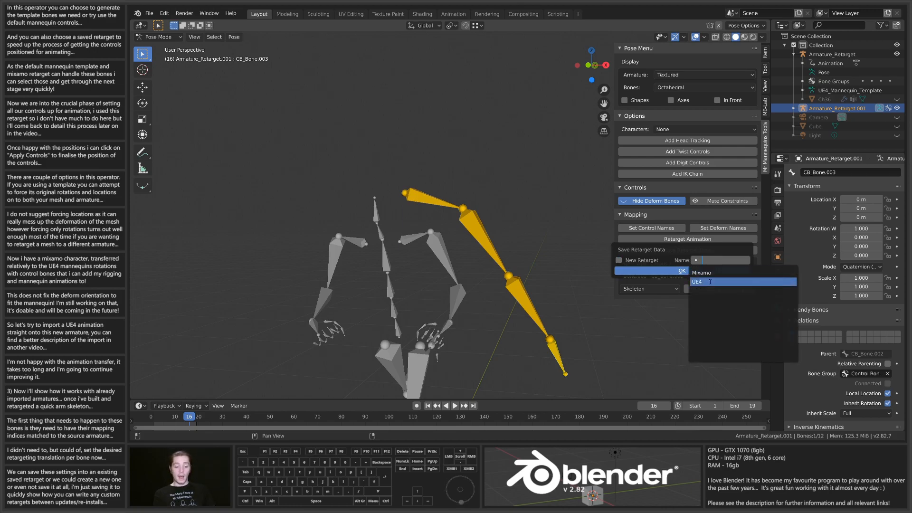
{"action": "left_click", "coordinate": [619, 261]}
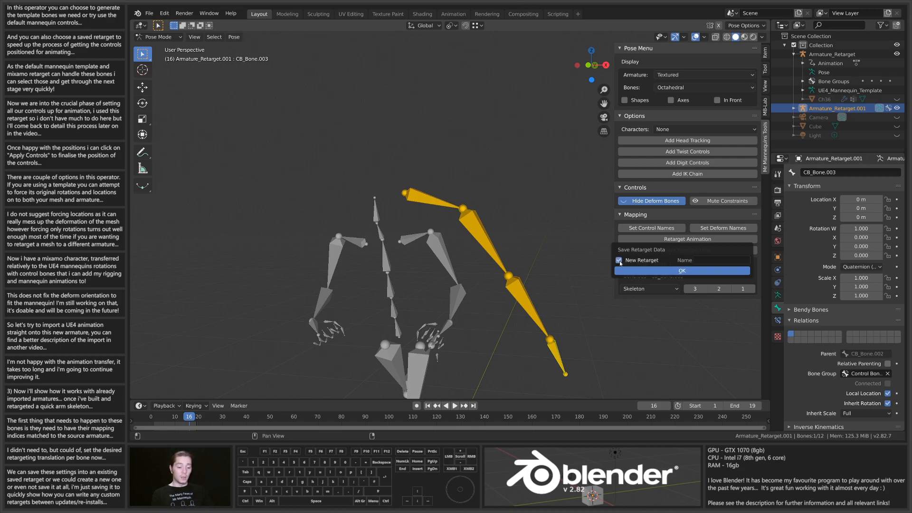
{"action": "left_click", "coordinate": [699, 261]}
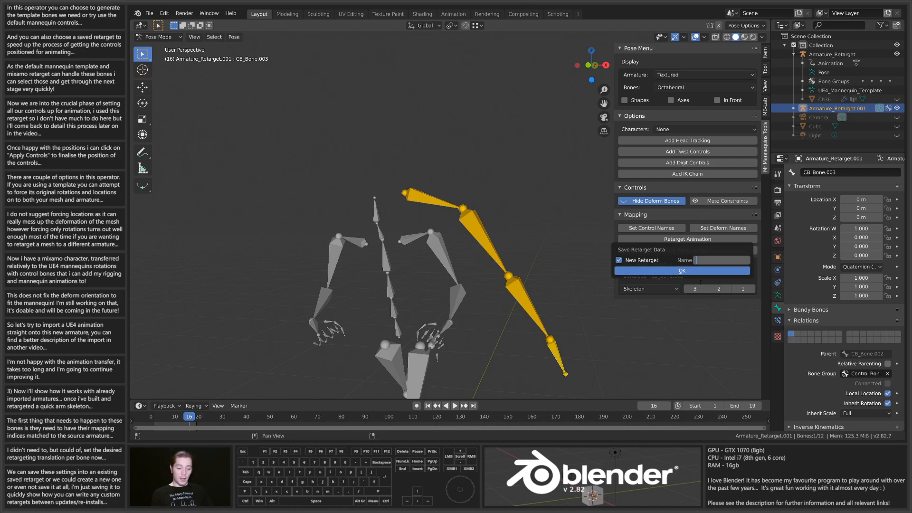
{"action": "type", "text": "TEST"}
{"action": "left_click", "coordinate": [682, 271]}
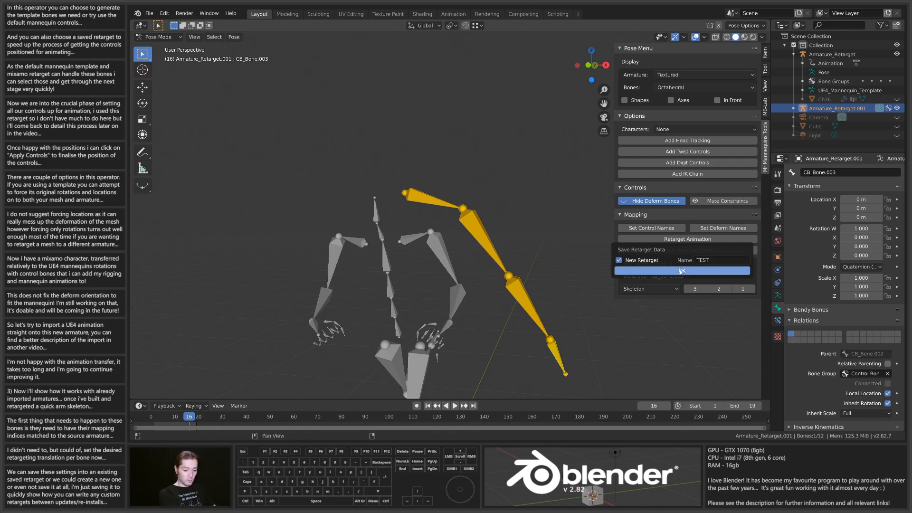
{"action": "left_click", "coordinate": [681, 271]}
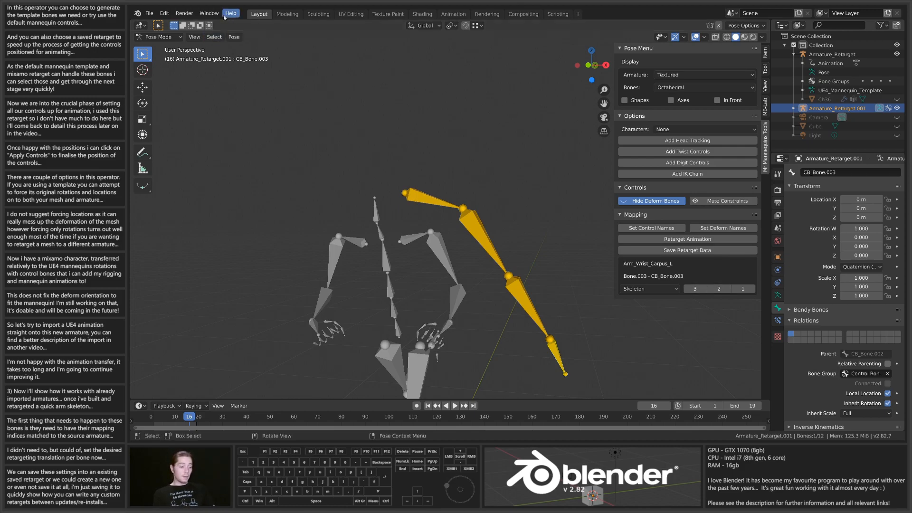
Examine the saved TEST retarget in the Mr Mannequins Tools preferences, expanding its bone hierarchy down to Bone.003
{"action": "left_click", "coordinate": [164, 14]}
{"action": "left_click", "coordinate": [200, 141]}
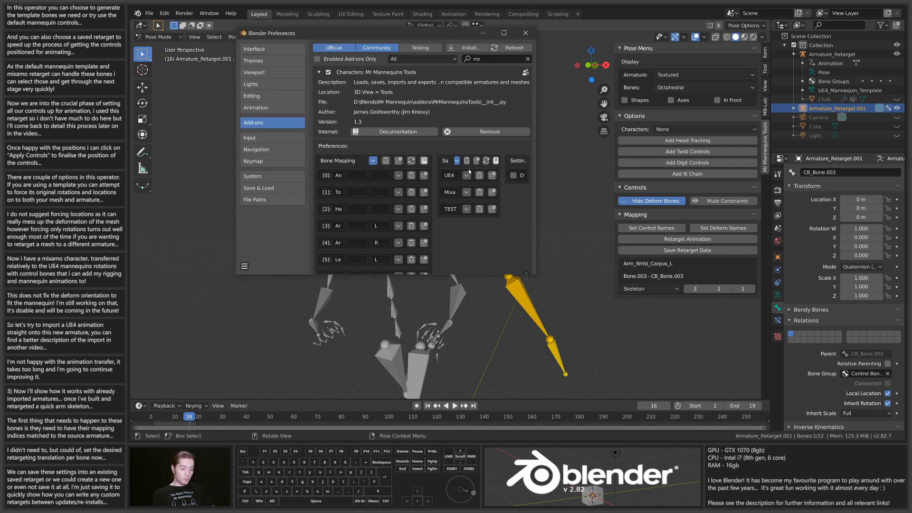
{"action": "left_click", "coordinate": [504, 33]}
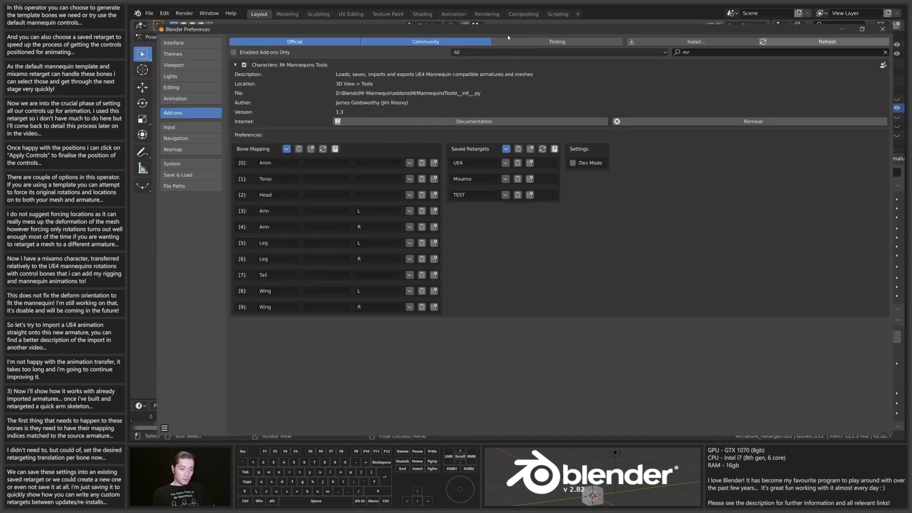
{"action": "left_click", "coordinate": [497, 189]}
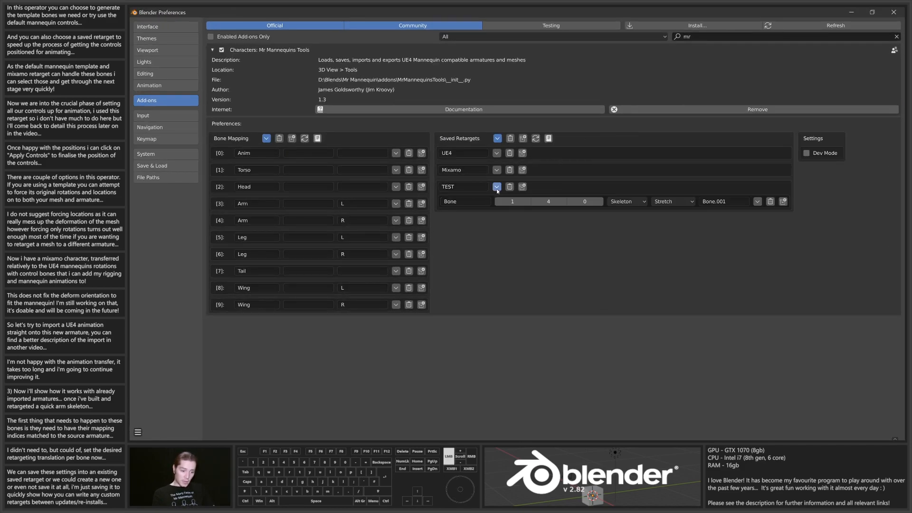
{"action": "left_click", "coordinate": [757, 201]}
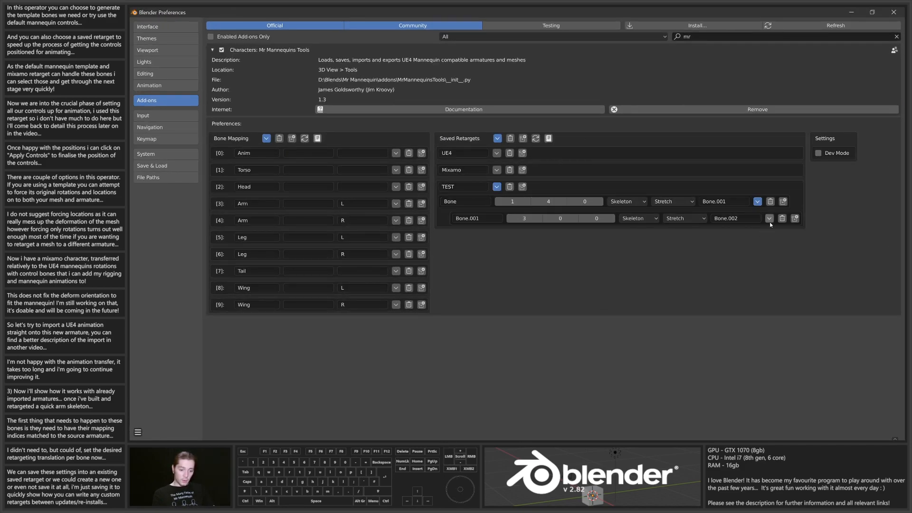
{"action": "left_click", "coordinate": [769, 219]}
{"action": "left_click", "coordinate": [781, 235]}
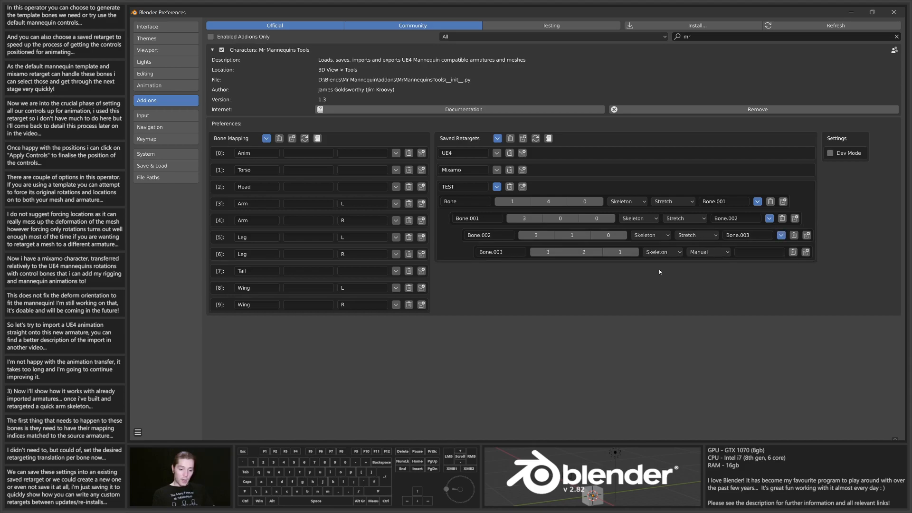
Review the retargeting translation and retarget type options for Bone in the TEST retarget
{"action": "left_click", "coordinate": [634, 202]}
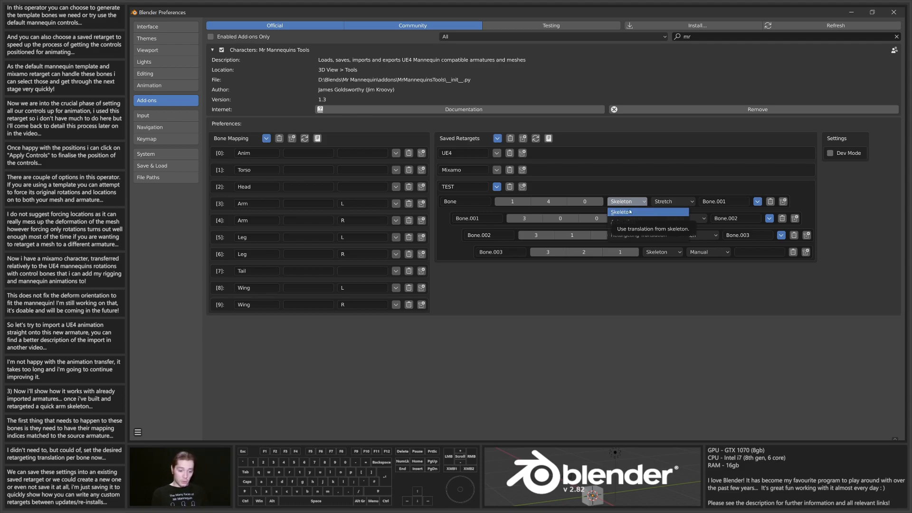
{"action": "left_click", "coordinate": [630, 204]}
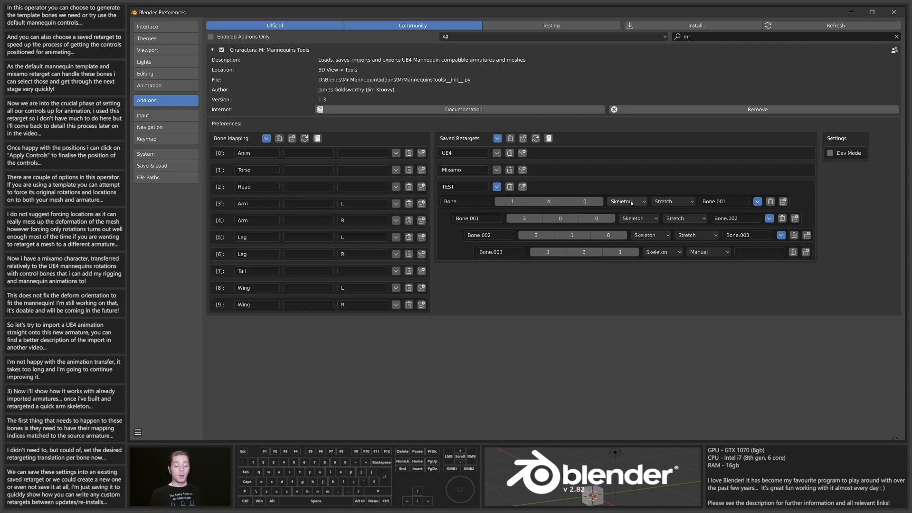
{"action": "left_click", "coordinate": [632, 203]}
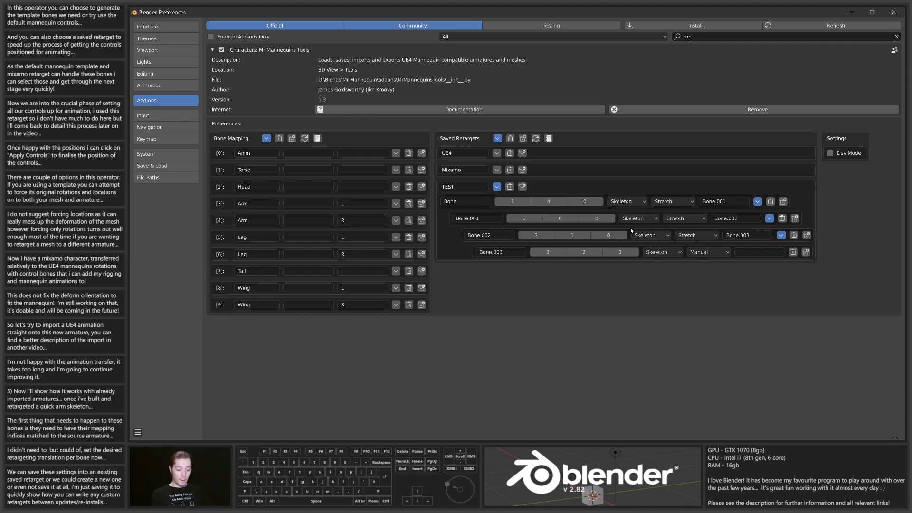
{"action": "left_click", "coordinate": [631, 202]}
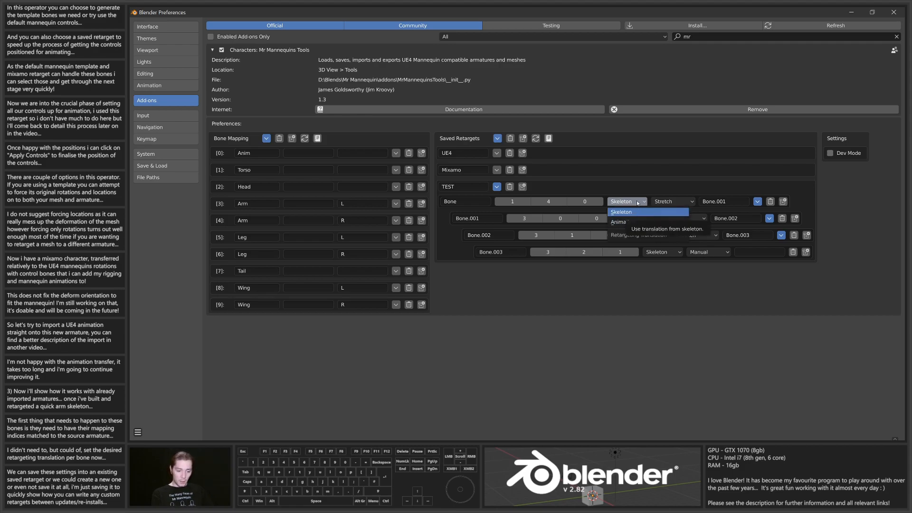
{"action": "left_click", "coordinate": [629, 210]}
{"action": "left_click", "coordinate": [626, 202]}
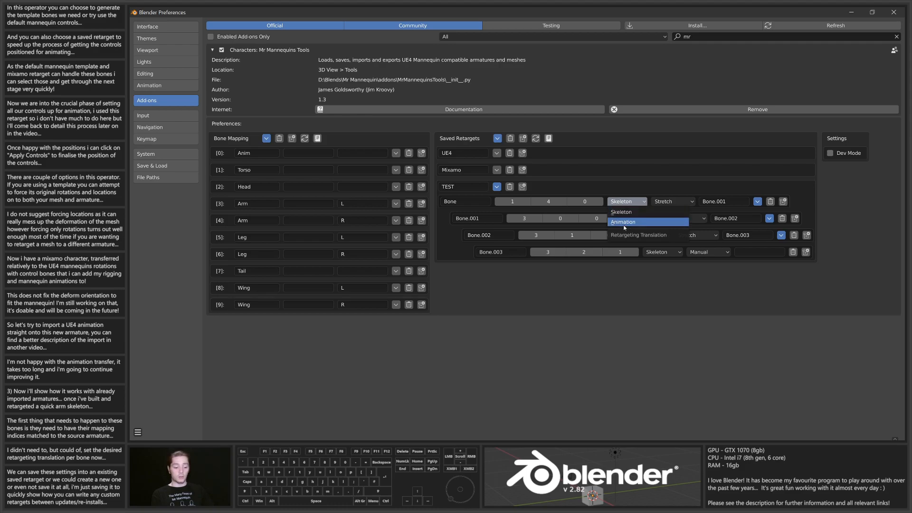
{"action": "left_click", "coordinate": [624, 212]}
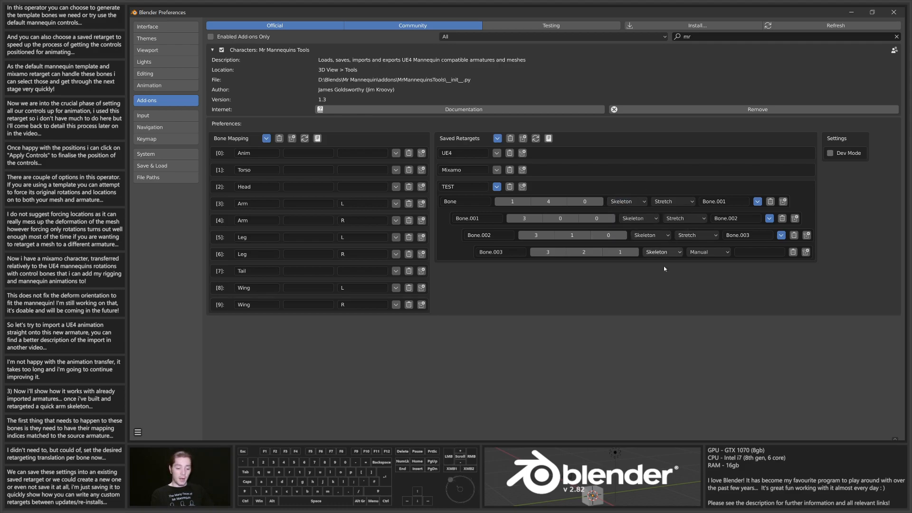
{"action": "left_click", "coordinate": [682, 204]}
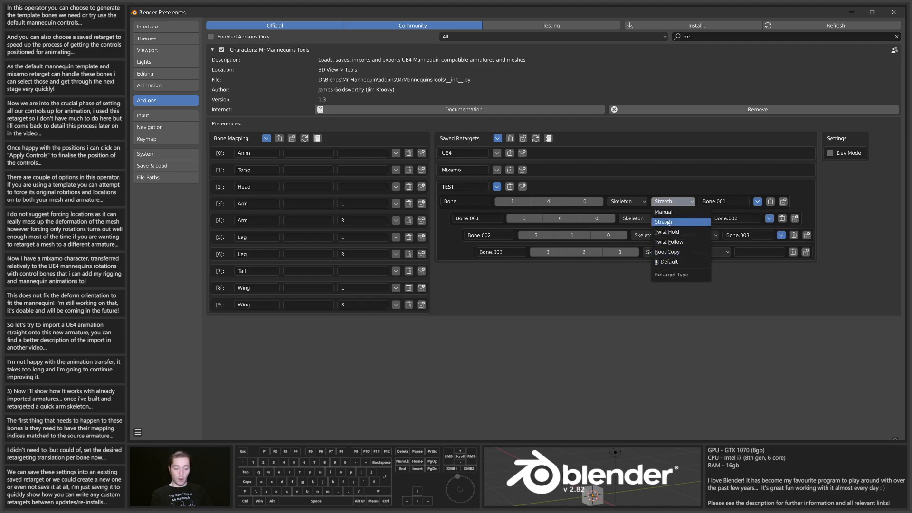
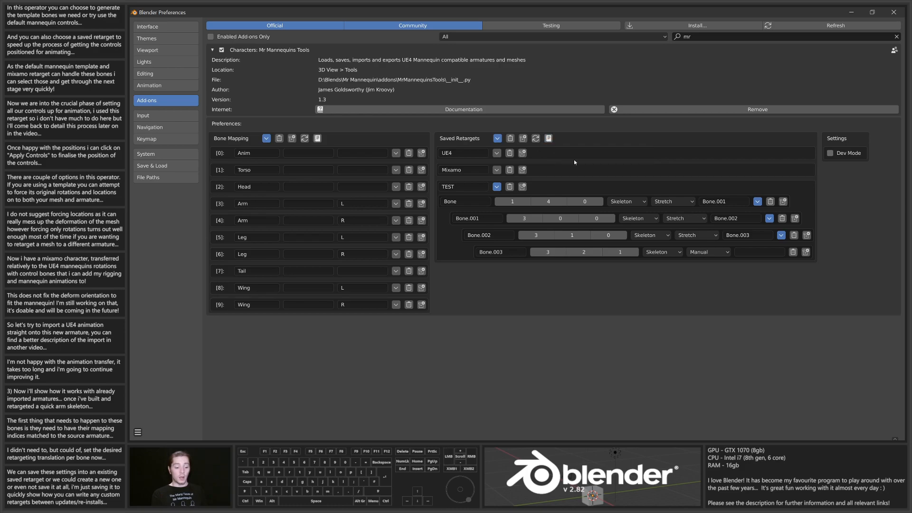
Write the saved retargets to a script and open MMT_Custom_Retargets.py in the Scripting workspace
{"action": "left_click", "coordinate": [872, 12]}
{"action": "left_click_drag", "start_coordinate": [432, 31], "coordinate": [391, 41]}
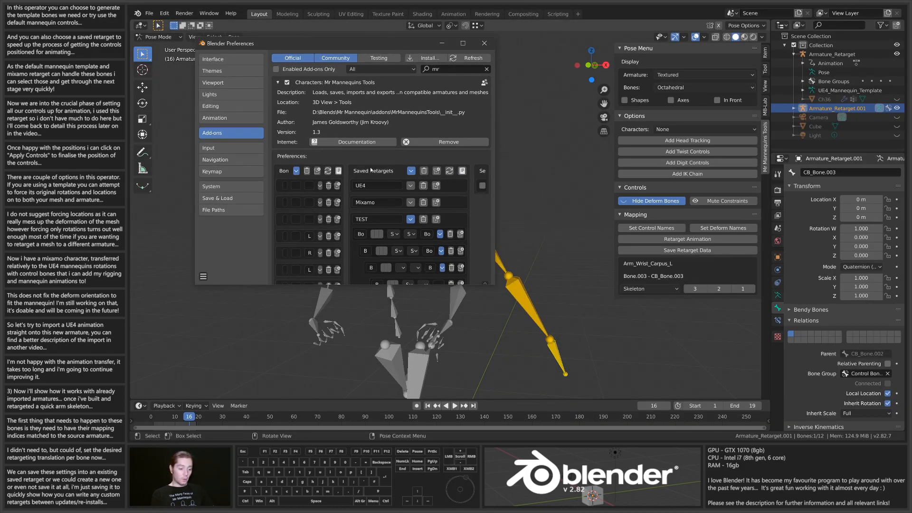
{"action": "left_click", "coordinate": [408, 221]}
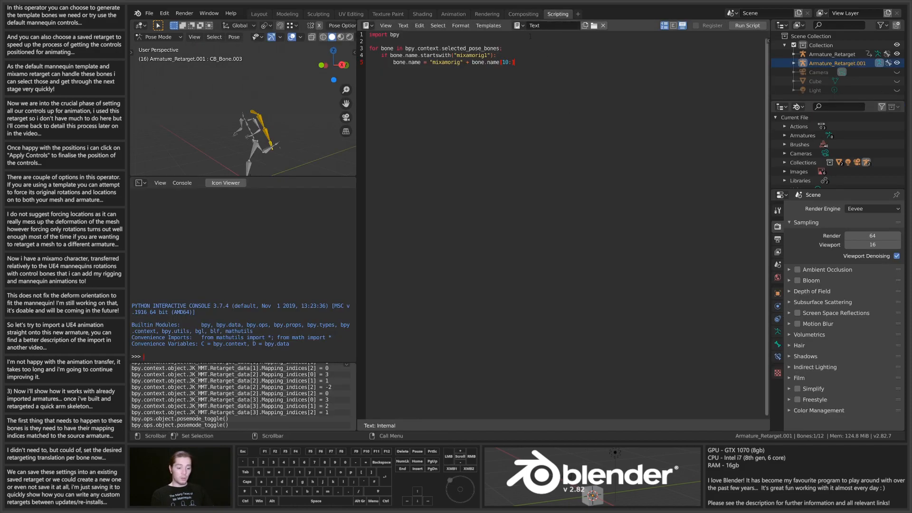
{"action": "left_click", "coordinate": [519, 26]}
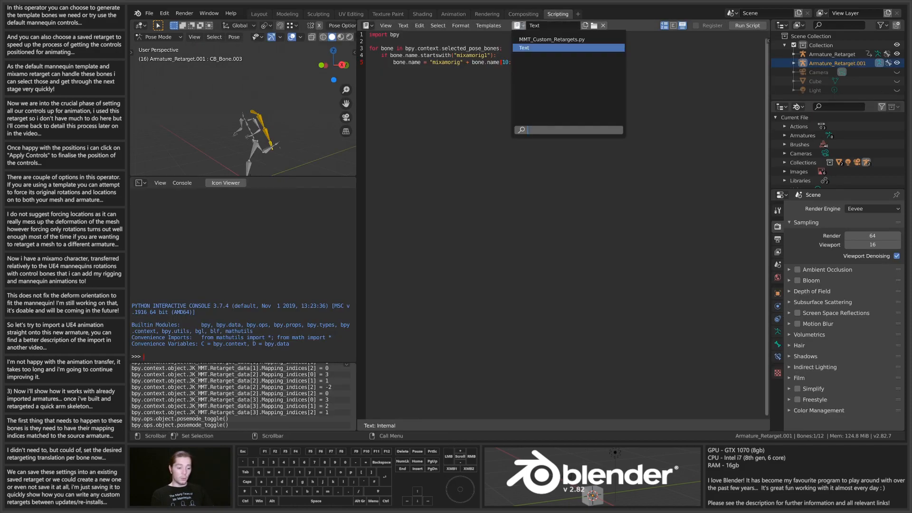
{"action": "left_click", "coordinate": [546, 39]}
{"action": "scroll", "coordinate": [605, 135], "scroll_direction": "up", "scroll_amount": 2}
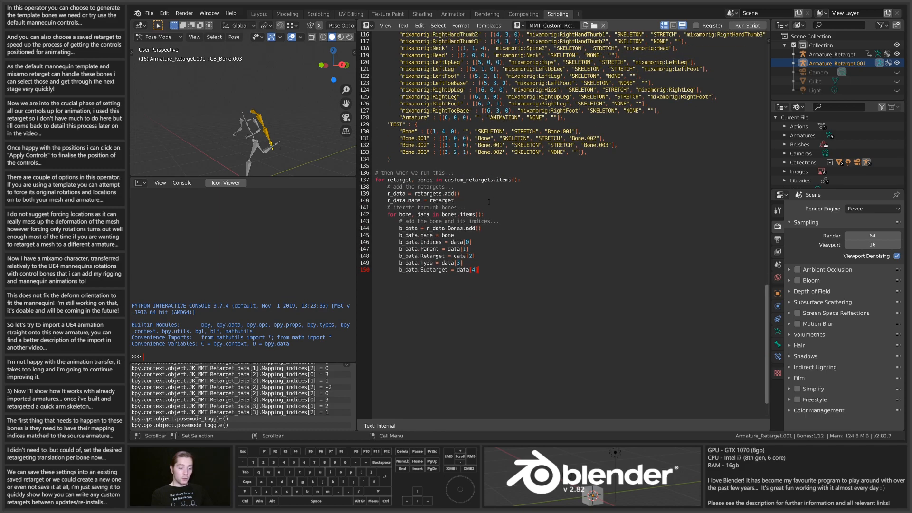
Clear all saved retargets in the Mr Mannequins Tools preferences and collapse the bone mapping list
{"action": "left_click", "coordinate": [165, 13]}
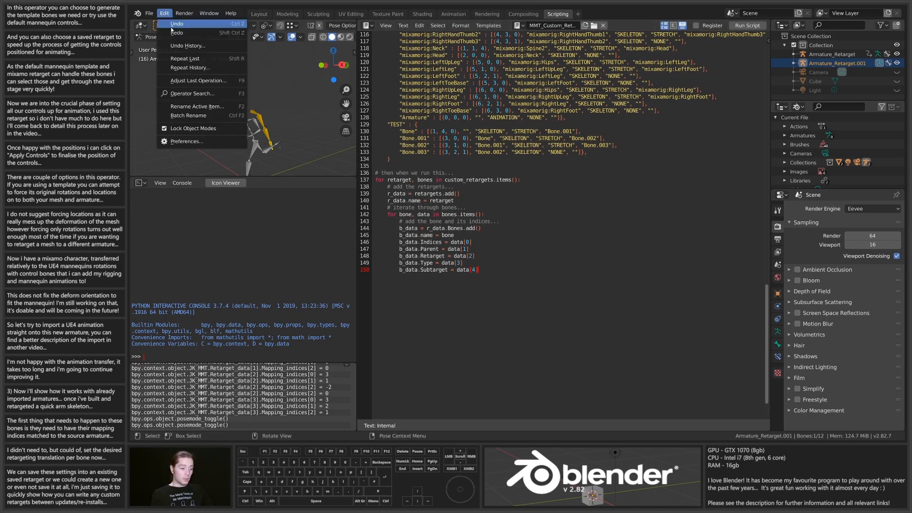
{"action": "left_click", "coordinate": [210, 142]}
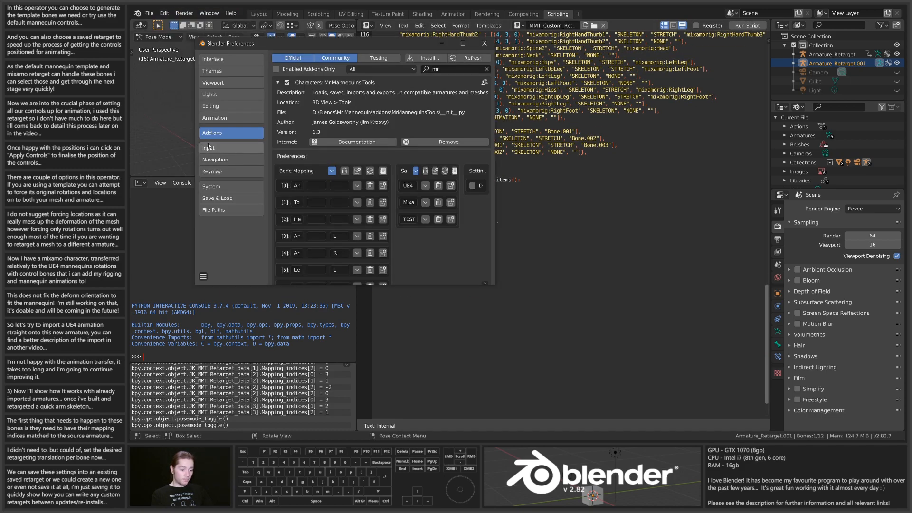
{"action": "left_click", "coordinate": [426, 171]}
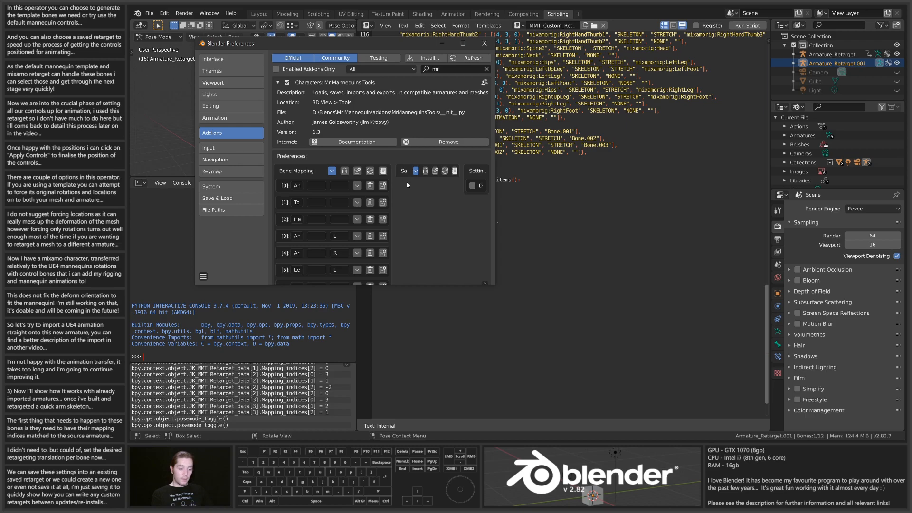
{"action": "left_click", "coordinate": [333, 171]}
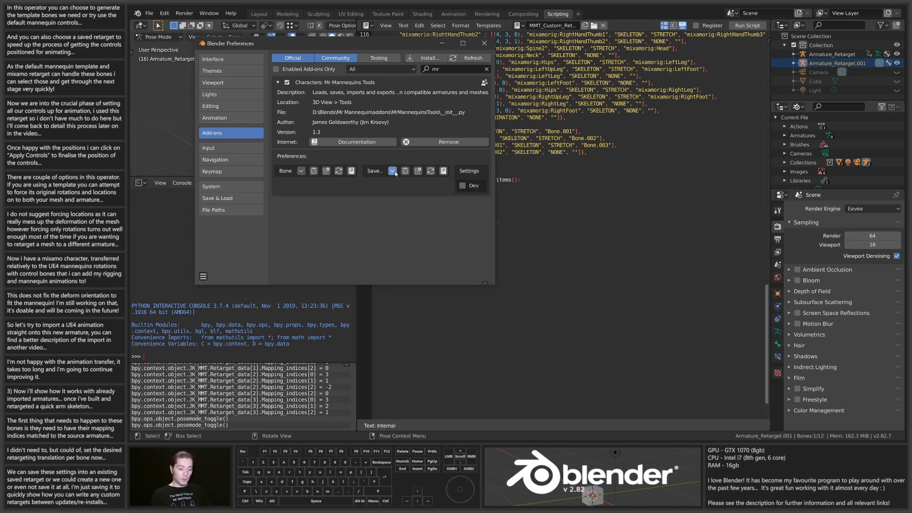
{"action": "left_click", "coordinate": [484, 43]}
Run MMT_Custom_Retargets.py to restore the saved retargets and check the bones of TEST in the add-on preferences
{"action": "left_click", "coordinate": [748, 25]}
{"action": "left_click", "coordinate": [164, 13]}
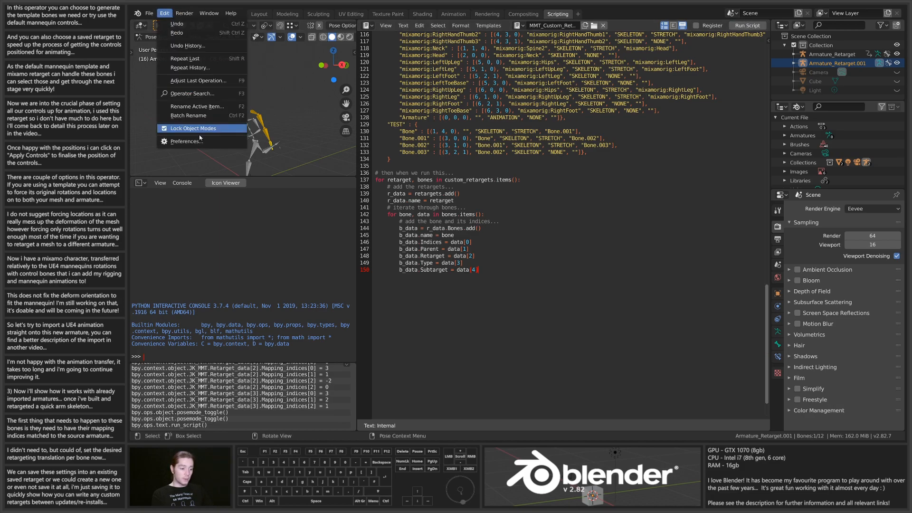
{"action": "left_click", "coordinate": [186, 141]}
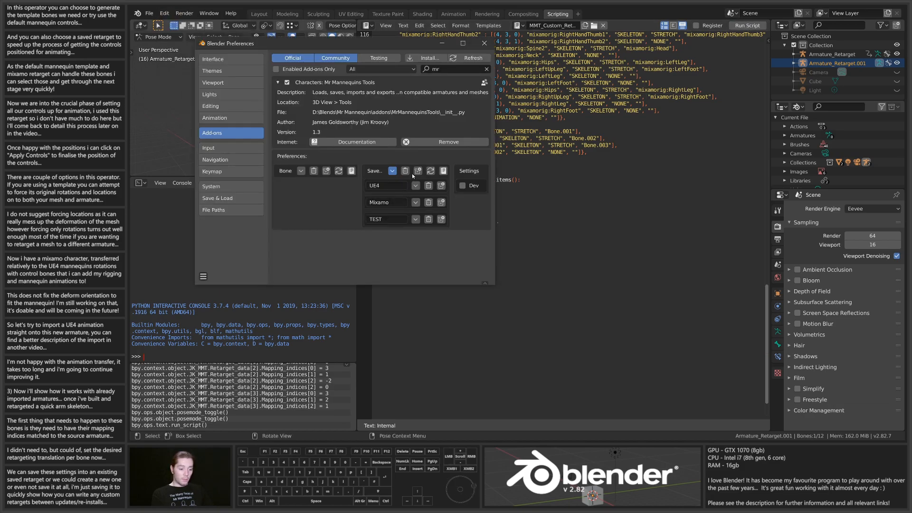
{"action": "left_click", "coordinate": [416, 219]}
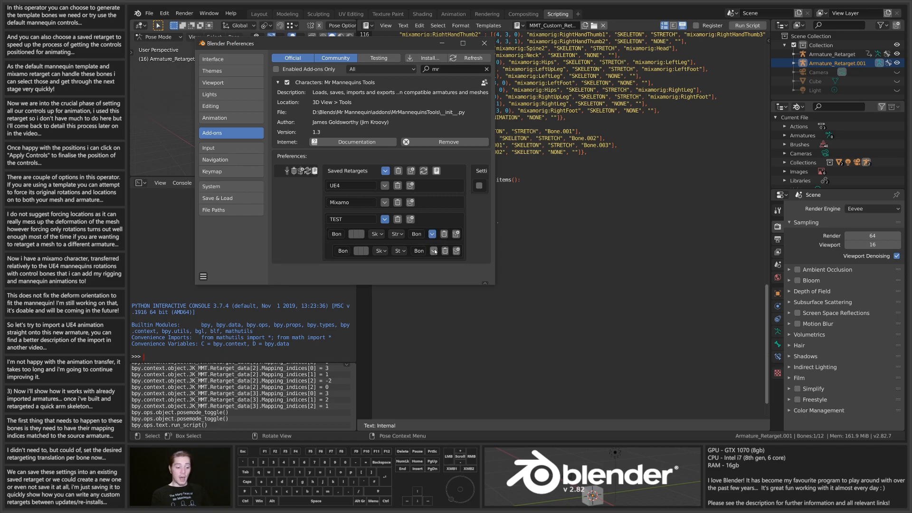
{"action": "left_click", "coordinate": [463, 43]}
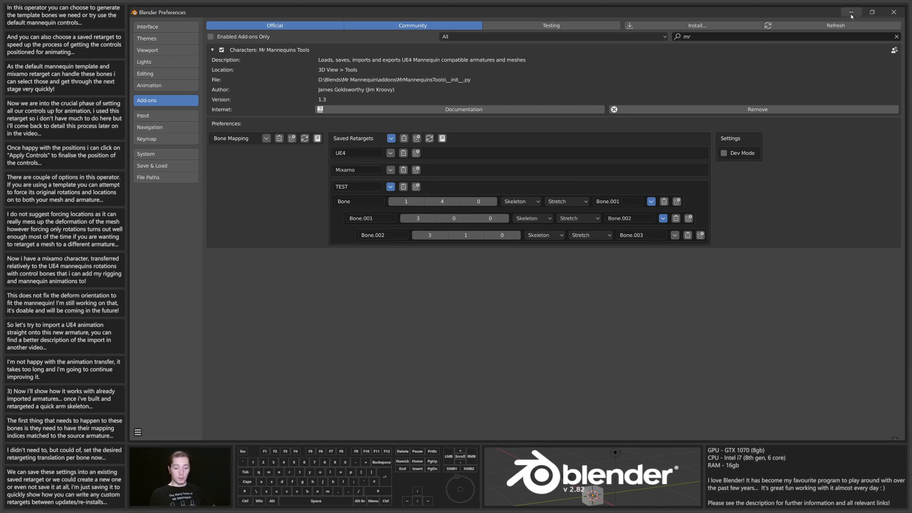
Return to the Layout workspace, select Armature_Retarget with Armature_Retarget.001 active, and put both armatures in Pose Mode
{"action": "left_click", "coordinate": [895, 13]}
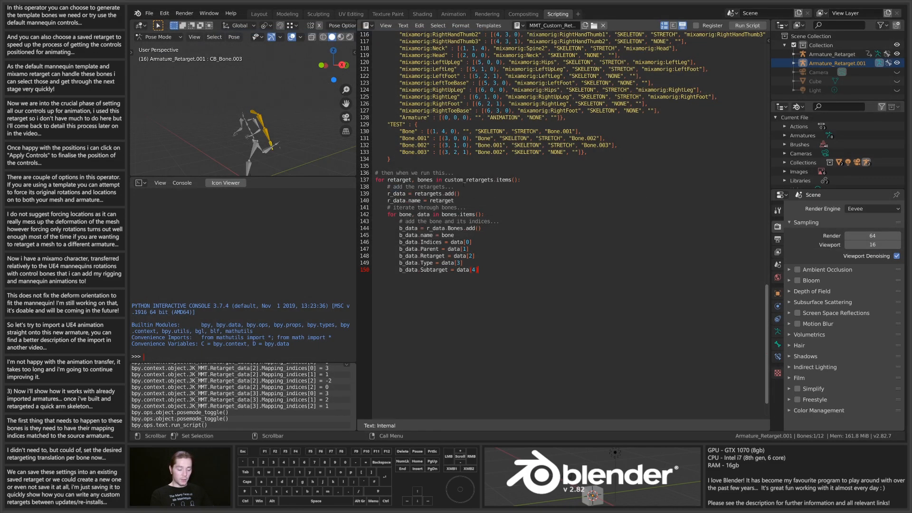
{"action": "left_click", "coordinate": [259, 14]}
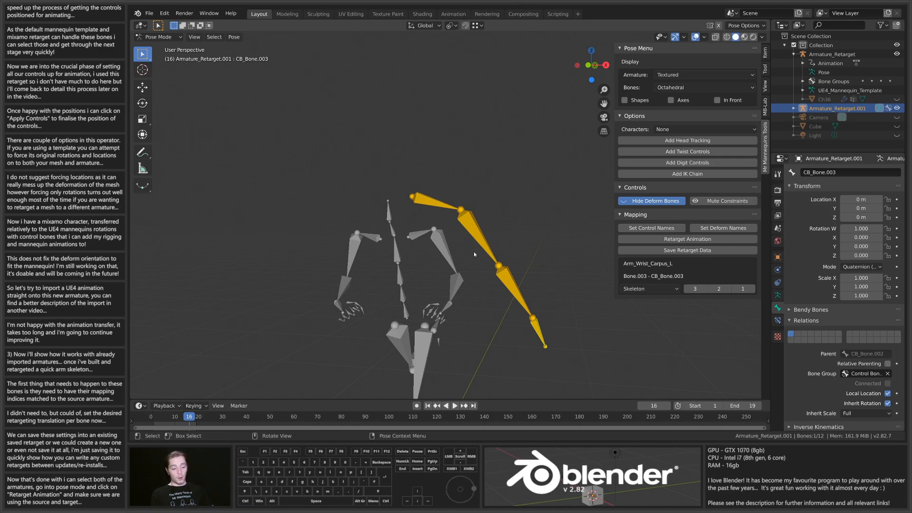
{"action": "middle_click_drag", "start_coordinate": [475, 298], "coordinate": [484, 234]}
{"action": "key", "text": "ctrl+Tab"}
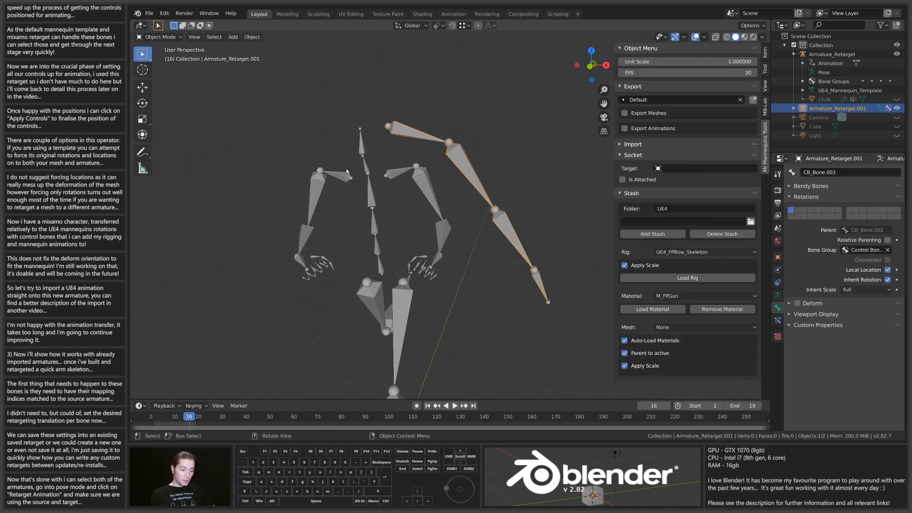
{"action": "left_click", "coordinate": [368, 191]}
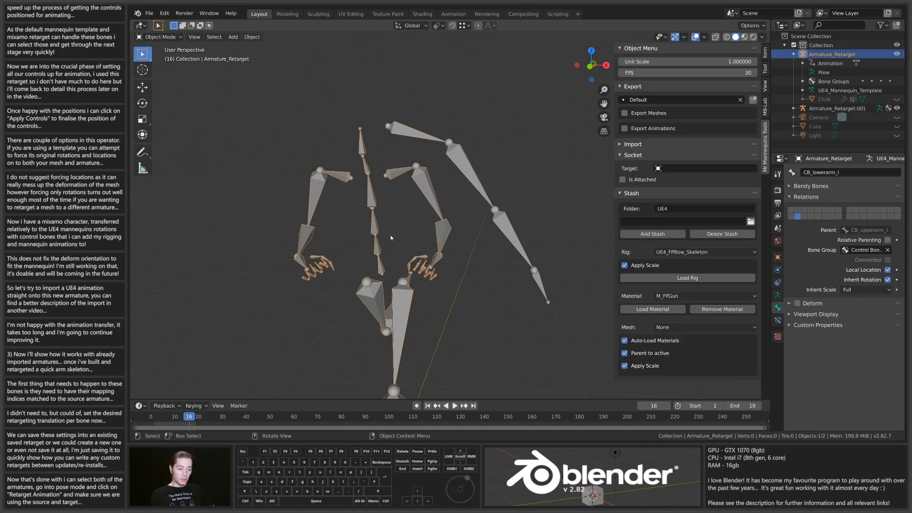
{"action": "left_click", "coordinate": [454, 161], "text": "shift"}
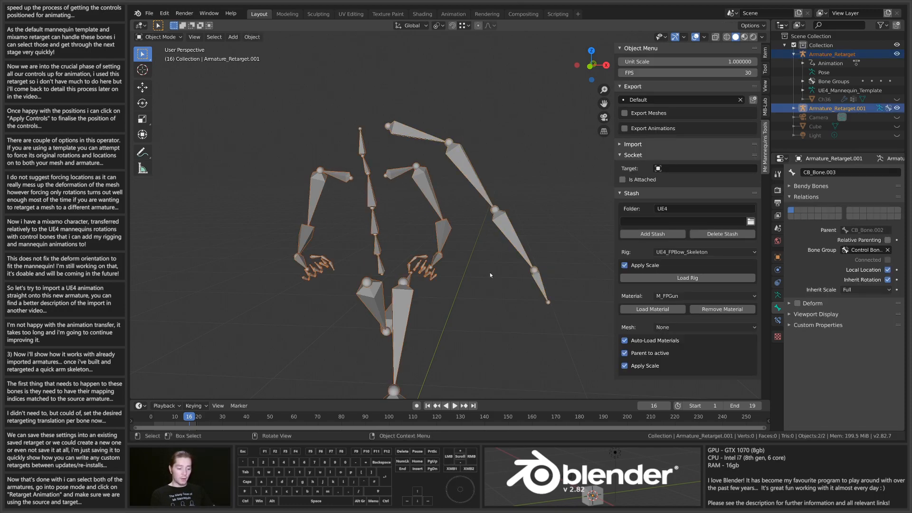
{"action": "key", "text": "ctrl+Tab"}
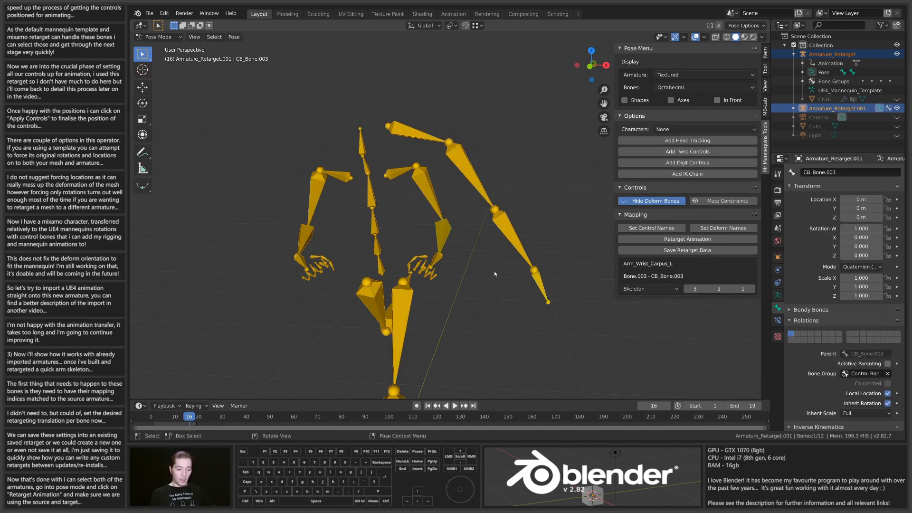
Retarget the animation using the TEST retarget, with Armature_Retarget as source and Armature_Retarget.001 as target
{"action": "left_click", "coordinate": [689, 239]}
{"action": "left_click", "coordinate": [720, 261]}
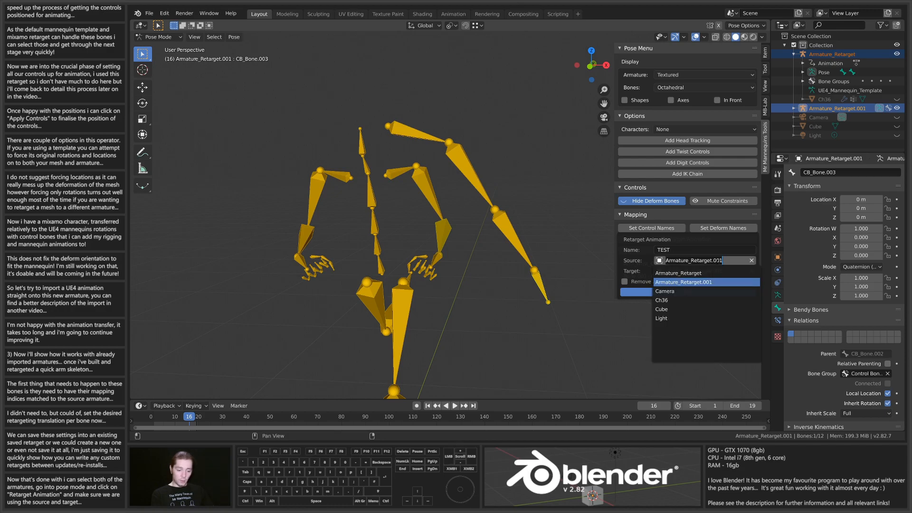
{"action": "double_click", "coordinate": [727, 261]}
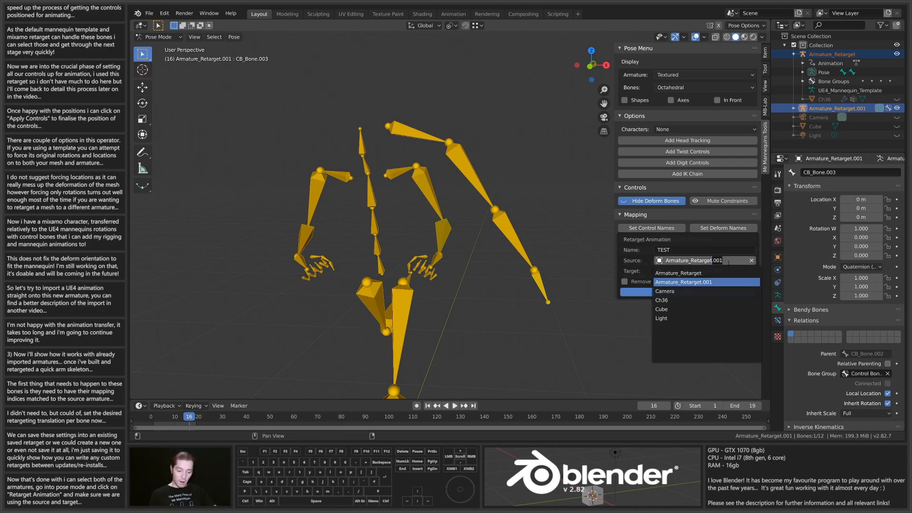
{"action": "key", "text": "BackSpace"}
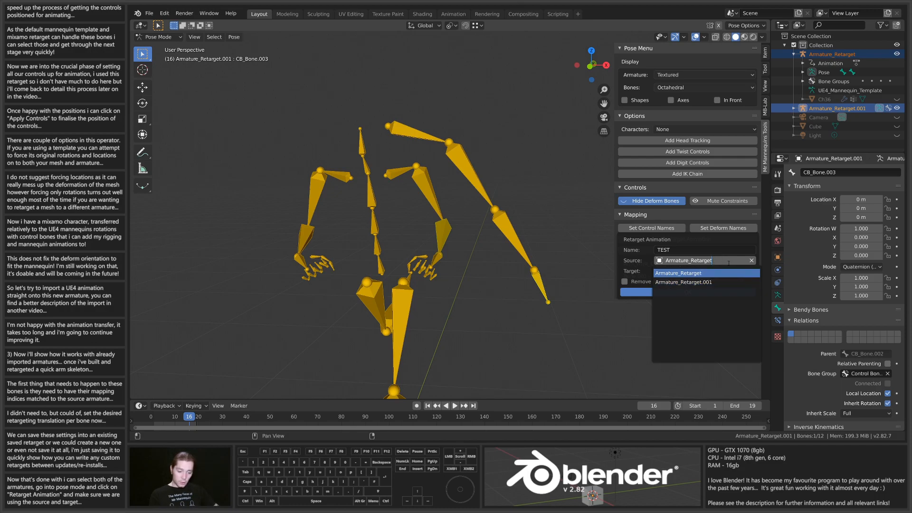
{"action": "left_click", "coordinate": [709, 273]}
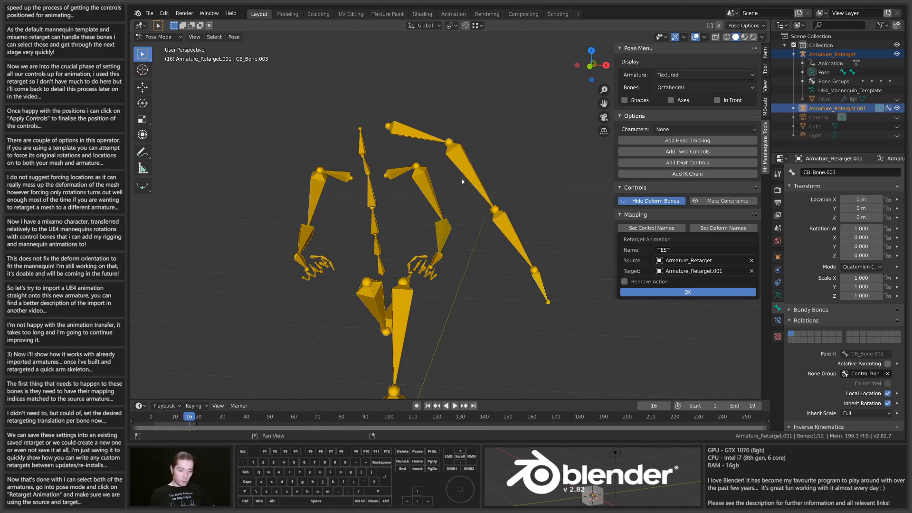
{"action": "left_click", "coordinate": [708, 292]}
Scrub the timeline to frame 18 and inspect the retargeted motion on the custom arm skeleton
{"action": "middle_click_drag", "start_coordinate": [534, 352], "coordinate": [433, 259]}
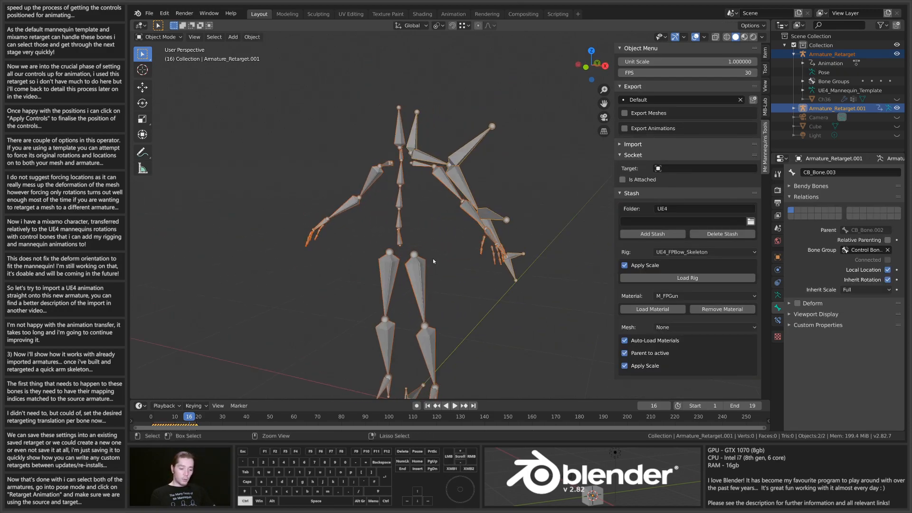
{"action": "mouse_move", "coordinate": [190, 419]}
{"action": "left_mouse_down"}
{"action": "mouse_move", "coordinate": [157, 423]}
{"action": "mouse_move", "coordinate": [188, 419]}
{"action": "left_mouse_up"}
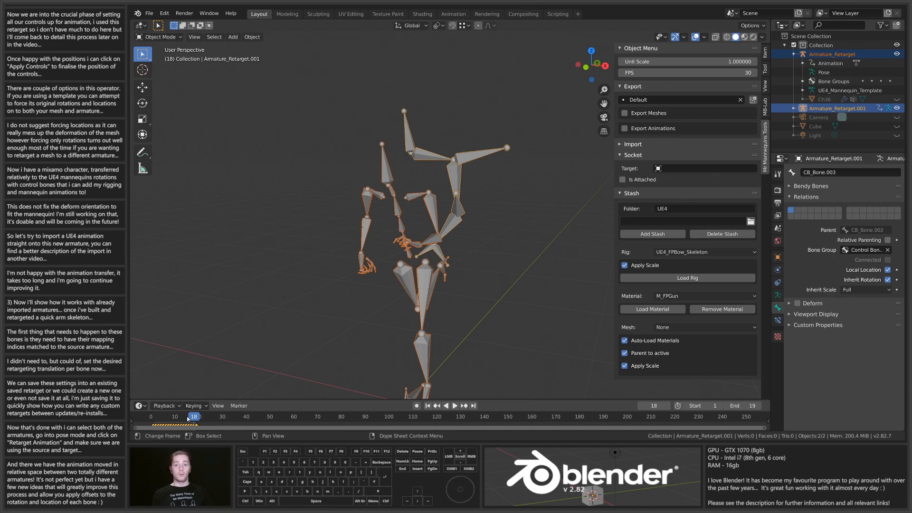
{"action": "scroll", "coordinate": [342, 301], "scroll_direction": "up", "scroll_amount": 2}
{"action": "middle_click_drag", "start_coordinate": [420, 269], "coordinate": [459, 271]}
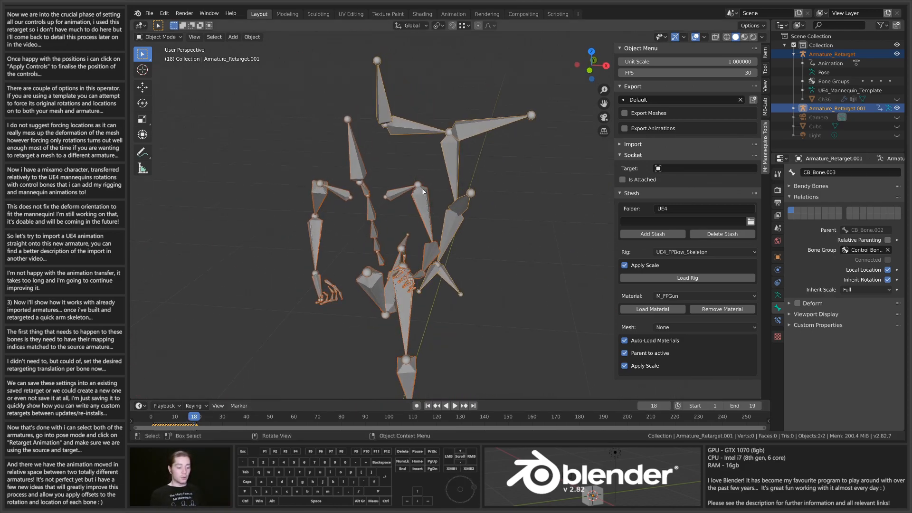
Put both armatures back in Pose Mode and hide the deform bones of Armature_Retarget
{"action": "key", "text": "ctrl+Tab"}
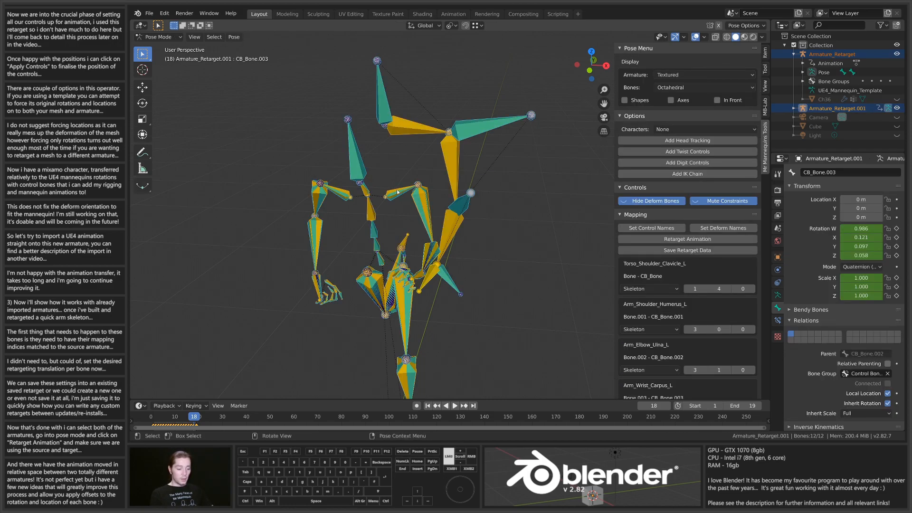
{"action": "left_click", "coordinate": [398, 192]}
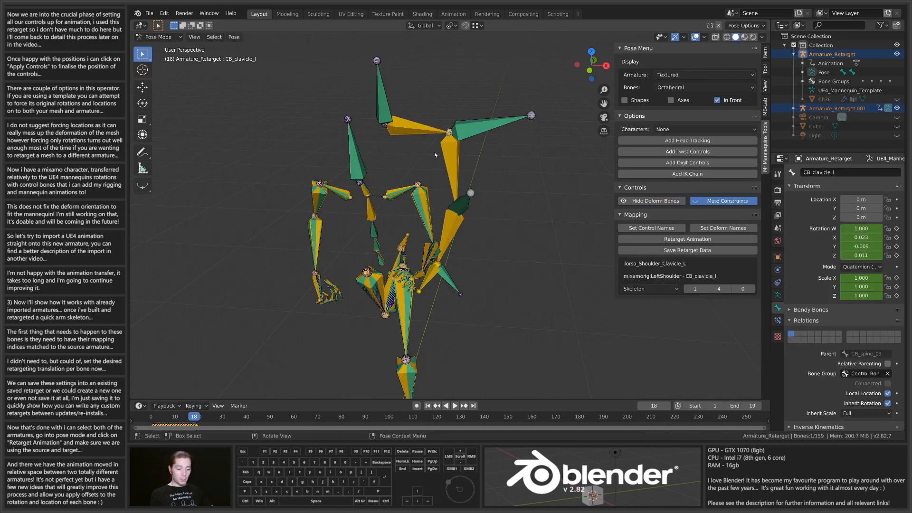
{"action": "left_click", "coordinate": [651, 201]}
{"action": "scroll", "coordinate": [387, 208], "scroll_direction": "up", "scroll_amount": 3}
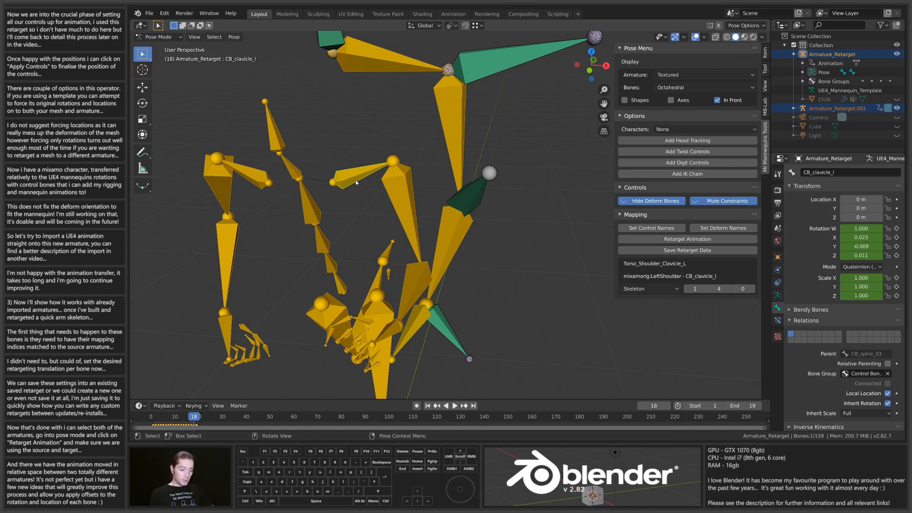
Compare the mapping of the left clavicle and arm controls in Armature_Retarget with the matching bones of the custom arm
{"action": "left_click", "coordinate": [397, 192]}
{"action": "middle_click_drag", "start_coordinate": [398, 223], "coordinate": [412, 211]}
{"action": "left_click", "coordinate": [420, 284]}
{"action": "left_click", "coordinate": [440, 308]}
{"action": "middle_click_drag", "start_coordinate": [439, 308], "coordinate": [417, 317]}
{"action": "middle_click_drag", "start_coordinate": [468, 287], "coordinate": [463, 224]}
{"action": "left_click", "coordinate": [457, 147]}
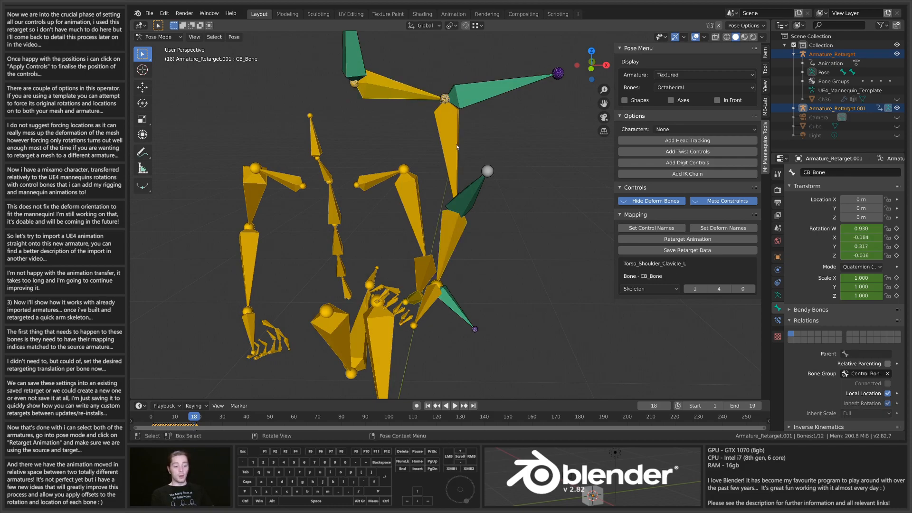
{"action": "left_click", "coordinate": [455, 226]}
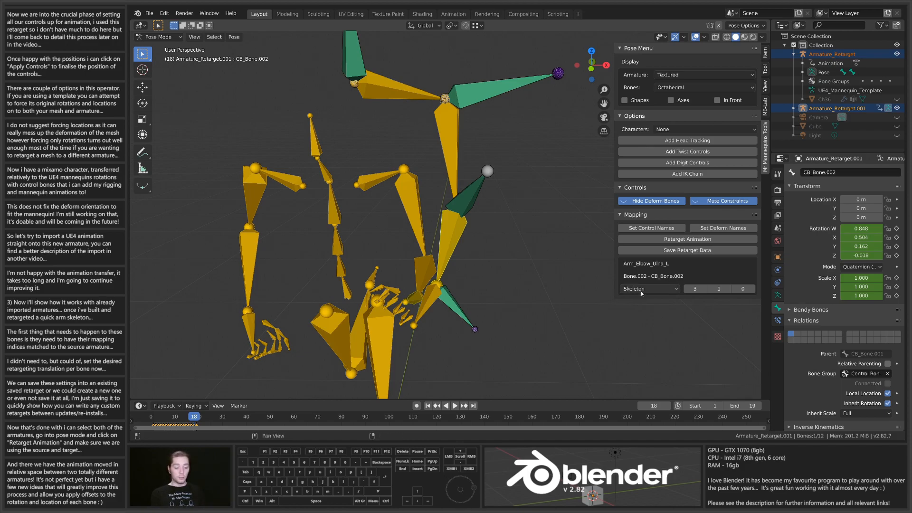
{"action": "left_click", "coordinate": [456, 160]}
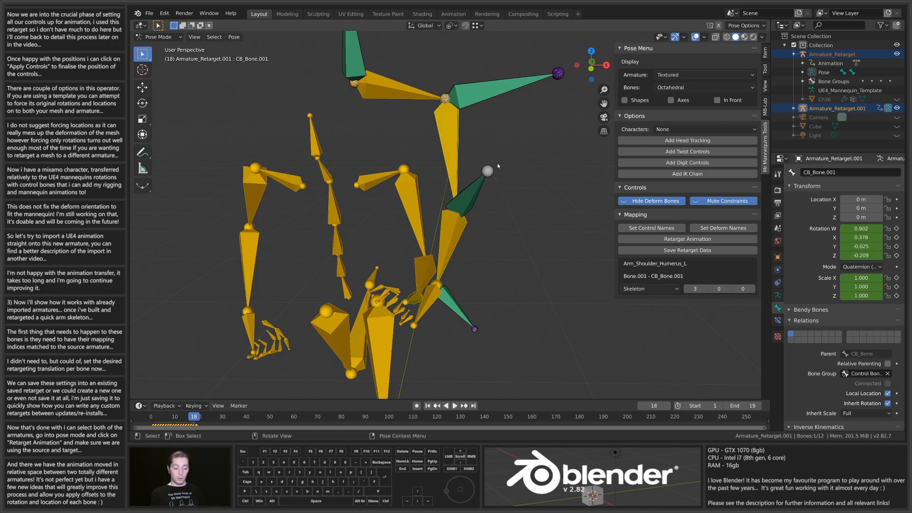
{"action": "left_click", "coordinate": [404, 90]}
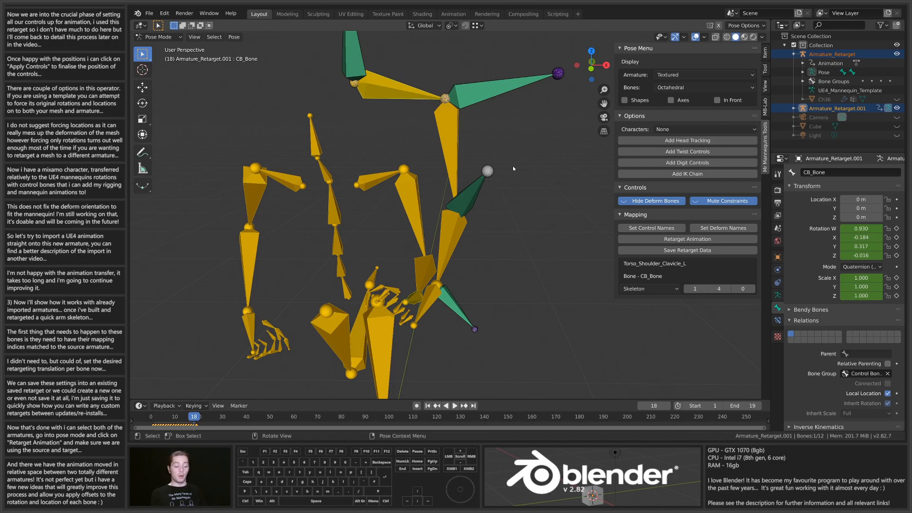
{"action": "left_click", "coordinate": [367, 185]}
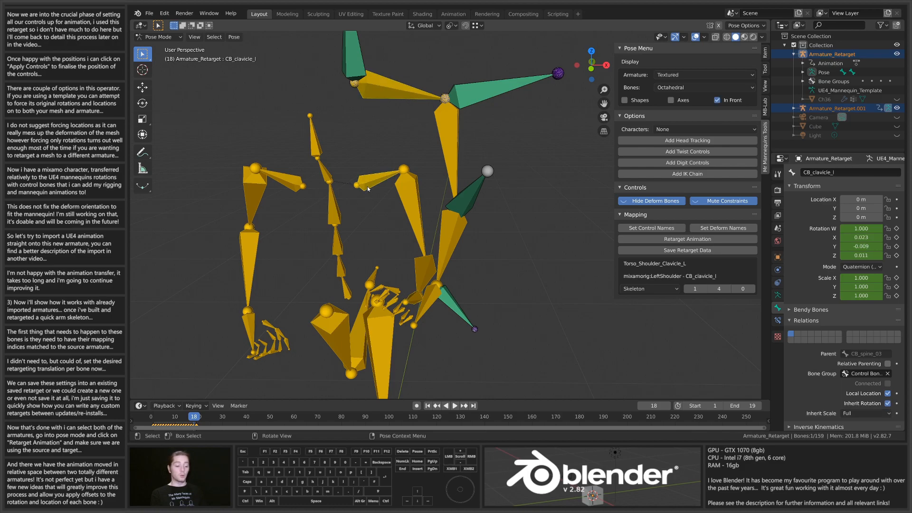
Check the transform values and mapping of CB_clavicle_l and view both armatures from other angles
{"action": "left_click", "coordinate": [765, 53]}
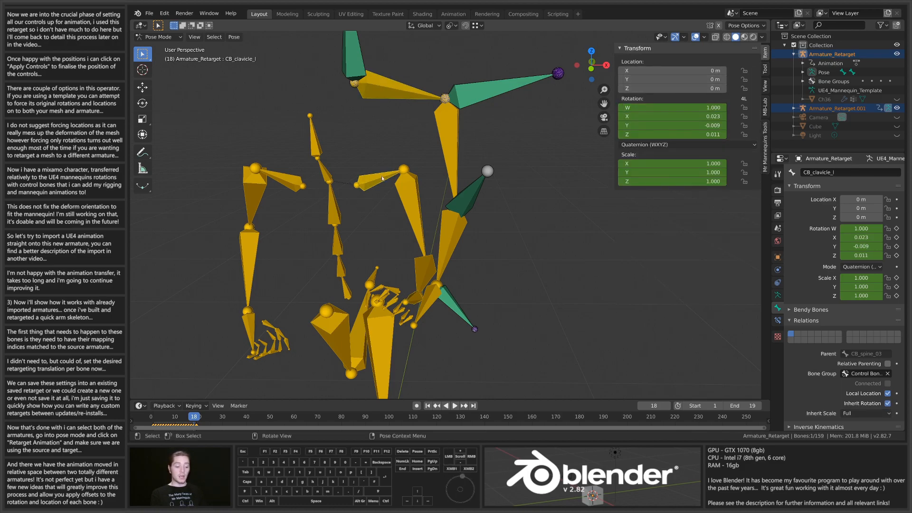
{"action": "left_click", "coordinate": [765, 145]}
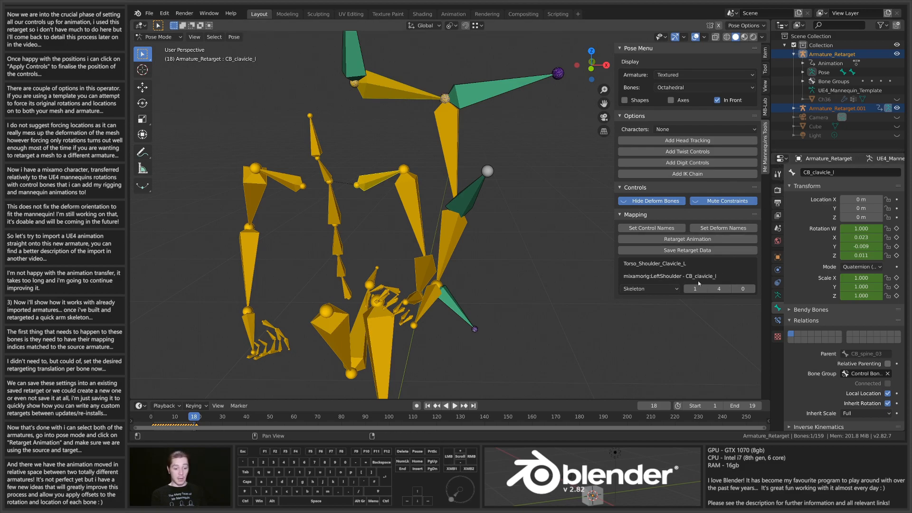
{"action": "middle_click_drag", "start_coordinate": [496, 228], "coordinate": [437, 215]}
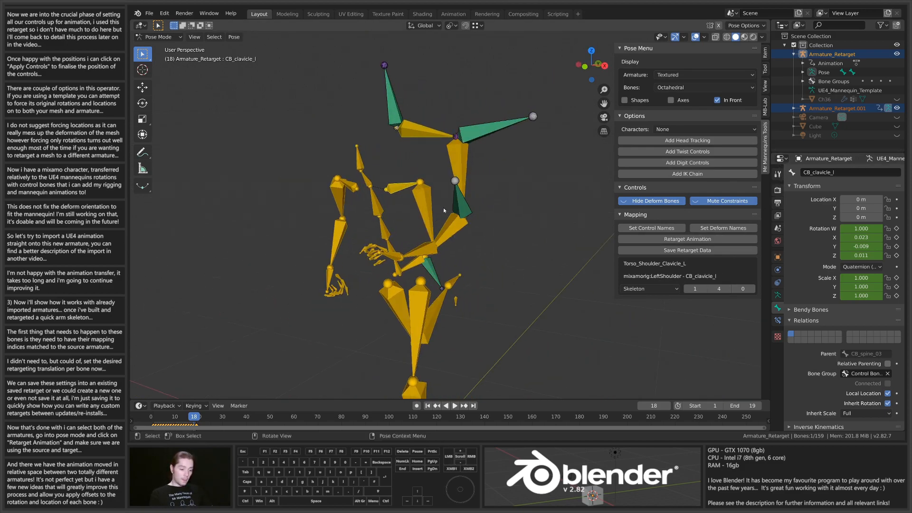
{"action": "middle_click_drag", "start_coordinate": [477, 239], "coordinate": [424, 136]}
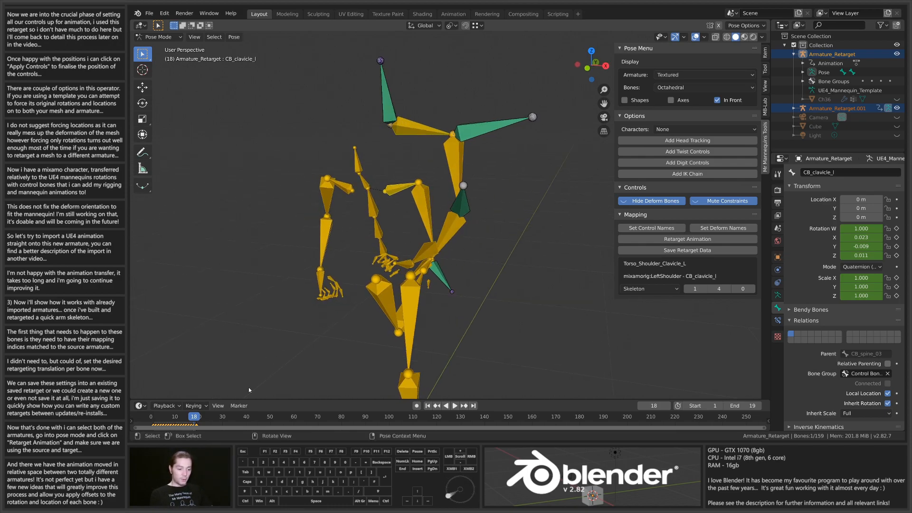
Play and scrub the animation to frame 19, inspecting CB_Bone.002 on the custom arm from several angles
{"action": "key", "text": "space"}
{"action": "left_click", "coordinate": [182, 425]}
{"action": "left_click_drag", "start_coordinate": [182, 425], "coordinate": [195, 427]}
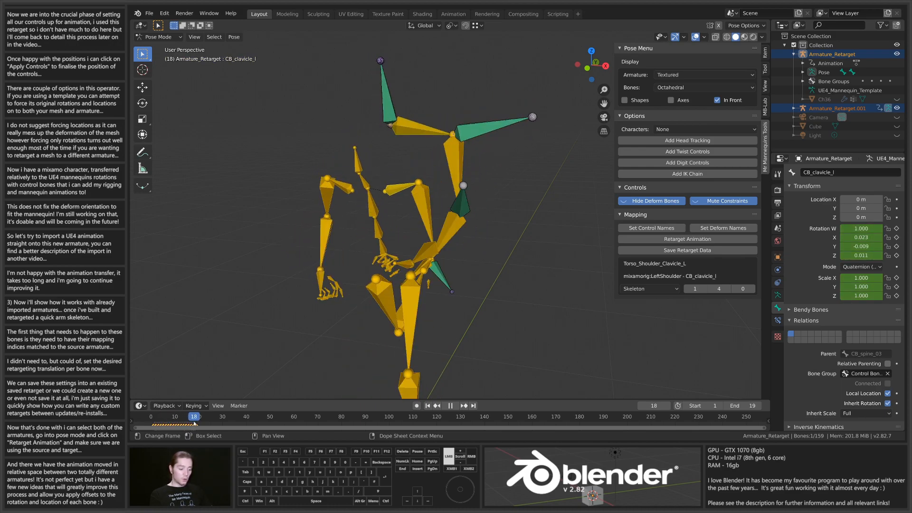
{"action": "key", "text": "space"}
{"action": "left_click", "coordinate": [460, 243]}
{"action": "scroll", "coordinate": [460, 243], "scroll_direction": "up", "scroll_amount": 2}
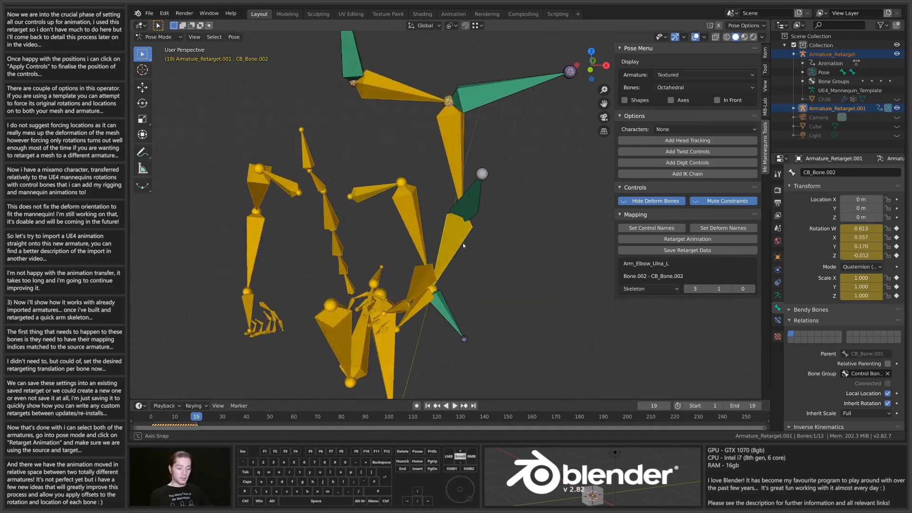
{"action": "middle_click_drag", "start_coordinate": [466, 252], "coordinate": [447, 264]}
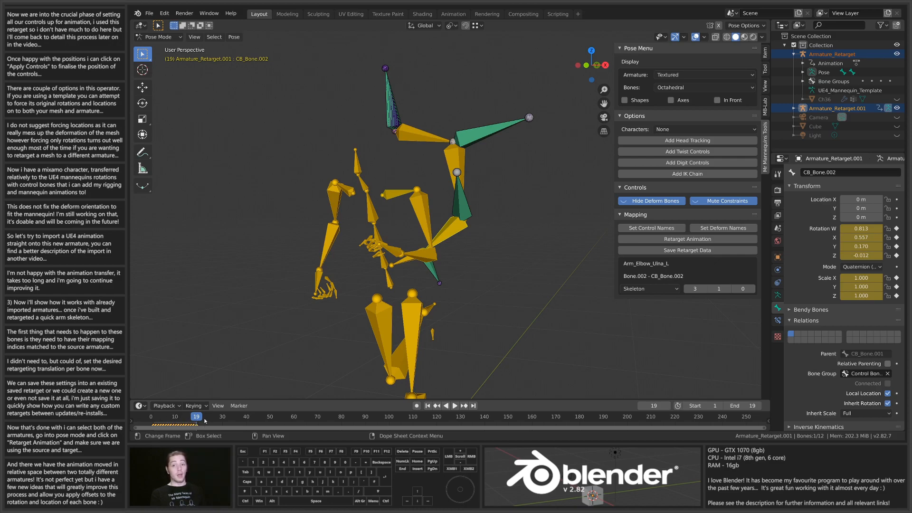
{"action": "mouse_move", "coordinate": [523, 232]}
{"action": "middle_mouse_down"}
{"action": "mouse_move", "coordinate": [367, 245]}
{"action": "mouse_move", "coordinate": [472, 234]}
{"action": "mouse_move", "coordinate": [420, 250]}
{"action": "mouse_move", "coordinate": [511, 257]}
{"action": "mouse_move", "coordinate": [510, 243]}
{"action": "middle_mouse_up"}
{"action": "mouse_move", "coordinate": [196, 419]}
{"action": "left_mouse_down"}
{"action": "mouse_move", "coordinate": [161, 421]}
{"action": "mouse_move", "coordinate": [197, 420]}
{"action": "left_mouse_up"}
Examine CB_lowerarm_l on the source armature and compare its pose with the custom arm from several angles
{"action": "middle_click_drag", "start_coordinate": [404, 265], "coordinate": [473, 217]}
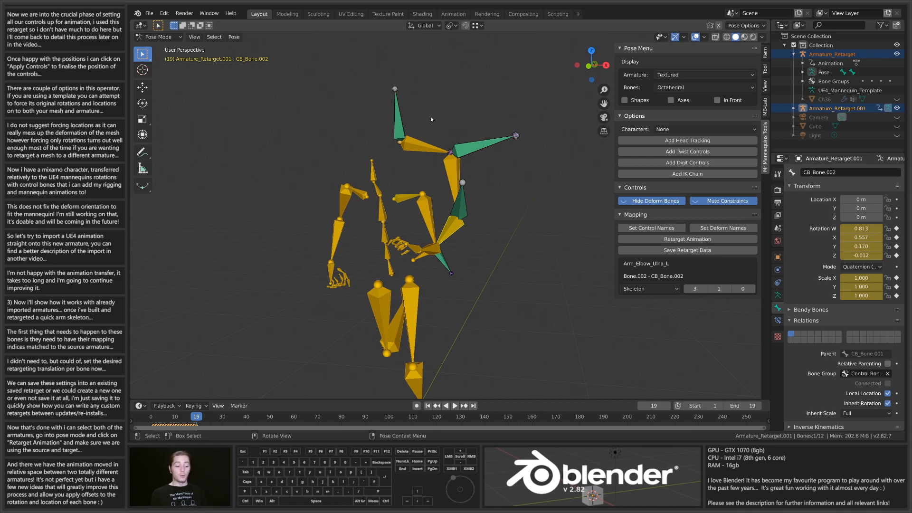
{"action": "scroll", "coordinate": [438, 179], "scroll_direction": "up", "scroll_amount": 3}
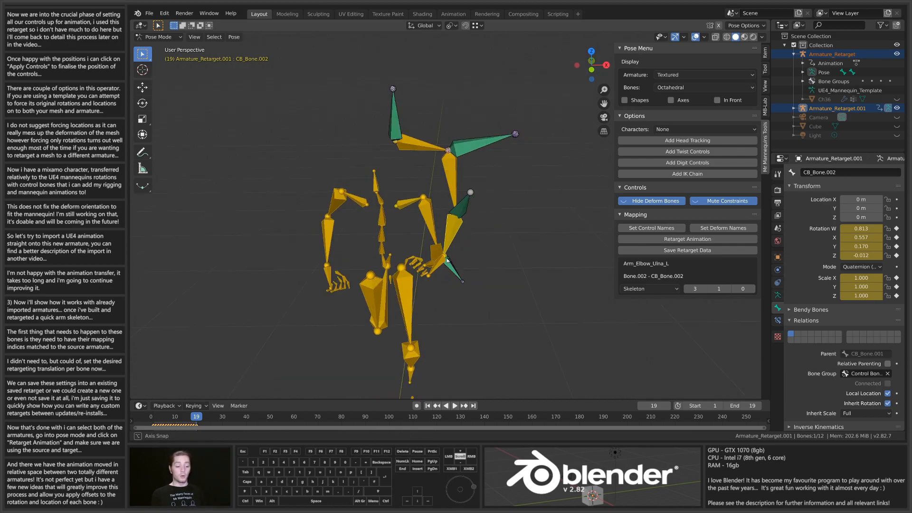
{"action": "left_click", "coordinate": [425, 278]}
{"action": "middle_click_drag", "start_coordinate": [425, 278], "coordinate": [393, 144]}
{"action": "scroll", "coordinate": [354, 257], "scroll_direction": "down", "scroll_amount": 1}
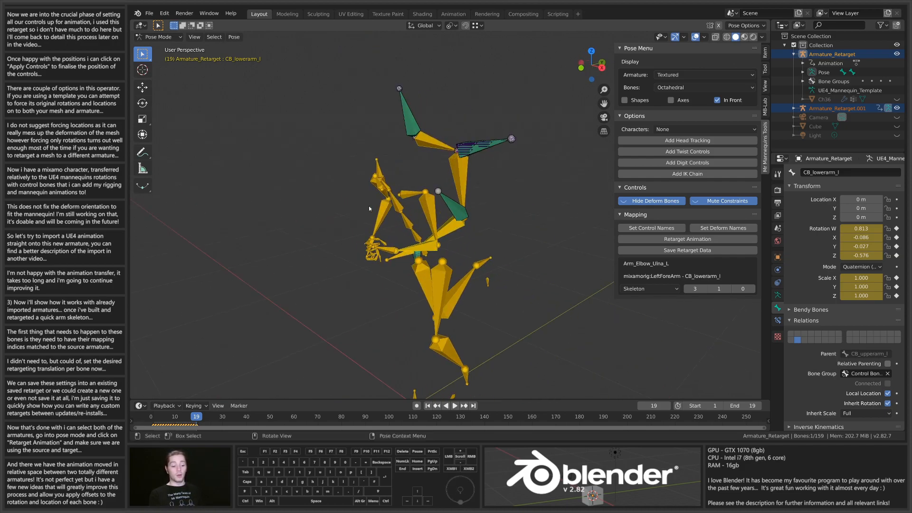
{"action": "middle_click_drag", "start_coordinate": [369, 206], "coordinate": [386, 206]}
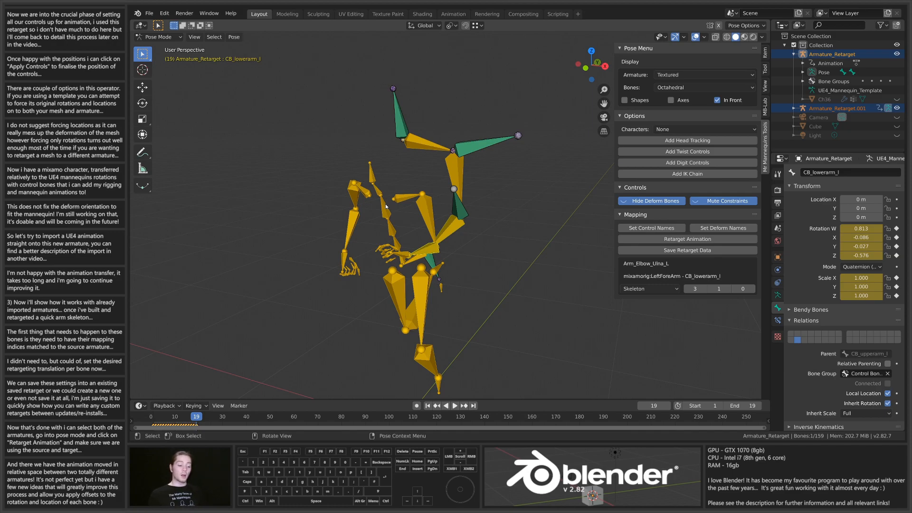
{"action": "scroll", "coordinate": [481, 275], "scroll_direction": "down", "scroll_amount": 1}
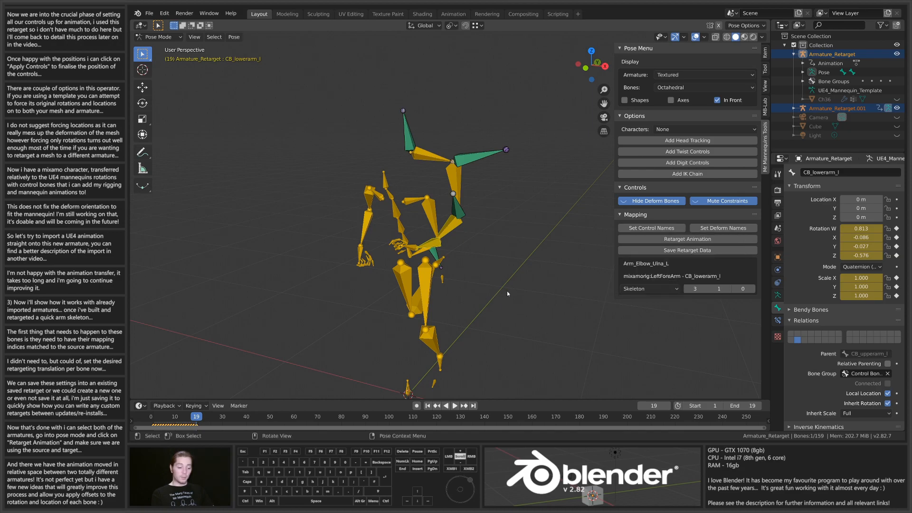
{"action": "middle_click_drag", "start_coordinate": [507, 290], "coordinate": [473, 241]}
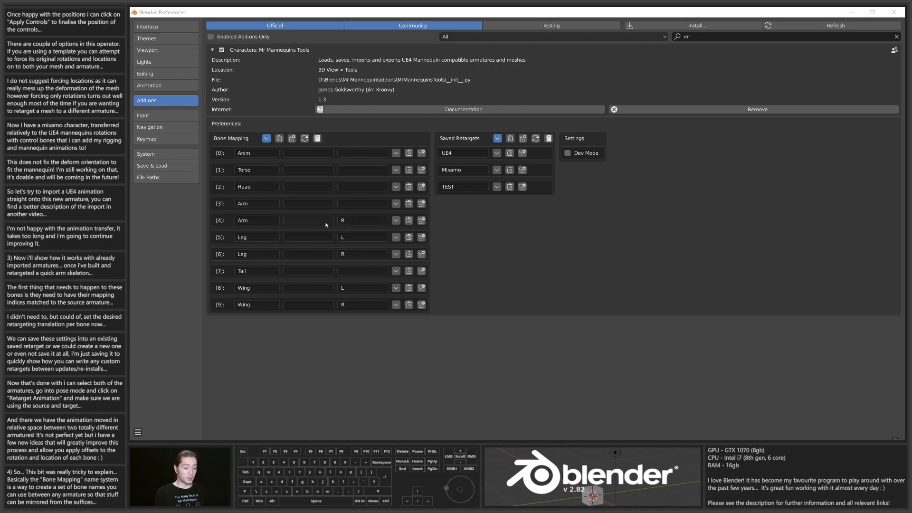
Set the suffix of the Arm mapping at index 3 to L and expand its list of parts in the add-on preferences
{"action": "left_click", "coordinate": [396, 204]}
{"action": "type", "text": "L"}
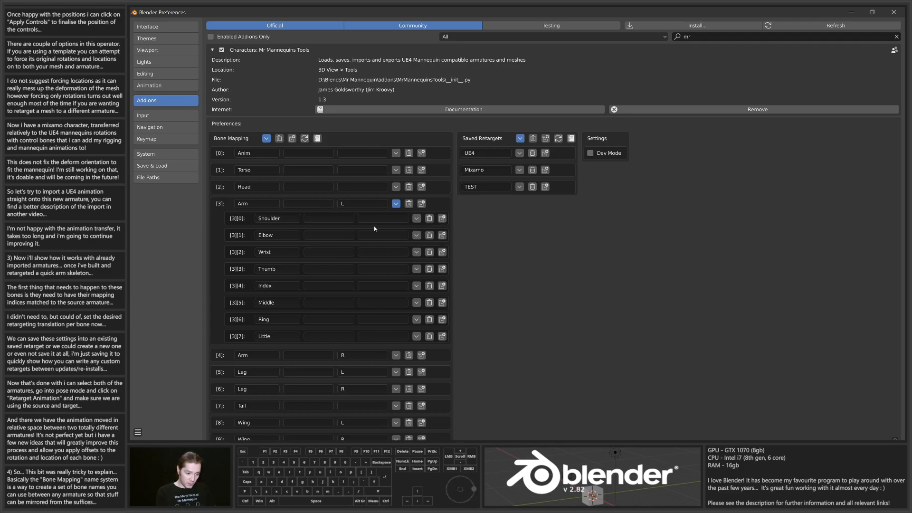
Examine the bone mapping hierarchy of the left Arm by expanding and collapsing the part and its Shoulder joint
{"action": "left_click", "coordinate": [417, 218]}
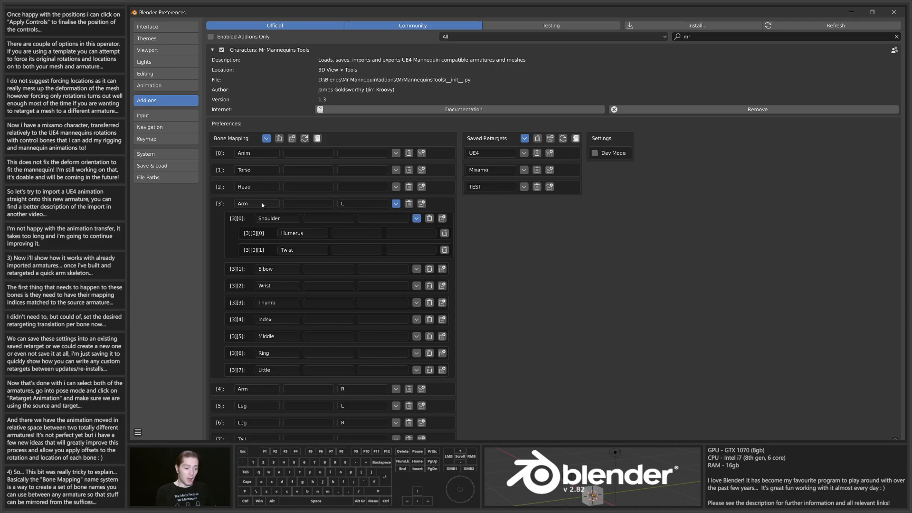
{"action": "left_click", "coordinate": [396, 204]}
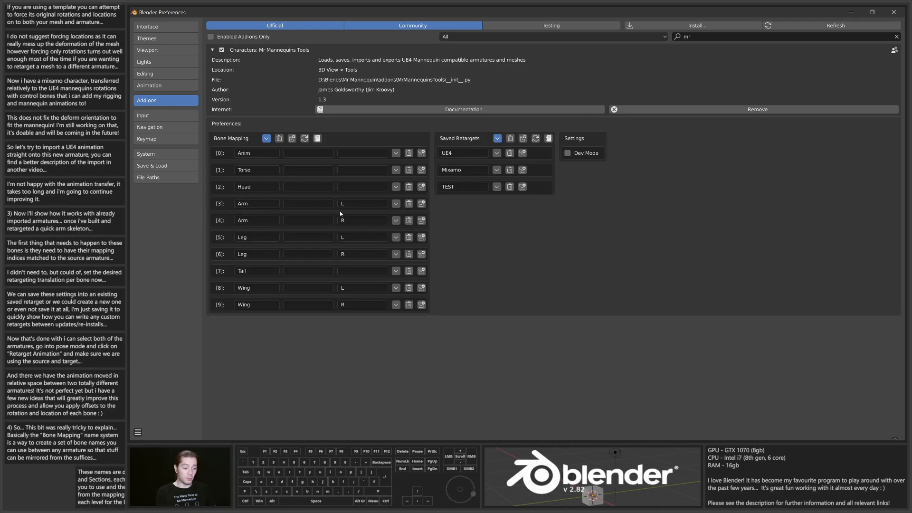
{"action": "left_click", "coordinate": [396, 204]}
{"action": "left_click", "coordinate": [416, 219]}
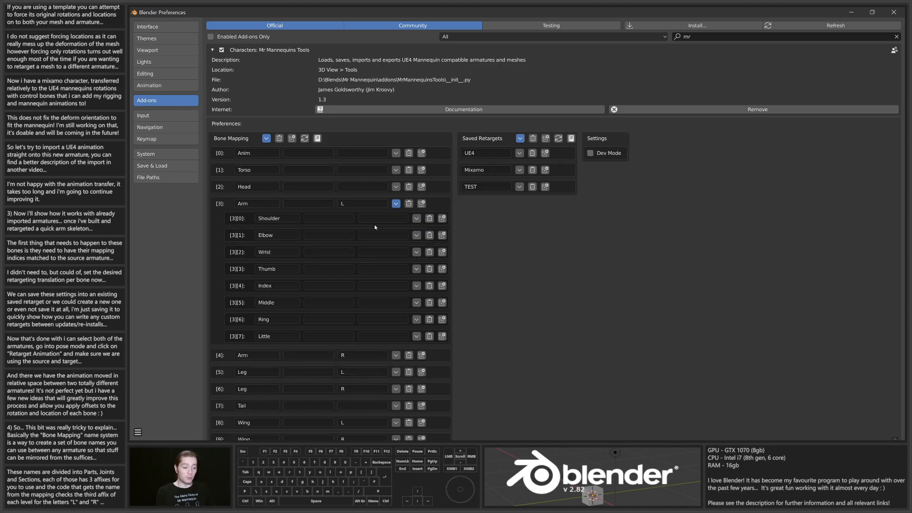
Set the left Arm's Shoulder joint affixes to 01 for the second and R for the third, with its sections expanded
{"action": "left_click", "coordinate": [417, 219]}
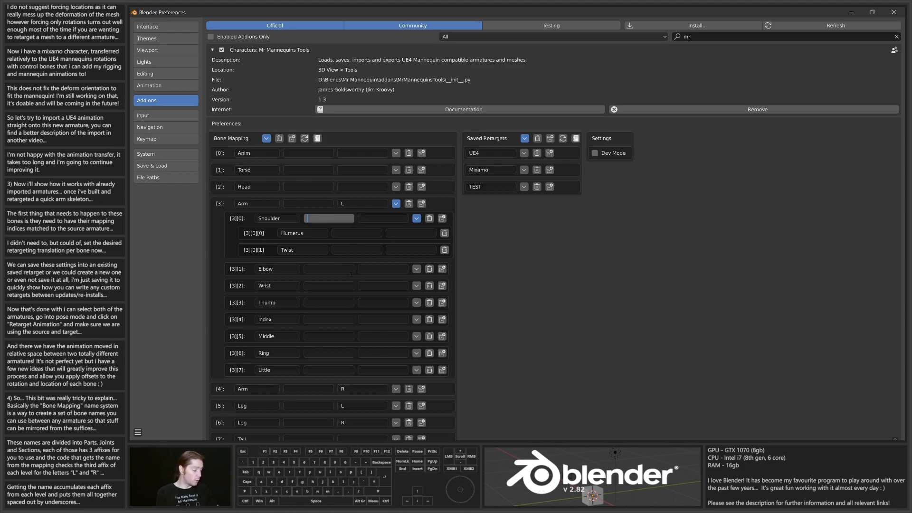
{"action": "type", "text": "1"}
{"action": "left_click", "coordinate": [371, 217]}
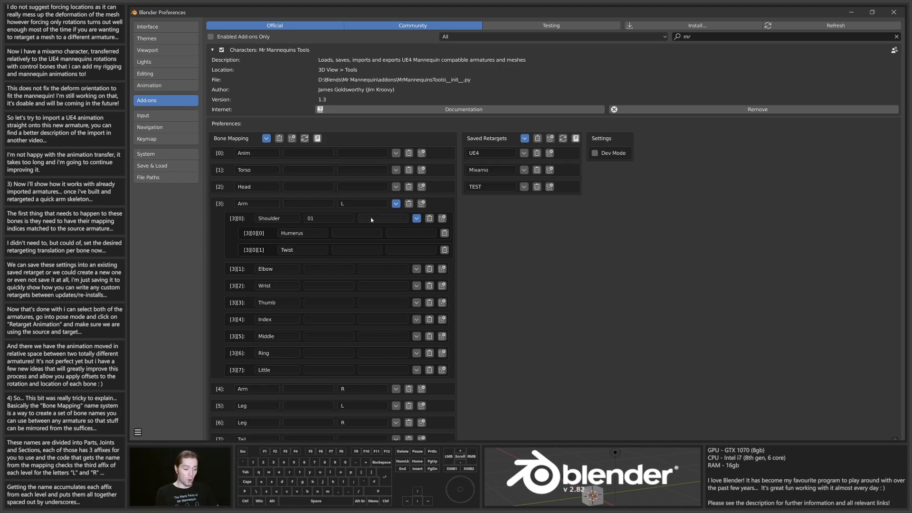
{"action": "type", "text": "R"}
Set the Humerus section's second affix to Test and its third affix to Something under the left Arm's Shoulder joint
{"action": "left_click", "coordinate": [355, 233]}
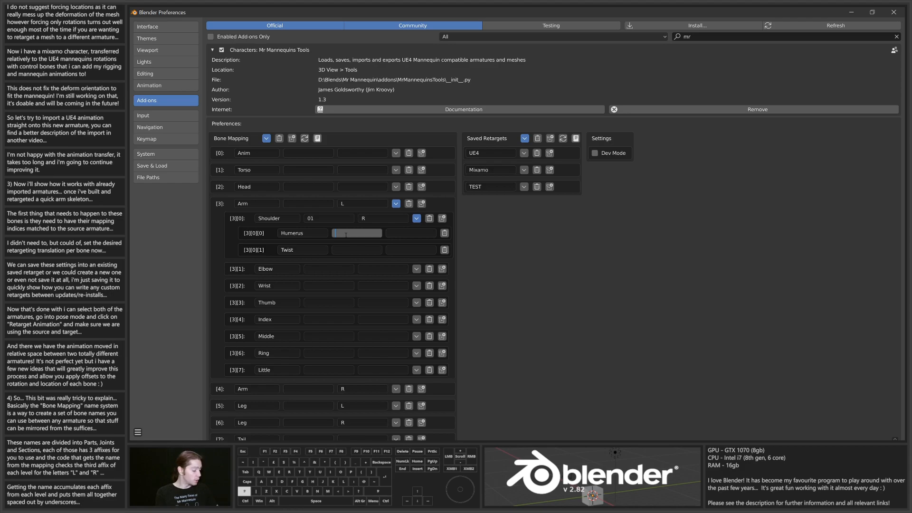
{"action": "type", "text": "Test"}
{"action": "left_click", "coordinate": [402, 232]}
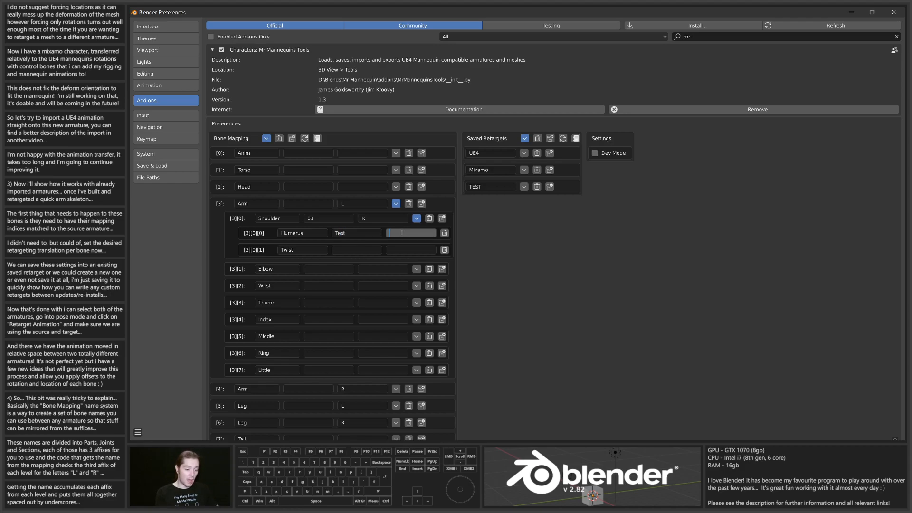
{"action": "type", "text": "Somet"}
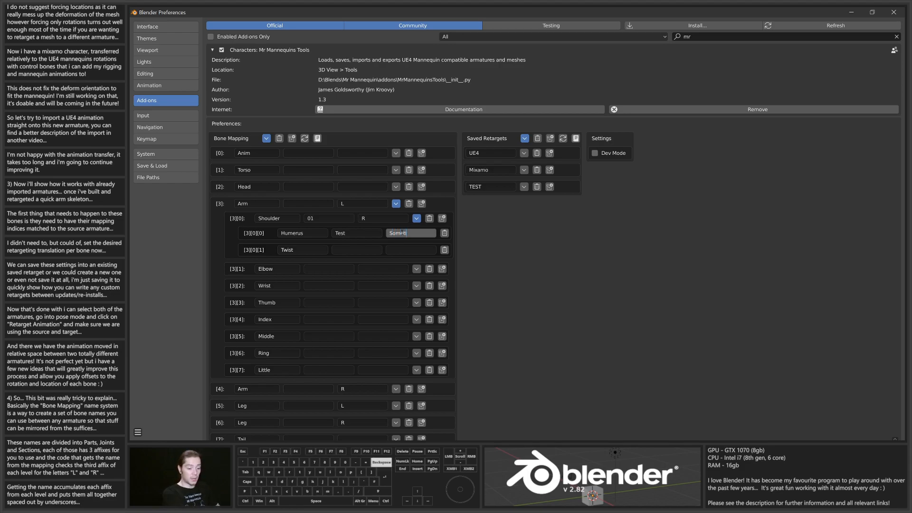
{"action": "type", "text": "hin"}
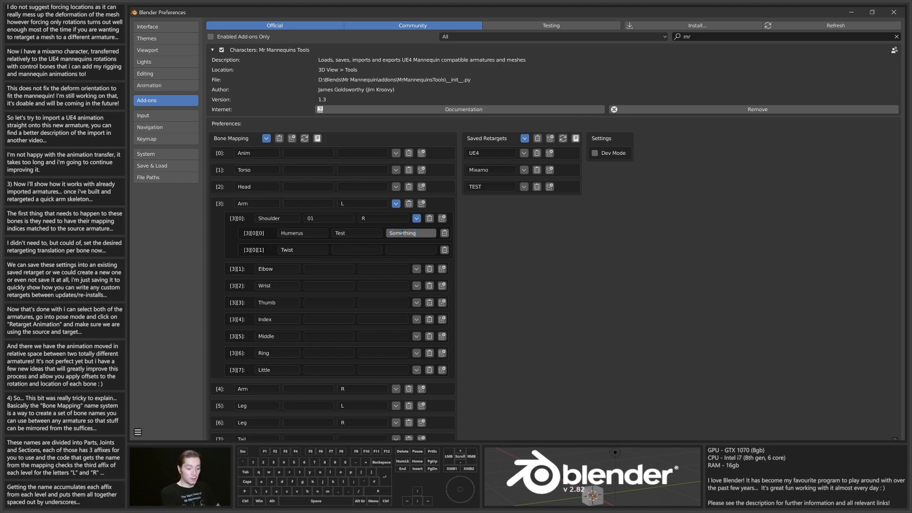
Set the third affix of the Humerus section under Arm > Shoulder to Something
{"action": "type", "text": "g"}
{"action": "key", "text": "Return"}
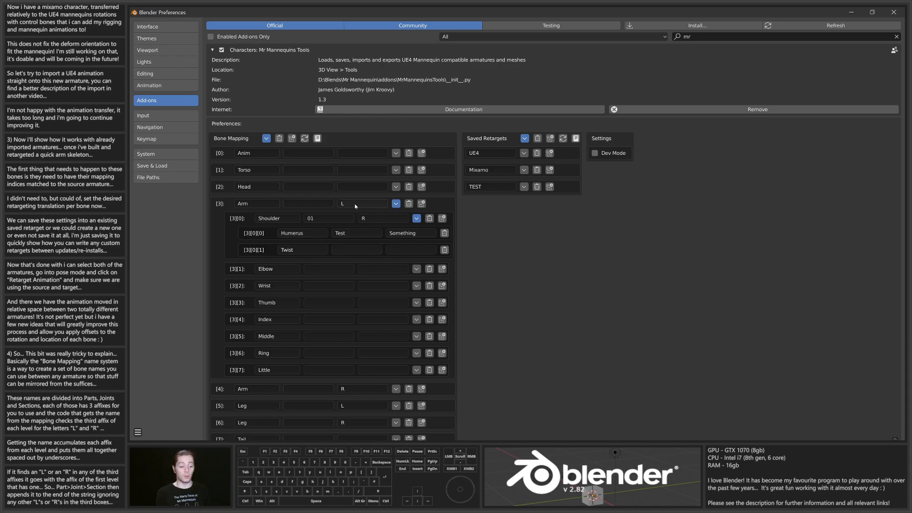
Examine the third affixes of the left Arm part and its Shoulder joint in the bone mapping
{"action": "left_click", "coordinate": [369, 204]}
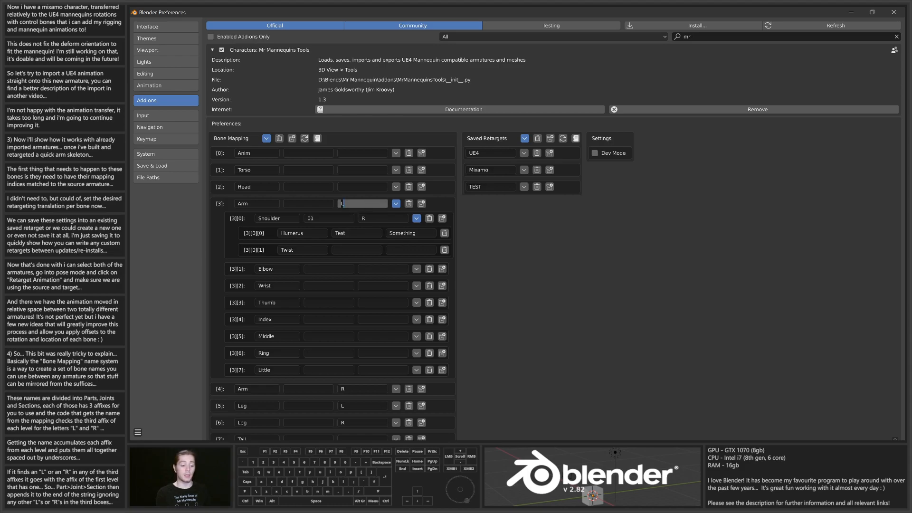
{"action": "left_click", "coordinate": [363, 218]}
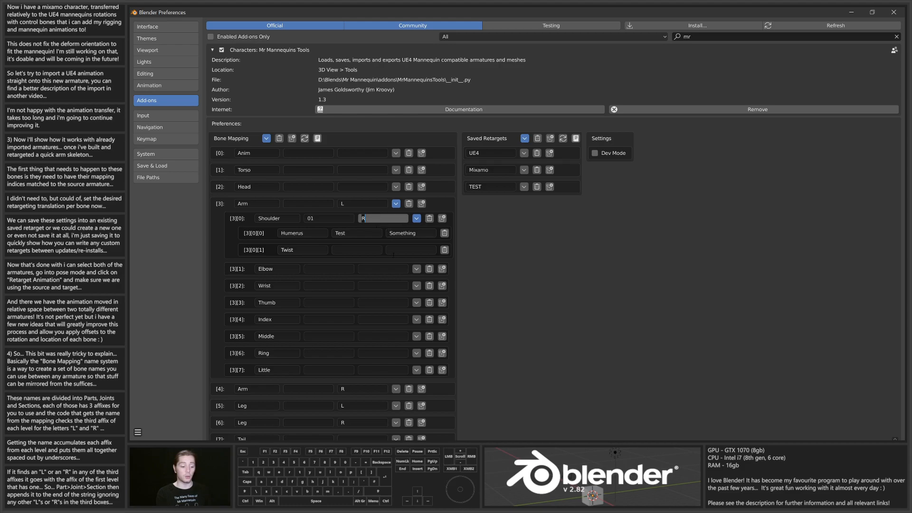
{"action": "key", "text": "Return"}
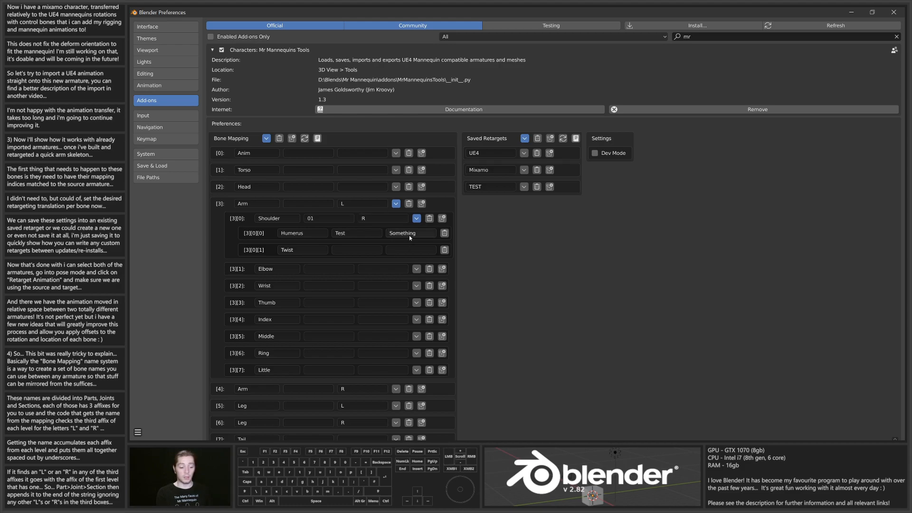
{"action": "left_click", "coordinate": [488, 253]}
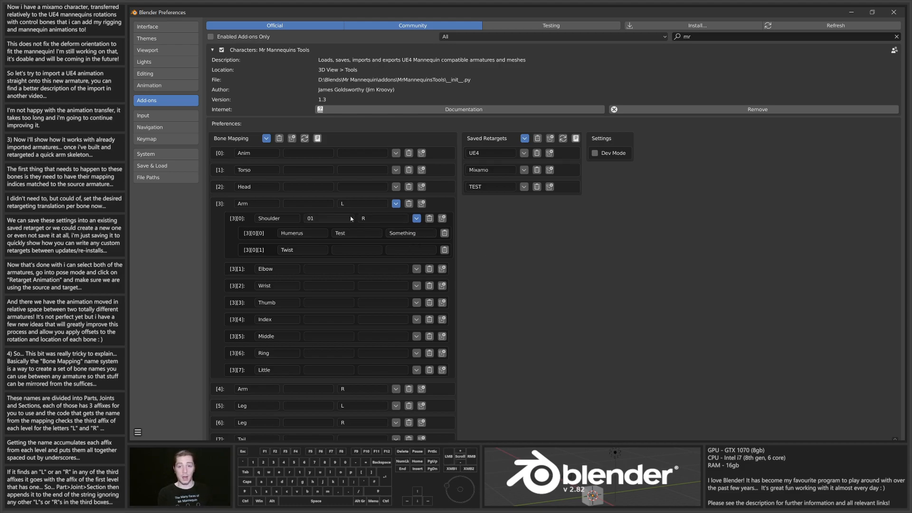
{"action": "left_click", "coordinate": [371, 218]}
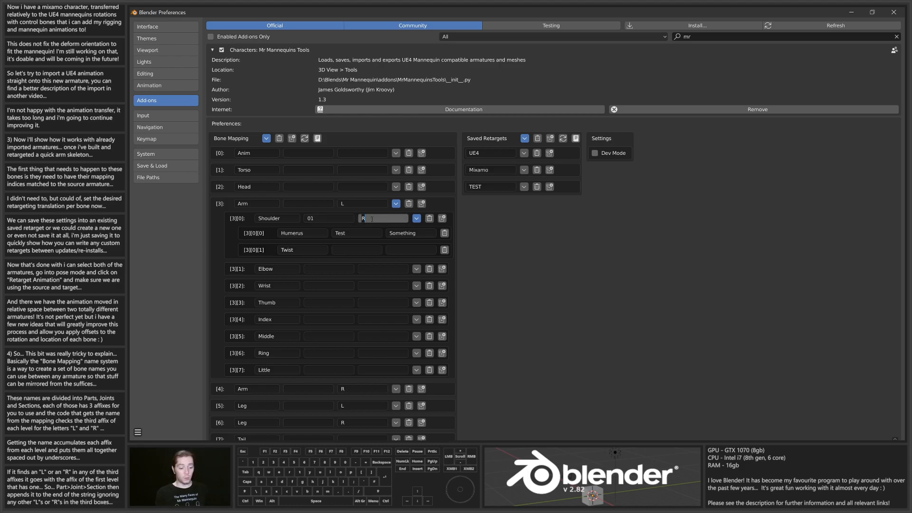
{"action": "left_click", "coordinate": [366, 219]}
{"action": "left_click", "coordinate": [346, 204]}
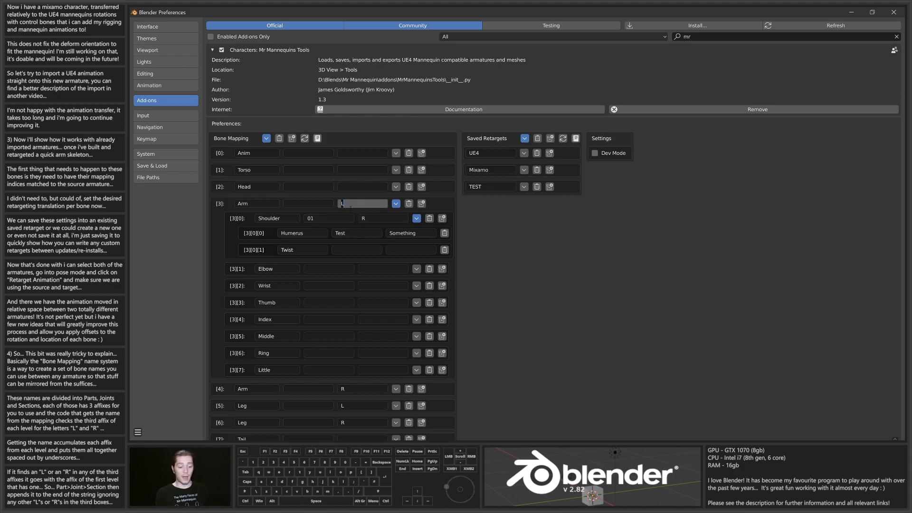
{"action": "left_click", "coordinate": [304, 208]}
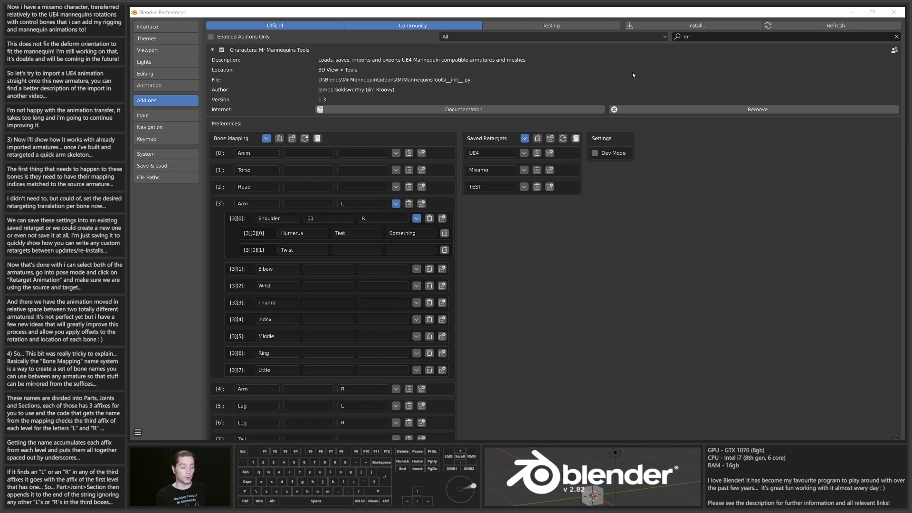
Return from the preferences to the scene and hide the root_Retarget and root armatures in Object Mode
{"action": "left_click", "coordinate": [850, 13]}
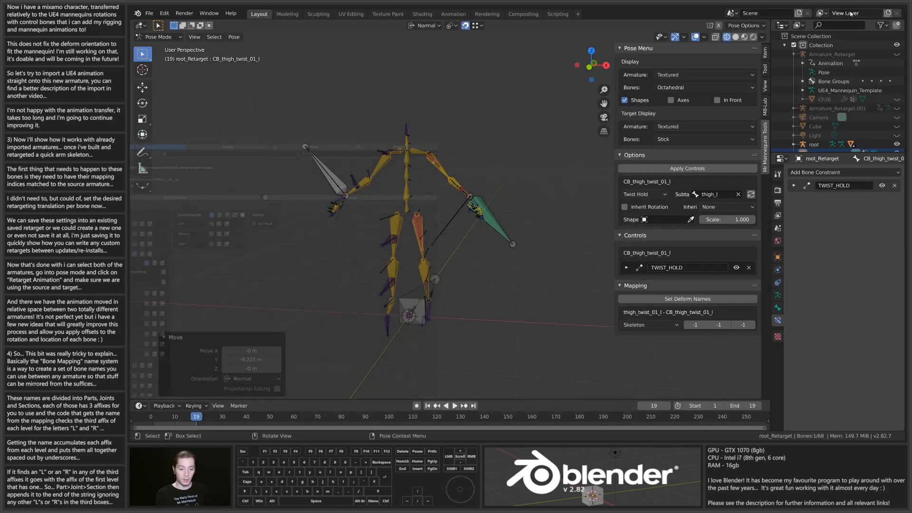
{"action": "middle_click_drag", "start_coordinate": [496, 221], "coordinate": [492, 244]}
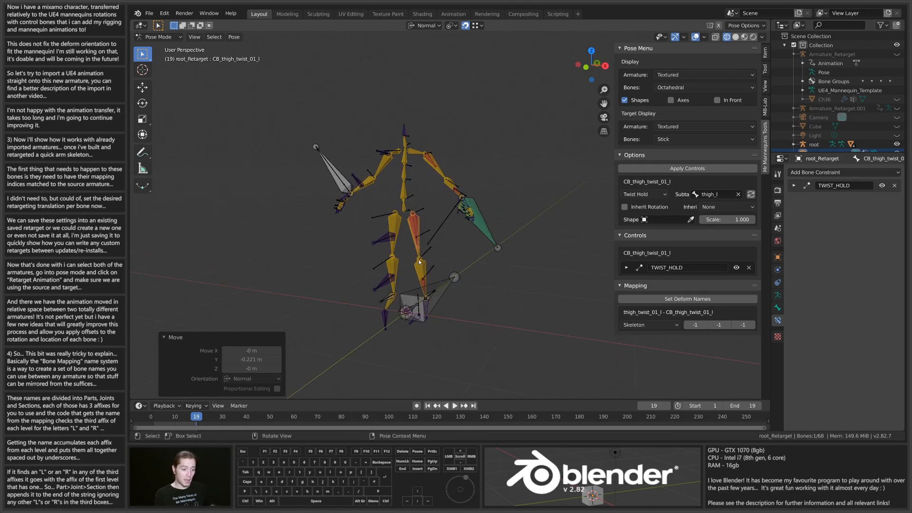
{"action": "key", "text": "ctrl+Tab"}
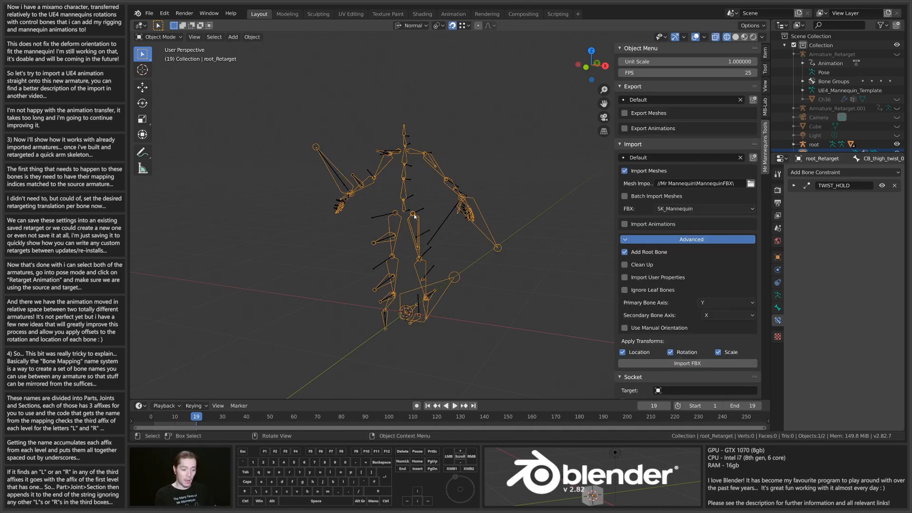
{"action": "key", "text": "h"}
{"action": "left_click", "coordinate": [413, 187]}
{"action": "key", "text": "h"}
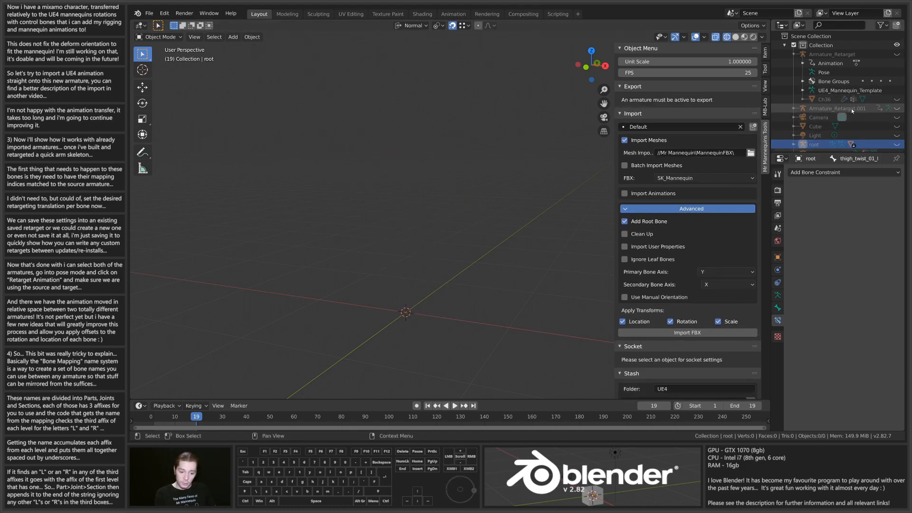
Unhide Armature_Retarget and switch it to Pose Mode with its left lower arm bone selected
{"action": "left_click", "coordinate": [896, 55]}
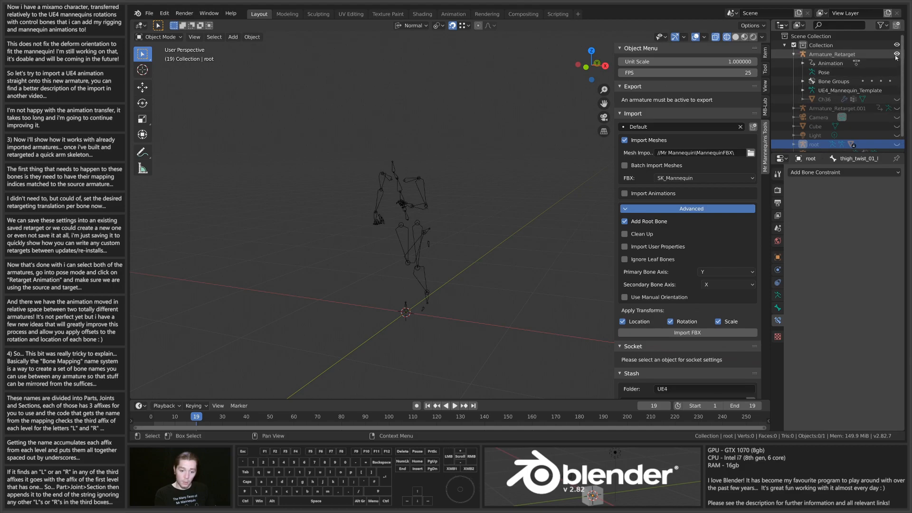
{"action": "left_click", "coordinate": [418, 208]}
{"action": "key", "text": "ctrl+Tab"}
{"action": "left_click", "coordinate": [418, 210]}
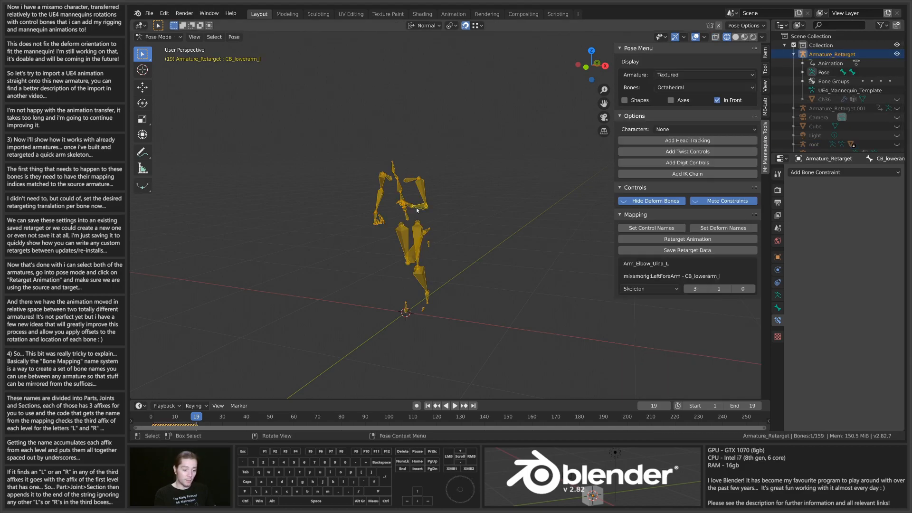
Select the right upper arm bone to check its mapping name, and reopen the add-on preferences
{"action": "scroll", "coordinate": [443, 242], "scroll_direction": "up", "scroll_amount": 5}
{"action": "left_click", "coordinate": [370, 151]}
{"action": "middle_click_drag", "start_coordinate": [370, 150], "coordinate": [283, 127]}
{"action": "left_click", "coordinate": [283, 126]}
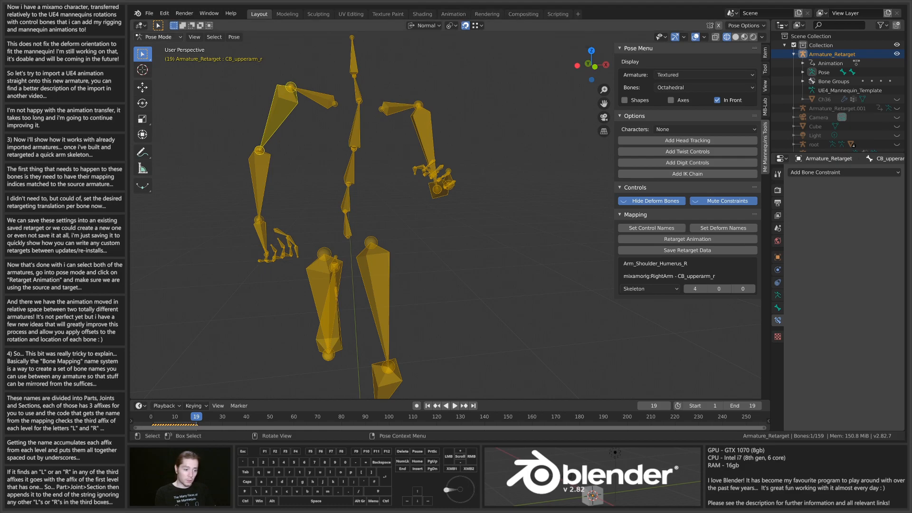
{"action": "left_click", "coordinate": [164, 14]}
{"action": "left_click", "coordinate": [190, 143]}
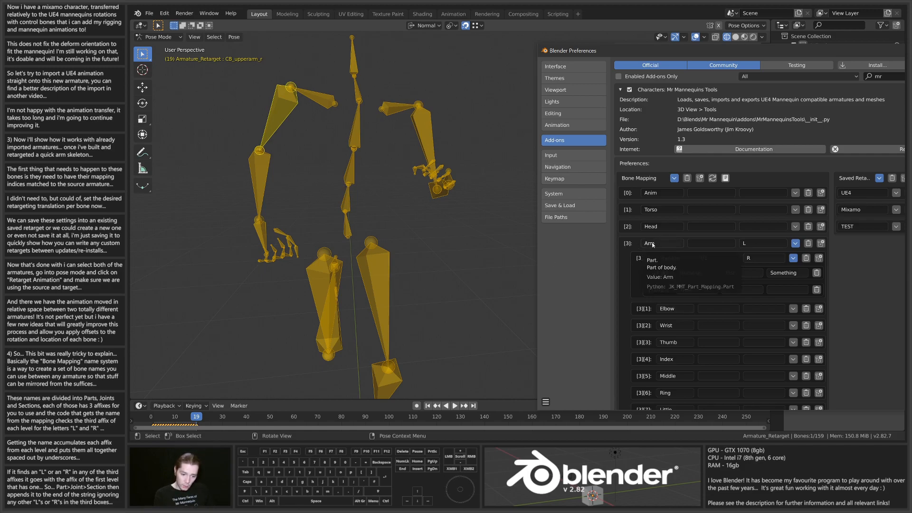
Select the left upper arm bone and place the preferences window so the bone's Mapping section stays in view
{"action": "left_click", "coordinate": [423, 134]}
{"action": "middle_click_drag", "start_coordinate": [537, 170], "coordinate": [511, 172]}
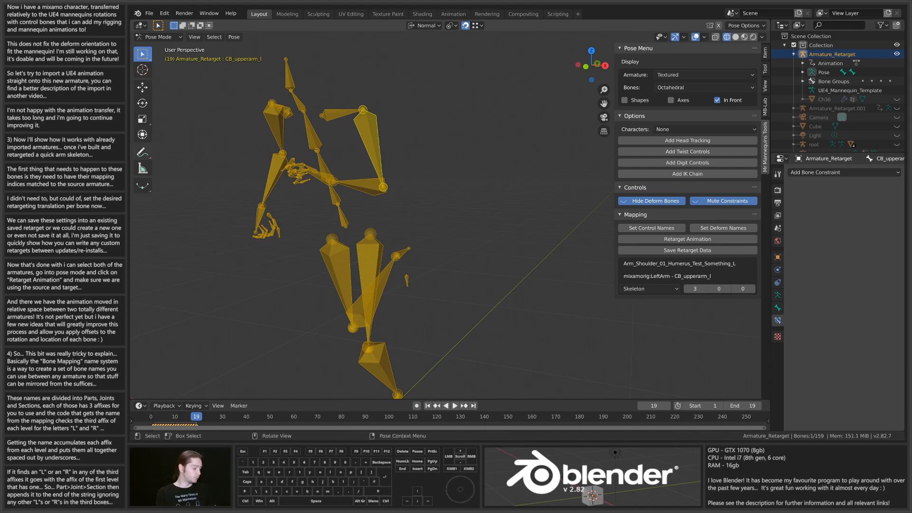
{"action": "left_click", "coordinate": [904, 238]}
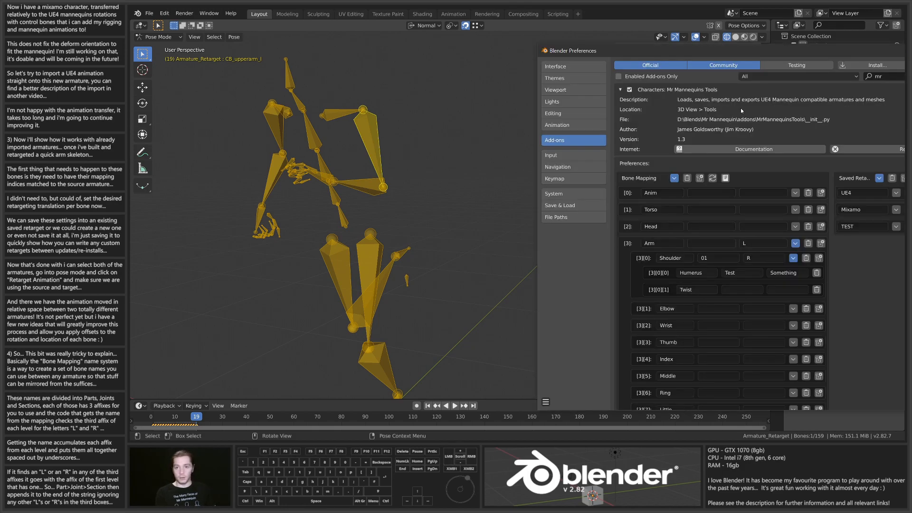
{"action": "left_click_drag", "start_coordinate": [766, 54], "coordinate": [396, 29]}
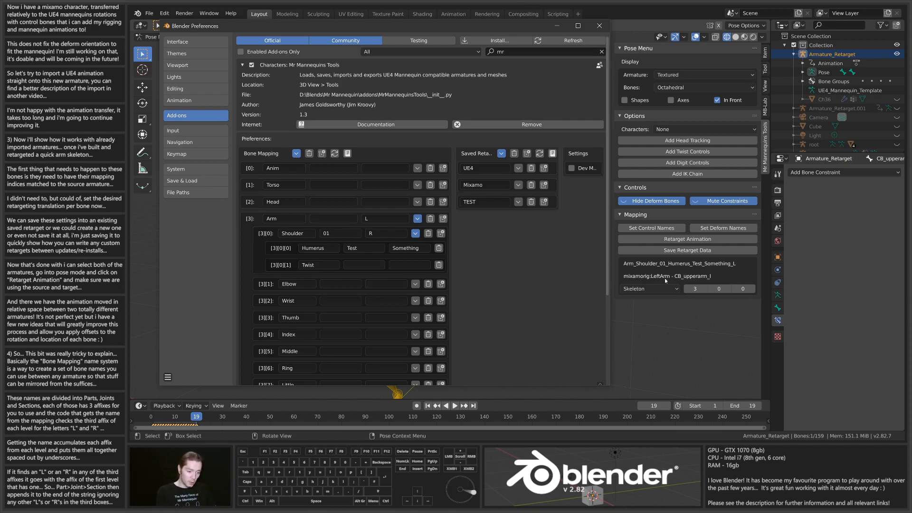
Set the Humerus section's third affix to L
{"action": "left_click", "coordinate": [408, 248]}
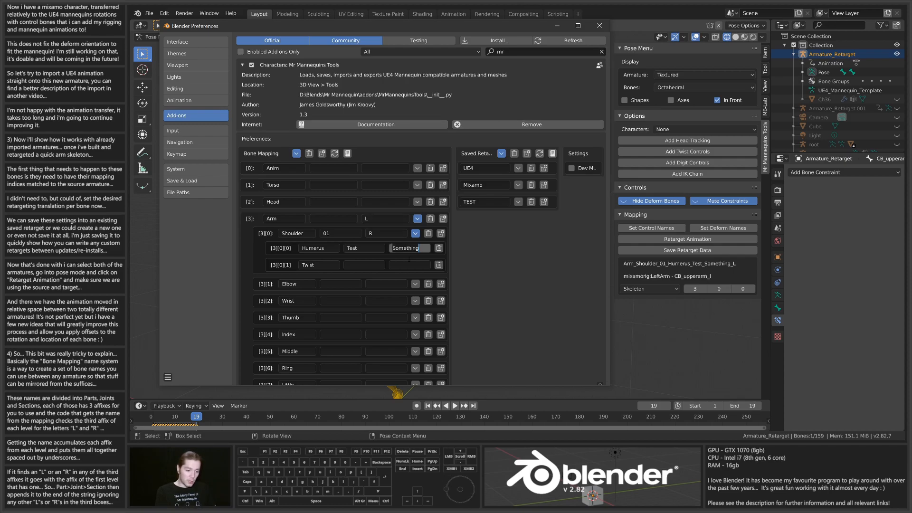
{"action": "type", "text": "L"}
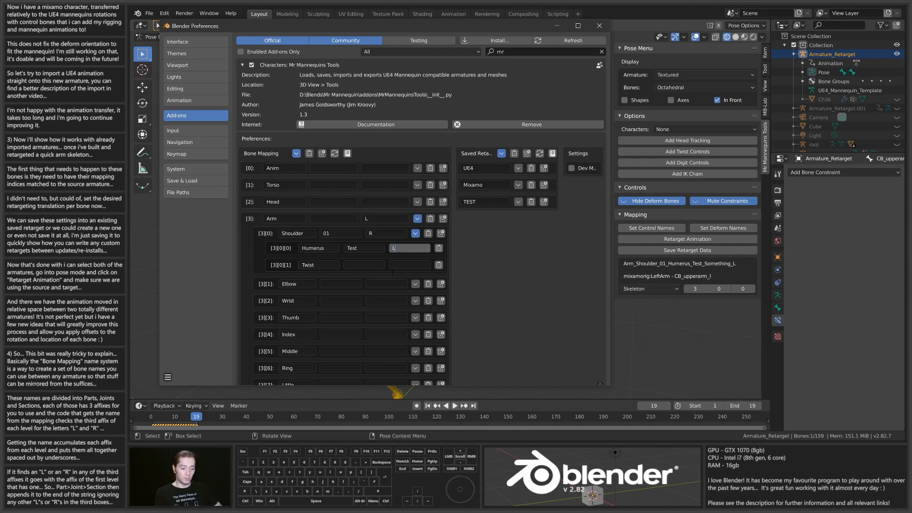
{"action": "left_click", "coordinate": [392, 275]}
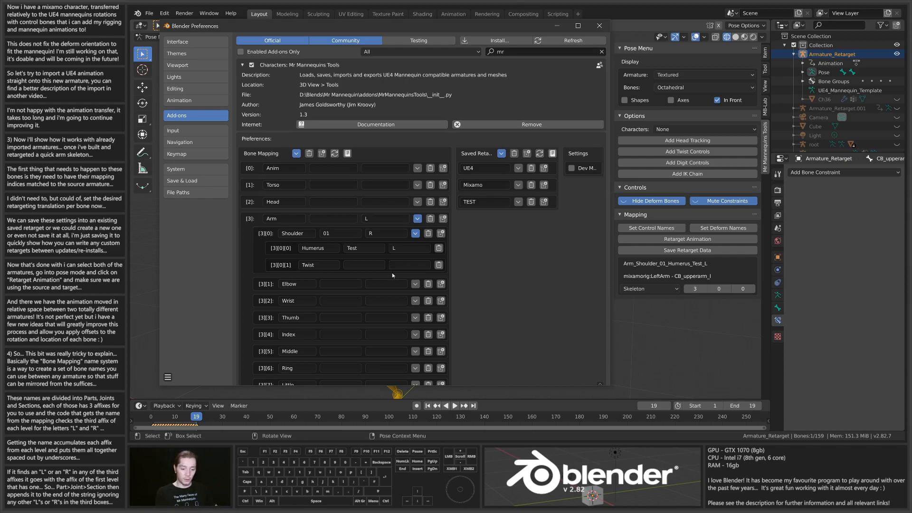
Try R as the Humerus section's third affix and check the Arm part's third affix against it
{"action": "left_click", "coordinate": [405, 249]}
{"action": "type", "text": "R"}
{"action": "left_click", "coordinate": [367, 274]}
{"action": "left_click", "coordinate": [366, 219]}
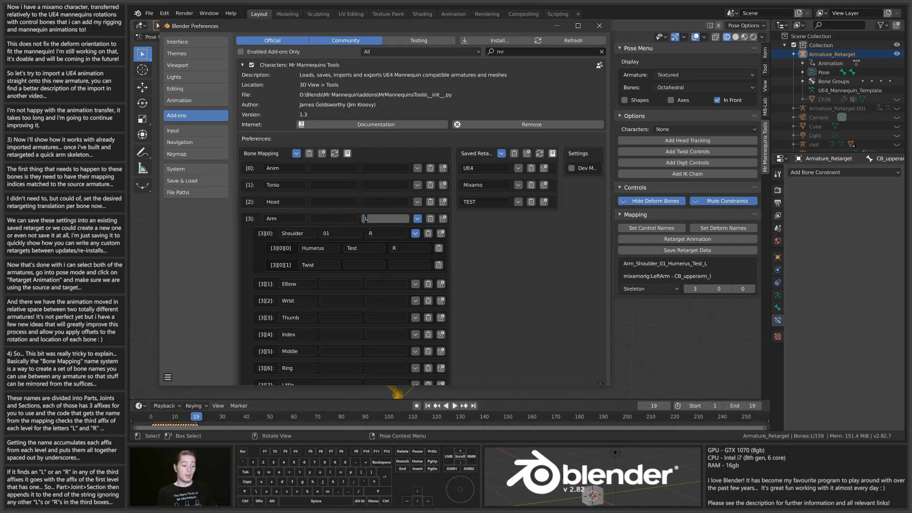
{"action": "key", "text": "Return"}
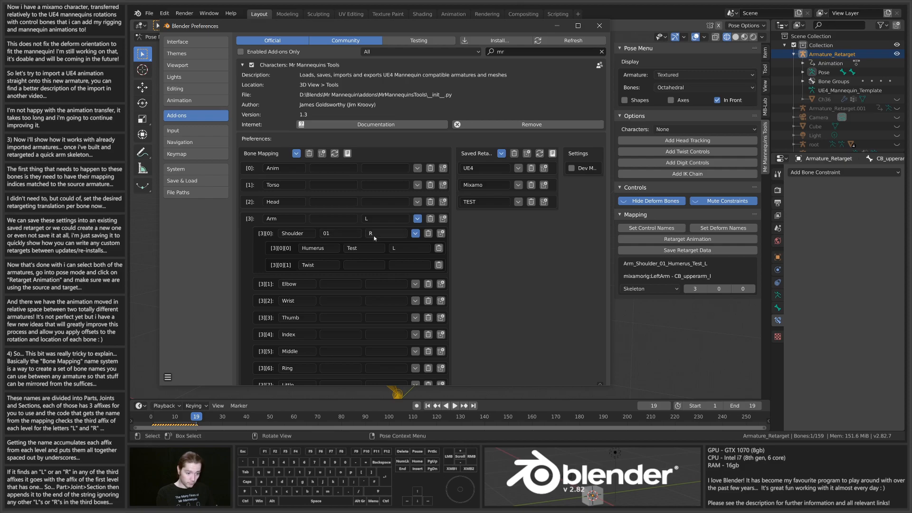
Set the left Arm part's second affix to Test and its third affix to Demo
{"action": "left_click", "coordinate": [334, 218]}
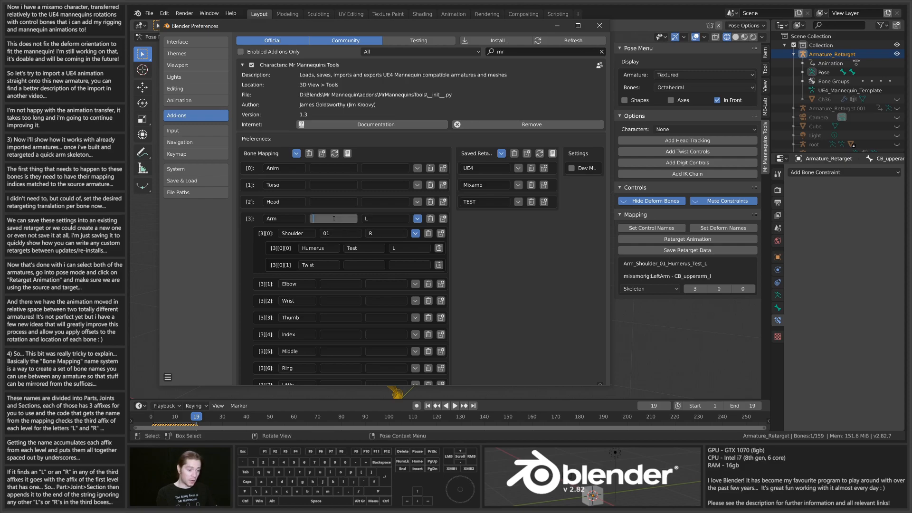
{"action": "type", "text": "Test"}
{"action": "left_click", "coordinate": [374, 219]}
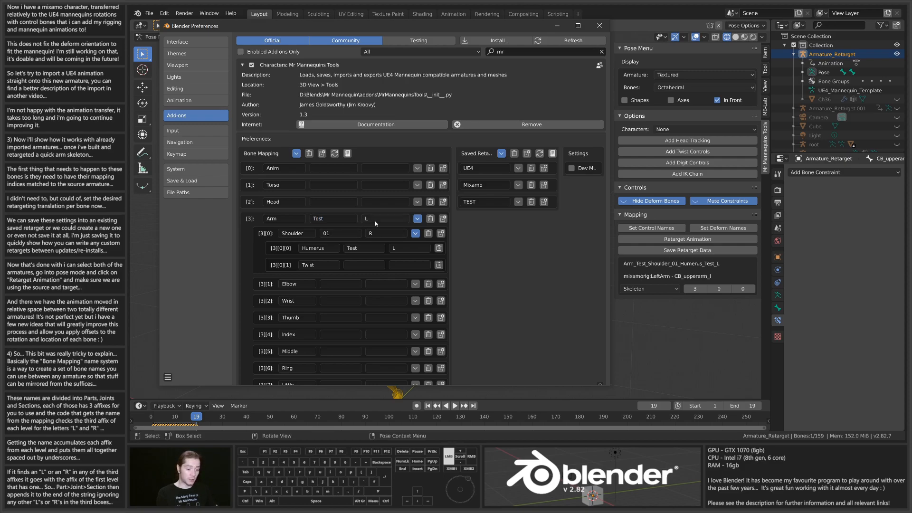
{"action": "type", "text": "Demo"}
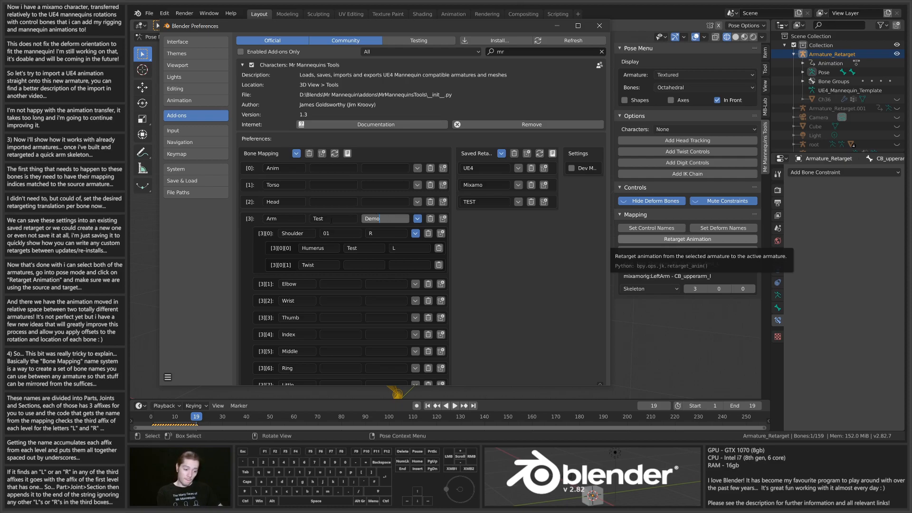
{"action": "key", "text": "Return"}
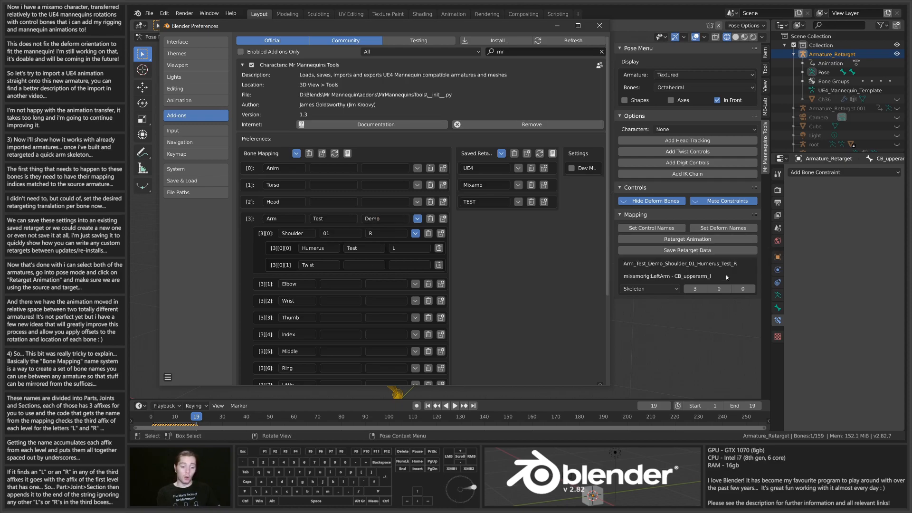
Try L as the Shoulder joint's third affix and restore it to R
{"action": "left_click", "coordinate": [380, 235]}
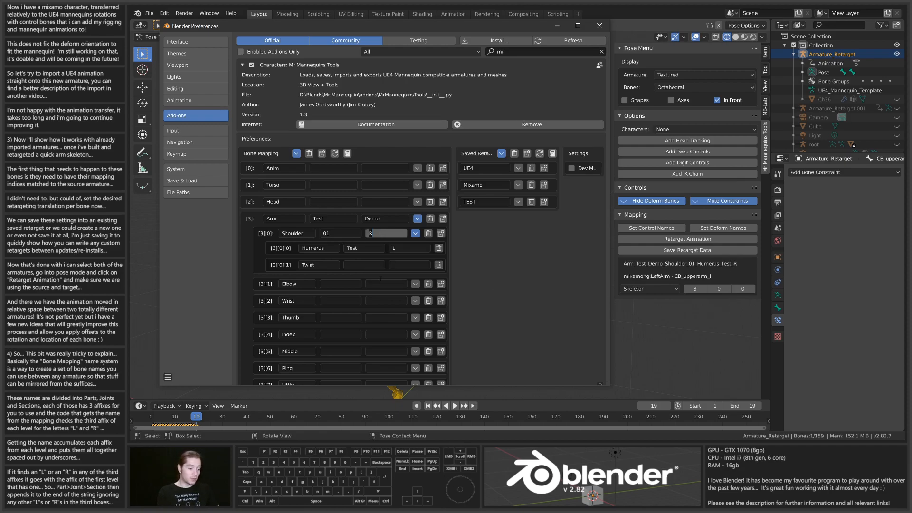
{"action": "type", "text": "L"}
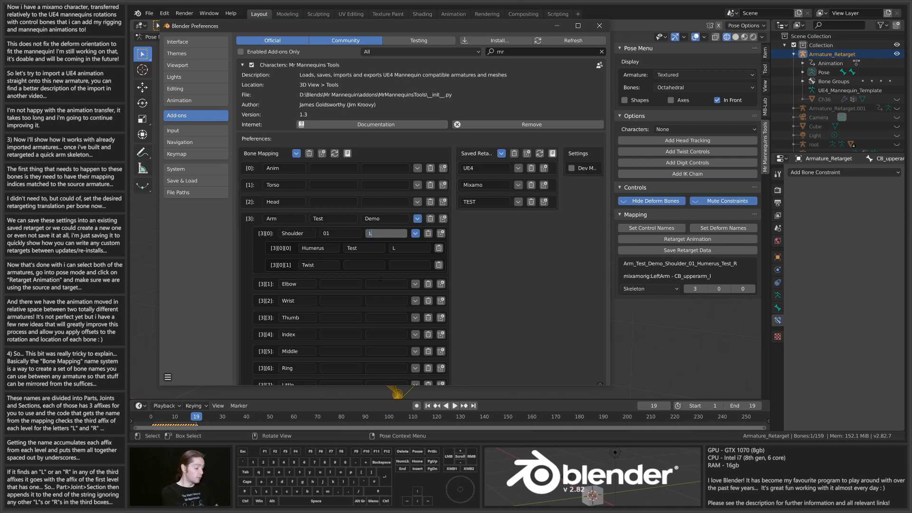
{"action": "key", "text": "Return"}
{"action": "left_click", "coordinate": [380, 235]}
{"action": "type", "text": "R"}
{"action": "key", "text": "Return"}
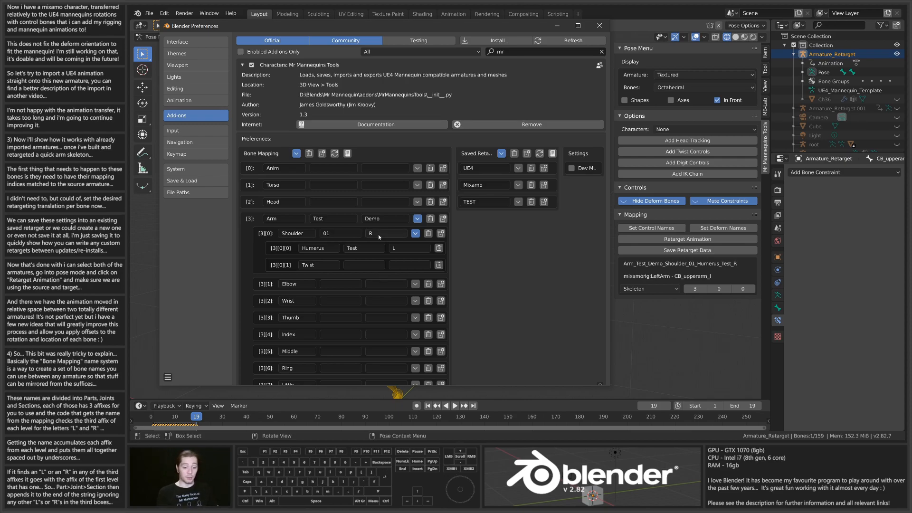
Set the Shoulder joint's third affix to Something
{"action": "left_click", "coordinate": [379, 233]}
{"action": "type", "text": "Something"}
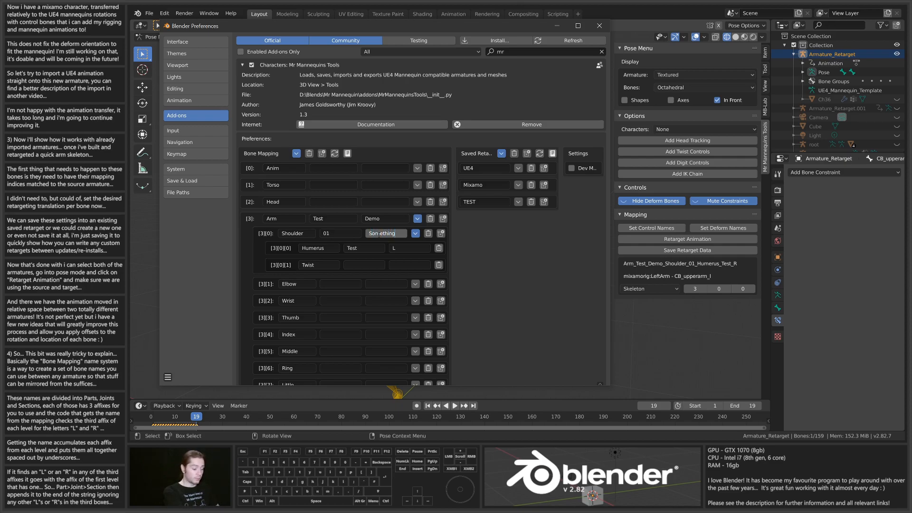
{"action": "key", "text": "Return"}
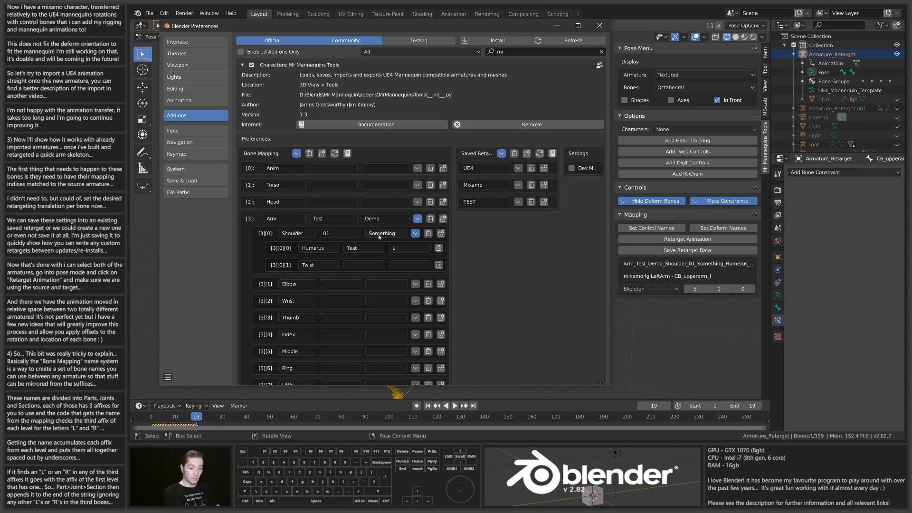
Widen the Mapping section to read the left upper arm bone's full mapping name, and return to the preferences
{"action": "left_click_drag", "start_coordinate": [609, 260], "coordinate": [511, 246]}
{"action": "left_click", "coordinate": [615, 263]}
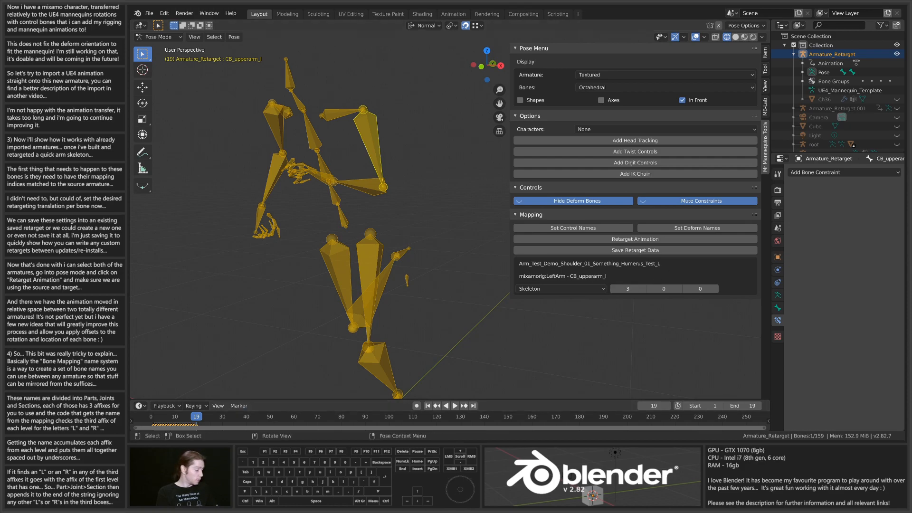
{"action": "key", "text": "alt+Tab"}
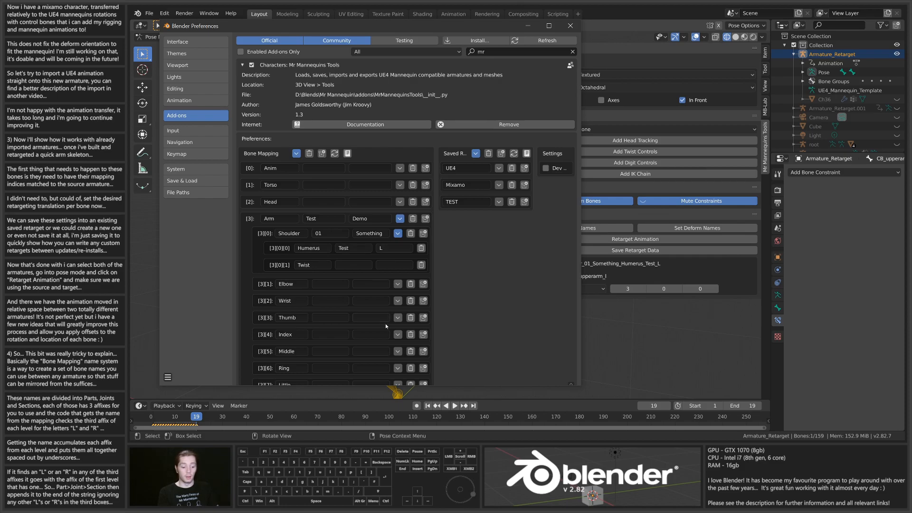
Set the Arm part's third affix to R and shift the preferences window aside to uncover the upper arm bone's mapping name
{"action": "left_click", "coordinate": [370, 219]}
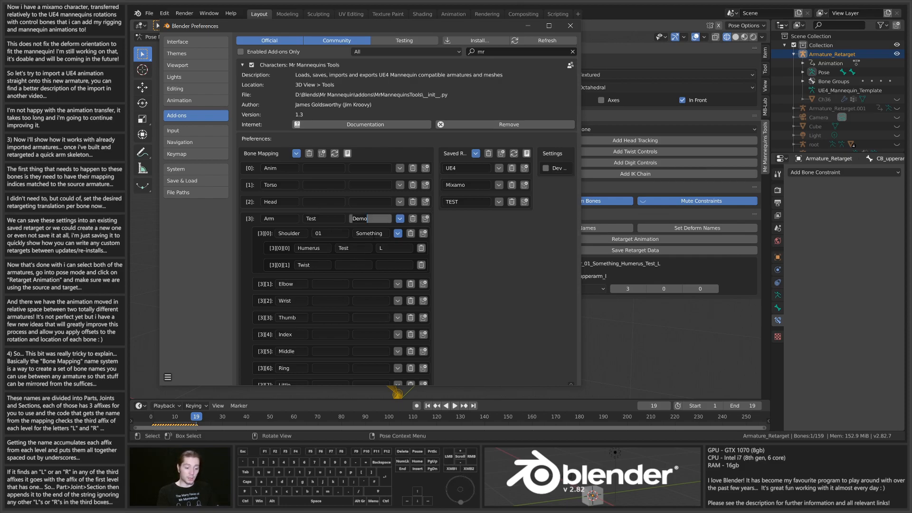
{"action": "type", "text": "R"}
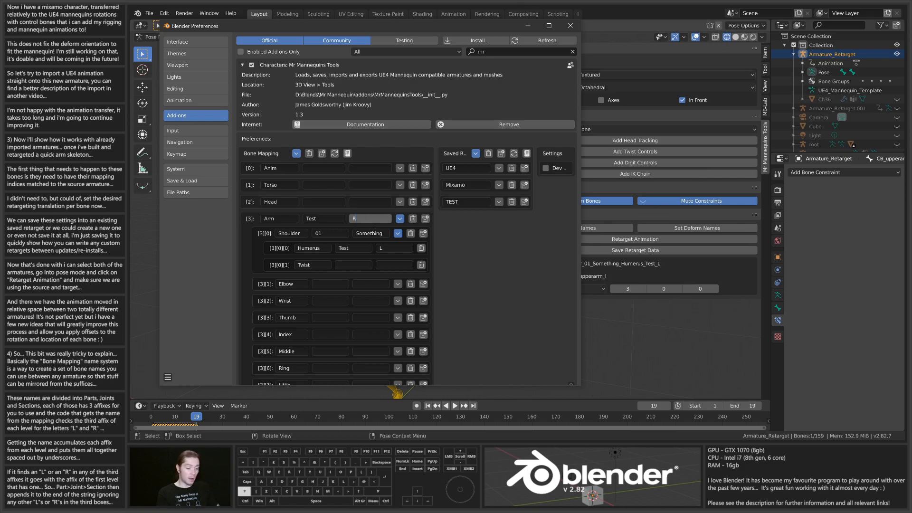
{"action": "key", "text": "Return"}
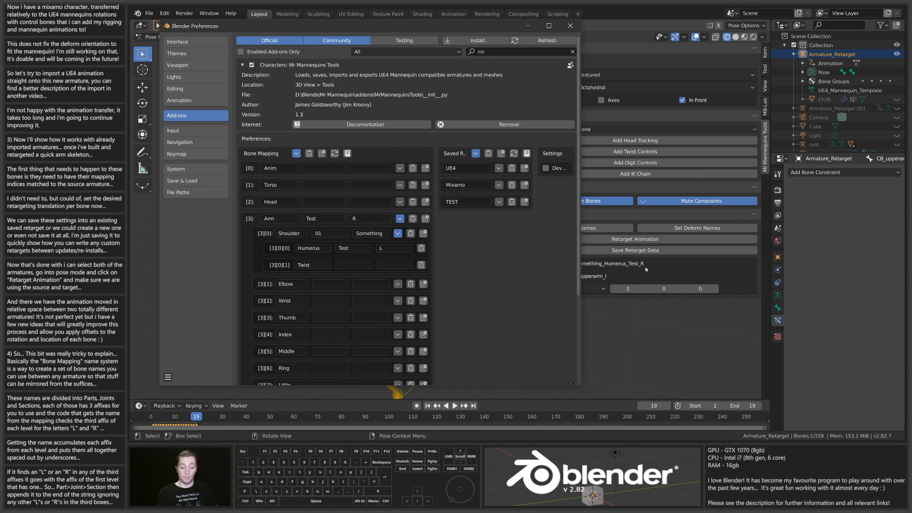
{"action": "left_click_drag", "start_coordinate": [467, 29], "coordinate": [417, 32]}
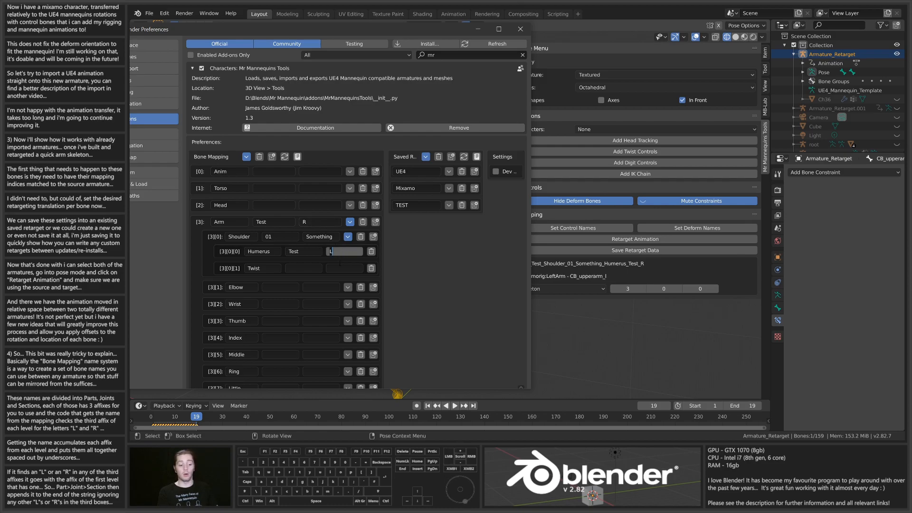
{"action": "key", "text": "Return"}
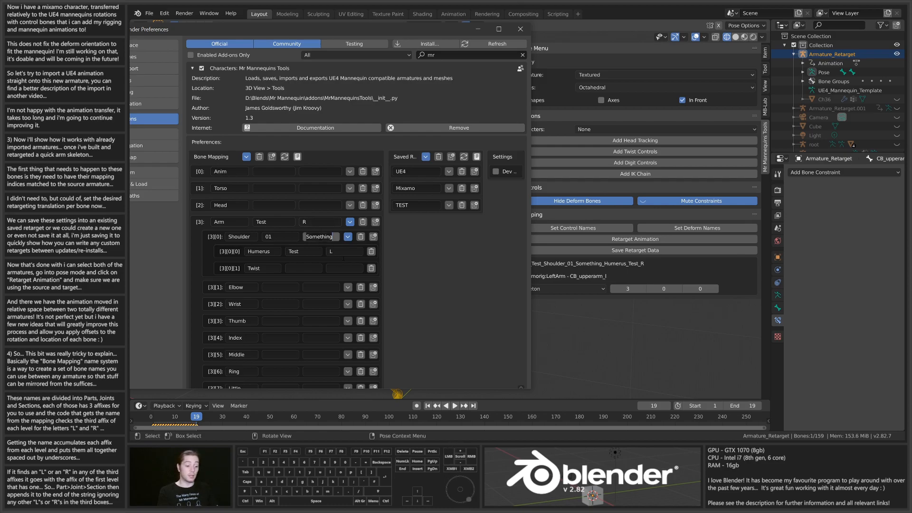
{"action": "left_click", "coordinate": [321, 222]}
{"action": "key", "text": "Return"}
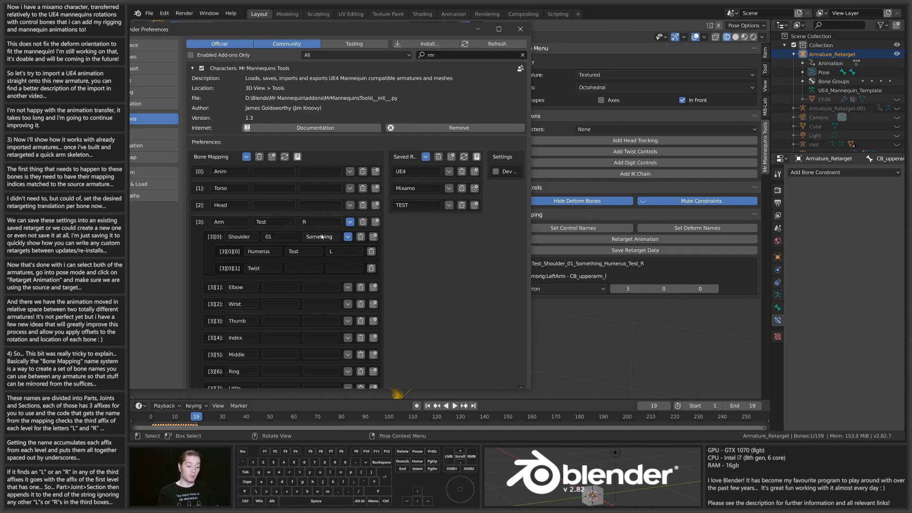
{"action": "left_click", "coordinate": [340, 250]}
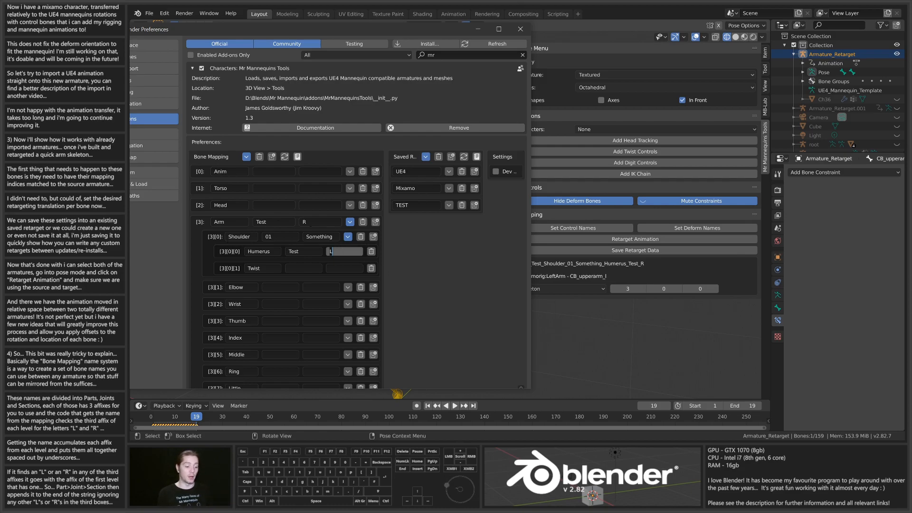
Clear the entire bone mapping, add one new empty part, and expand it
{"action": "left_click", "coordinate": [259, 156]}
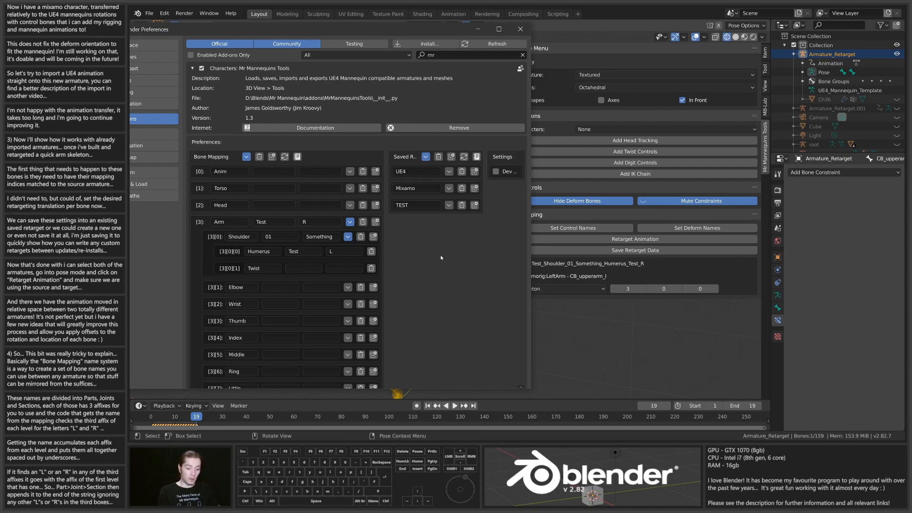
{"action": "left_click", "coordinate": [259, 159]}
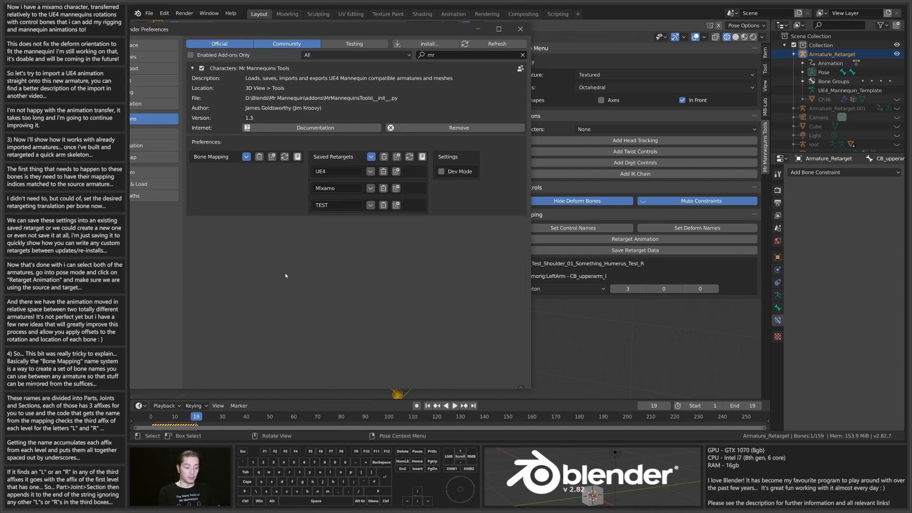
{"action": "left_click", "coordinate": [272, 157]}
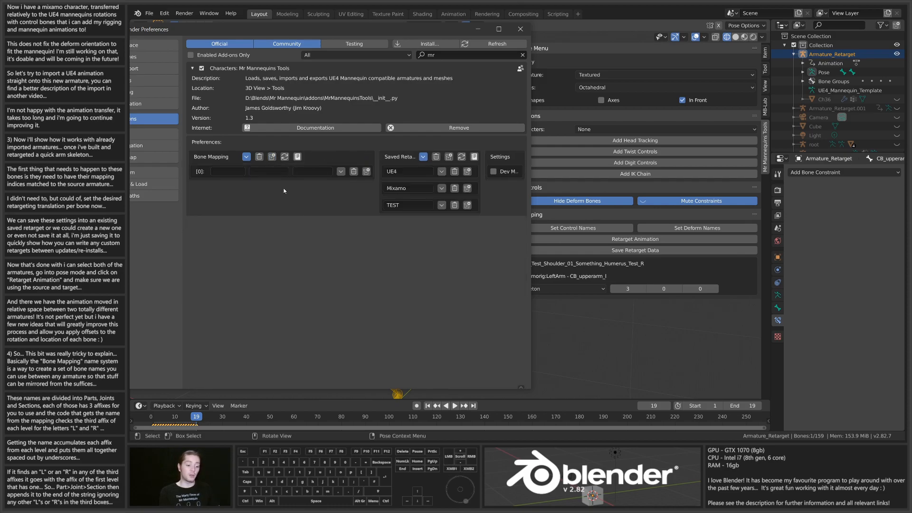
{"action": "left_click", "coordinate": [340, 172]}
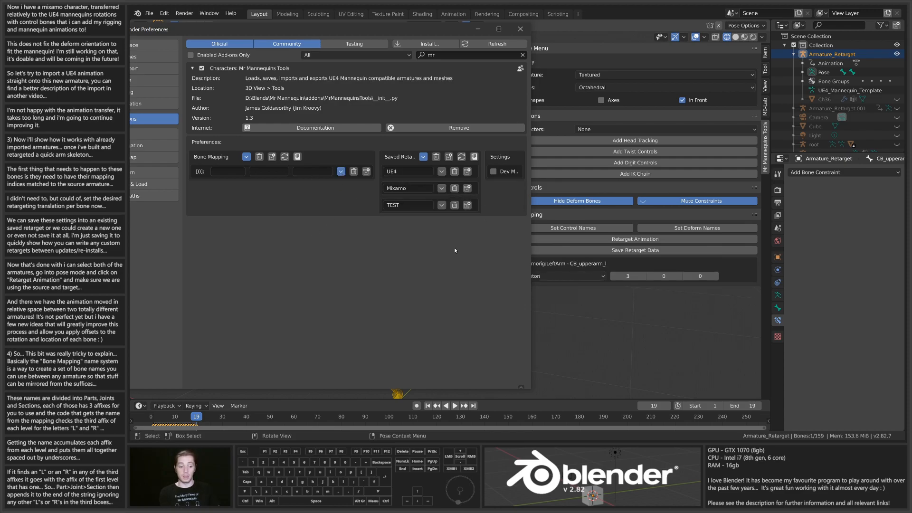
Replace all saved retargets with a single new one and maximize the preferences window
{"action": "left_click", "coordinate": [437, 157]}
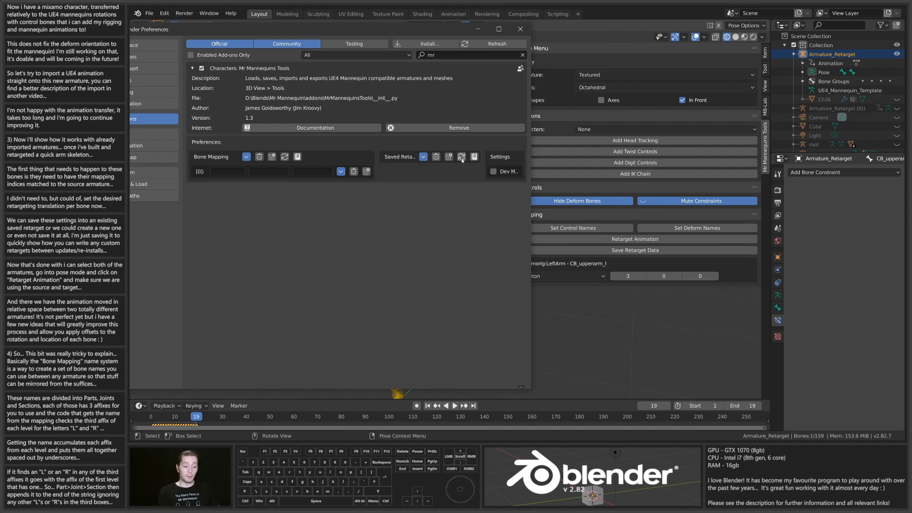
{"action": "left_click", "coordinate": [449, 158]}
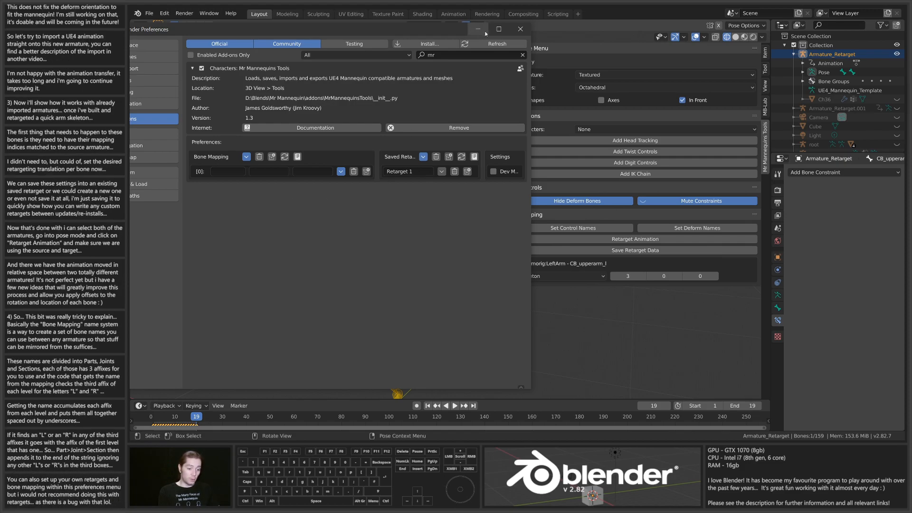
{"action": "left_click", "coordinate": [499, 29]}
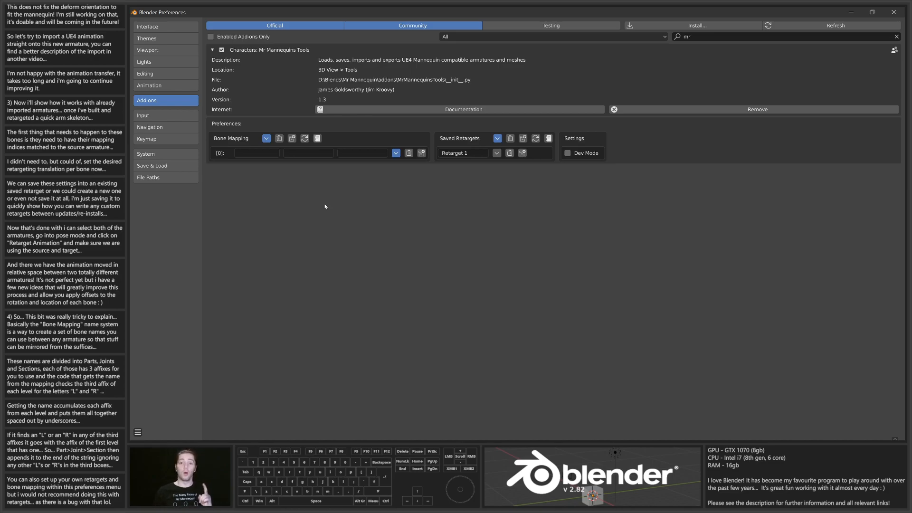
Set the new mapping part's three affixes to BOne, Something and L
{"action": "left_click", "coordinate": [255, 153]}
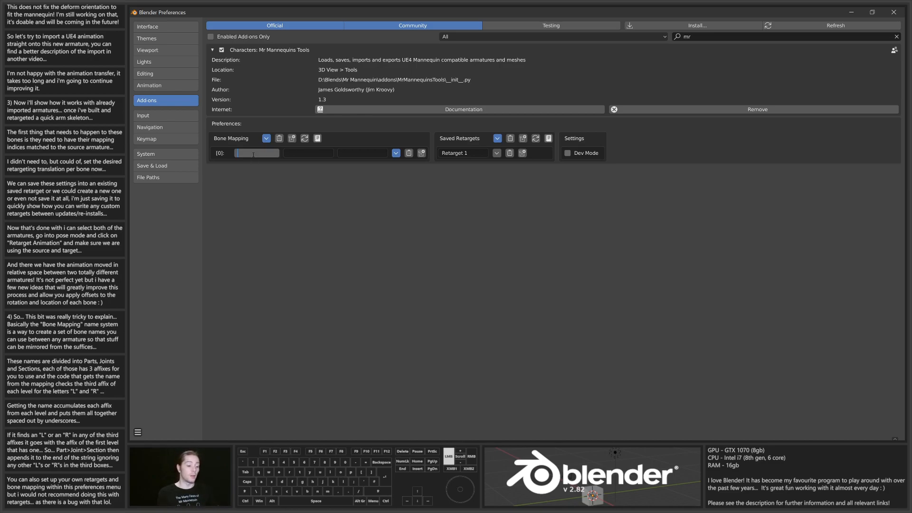
{"action": "type", "text": "BOne"}
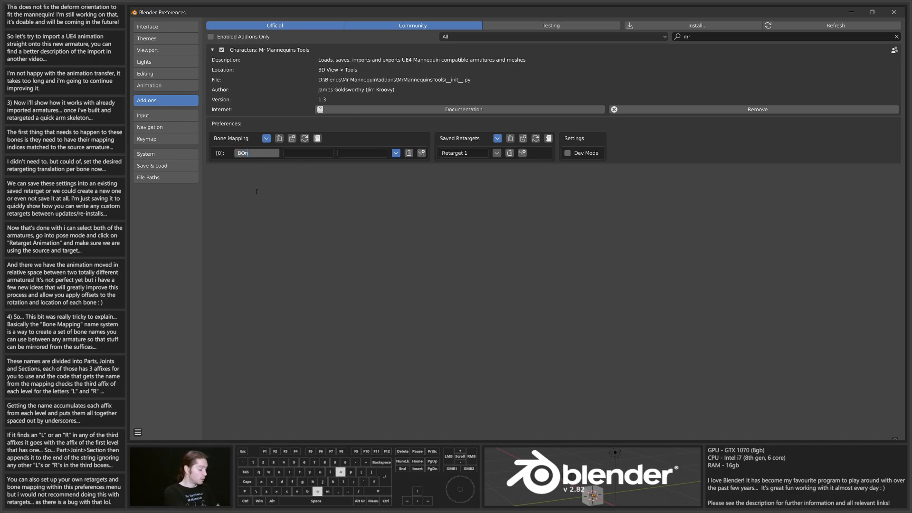
{"action": "left_click", "coordinate": [307, 153]}
{"action": "type", "text": "Somethin"}
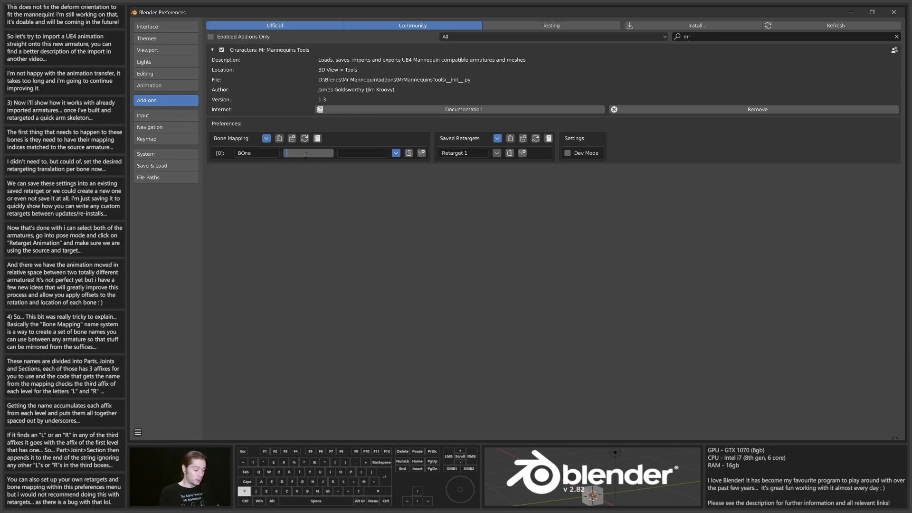
{"action": "type", "text": "g"}
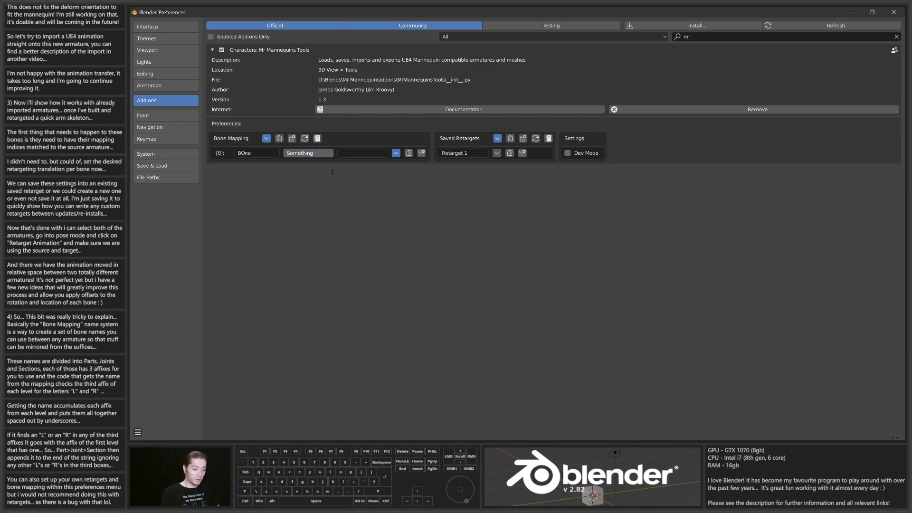
{"action": "key", "text": "Tab"}
{"action": "type", "text": "L"}
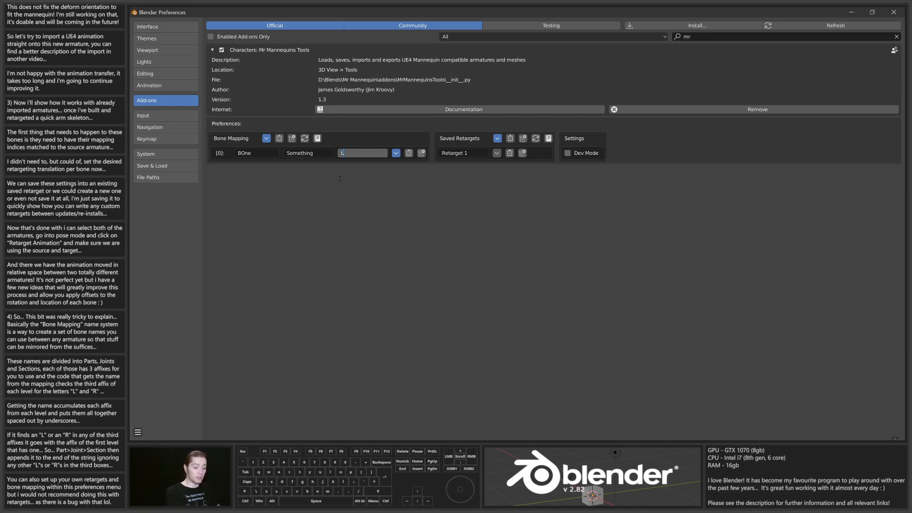
{"action": "left_click", "coordinate": [340, 178]}
Change the new mapping part's second affix to Test_Bone
{"action": "left_click", "coordinate": [313, 154]}
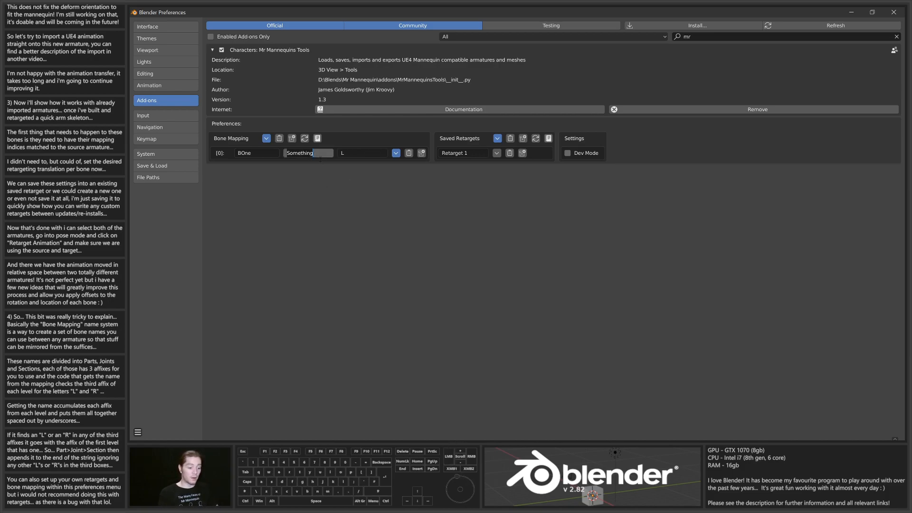
{"action": "type", "text": "_Bone"}
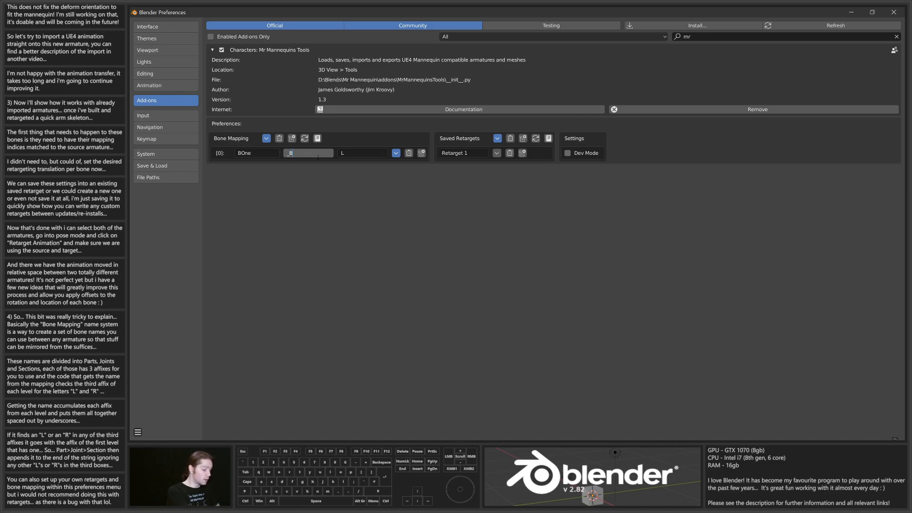
{"action": "left_click", "coordinate": [336, 198]}
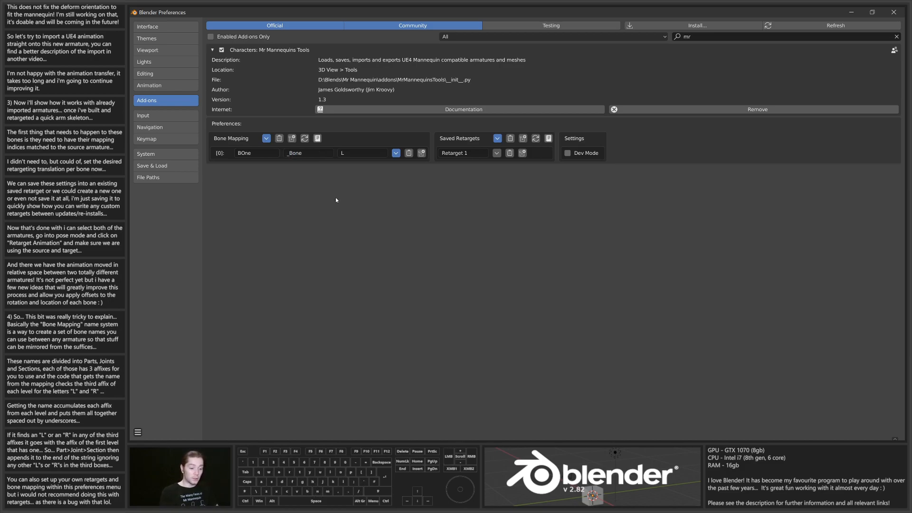
{"action": "left_click", "coordinate": [287, 153]}
{"action": "left_click", "coordinate": [287, 153]}
{"action": "type", "text": "T"}
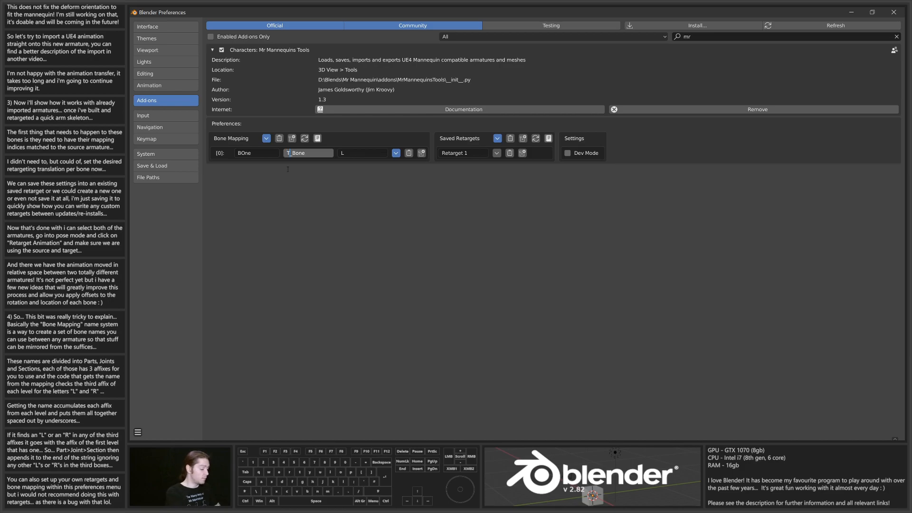
{"action": "type", "text": "est"}
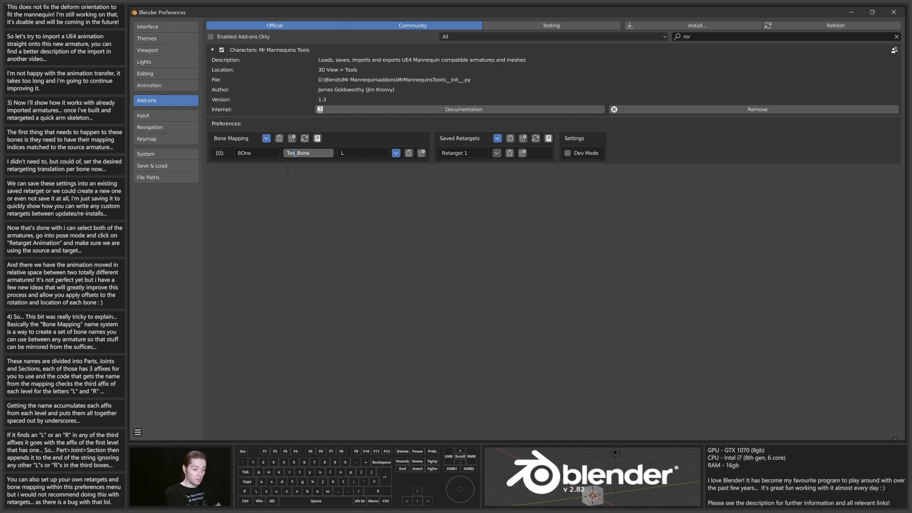
{"action": "left_click", "coordinate": [287, 169]}
Correct the spelling of the new mapping part's first affix to Bone
{"action": "left_click", "coordinate": [247, 153]}
{"action": "left_click", "coordinate": [244, 153]}
{"action": "key", "text": "BackSpace"}
{"action": "type", "text": "o"}
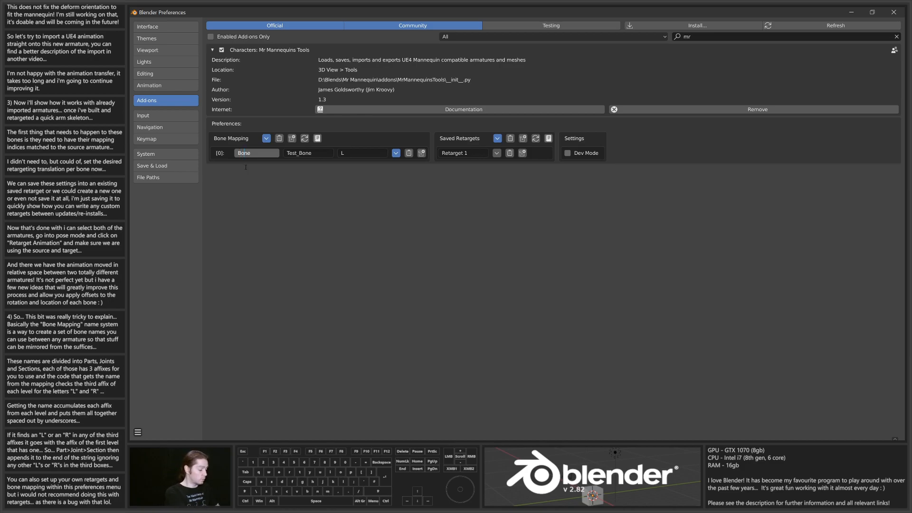
{"action": "left_click", "coordinate": [333, 227]}
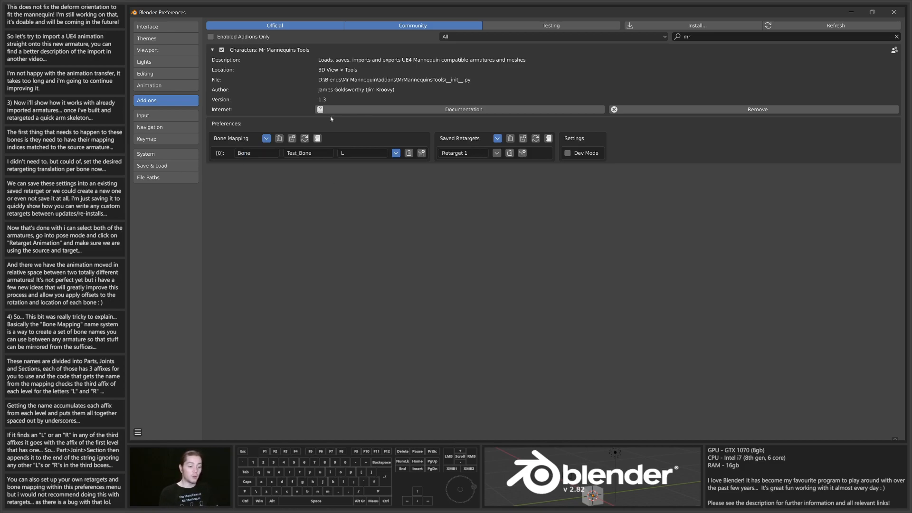
{"action": "left_click", "coordinate": [353, 152]}
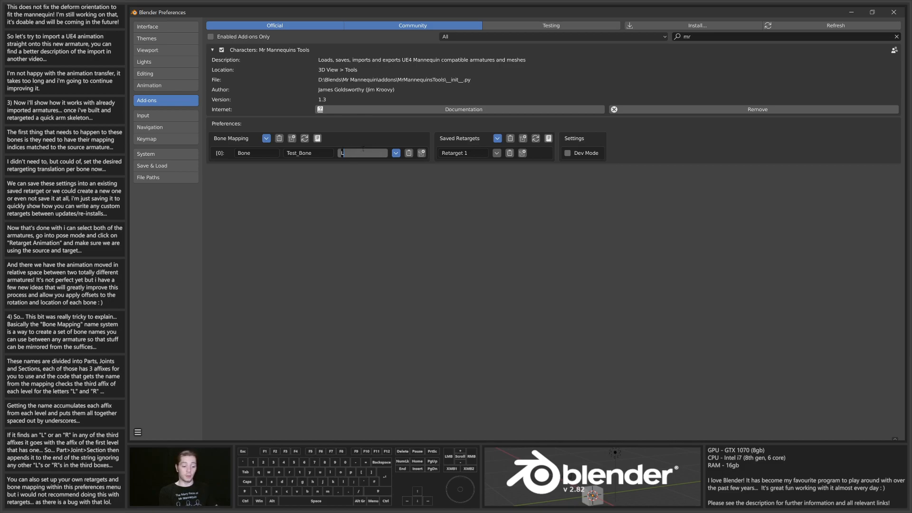
{"action": "left_click", "coordinate": [271, 153]}
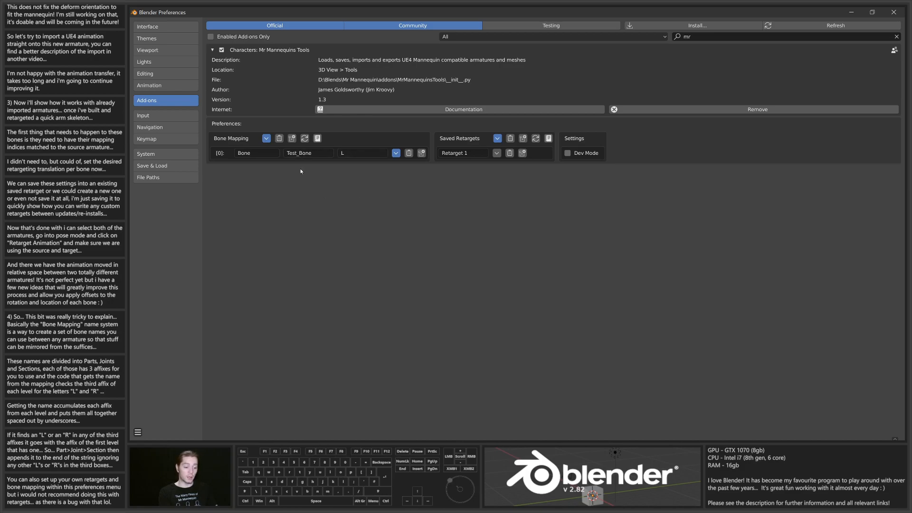
Add a bone entry to Retarget 1 and set its first mapping index to 0
{"action": "left_click", "coordinate": [522, 154]}
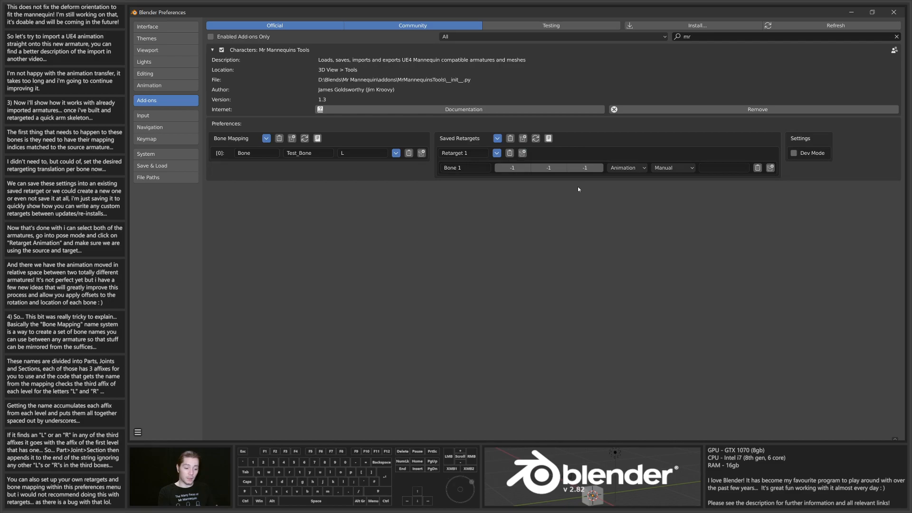
{"action": "left_click", "coordinate": [514, 168]}
{"action": "type", "text": "0"}
{"action": "key", "text": "Return"}
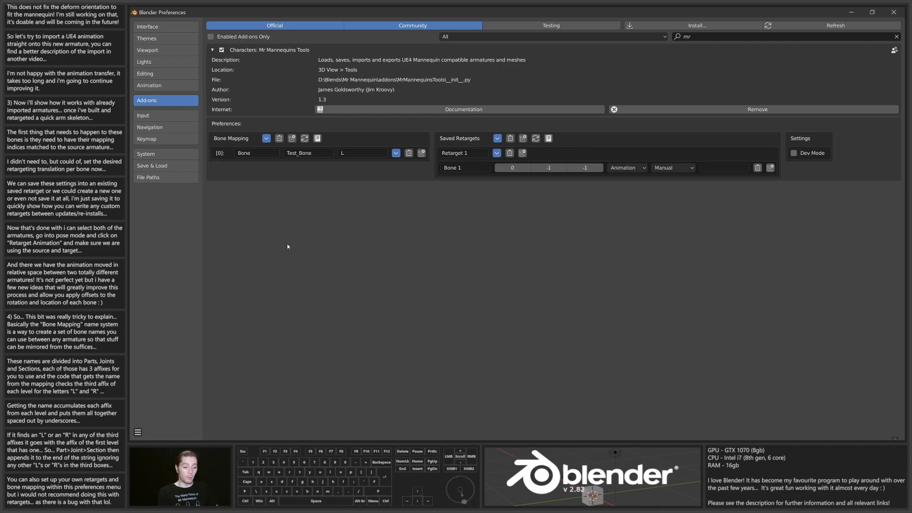
Return to the armature in the 3D viewport and select its root bone to show its mapping data
{"action": "left_click", "coordinate": [292, 139]}
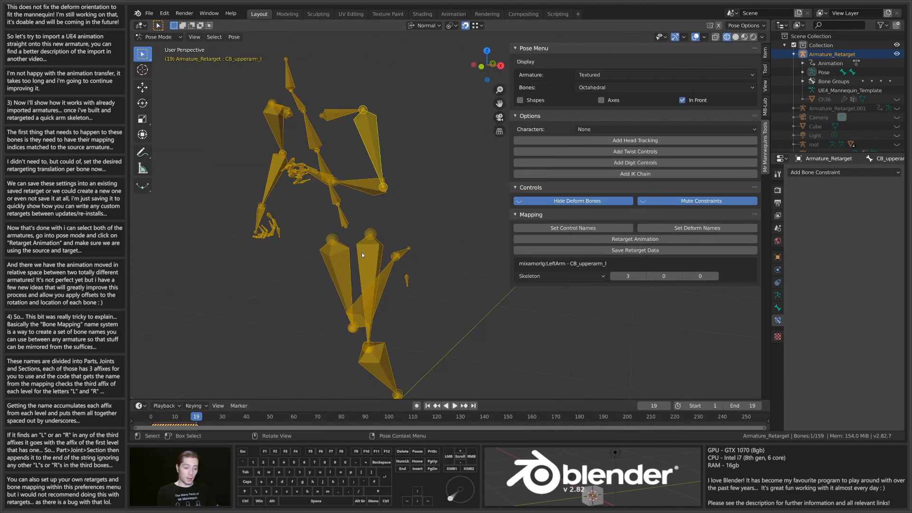
{"action": "middle_click_drag", "start_coordinate": [362, 255], "coordinate": [389, 328]}
{"action": "scroll", "coordinate": [374, 333], "scroll_direction": "down", "scroll_amount": 2}
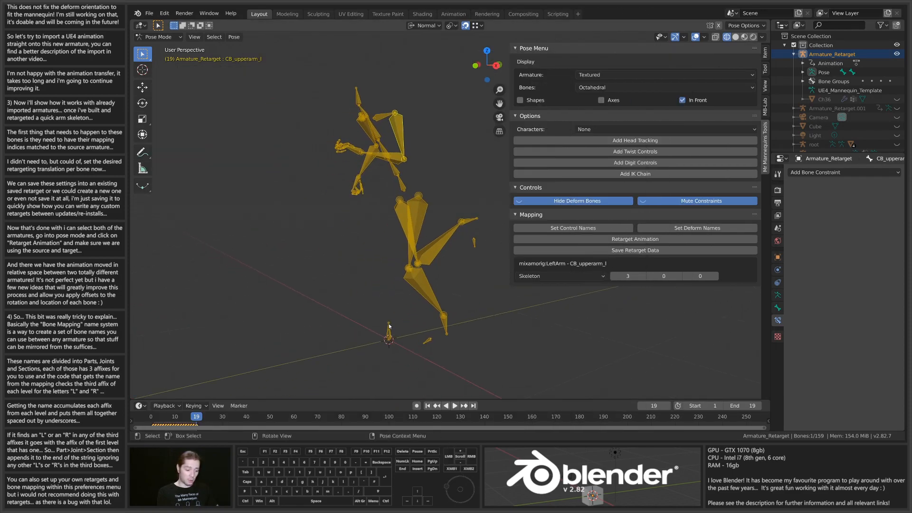
{"action": "left_click", "coordinate": [389, 327]}
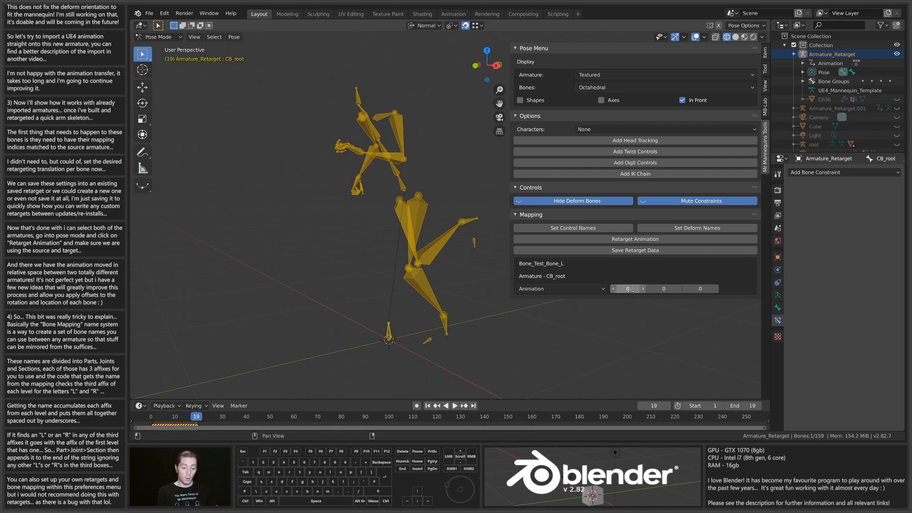
Set the root bone's second and third mapping indices to -1
{"action": "left_click", "coordinate": [665, 288]}
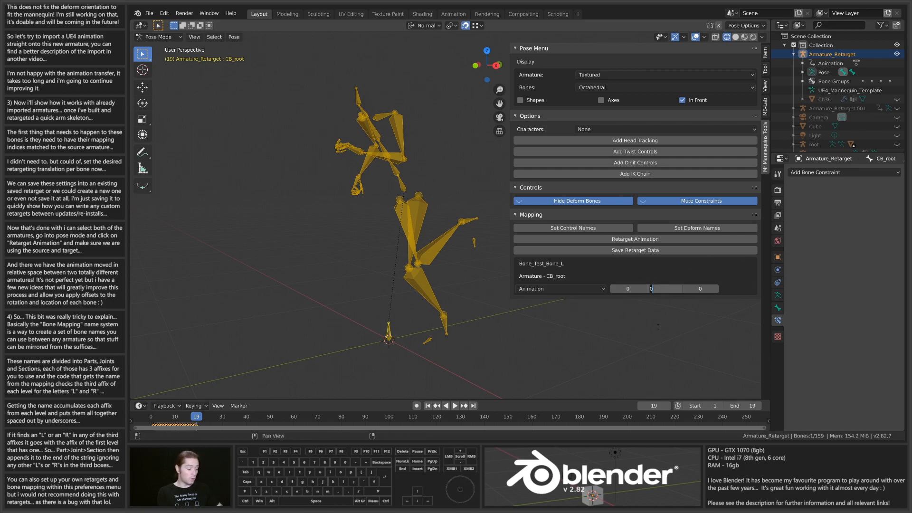
{"action": "type", "text": "-"}
{"action": "key", "text": "Return"}
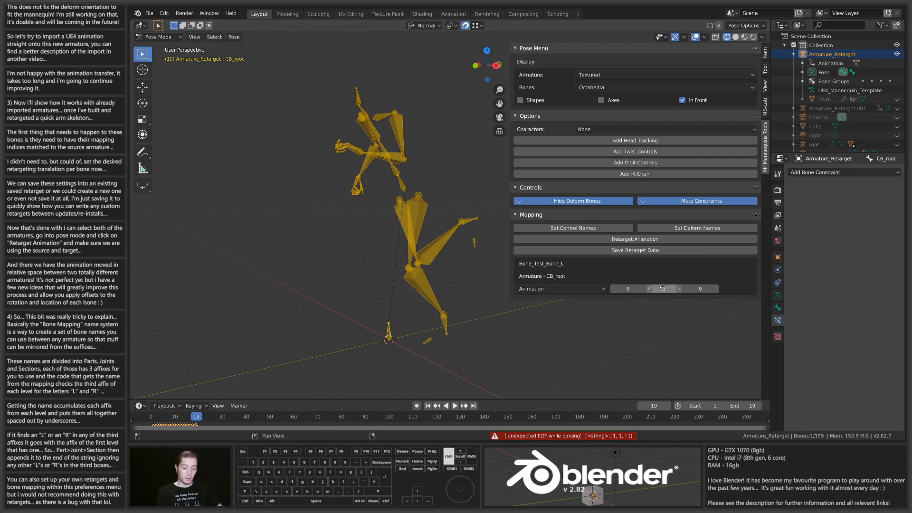
{"action": "type", "text": "-1"}
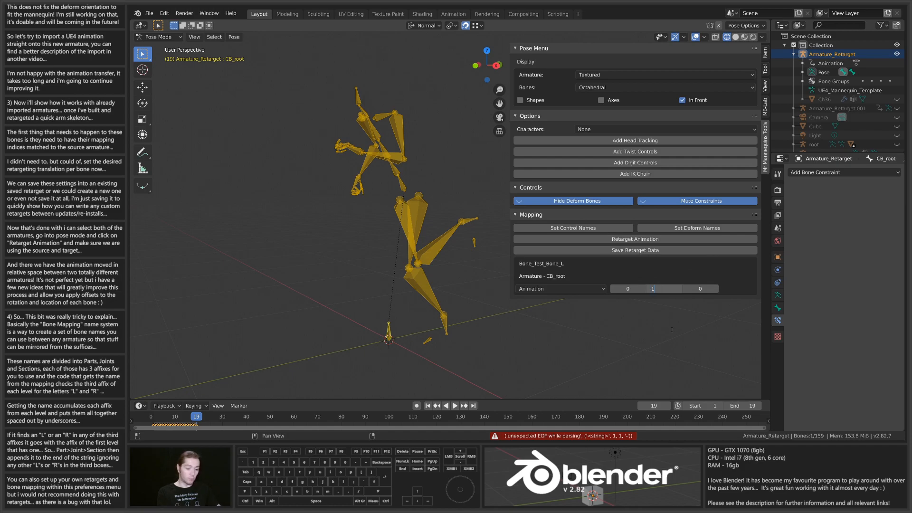
{"action": "key", "text": "Tab"}
{"action": "type", "text": "-1"}
{"action": "key", "text": "Return"}
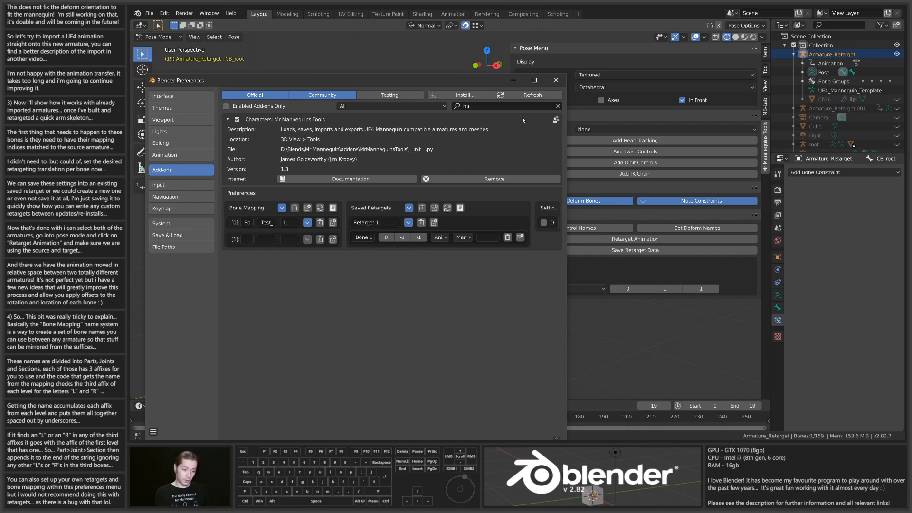
Add seven empty parts to the add-on's bone mapping
{"action": "left_click", "coordinate": [308, 208]}
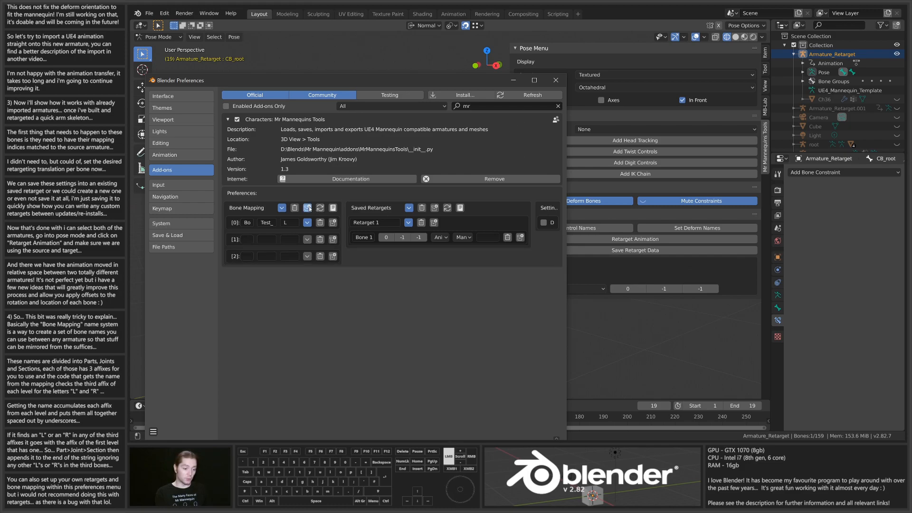
{"action": "left_click", "coordinate": [307, 208]}
{"action": "left_click", "coordinate": [308, 208]}
{"action": "left_click", "coordinate": [308, 208]}
{"action": "left_click", "coordinate": [308, 208]}
{"action": "left_click", "coordinate": [308, 208]}
{"action": "left_click", "coordinate": [308, 208]}
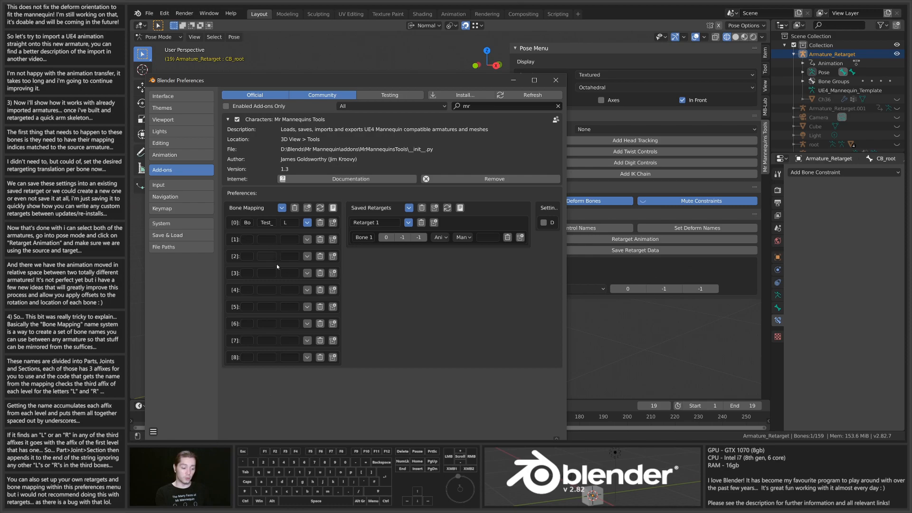
Maximize the Preferences window, add a child bone under Bone 1 in Retarget 1 and set its first mapping index to 1
{"action": "left_click", "coordinate": [534, 80]}
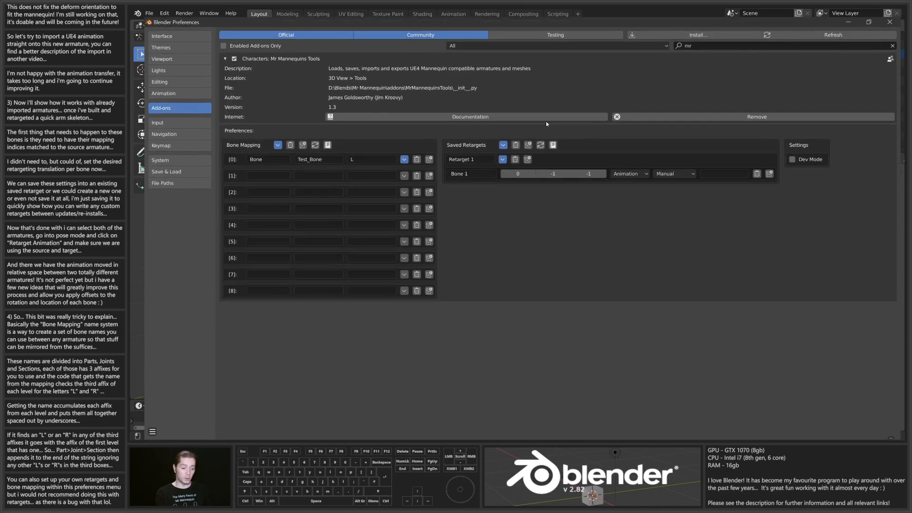
{"action": "left_click", "coordinate": [770, 168]}
{"action": "left_click", "coordinate": [758, 169]}
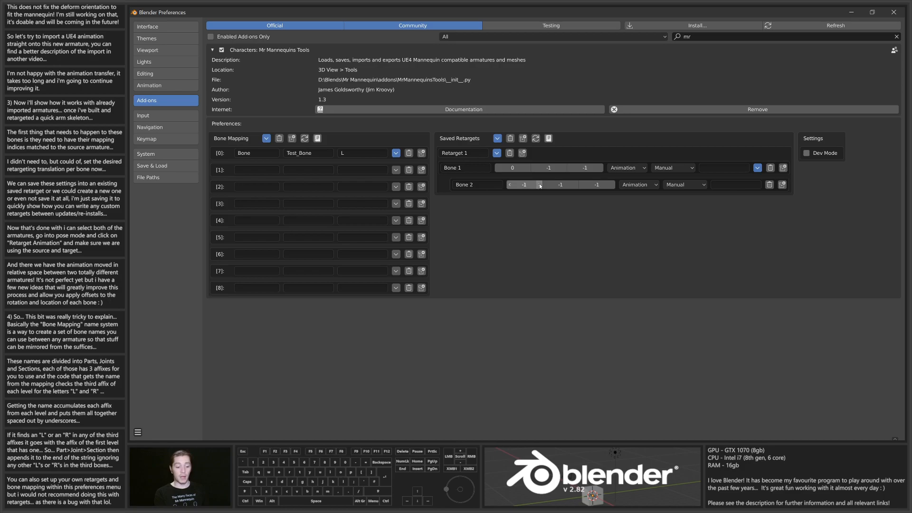
{"action": "left_click", "coordinate": [527, 185]}
{"action": "type", "text": "0"}
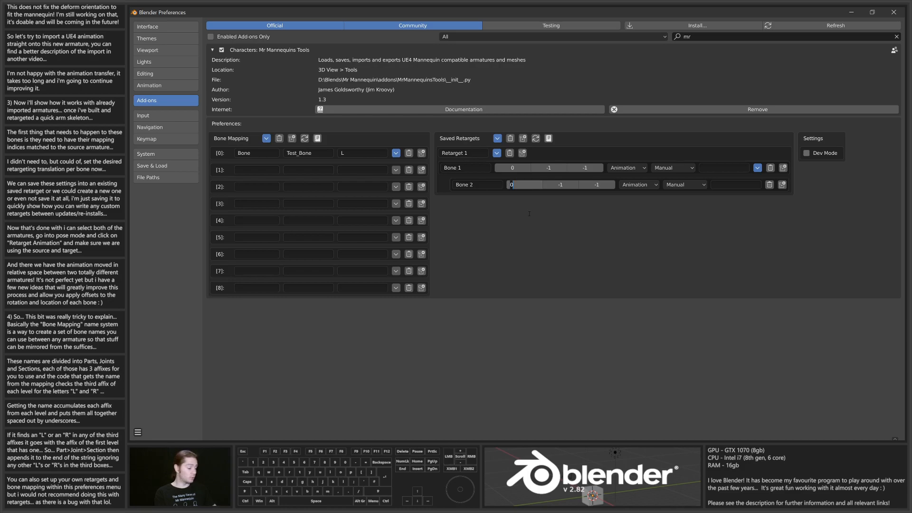
{"action": "key", "text": "Return"}
{"action": "left_click", "coordinate": [253, 170]}
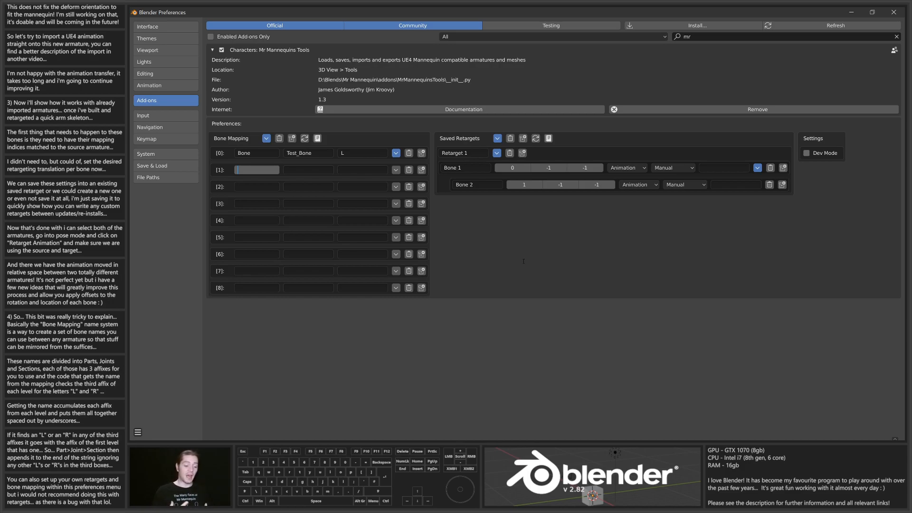
{"action": "left_click", "coordinate": [523, 261]}
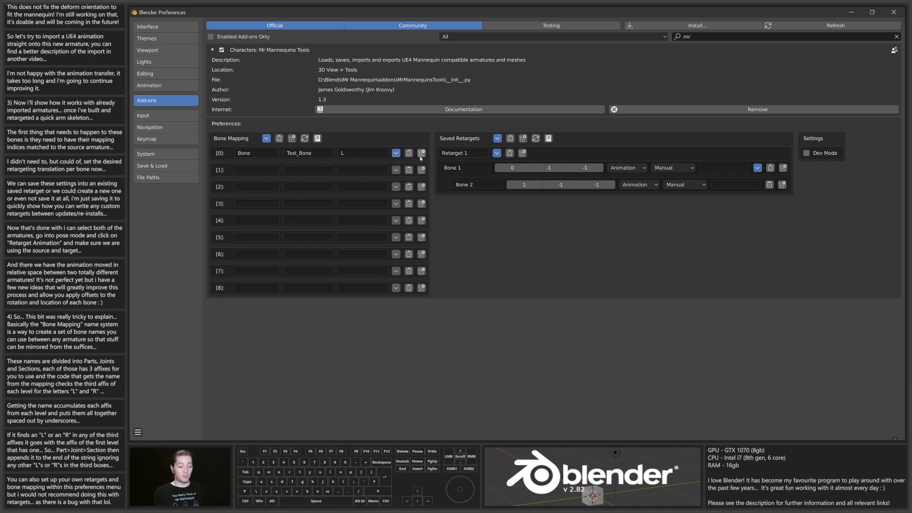
Restore the default bone mapping and expand the left Arm part down to its Shoulder sections
{"action": "left_click", "coordinate": [280, 139]}
{"action": "left_click", "coordinate": [305, 139]}
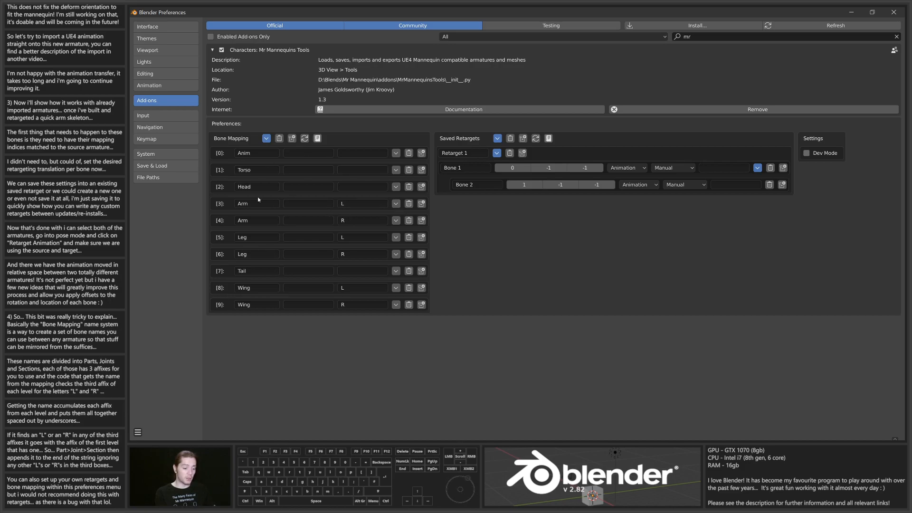
{"action": "left_click", "coordinate": [396, 204]}
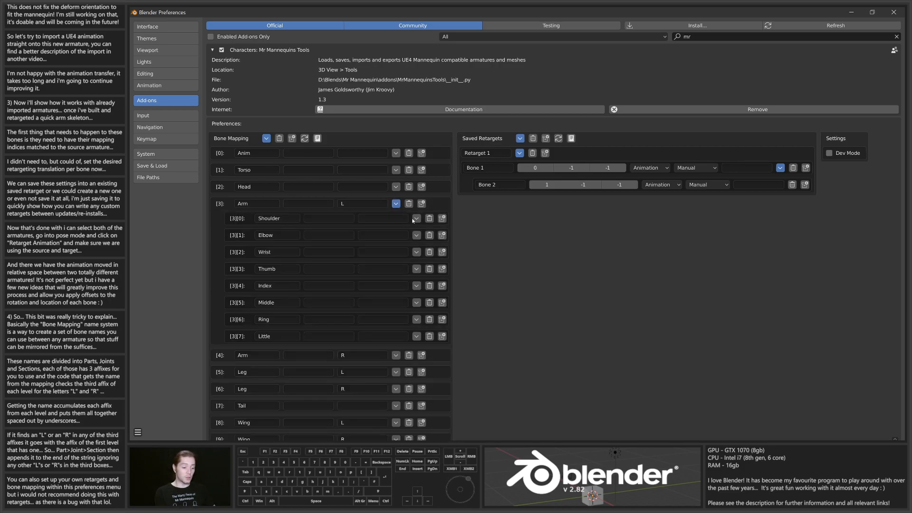
{"action": "left_click", "coordinate": [416, 218]}
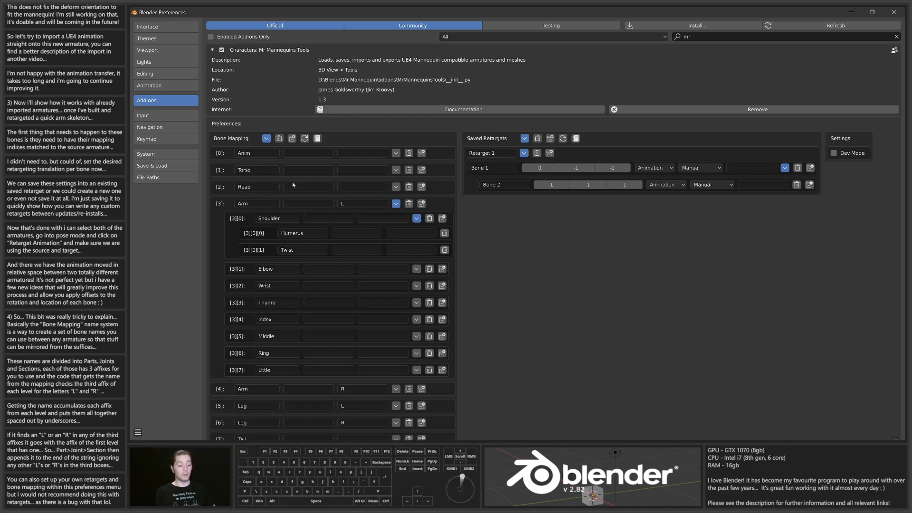
{"action": "left_click", "coordinate": [263, 170]}
{"action": "left_click", "coordinate": [263, 187]}
{"action": "left_click", "coordinate": [267, 204]}
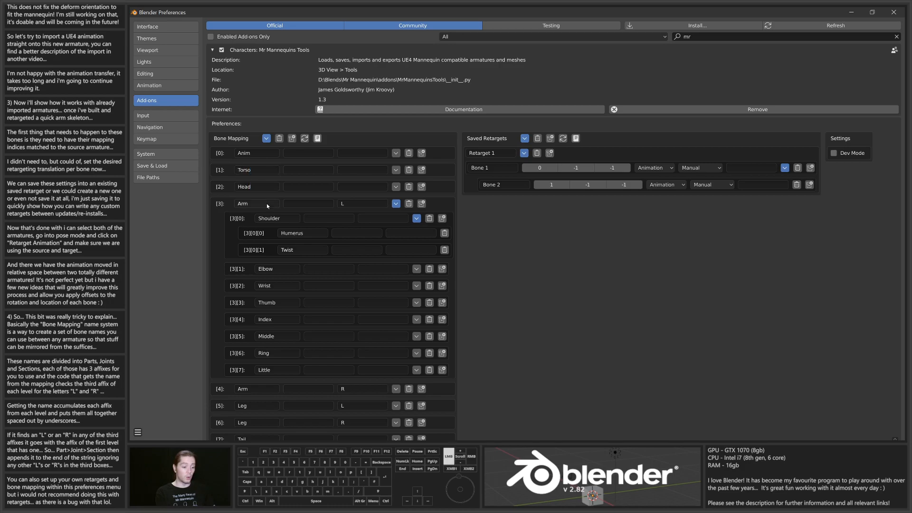
{"action": "left_click", "coordinate": [423, 153]}
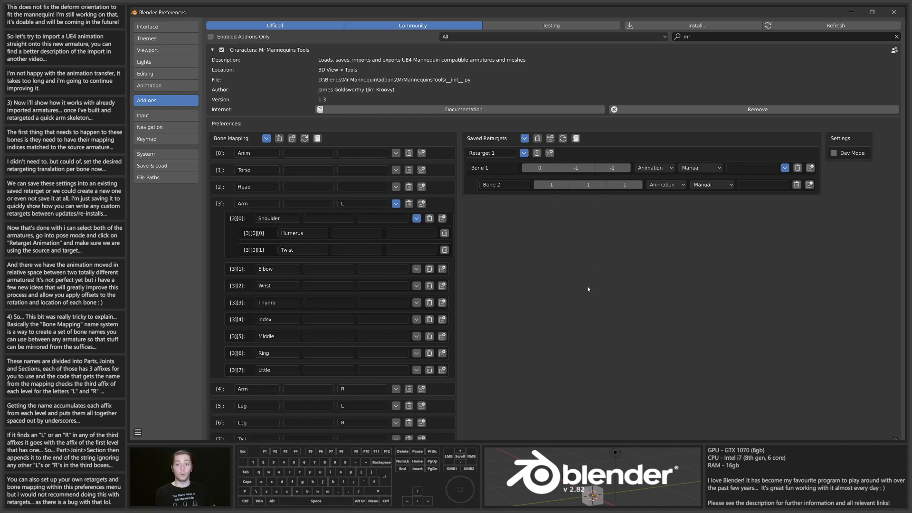
{"action": "left_click", "coordinate": [505, 185]}
{"action": "left_click", "coordinate": [500, 168]}
{"action": "left_click", "coordinate": [500, 169]}
{"action": "left_click", "coordinate": [528, 282]}
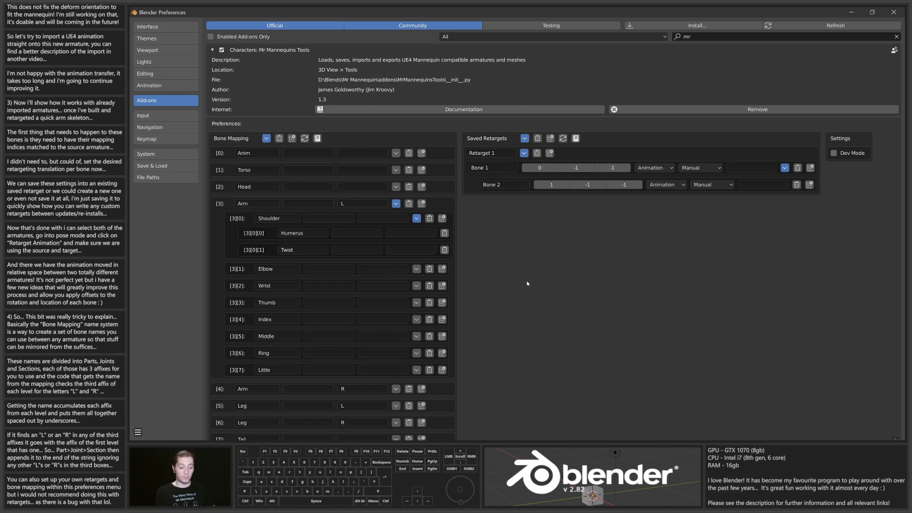
Remove the child Bone 2 from Retarget 1 and rename Bone 1 as pelvis
{"action": "left_click", "coordinate": [797, 185]}
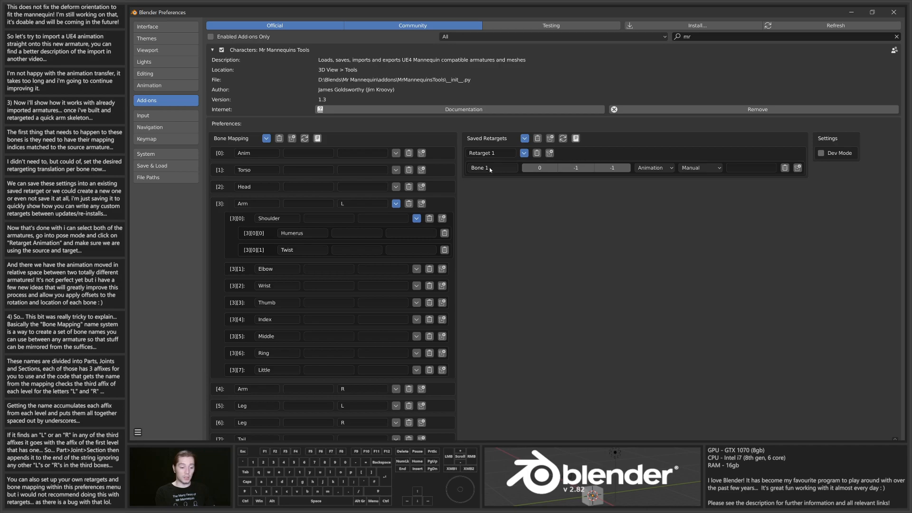
{"action": "key", "text": "BackSpace"}
{"action": "key", "text": "BackSpace"}
{"action": "key", "text": "BackSpace"}
{"action": "key", "text": "BackSpace"}
{"action": "key", "text": "BackSpace"}
{"action": "type", "text": "pelvis"}
{"action": "key", "text": "Return"}
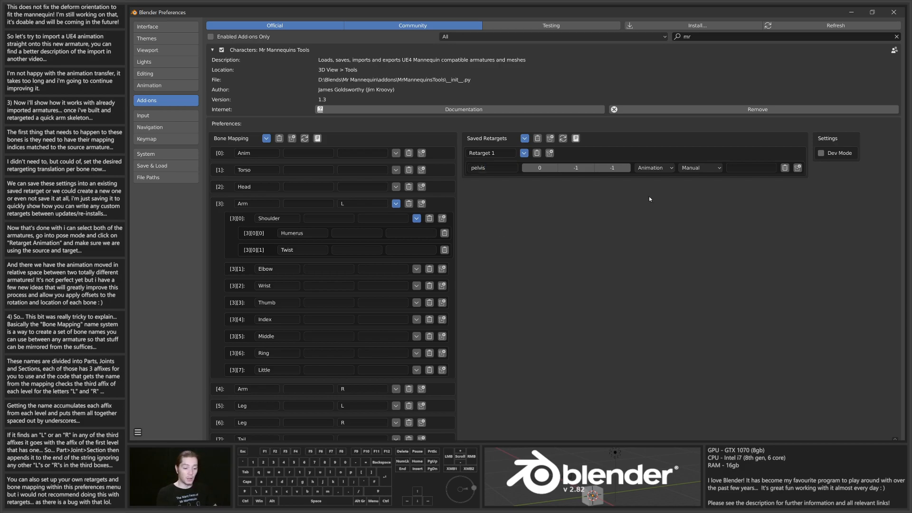
Add a child bone under the pelvis entry and rename the pelvis entry as Test
{"action": "left_click", "coordinate": [797, 168]}
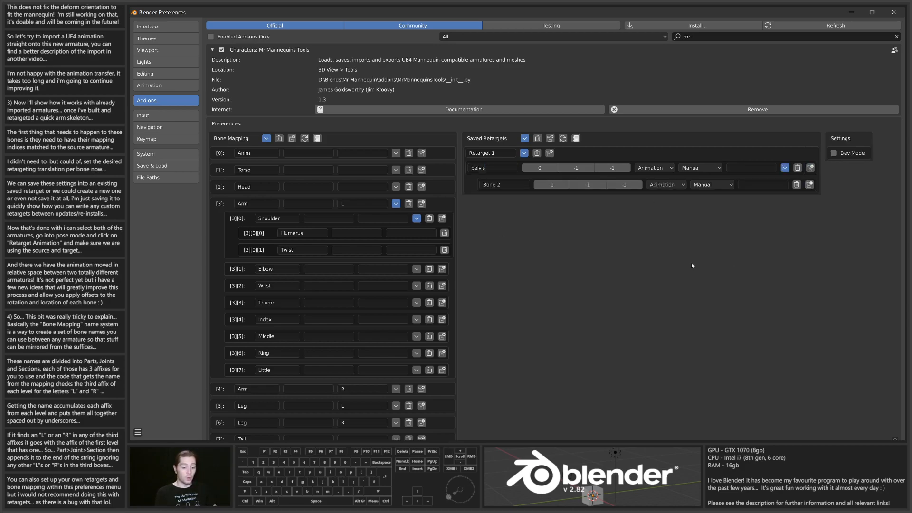
{"action": "left_click", "coordinate": [494, 168]}
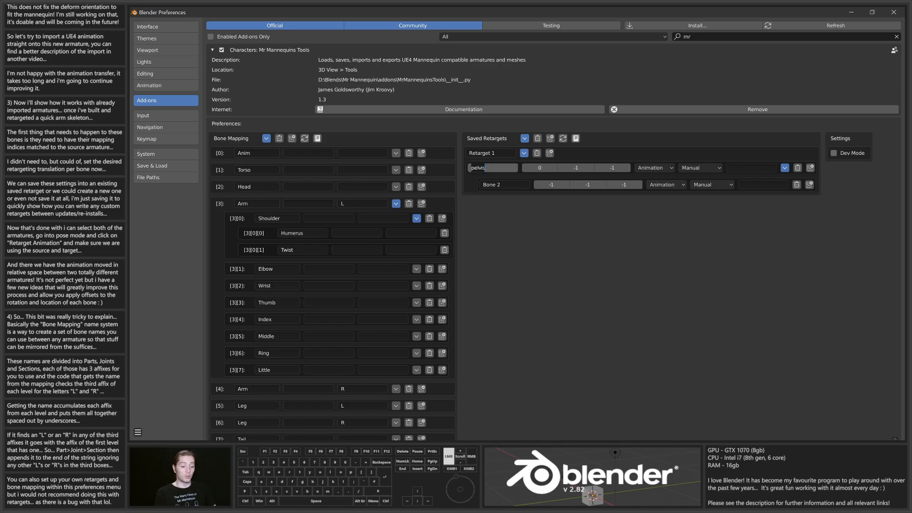
{"action": "type", "text": "Test"}
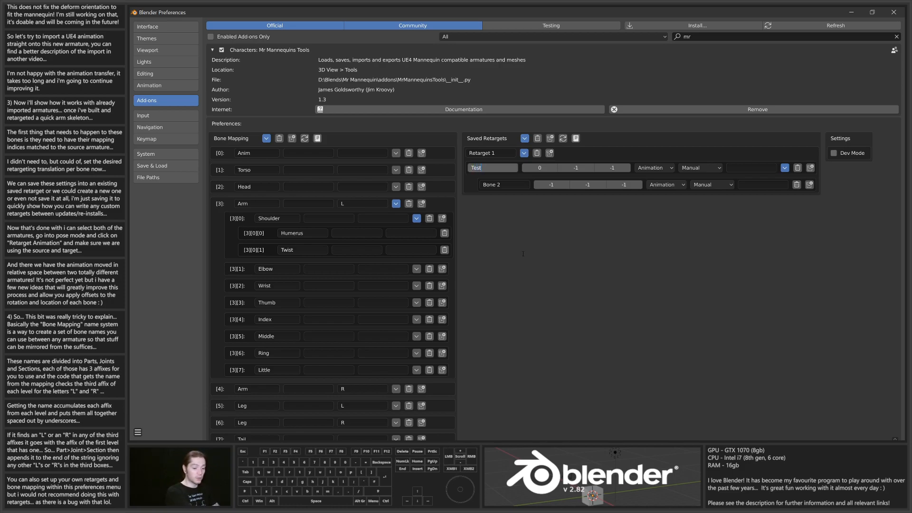
{"action": "key", "text": "Return"}
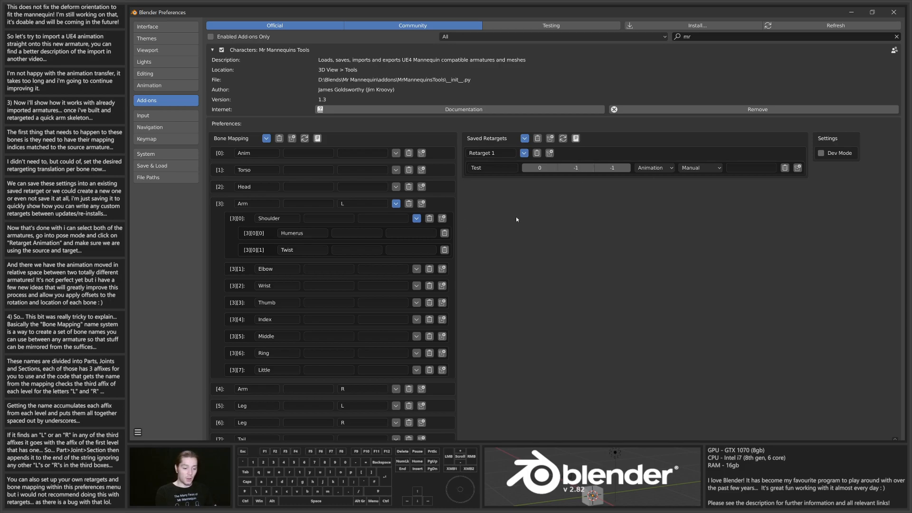
Collapse the bone mapping and saved retargets lists
{"action": "left_click", "coordinate": [267, 139]}
{"action": "left_click", "coordinate": [392, 139]}
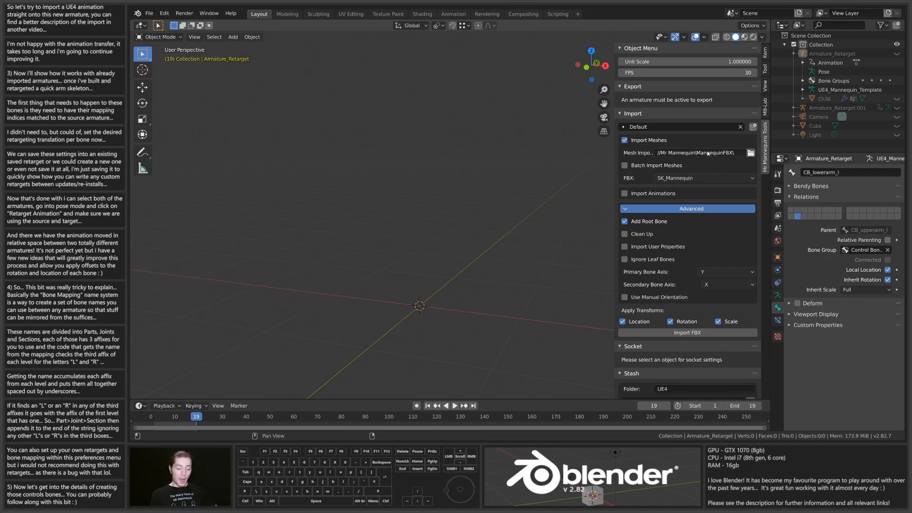
Import the SK_Mannequin FBX mesh with the Default import settings
{"action": "left_click", "coordinate": [696, 178]}
{"action": "left_click", "coordinate": [706, 179]}
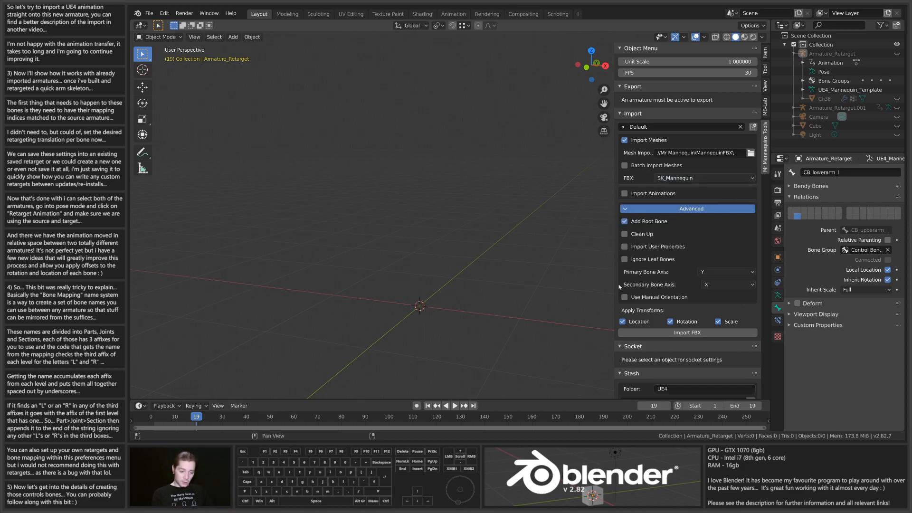
{"action": "left_click", "coordinate": [679, 335]}
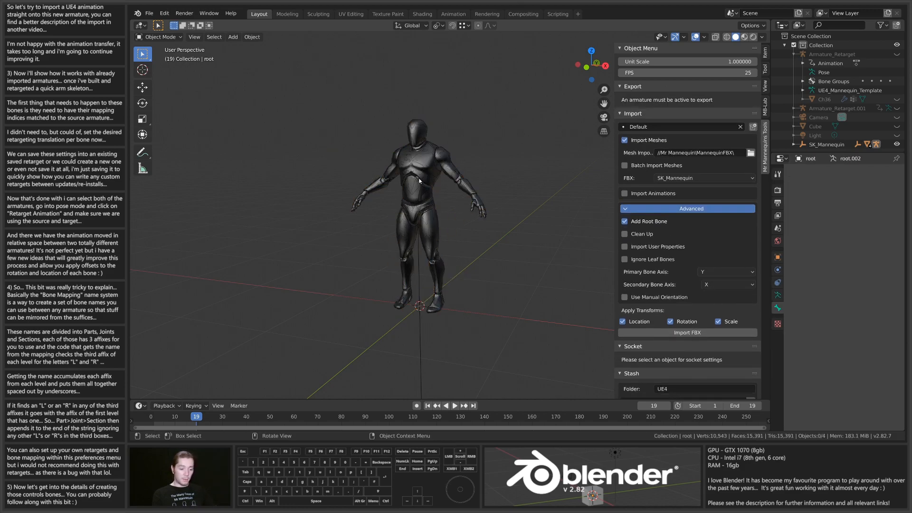
Hide the mannequin's SK_Mannequin_LOD1 and SK_Mannequin_LOD2 meshes so only its skeleton is left in view
{"action": "key", "text": "ctrl+z"}
{"action": "left_click", "coordinate": [428, 186]}
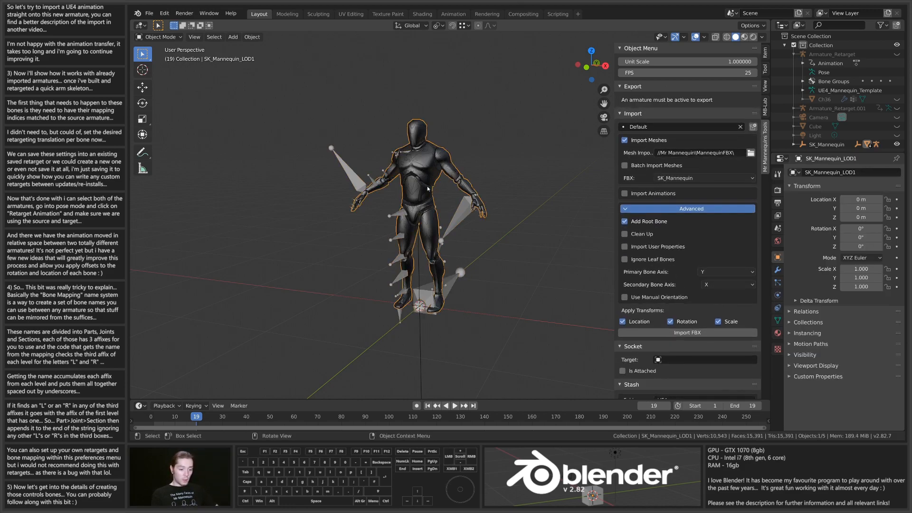
{"action": "key", "text": "h"}
{"action": "left_click", "coordinate": [427, 187]}
{"action": "key", "text": "h"}
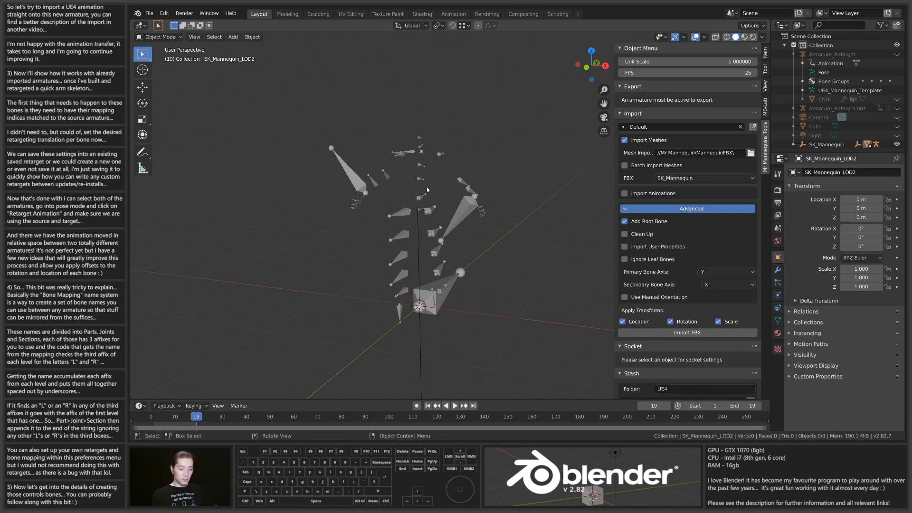
Delete the SK_Mannequin_LodGroup empty that parents the imported mannequin
{"action": "left_click", "coordinate": [420, 199]}
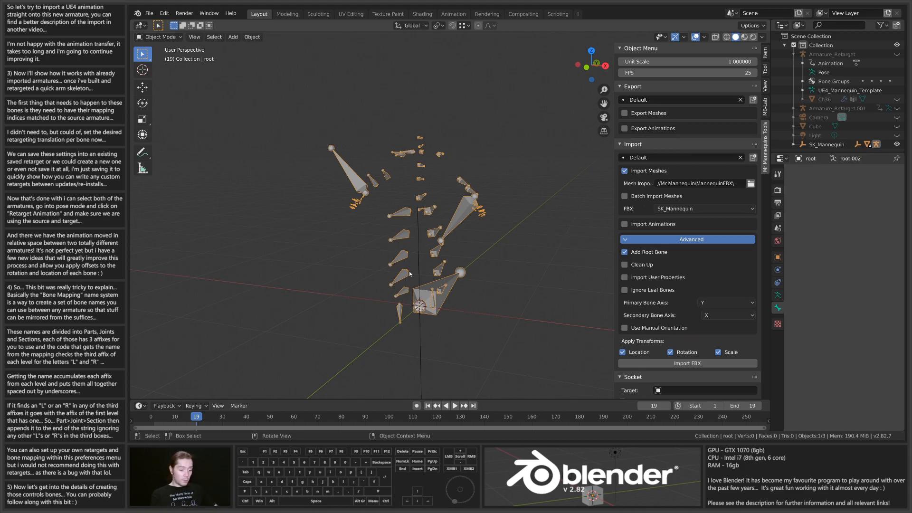
{"action": "left_click", "coordinate": [418, 247]}
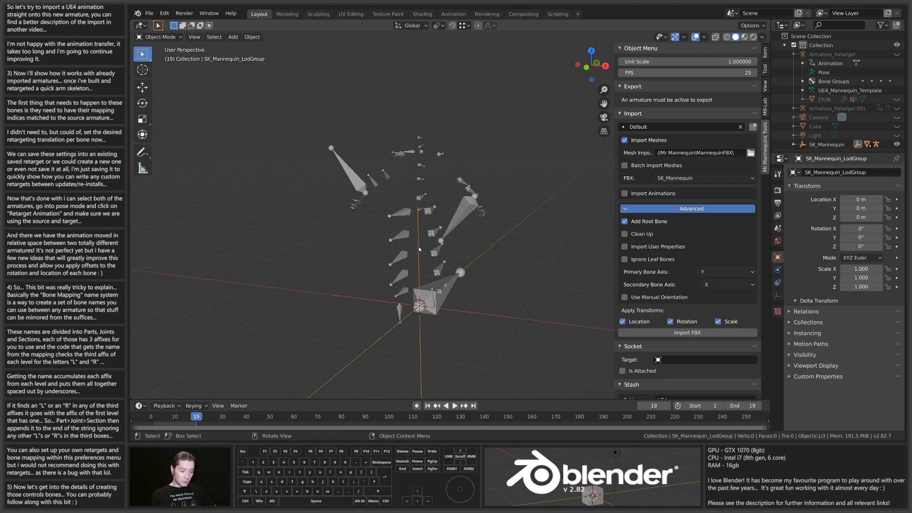
{"action": "key", "text": "Delete"}
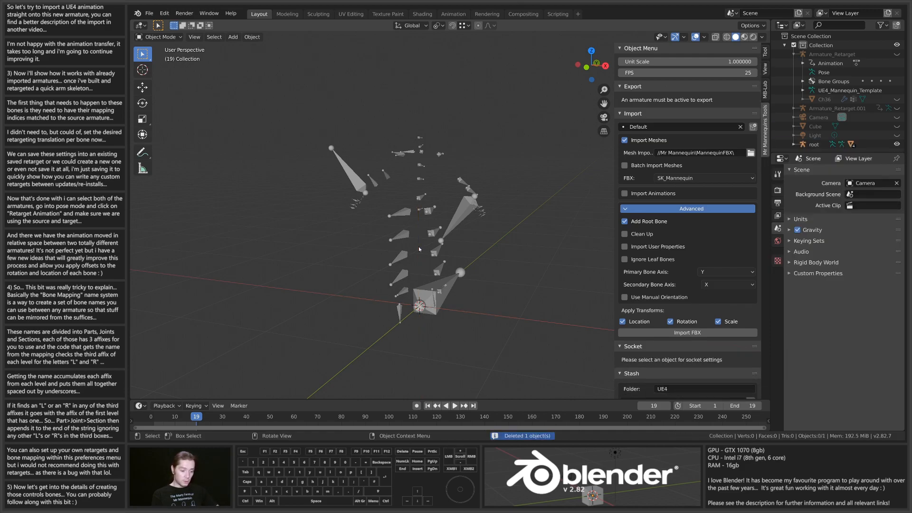
Build controls for the imported mannequin's root armature in Pose Mode, using the Generated template and leaving the saved retarget blank
{"action": "left_click", "coordinate": [419, 194]}
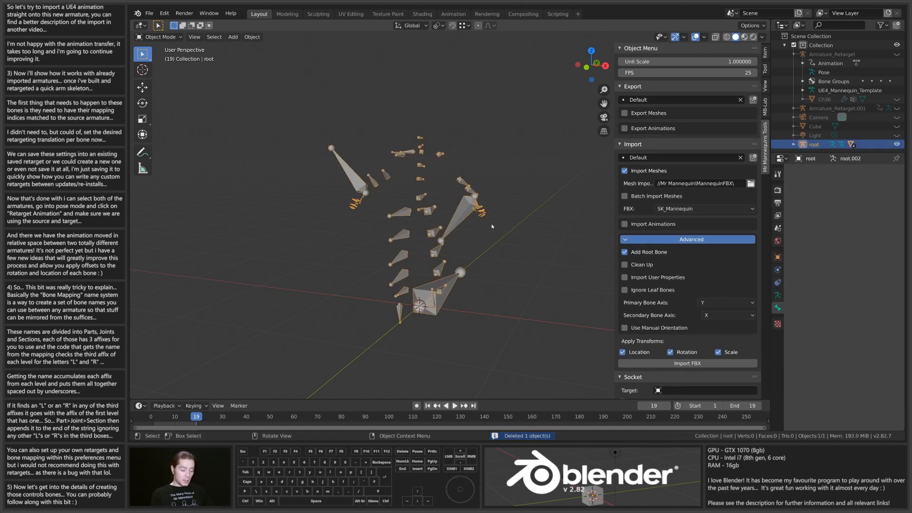
{"action": "key", "text": "ctrl+Tab"}
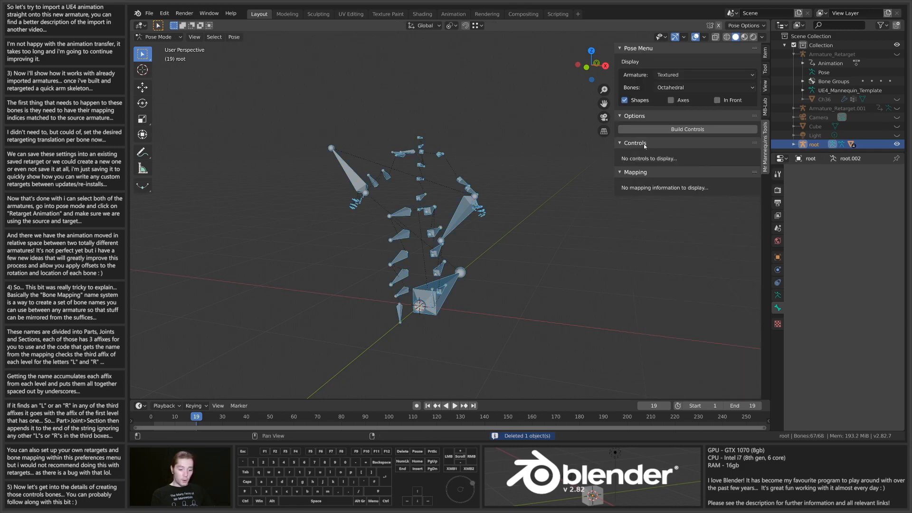
{"action": "left_click", "coordinate": [664, 130]}
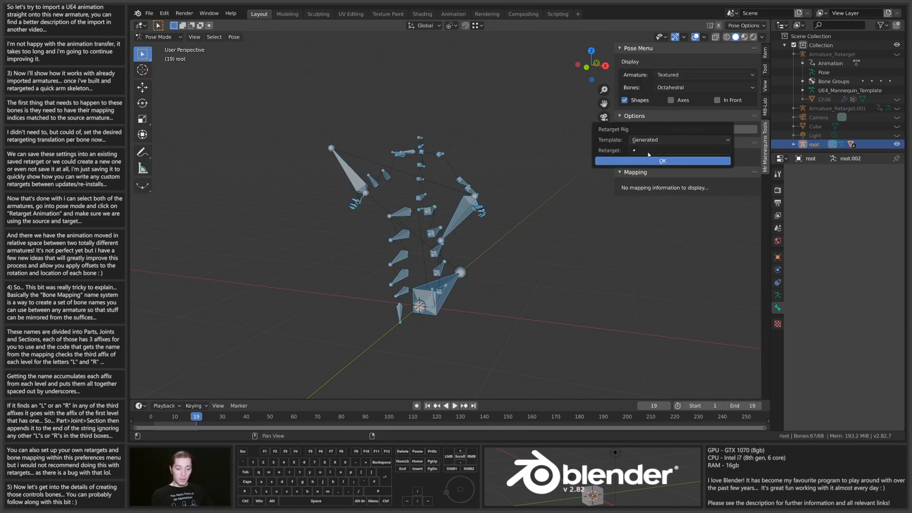
{"action": "left_click", "coordinate": [680, 150]}
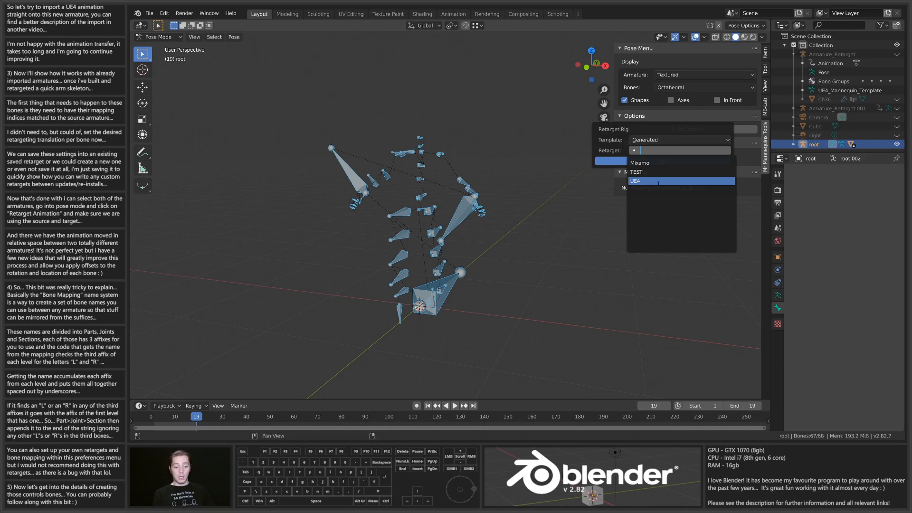
{"action": "left_click", "coordinate": [669, 140]}
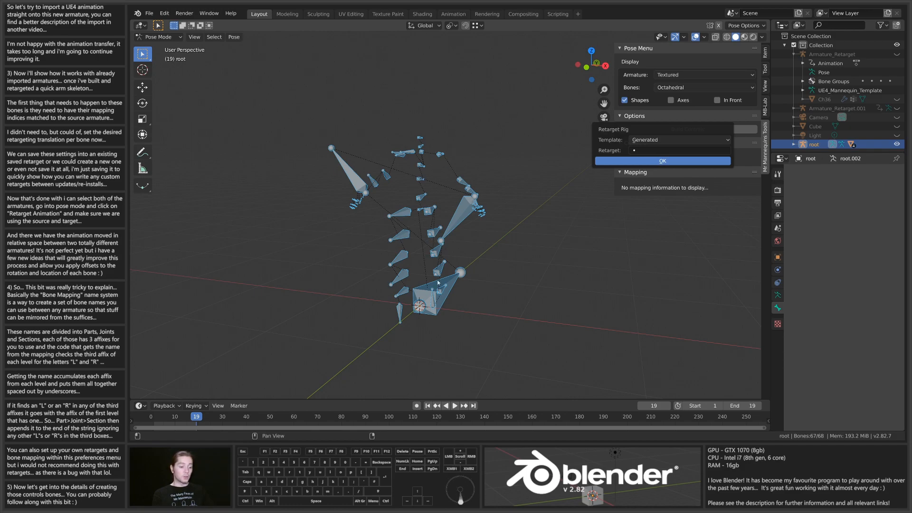
{"action": "left_click", "coordinate": [662, 161]}
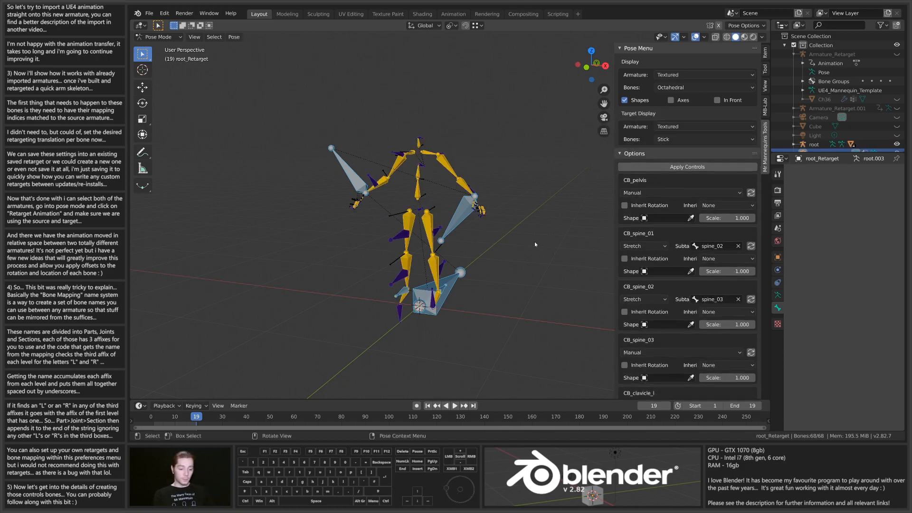
{"action": "middle_click_drag", "start_coordinate": [480, 245], "coordinate": [479, 206]}
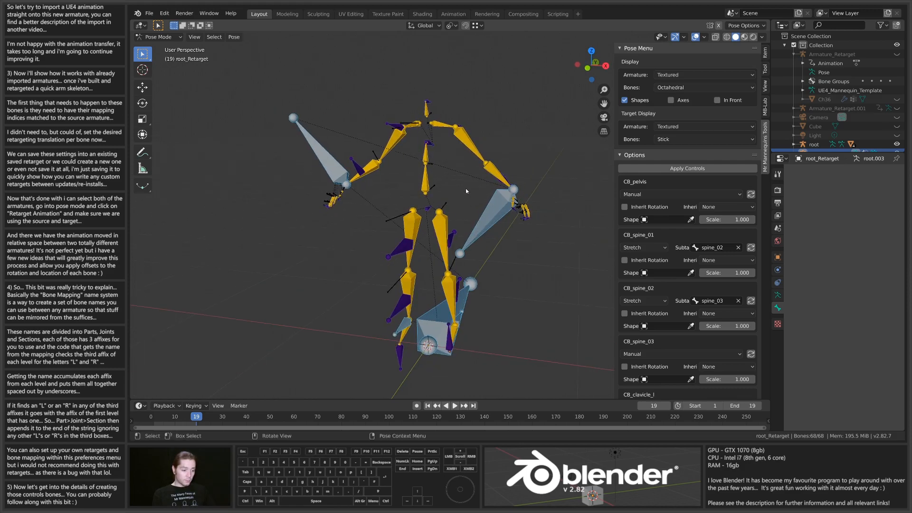
{"action": "left_click", "coordinate": [486, 213]}
{"action": "middle_click_drag", "start_coordinate": [486, 213], "coordinate": [517, 238]}
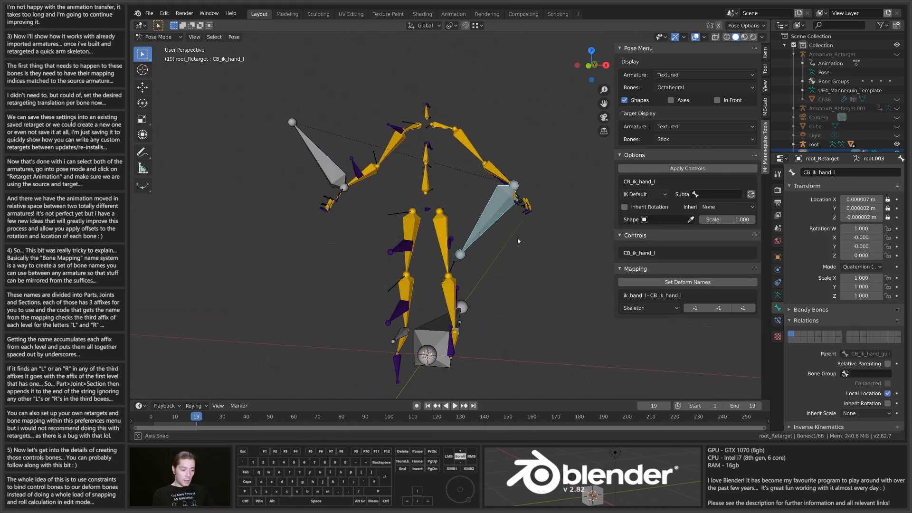
{"action": "key", "text": "h"}
{"action": "scroll", "coordinate": [504, 215], "scroll_direction": "up", "scroll_amount": 2}
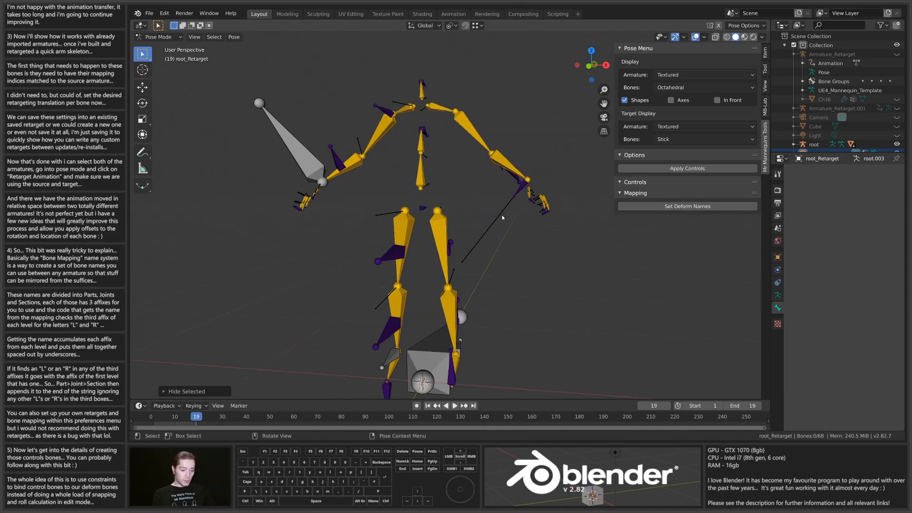
{"action": "left_click", "coordinate": [289, 142]}
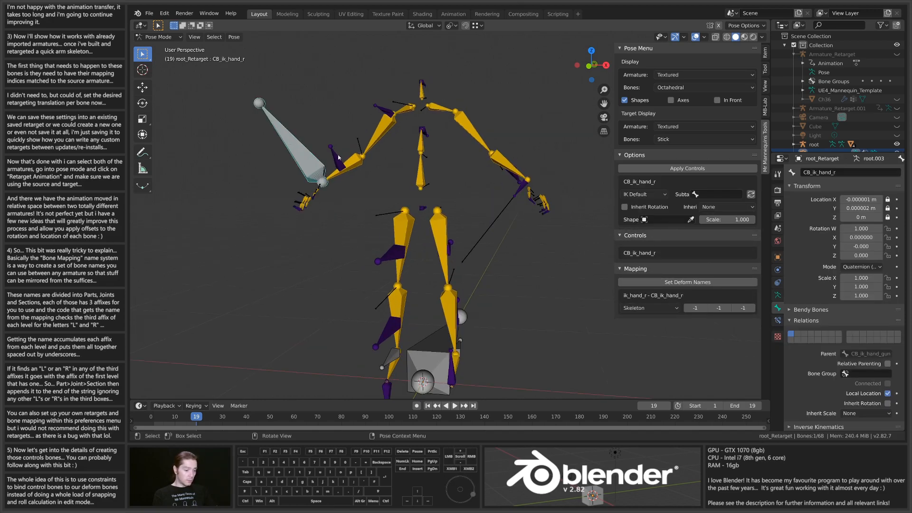
{"action": "key", "text": "alt+a"}
{"action": "key", "text": "alt+h"}
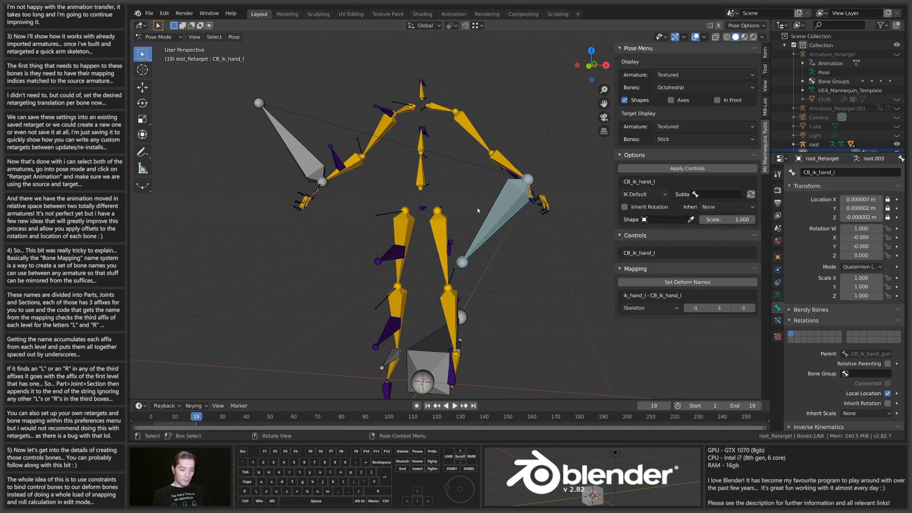
Hide the two large IK hand control bones, CB_ik_hand_l and CB_ik_hand_r
{"action": "middle_click_drag", "start_coordinate": [477, 205], "coordinate": [223, 117]}
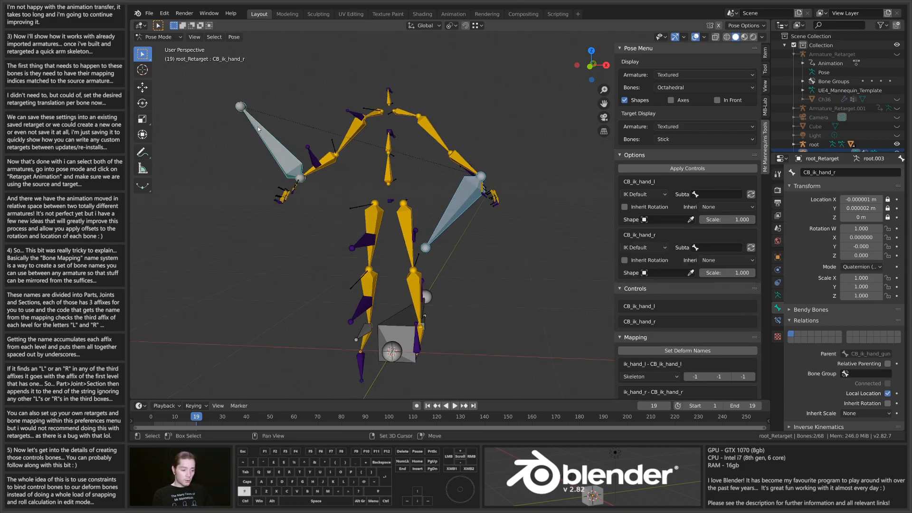
{"action": "key", "text": "h"}
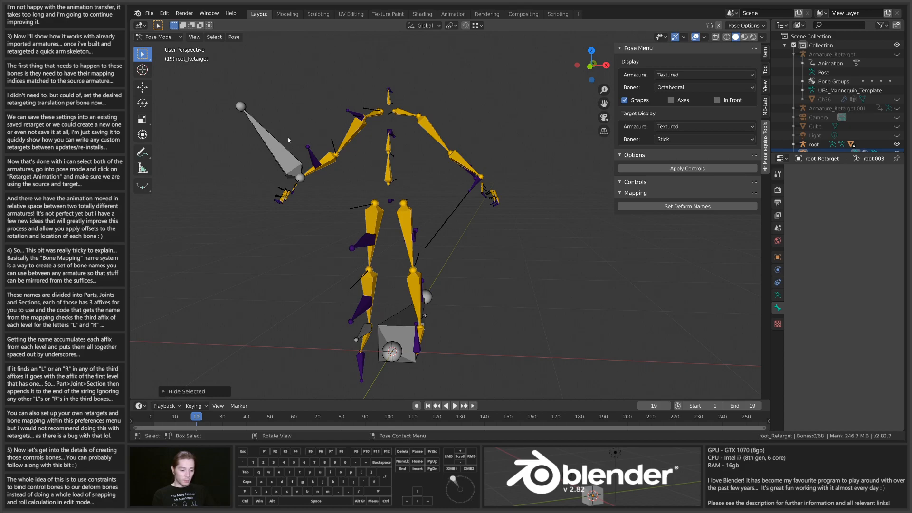
{"action": "left_click", "coordinate": [270, 136]}
{"action": "key", "text": "h"}
Hide the remaining grey control bones around the feet and at the armature's origin
{"action": "middle_click_drag", "start_coordinate": [403, 313], "coordinate": [392, 239], "text": "shift"}
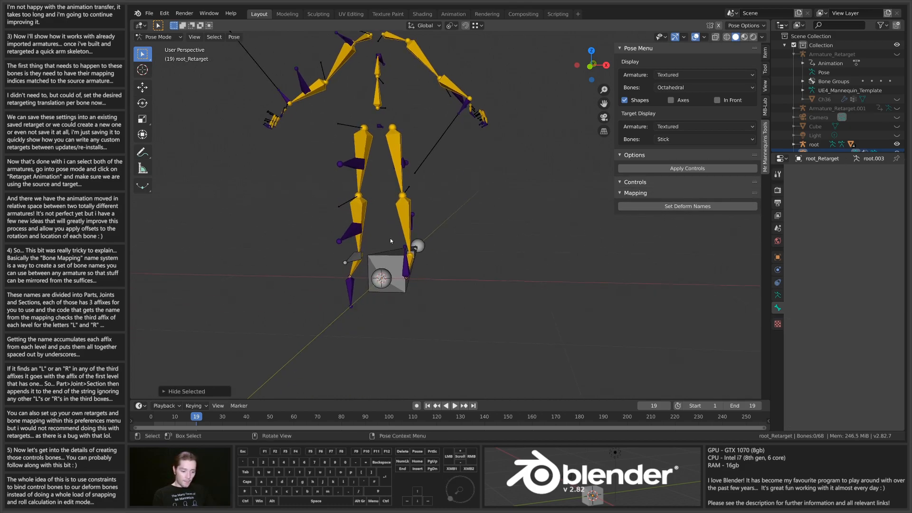
{"action": "left_click", "coordinate": [351, 258]}
{"action": "key", "text": "h"}
{"action": "left_click", "coordinate": [384, 258]}
{"action": "key", "text": "h"}
{"action": "middle_click_drag", "start_coordinate": [466, 255], "coordinate": [435, 283]}
{"action": "left_click", "coordinate": [430, 252]}
{"action": "key", "text": "h"}
{"action": "scroll", "coordinate": [456, 274], "scroll_direction": "up", "scroll_amount": 1}
{"action": "scroll", "coordinate": [436, 282], "scroll_direction": "down", "scroll_amount": 1}
{"action": "middle_click_drag", "start_coordinate": [427, 197], "coordinate": [397, 193], "text": "shift"}
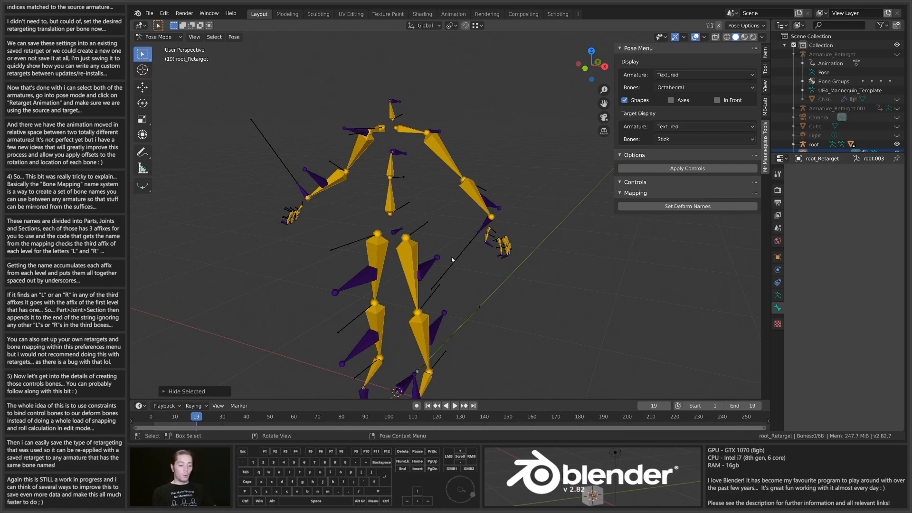
Examine the Stretch settings and targets of the CB_spine_01 and CB_upperarm_l control bones
{"action": "middle_click_drag", "start_coordinate": [461, 235], "coordinate": [445, 247]}
{"action": "scroll", "coordinate": [455, 203], "scroll_direction": "down", "scroll_amount": 2}
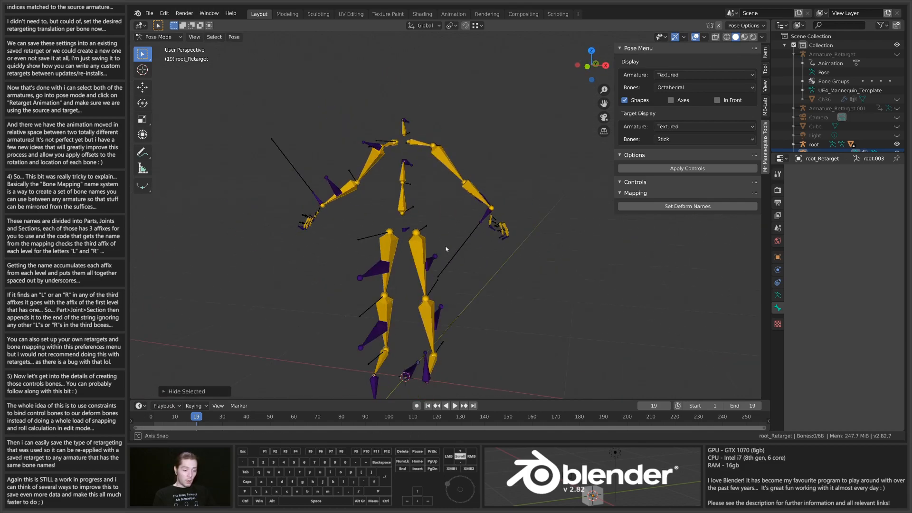
{"action": "left_click", "coordinate": [404, 200]}
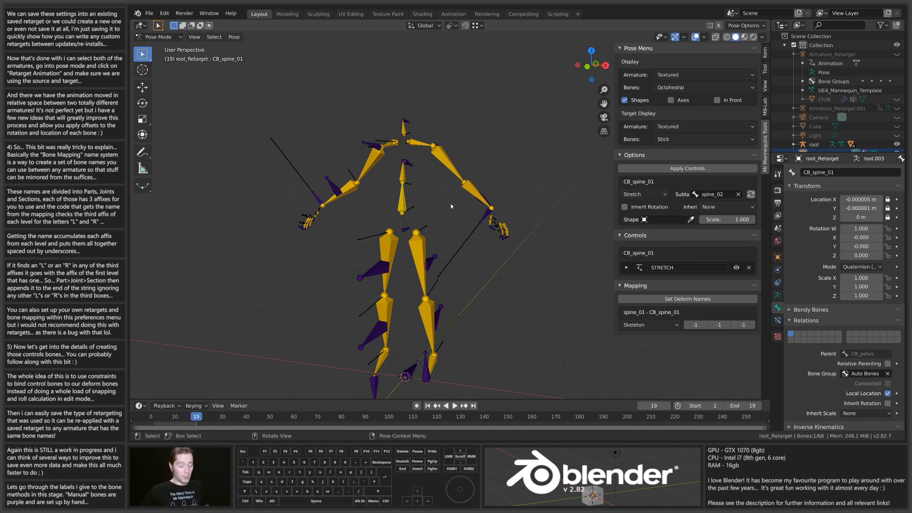
{"action": "scroll", "coordinate": [418, 181], "scroll_direction": "up", "scroll_amount": 5}
{"action": "middle_click_drag", "start_coordinate": [427, 186], "coordinate": [430, 200], "text": "shift"}
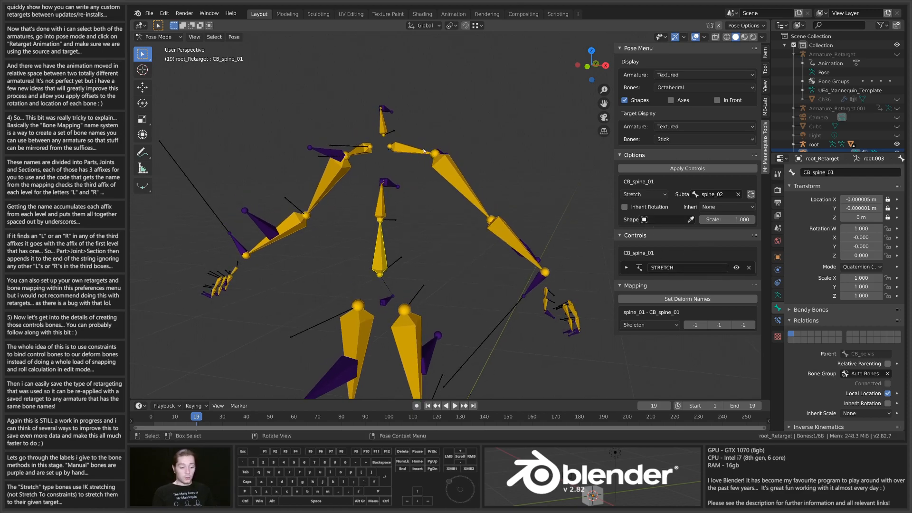
{"action": "middle_click_drag", "start_coordinate": [500, 228], "coordinate": [457, 196]}
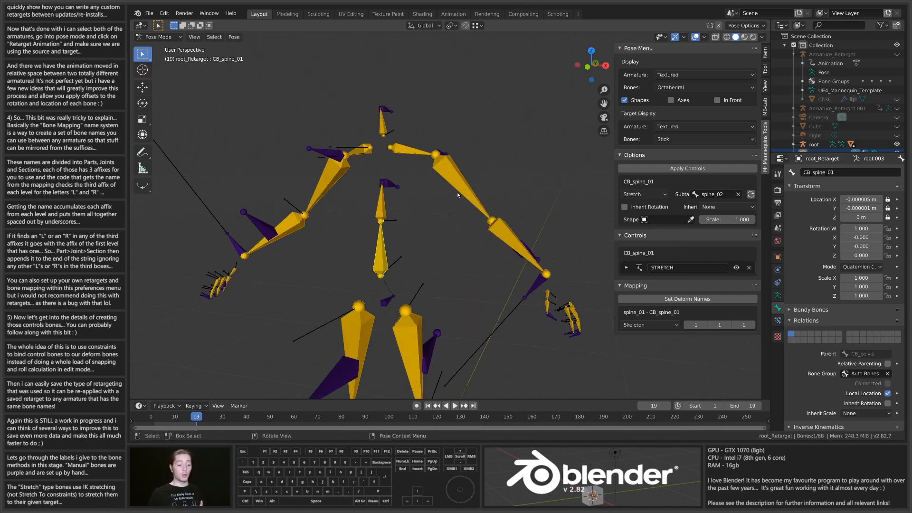
{"action": "middle_click_drag", "start_coordinate": [458, 195], "coordinate": [475, 179]}
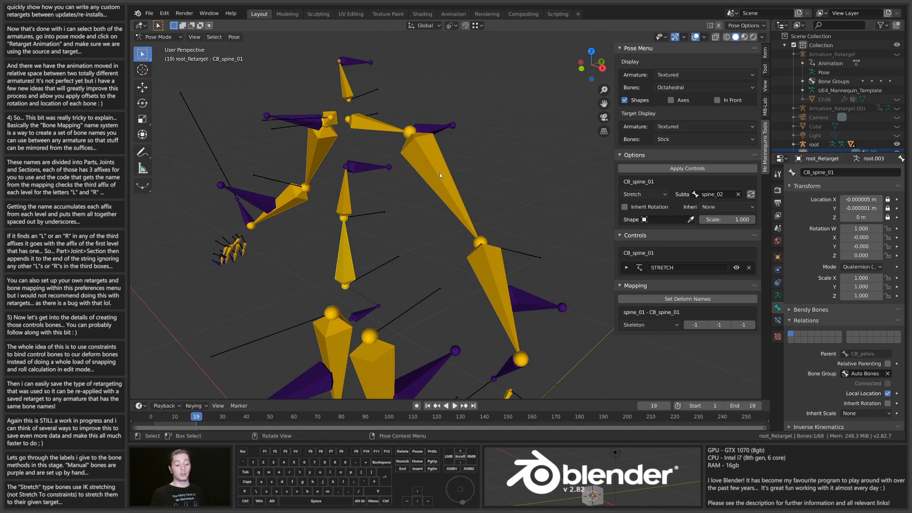
{"action": "middle_click_drag", "start_coordinate": [482, 251], "coordinate": [437, 234]}
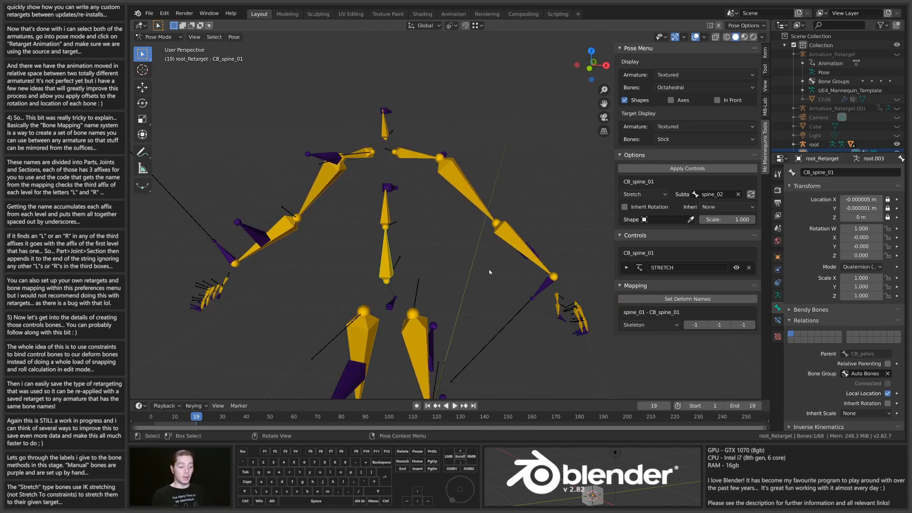
{"action": "middle_click_drag", "start_coordinate": [499, 283], "coordinate": [431, 184]}
{"action": "left_click", "coordinate": [426, 155]}
{"action": "middle_click_drag", "start_coordinate": [447, 269], "coordinate": [461, 260]}
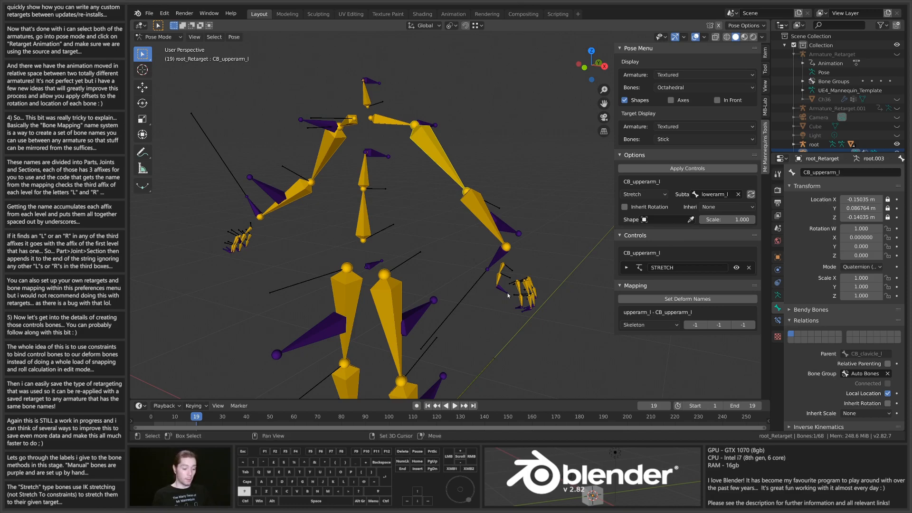
Select the left hand control bone CB_hand_l for adjustment
{"action": "middle_click_drag", "start_coordinate": [416, 178], "coordinate": [345, 150], "text": "shift"}
{"action": "left_click", "coordinate": [420, 228]}
{"action": "scroll", "coordinate": [427, 240], "scroll_direction": "up", "scroll_amount": 1}
{"action": "scroll", "coordinate": [428, 244], "scroll_direction": "up", "scroll_amount": 2}
{"action": "mouse_move", "coordinate": [368, 253]}
{"action": "middle_mouse_down"}
{"action": "mouse_move", "coordinate": [405, 255]}
{"action": "mouse_move", "coordinate": [365, 242]}
{"action": "middle_mouse_up"}
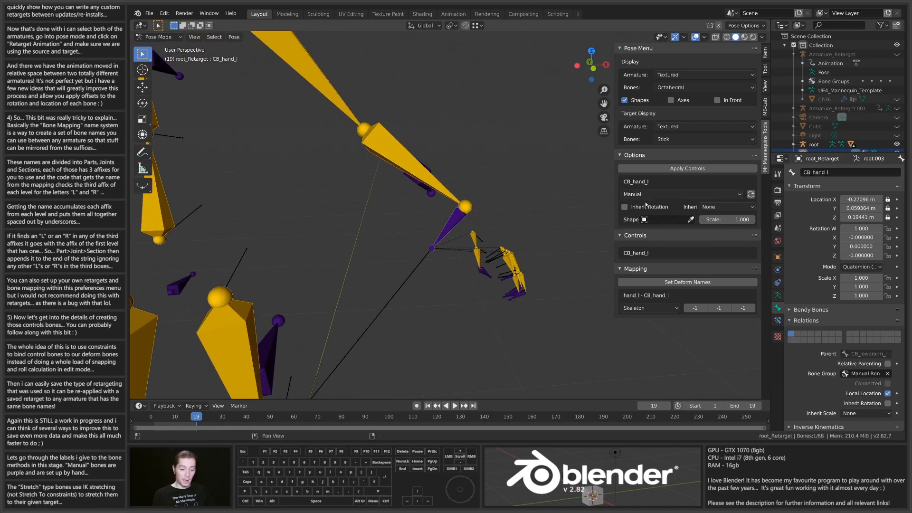
{"action": "left_click", "coordinate": [626, 208]}
{"action": "middle_click_drag", "start_coordinate": [534, 230], "coordinate": [459, 229]}
{"action": "left_click", "coordinate": [625, 208]}
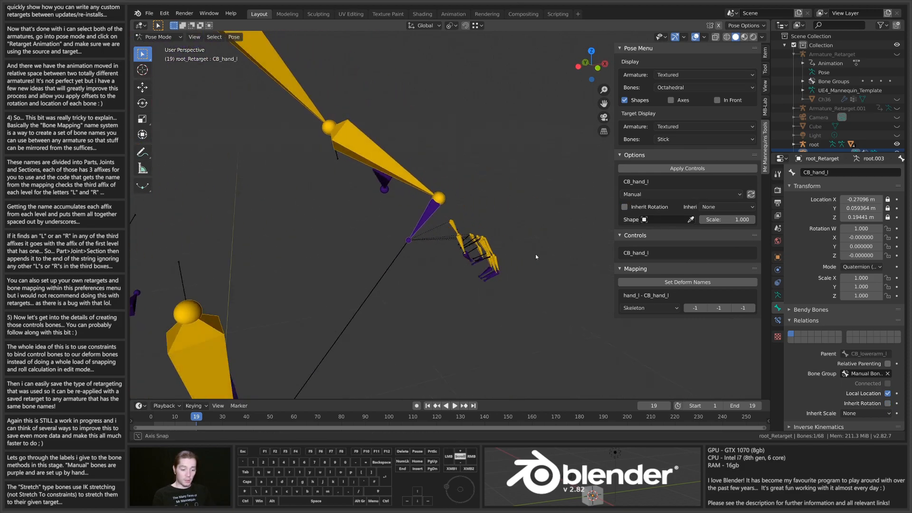
Rotate CB_hand_l by about -86 degrees so it continues from the forearm toward the fingers
{"action": "middle_click_drag", "start_coordinate": [536, 253], "coordinate": [542, 242]}
{"action": "key", "text": "r"}
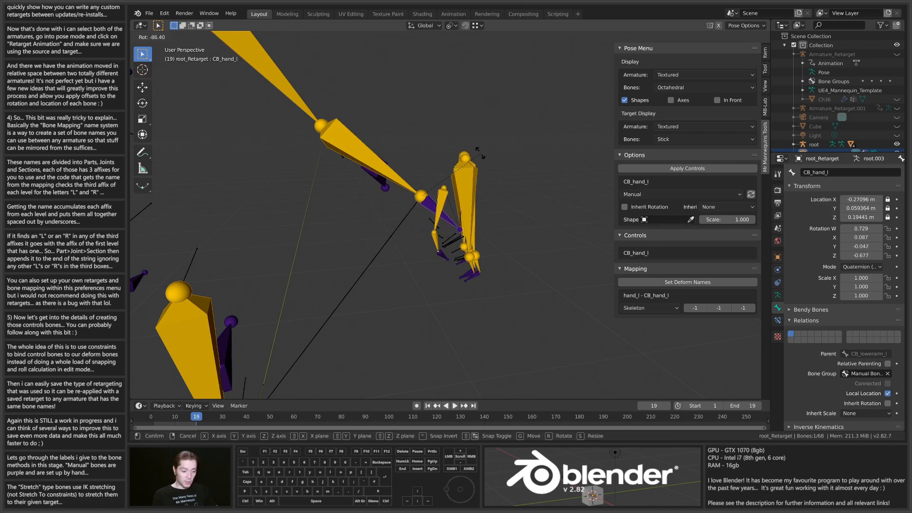
{"action": "left_click", "coordinate": [479, 153]}
{"action": "middle_click_drag", "start_coordinate": [478, 167], "coordinate": [428, 223]}
{"action": "middle_click_drag", "start_coordinate": [338, 251], "coordinate": [425, 219]}
{"action": "scroll", "coordinate": [426, 317], "scroll_direction": "up", "scroll_amount": 3}
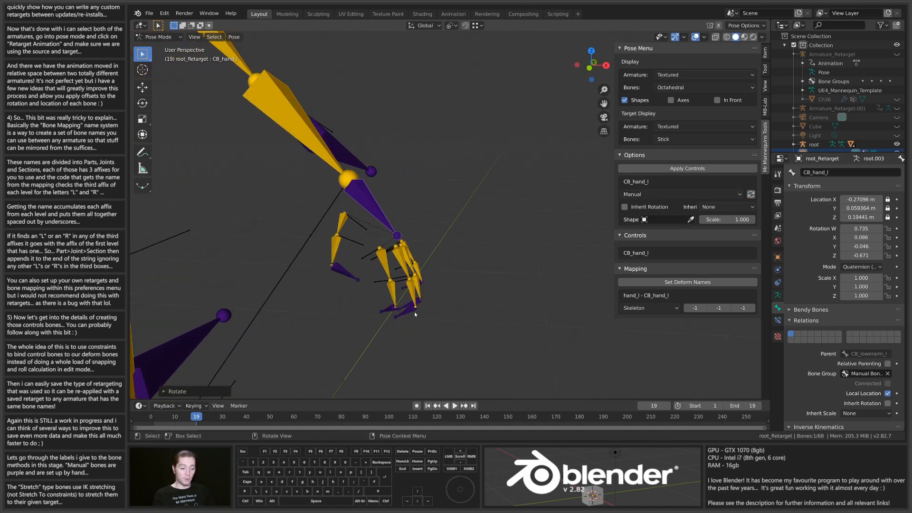
Enable Inherit Rotation on the control bone at the tip of the left thumb
{"action": "left_click", "coordinate": [349, 276]}
{"action": "mouse_move", "coordinate": [367, 301]}
{"action": "middle_mouse_down"}
{"action": "mouse_move", "coordinate": [367, 285]}
{"action": "mouse_move", "coordinate": [370, 300]}
{"action": "middle_mouse_up"}
{"action": "left_click", "coordinate": [625, 207]}
Enable Inherit Rotation together for the left fingertip control bones CB_index_03_l, CB_middle_03_l, CB_ring_03_l and CB_pinky_03_l
{"action": "left_click", "coordinate": [385, 255]}
{"action": "left_click", "coordinate": [404, 265], "text": "shift"}
{"action": "middle_click_drag", "start_coordinate": [436, 280], "coordinate": [411, 282]}
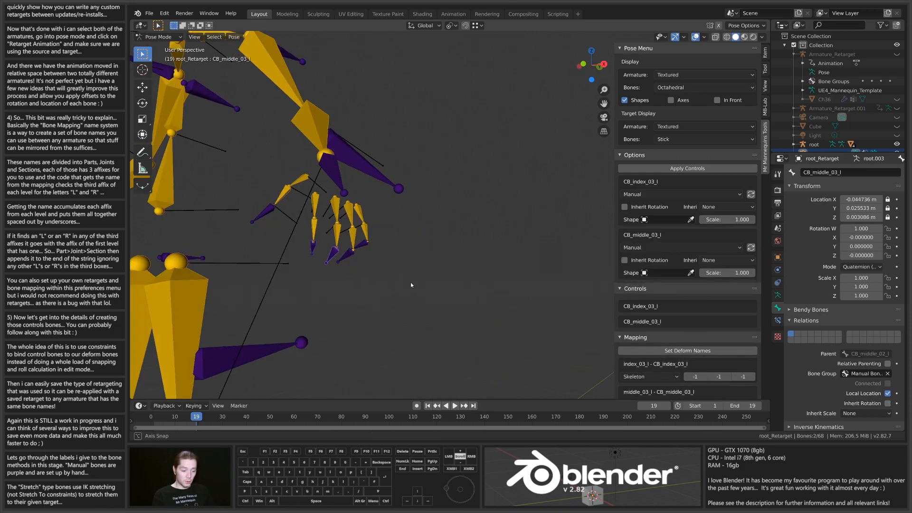
{"action": "left_click", "coordinate": [356, 252], "text": "shift"}
{"action": "left_click", "coordinate": [362, 248], "text": "shift"}
{"action": "middle_click_drag", "start_coordinate": [366, 261], "coordinate": [418, 292]}
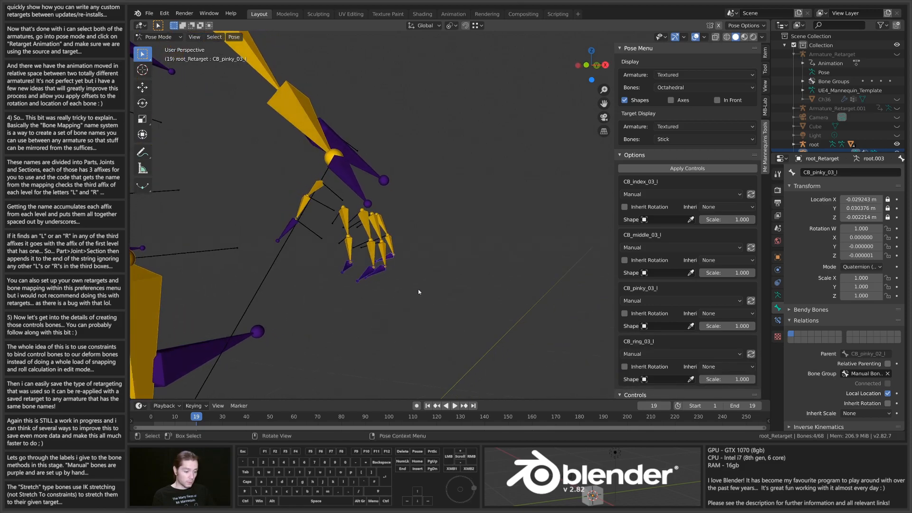
{"action": "scroll", "coordinate": [403, 284], "scroll_direction": "down", "scroll_amount": 3}
{"action": "key", "text": "shift+w"}
{"action": "left_click", "coordinate": [470, 270]}
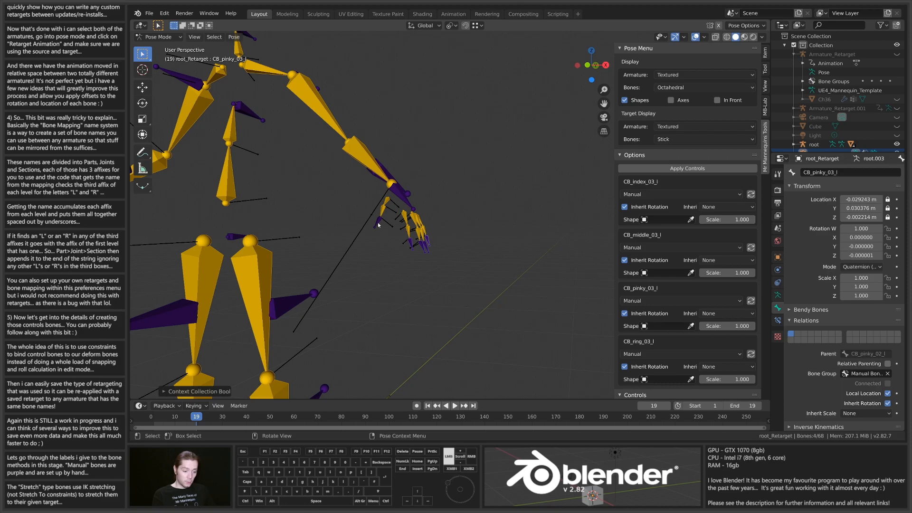
Rotate the right hand control bone CB_hand_r by about -106 degrees so it points toward the fingers
{"action": "left_click", "coordinate": [379, 225]}
{"action": "scroll", "coordinate": [371, 257], "scroll_direction": "down", "scroll_amount": 4}
{"action": "middle_click_drag", "start_coordinate": [362, 282], "coordinate": [377, 241]}
{"action": "left_click", "coordinate": [295, 227]}
{"action": "scroll", "coordinate": [300, 237], "scroll_direction": "up", "scroll_amount": 4}
{"action": "scroll", "coordinate": [349, 236], "scroll_direction": "down", "scroll_amount": 2}
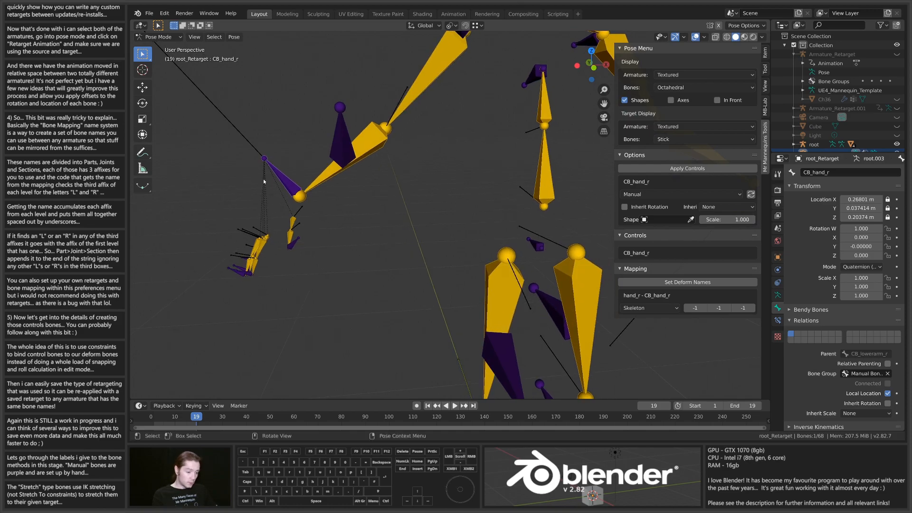
{"action": "key", "text": "r"}
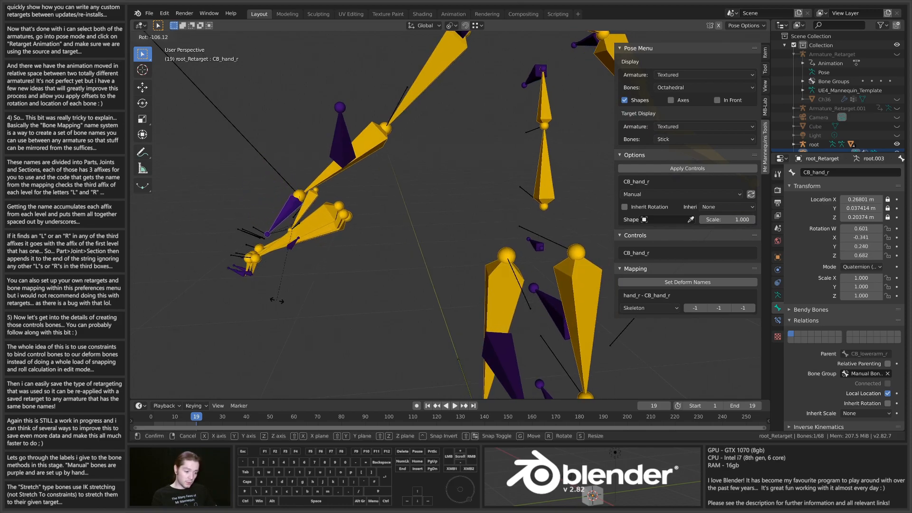
{"action": "left_click", "coordinate": [277, 296]}
{"action": "middle_click_drag", "start_coordinate": [257, 261], "coordinate": [344, 232]}
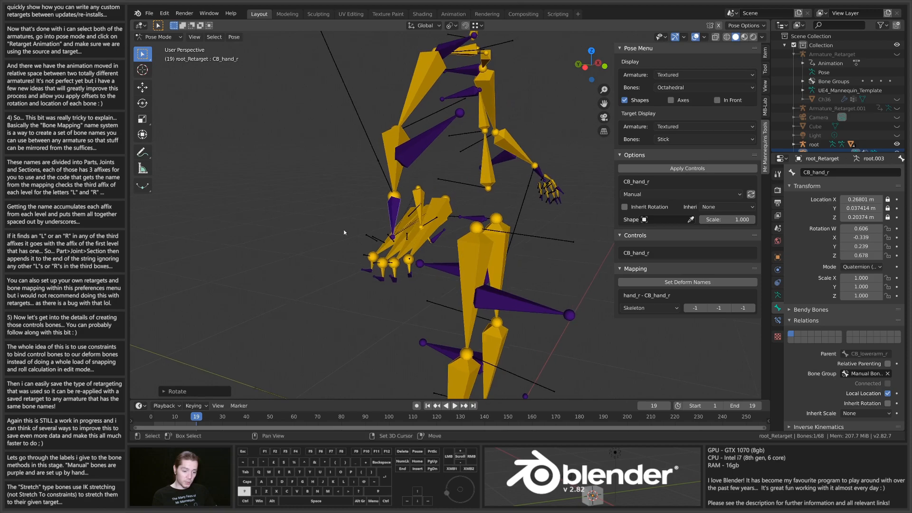
Set the transform orientation to Normal and roll CB_hand_r about -49 degrees around its Y axis
{"action": "scroll", "coordinate": [406, 233], "scroll_direction": "up", "scroll_amount": 4}
{"action": "middle_click_drag", "start_coordinate": [405, 233], "coordinate": [395, 275]}
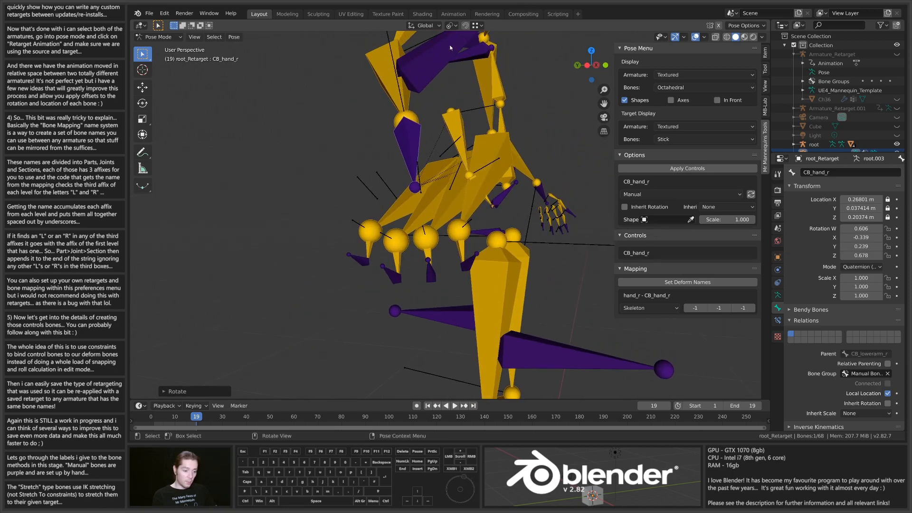
{"action": "left_click", "coordinate": [424, 25]}
{"action": "left_click", "coordinate": [409, 71]}
{"action": "key", "text": "r"}
{"action": "key", "text": "y"}
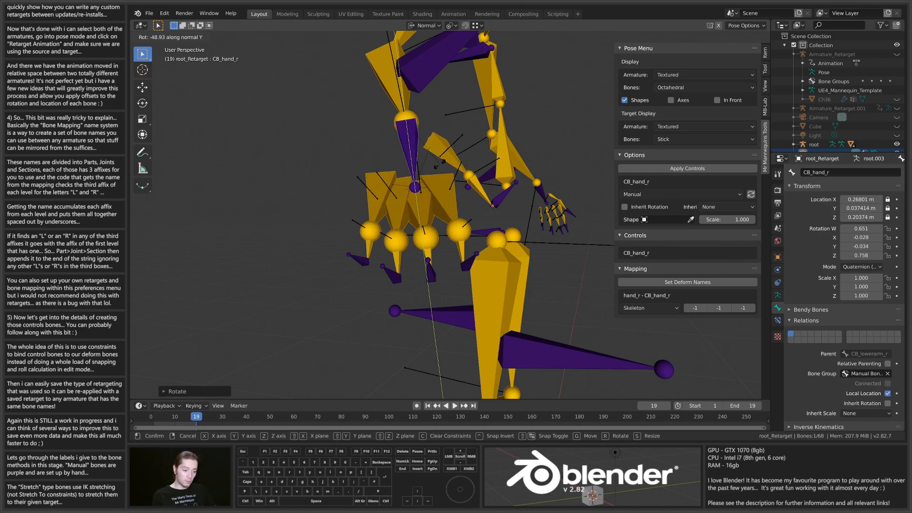
{"action": "left_click", "coordinate": [439, 165]}
Adjust the rotation of the left hand control bone CB_hand_l and update its retarget control
{"action": "scroll", "coordinate": [438, 166], "scroll_direction": "down", "scroll_amount": 5}
{"action": "middle_click_drag", "start_coordinate": [437, 169], "coordinate": [466, 236]}
{"action": "left_click", "coordinate": [437, 225]}
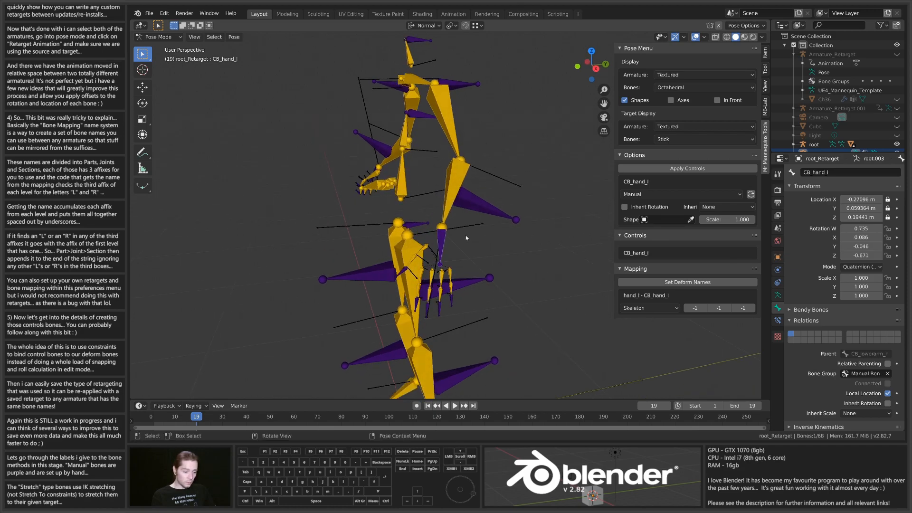
{"action": "key", "text": "r"}
{"action": "left_click", "coordinate": [479, 239]}
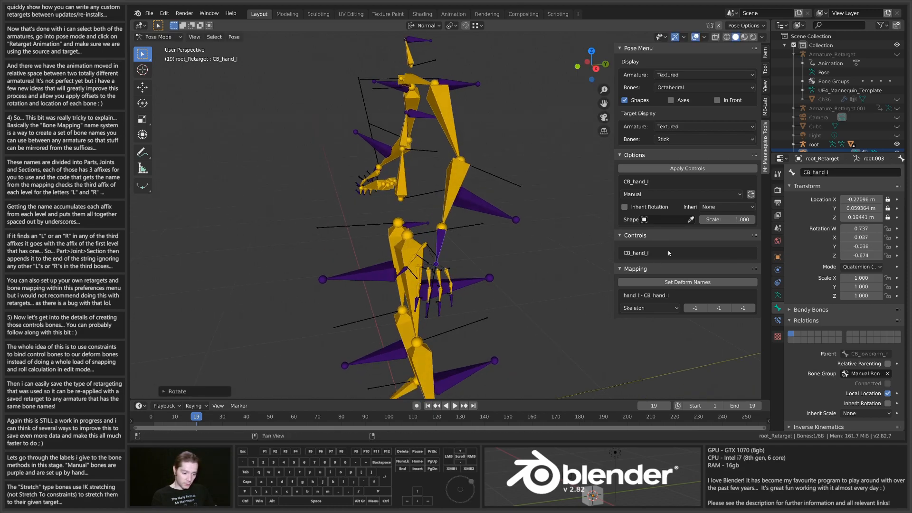
{"action": "left_click", "coordinate": [751, 195]}
Update the retarget control of the right hand control bone CB_hand_r
{"action": "middle_click_drag", "start_coordinate": [226, 246], "coordinate": [313, 241]}
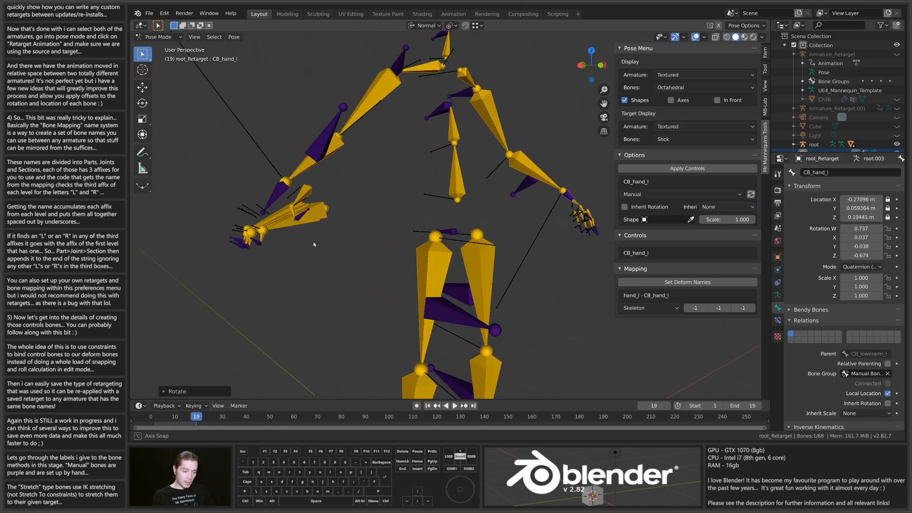
{"action": "left_click", "coordinate": [273, 197]}
{"action": "middle_click_drag", "start_coordinate": [274, 199], "coordinate": [536, 206]}
{"action": "left_click", "coordinate": [750, 195]}
Copy the pose of CB_hand_l, paste it flipped on the X axis, and update the mirrored control bone CB_hand_r
{"action": "left_click", "coordinate": [540, 201]}
{"action": "key", "text": "ctrl+c"}
{"action": "key", "text": "ctrl+v"}
{"action": "left_click", "coordinate": [163, 391]}
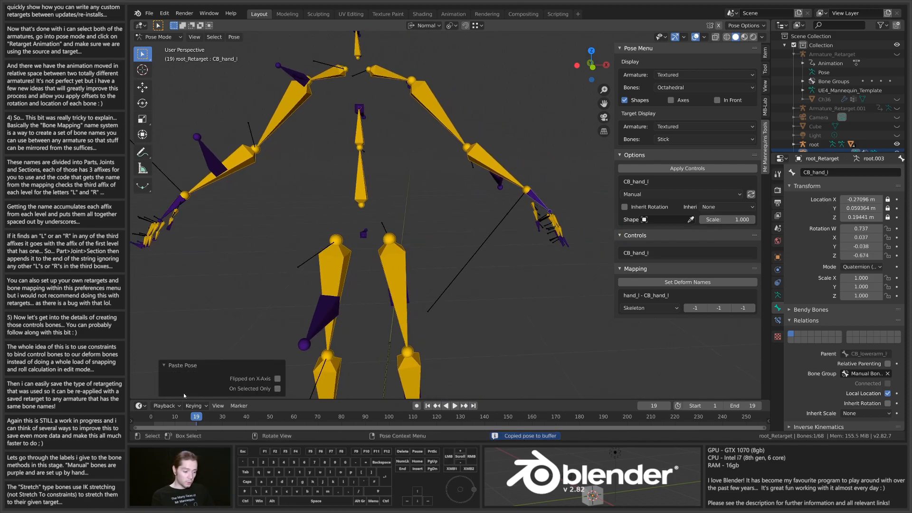
{"action": "left_click", "coordinate": [278, 379]}
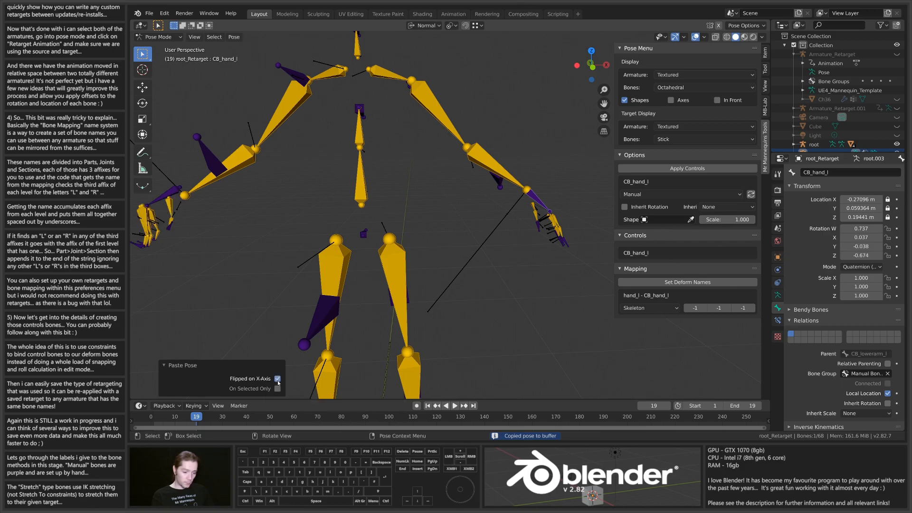
{"action": "middle_click_drag", "start_coordinate": [266, 350], "coordinate": [308, 241]}
{"action": "left_click", "coordinate": [380, 269]}
{"action": "left_click", "coordinate": [751, 195]}
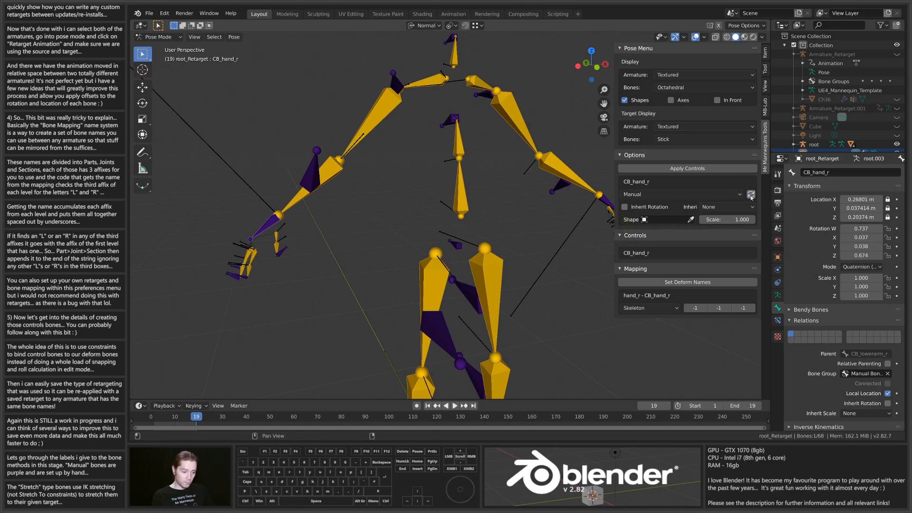
{"action": "middle_click_drag", "start_coordinate": [382, 283], "coordinate": [368, 266], "text": "shift"}
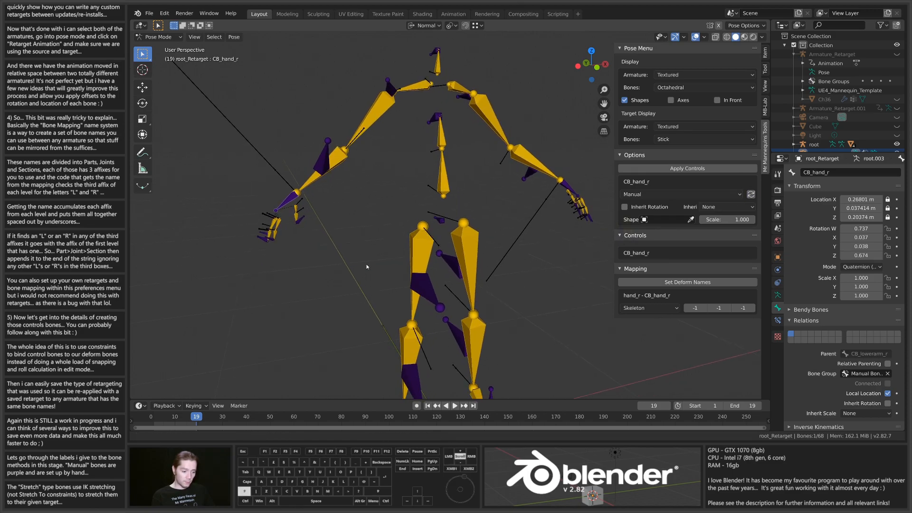
{"action": "left_click", "coordinate": [257, 222]}
{"action": "scroll", "coordinate": [311, 259], "scroll_direction": "up", "scroll_amount": 2}
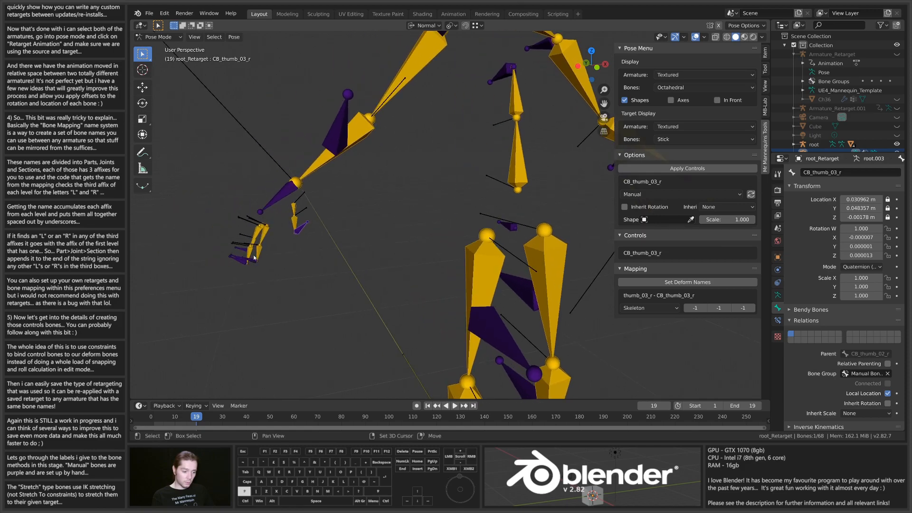
{"action": "left_click", "coordinate": [250, 260], "text": "shift"}
{"action": "left_click", "coordinate": [243, 256], "text": "shift"}
{"action": "left_click", "coordinate": [241, 249], "text": "shift"}
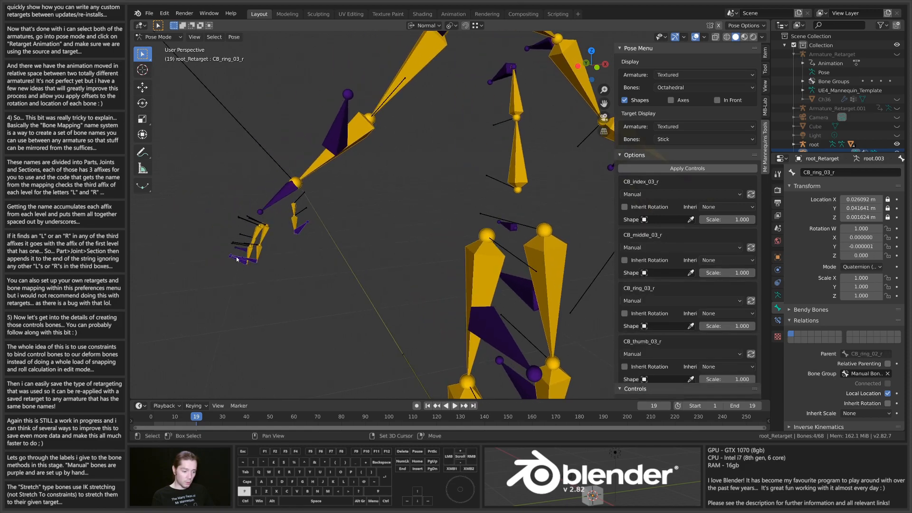
{"action": "left_click", "coordinate": [241, 249], "text": "shift"}
Enable Inherit Rotation together for the right fingertip control bones CB_thumb_03_r, CB_index_03_r, CB_middle_03_r, CB_ring_03_r and CB_pinky_03_r
{"action": "left_click", "coordinate": [300, 229]}
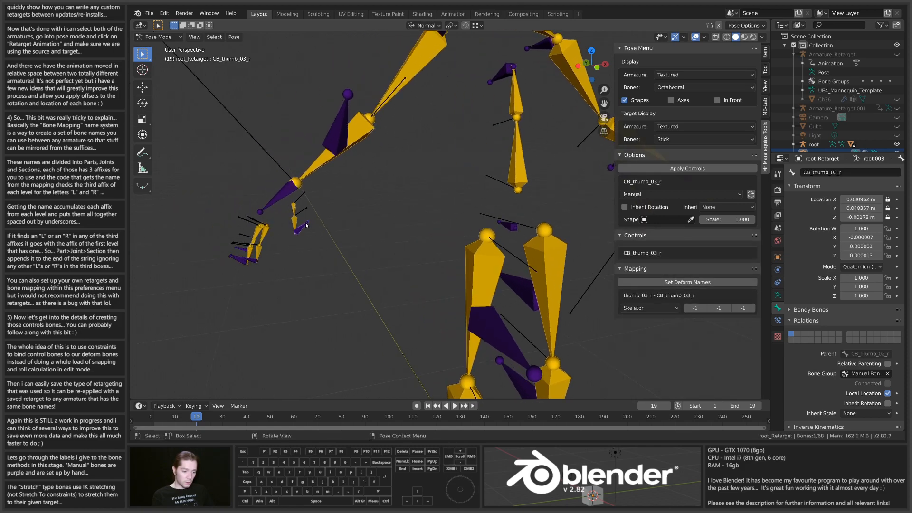
{"action": "left_click", "coordinate": [239, 264], "text": "shift"}
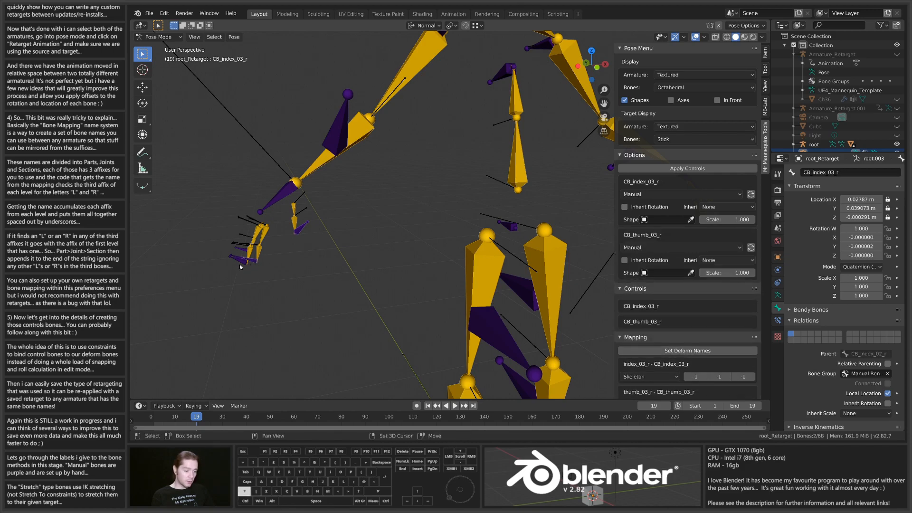
{"action": "left_click", "coordinate": [243, 257], "text": "shift"}
{"action": "left_click", "coordinate": [241, 249], "text": "shift"}
{"action": "left_click", "coordinate": [241, 242], "text": "shift"}
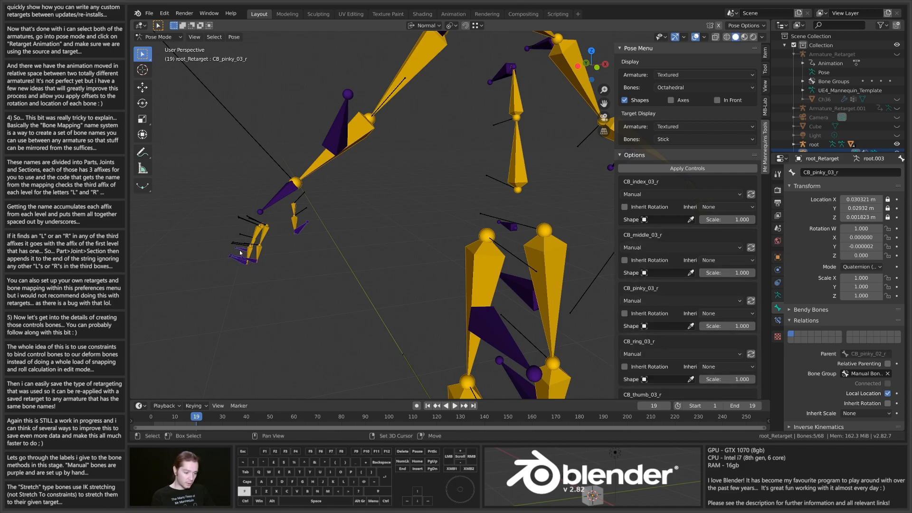
{"action": "key", "text": "shift+w"}
{"action": "left_click", "coordinate": [302, 298]}
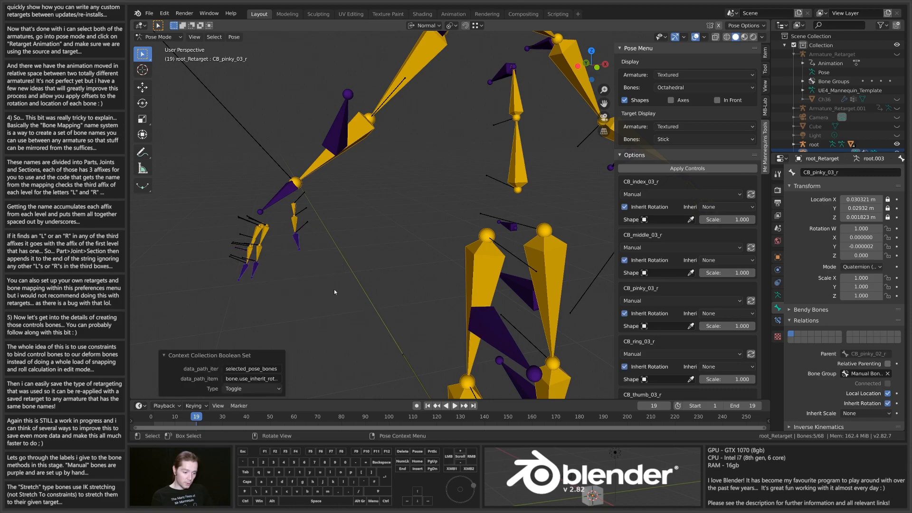
{"action": "scroll", "coordinate": [378, 267], "scroll_direction": "down", "scroll_amount": 8}
{"action": "middle_click_drag", "start_coordinate": [510, 269], "coordinate": [469, 262]}
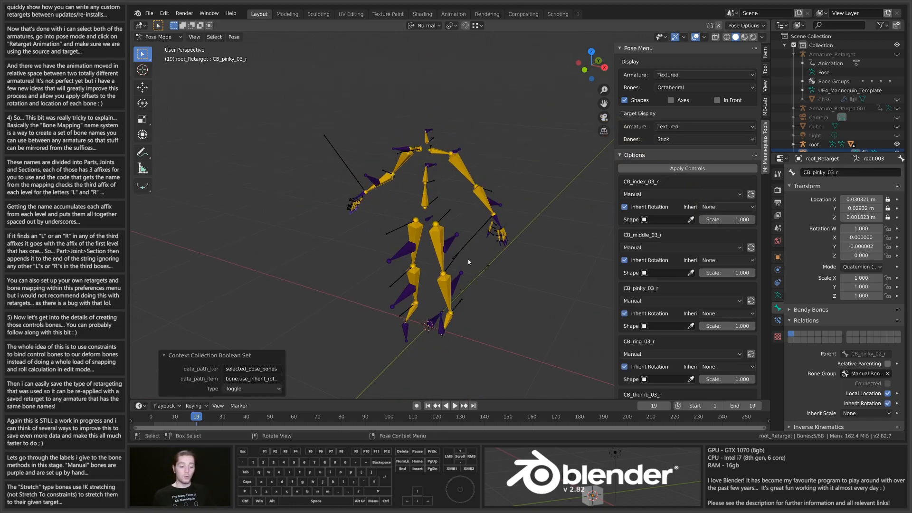
{"action": "scroll", "coordinate": [412, 269], "scroll_direction": "up", "scroll_amount": 3}
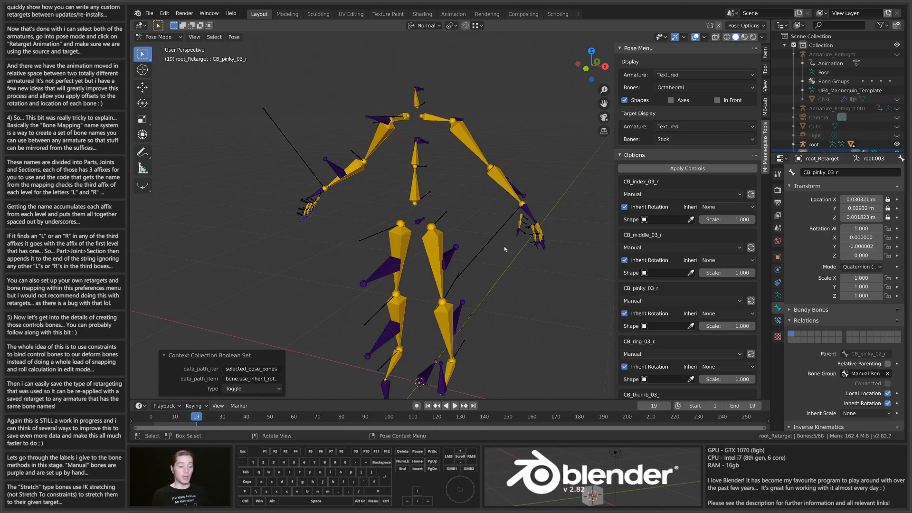
{"action": "middle_click_drag", "start_coordinate": [351, 116], "coordinate": [446, 267]}
{"action": "middle_click_drag", "start_coordinate": [485, 270], "coordinate": [521, 248]}
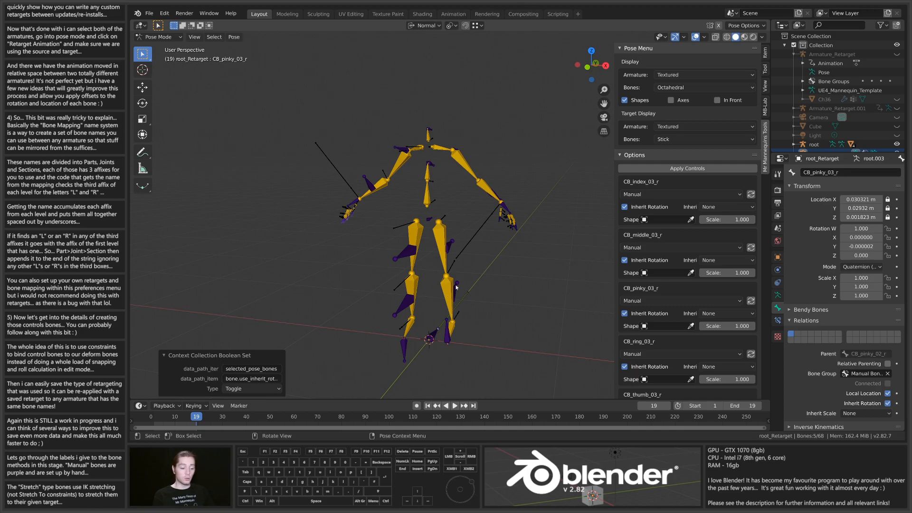
Set the retarget type of the upper spine control bone CB_spine_03 to Stretch
{"action": "middle_click_drag", "start_coordinate": [446, 239], "coordinate": [440, 178]}
{"action": "scroll", "coordinate": [463, 233], "scroll_direction": "up", "scroll_amount": 3}
{"action": "left_click", "coordinate": [447, 224]}
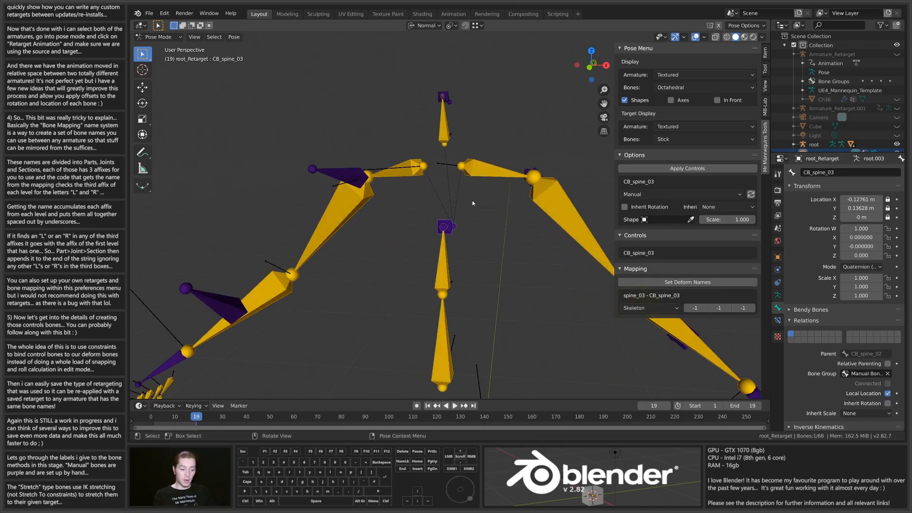
{"action": "middle_click_drag", "start_coordinate": [465, 252], "coordinate": [700, 194]}
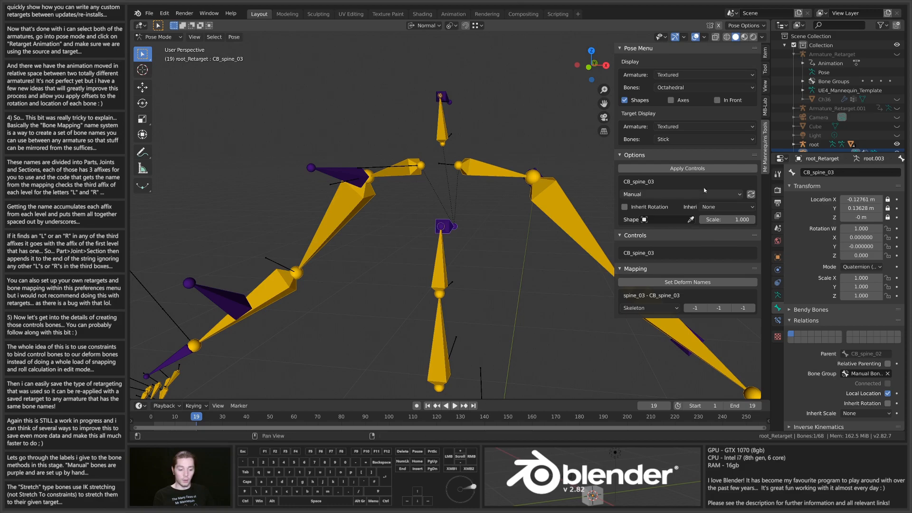
{"action": "left_click", "coordinate": [677, 195]}
{"action": "left_click", "coordinate": [644, 217]}
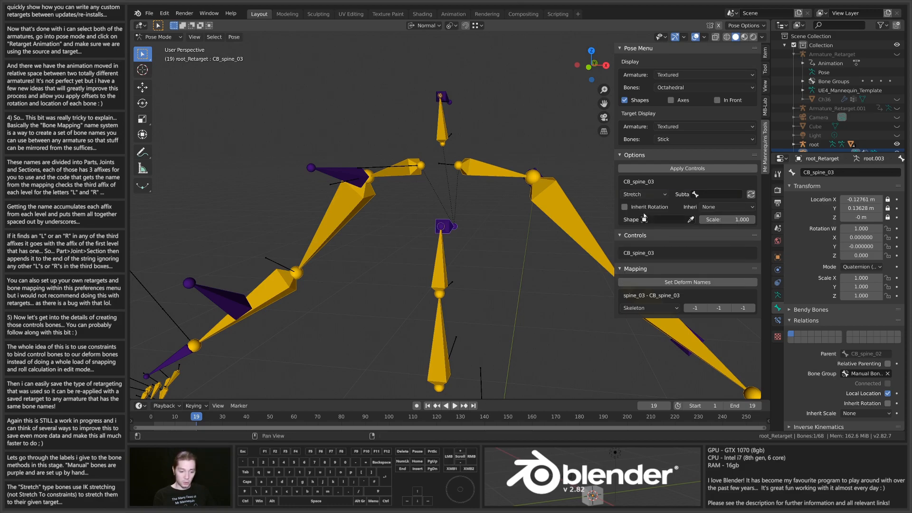
{"action": "left_click", "coordinate": [646, 195]}
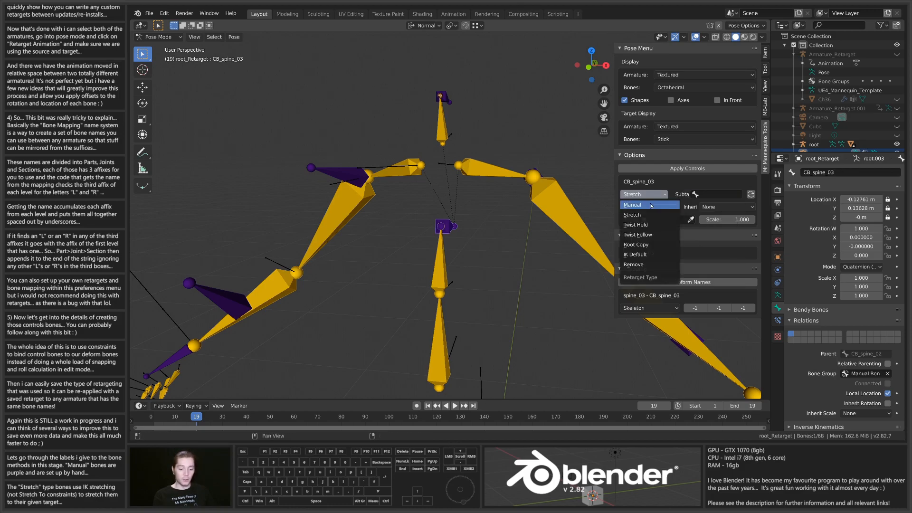
{"action": "left_click", "coordinate": [657, 188]}
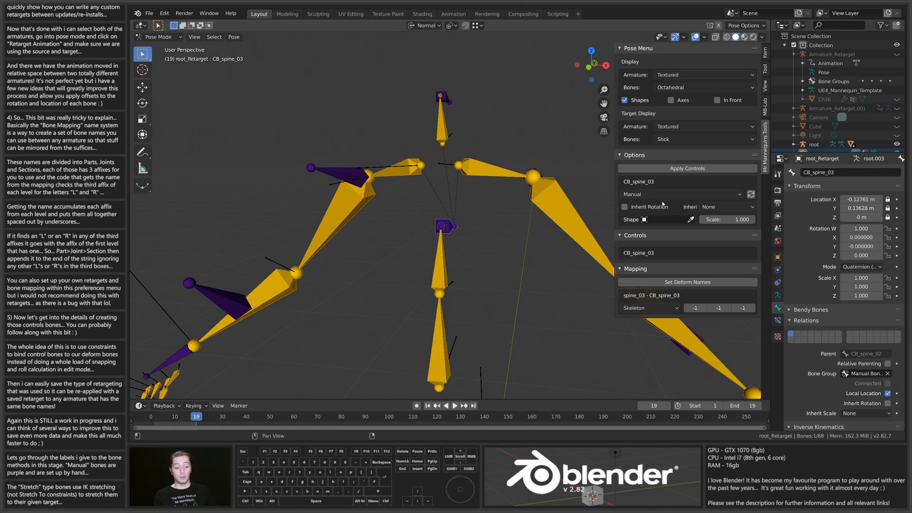
{"action": "left_click", "coordinate": [659, 196]}
{"action": "left_click", "coordinate": [651, 213]}
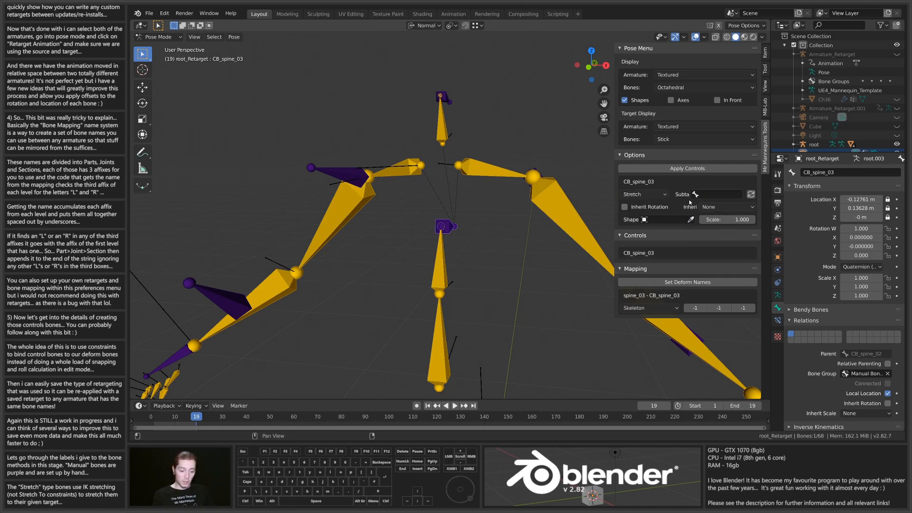
Set the stretch subtarget of CB_spine_03 to neck_01 and update its retarget control
{"action": "left_click", "coordinate": [712, 195]}
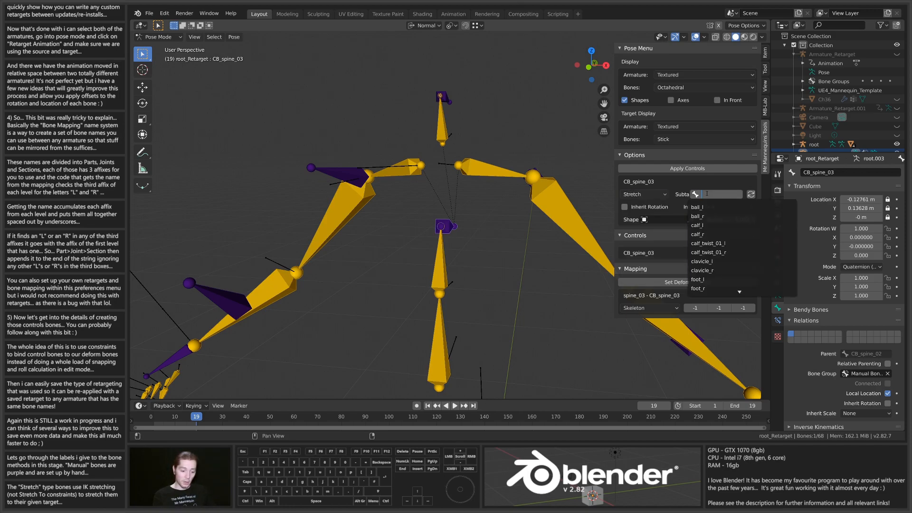
{"action": "type", "text": "sp"}
{"action": "key", "text": "BackSpace"}
{"action": "key", "text": "BackSpace"}
{"action": "type", "text": "neck_01"}
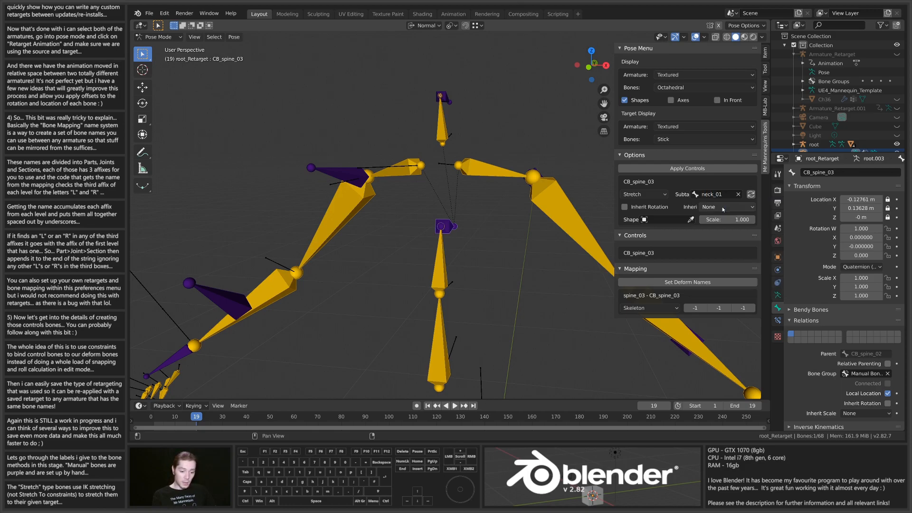
{"action": "key", "text": "Return"}
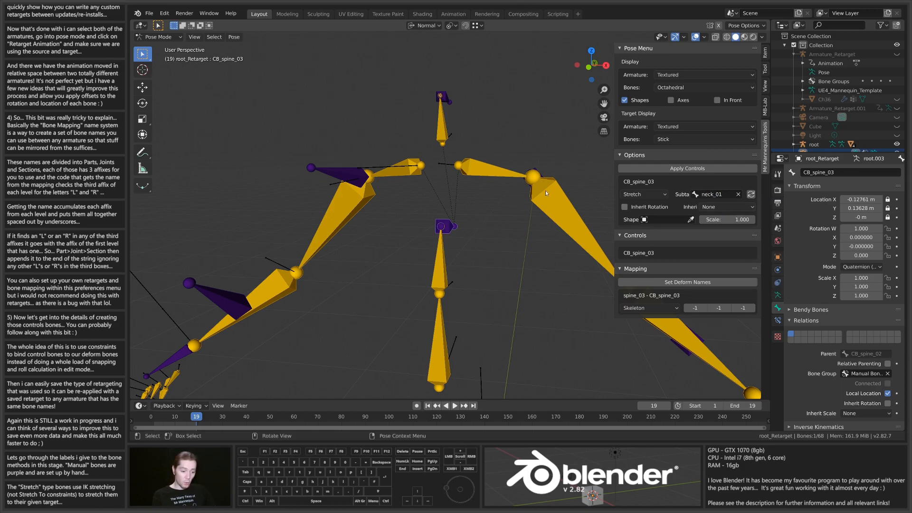
{"action": "left_click", "coordinate": [751, 194]}
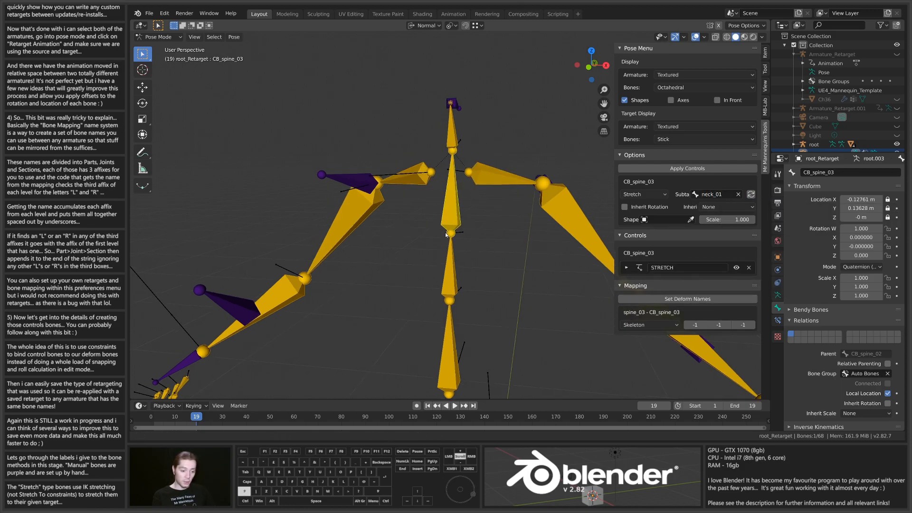
Try Inherit Rotation on the left clavicle control bone CB_clavicle_l
{"action": "left_click", "coordinate": [486, 190]}
{"action": "middle_click_drag", "start_coordinate": [483, 216], "coordinate": [463, 223]}
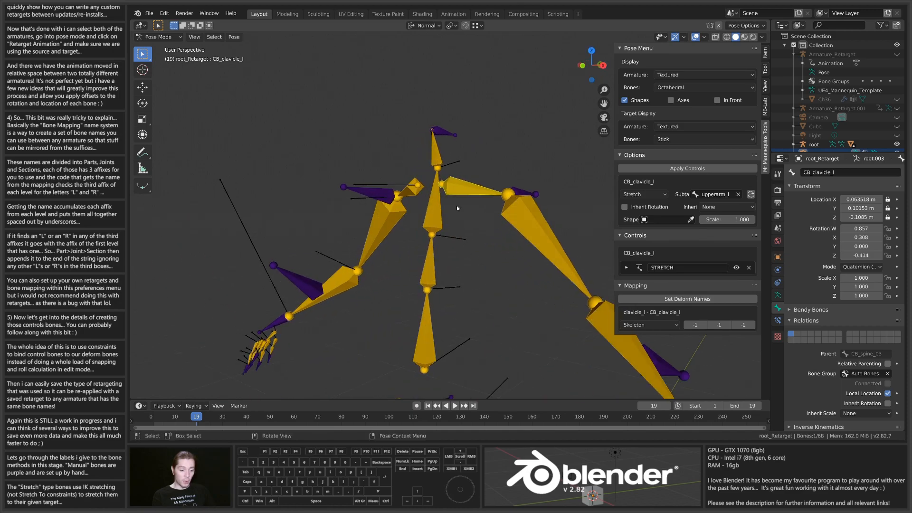
{"action": "middle_click_drag", "start_coordinate": [455, 280], "coordinate": [624, 230], "text": "shift"}
{"action": "left_click", "coordinate": [625, 207]}
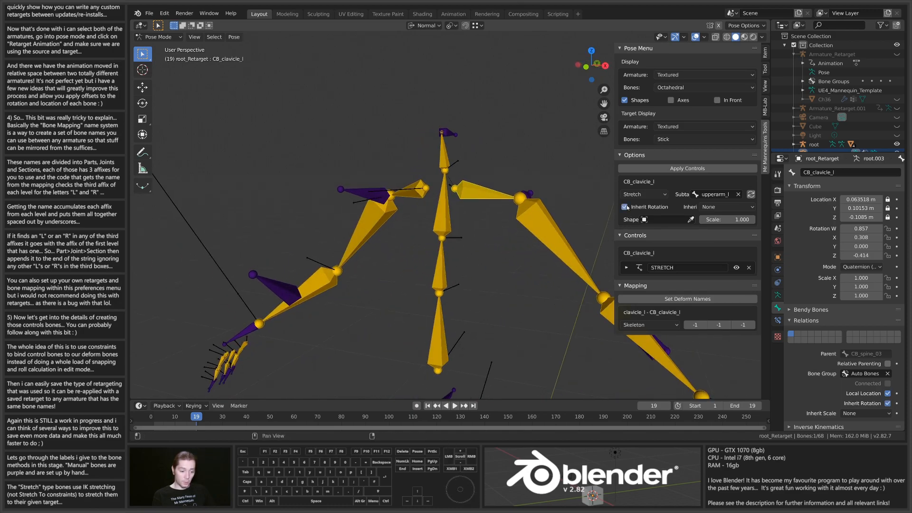
{"action": "left_click", "coordinate": [624, 207]}
Toggle Inherit Rotation for a control bone in the neck and shoulder area
{"action": "mouse_move", "coordinate": [426, 273]}
{"action": "middle_mouse_down"}
{"action": "mouse_move", "coordinate": [478, 225]}
{"action": "mouse_move", "coordinate": [496, 223]}
{"action": "mouse_move", "coordinate": [433, 268]}
{"action": "middle_mouse_up"}
{"action": "scroll", "coordinate": [496, 222], "scroll_direction": "up", "scroll_amount": 2}
{"action": "middle_click_drag", "start_coordinate": [440, 191], "coordinate": [635, 236], "text": "shift"}
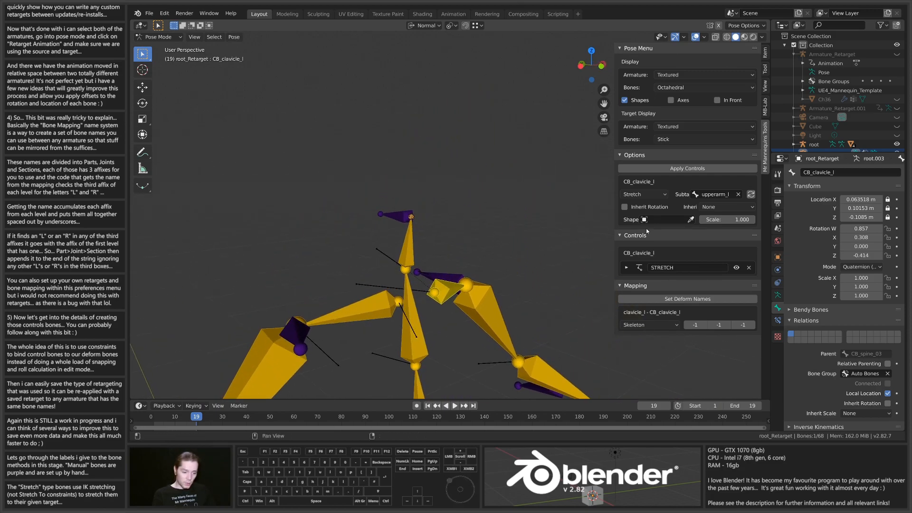
{"action": "middle_click_drag", "start_coordinate": [422, 224], "coordinate": [454, 247]}
{"action": "left_click", "coordinate": [450, 209]}
{"action": "left_click", "coordinate": [626, 208]}
Set CB_pelvis to the Stretch retarget type with spine_01 as subtarget and update its retarget control
{"action": "scroll", "coordinate": [511, 251], "scroll_direction": "down", "scroll_amount": 3}
{"action": "middle_click_drag", "start_coordinate": [467, 311], "coordinate": [447, 252], "text": "shift"}
{"action": "left_click", "coordinate": [418, 256]}
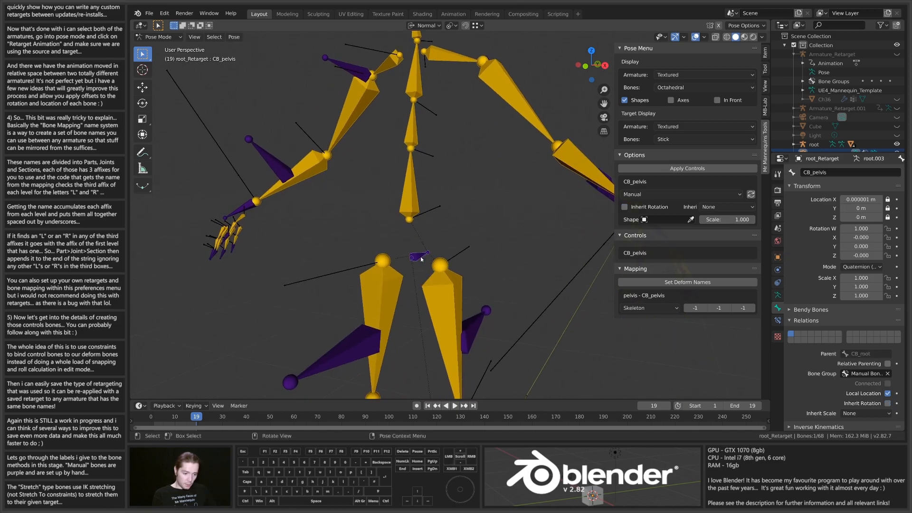
{"action": "left_click", "coordinate": [655, 194]}
{"action": "left_click", "coordinate": [646, 215]}
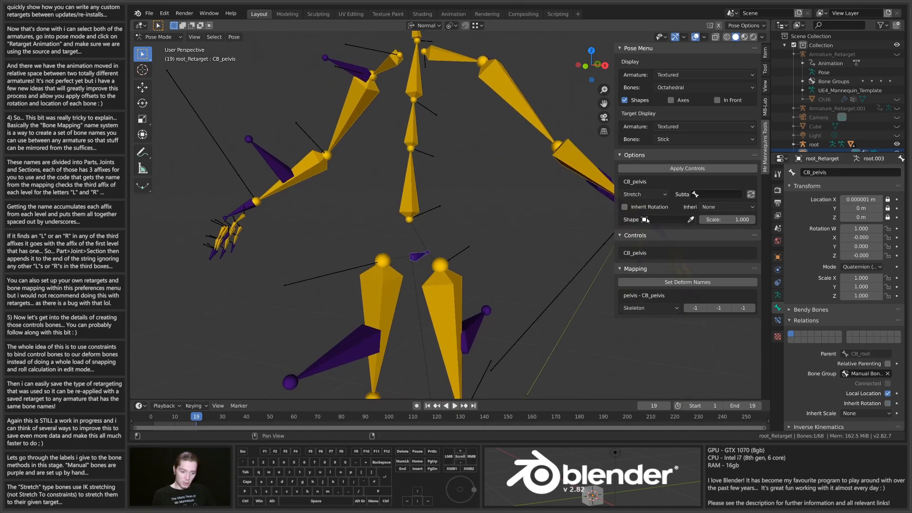
{"action": "left_click", "coordinate": [715, 194]}
{"action": "type", "text": "s"}
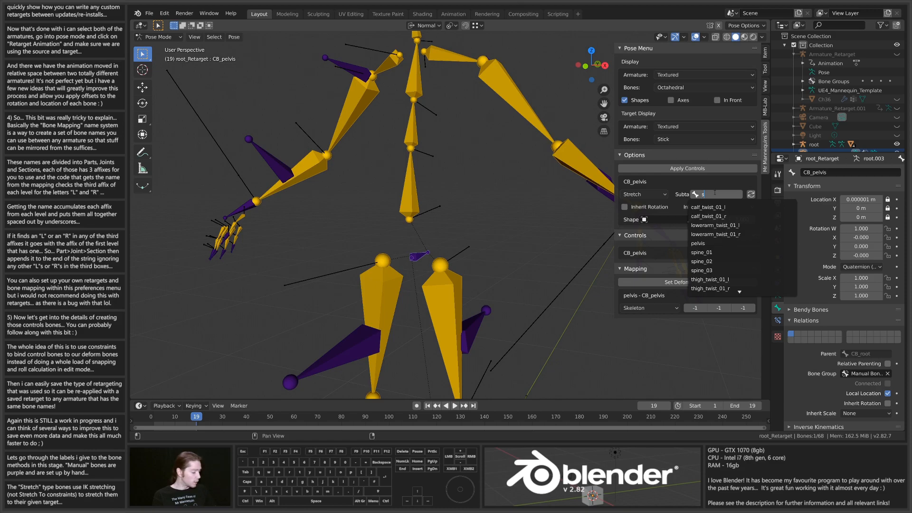
{"action": "type", "text": "pine_01"}
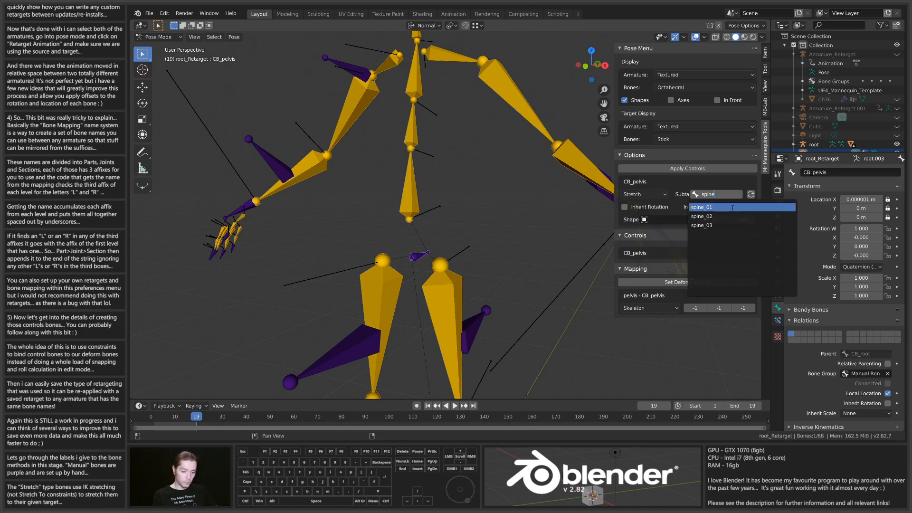
{"action": "left_click", "coordinate": [708, 207]}
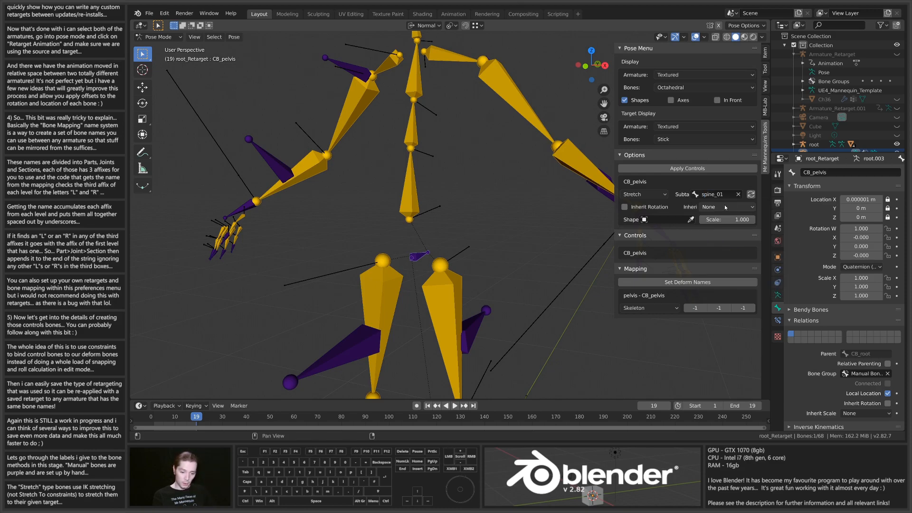
{"action": "left_click", "coordinate": [751, 195]}
Set the left upper arm twist control bone CB_upperarm_twist_01_l to the Twist Hold retarget type
{"action": "middle_click_drag", "start_coordinate": [449, 259], "coordinate": [422, 136], "text": "shift"}
{"action": "middle_click_drag", "start_coordinate": [423, 73], "coordinate": [460, 242]}
{"action": "left_click", "coordinate": [459, 244]}
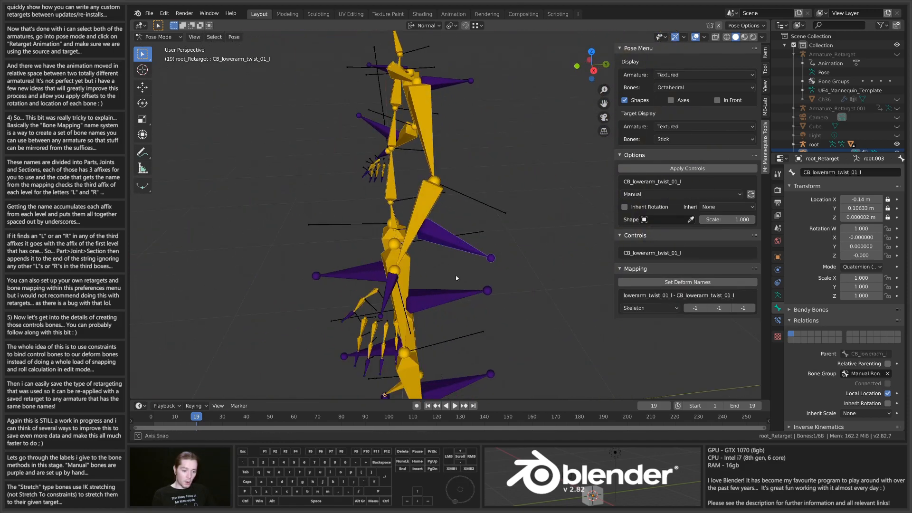
{"action": "middle_click_drag", "start_coordinate": [455, 275], "coordinate": [523, 274]}
{"action": "left_click", "coordinate": [643, 195]}
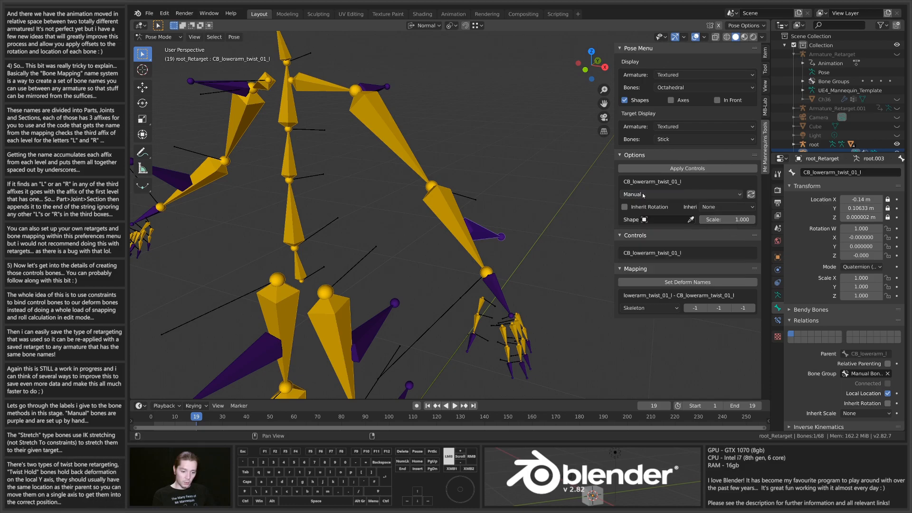
{"action": "middle_click_drag", "start_coordinate": [402, 111], "coordinate": [391, 280]}
{"action": "left_click", "coordinate": [494, 235]}
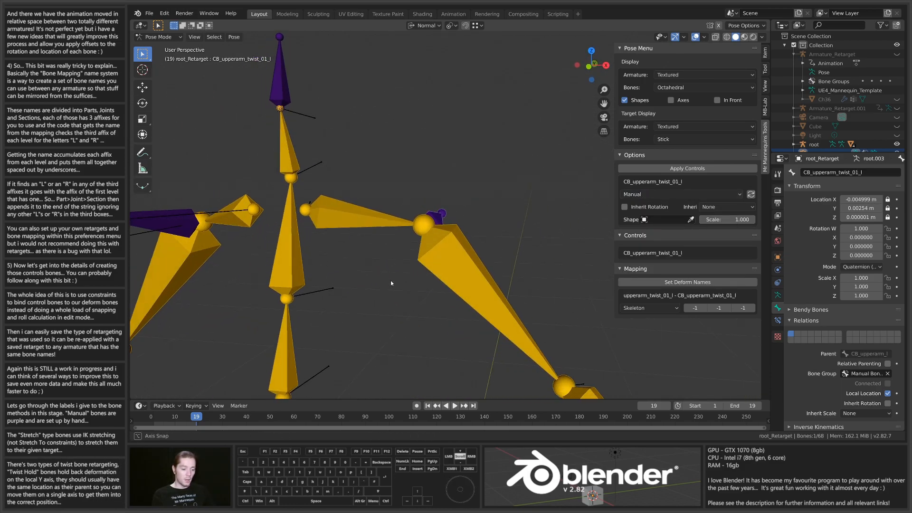
{"action": "left_click", "coordinate": [651, 194]}
{"action": "left_click", "coordinate": [653, 227]}
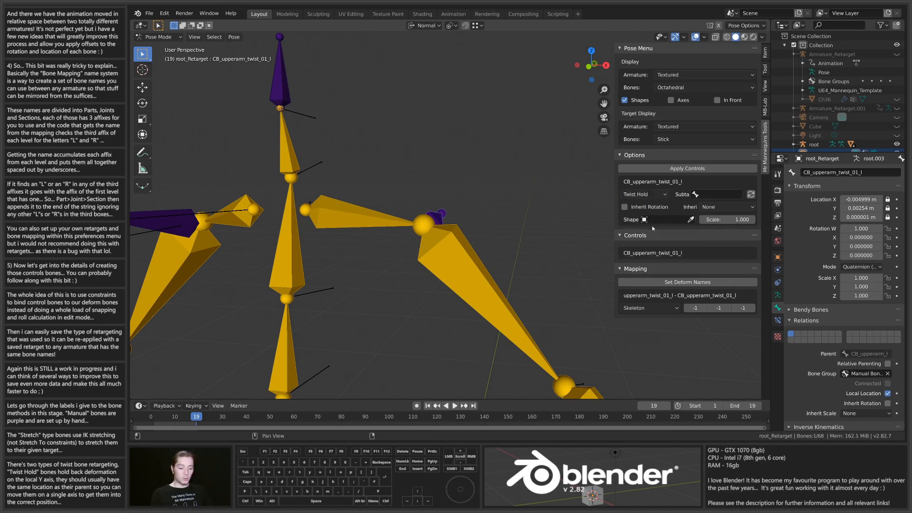
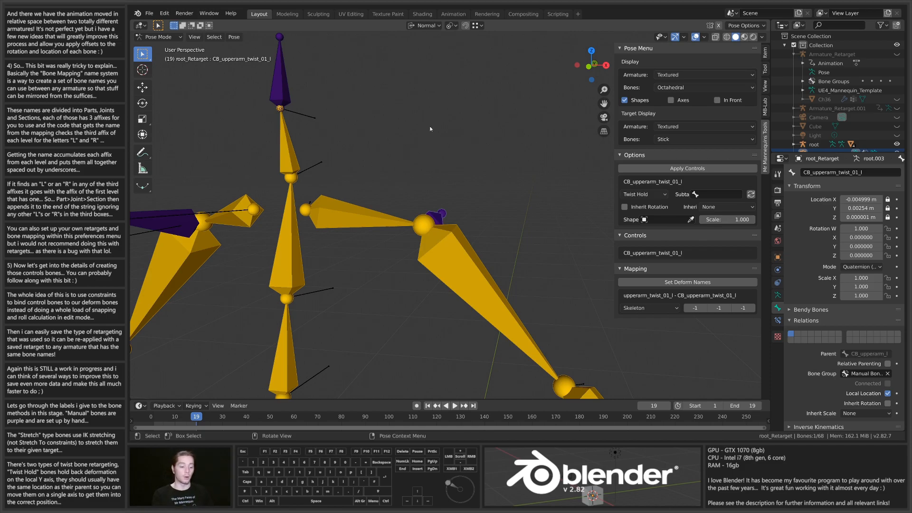
Set the subtarget of CB_upperarm_twist_01_l to upperarm_l and update its retarget control
{"action": "middle_click_drag", "start_coordinate": [468, 143], "coordinate": [459, 271]}
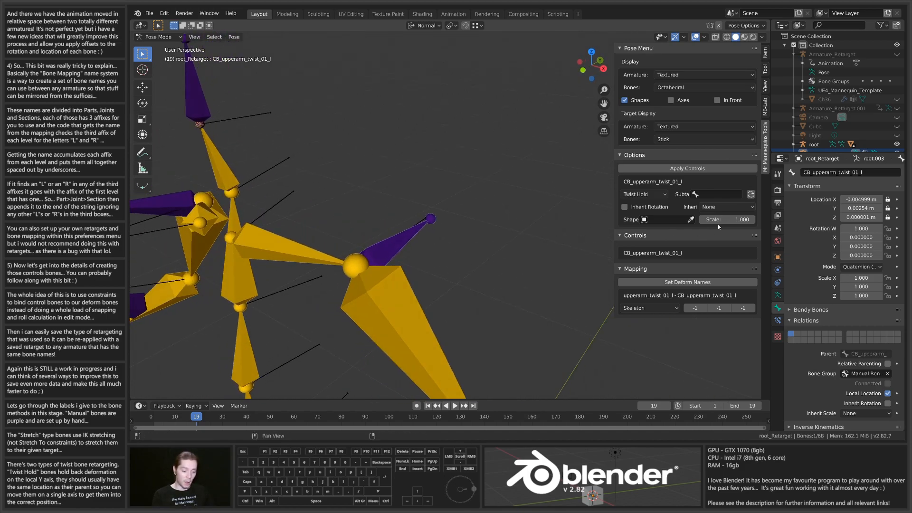
{"action": "left_click", "coordinate": [713, 194]}
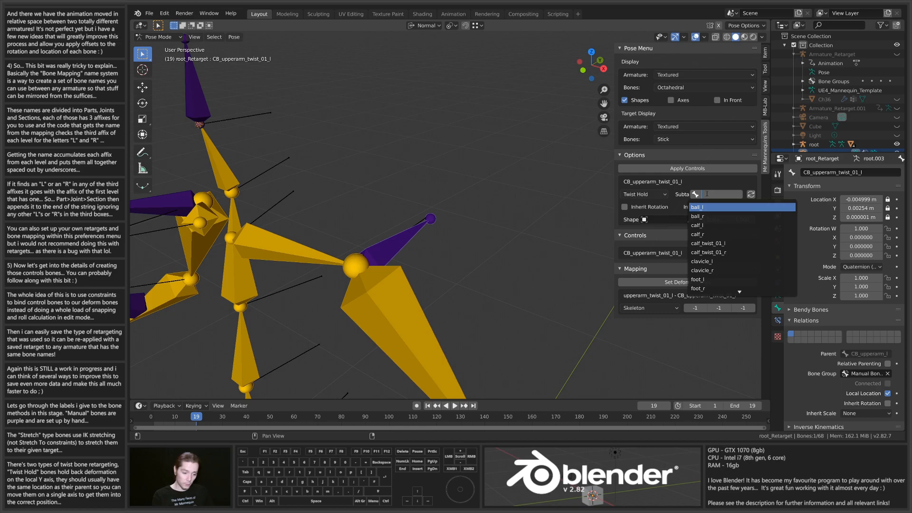
{"action": "type", "text": "upp"}
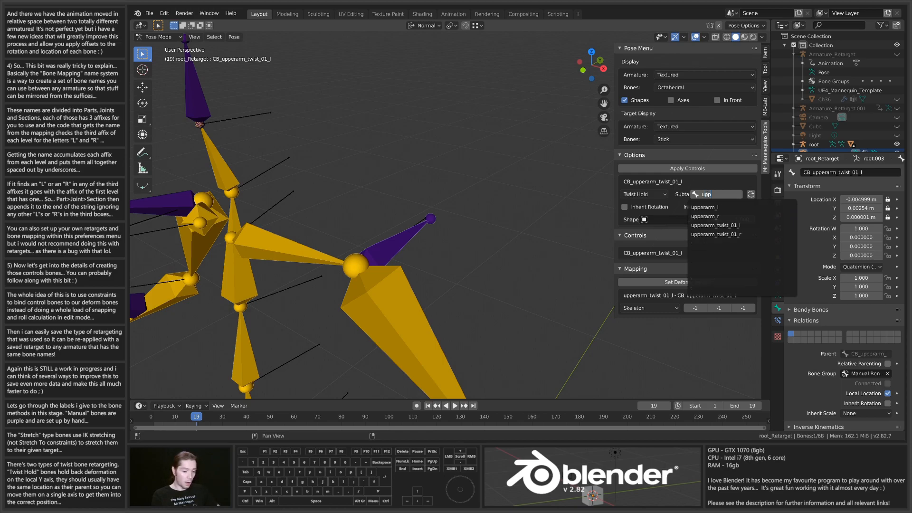
{"action": "type", "text": "er"}
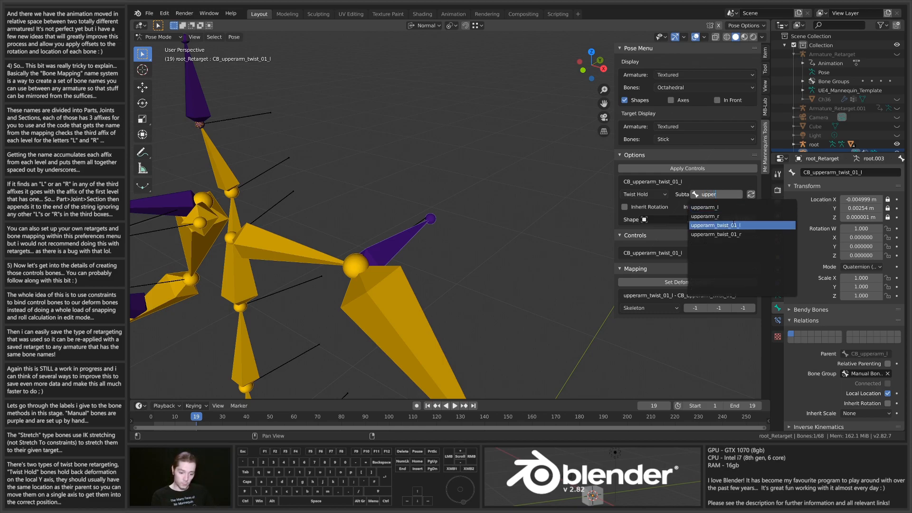
{"action": "left_click", "coordinate": [721, 207]}
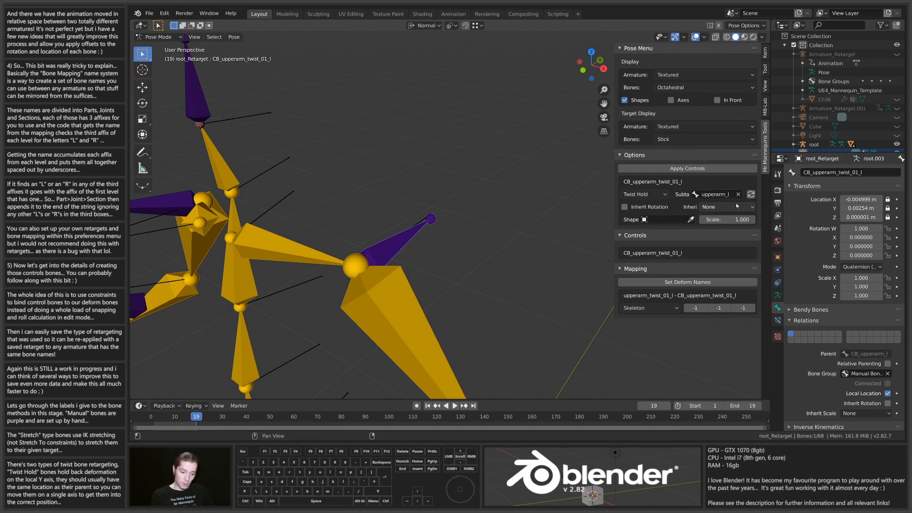
{"action": "middle_click_drag", "start_coordinate": [468, 280], "coordinate": [508, 324]}
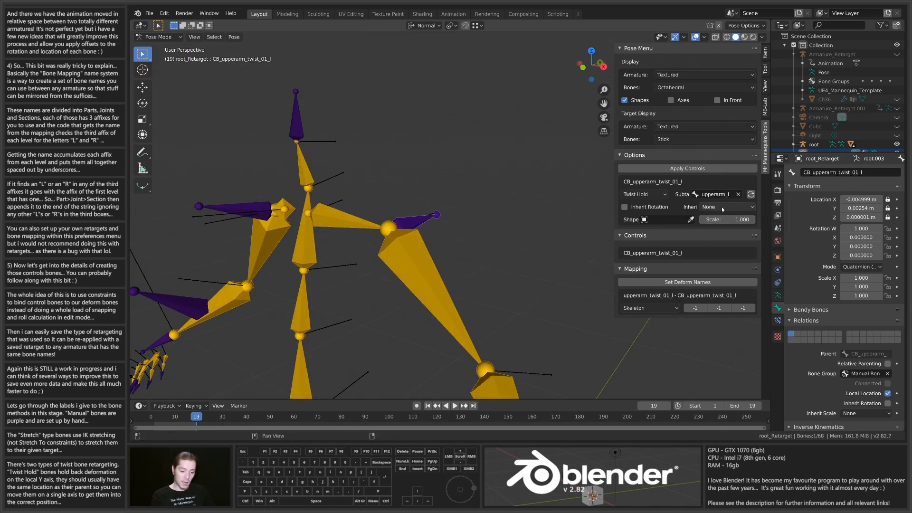
{"action": "left_click", "coordinate": [751, 195]}
Switch the viewport to see-through wireframe shading and select CB_upperarm_twist_01_l inside the left upper arm bone
{"action": "middle_click_drag", "start_coordinate": [497, 247], "coordinate": [519, 248]}
{"action": "left_click", "coordinate": [488, 236]}
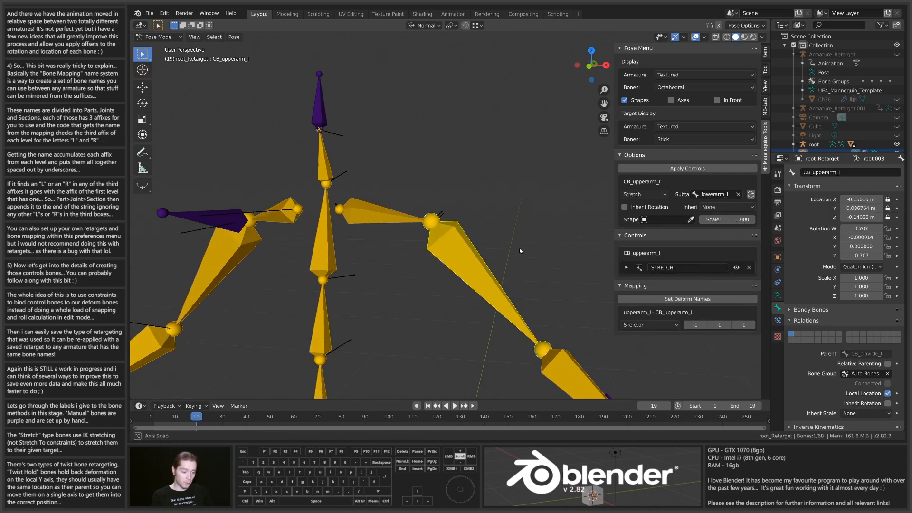
{"action": "left_click", "coordinate": [716, 38]}
{"action": "mouse_move", "coordinate": [536, 266]}
{"action": "middle_mouse_down", "text": "shift"}
{"action": "mouse_move", "coordinate": [534, 213]}
{"action": "mouse_move", "coordinate": [505, 234]}
{"action": "middle_mouse_up", "text": "shift"}
{"action": "left_click", "coordinate": [727, 37]}
{"action": "scroll", "coordinate": [459, 219], "scroll_direction": "up", "scroll_amount": 2}
{"action": "left_click", "coordinate": [458, 181]}
{"action": "mouse_move", "coordinate": [458, 180]}
{"action": "middle_mouse_down", "text": "shift"}
{"action": "mouse_move", "coordinate": [459, 242]}
{"action": "mouse_move", "coordinate": [466, 234]}
{"action": "mouse_move", "coordinate": [495, 238]}
{"action": "mouse_move", "coordinate": [455, 187]}
{"action": "middle_mouse_up", "text": "shift"}
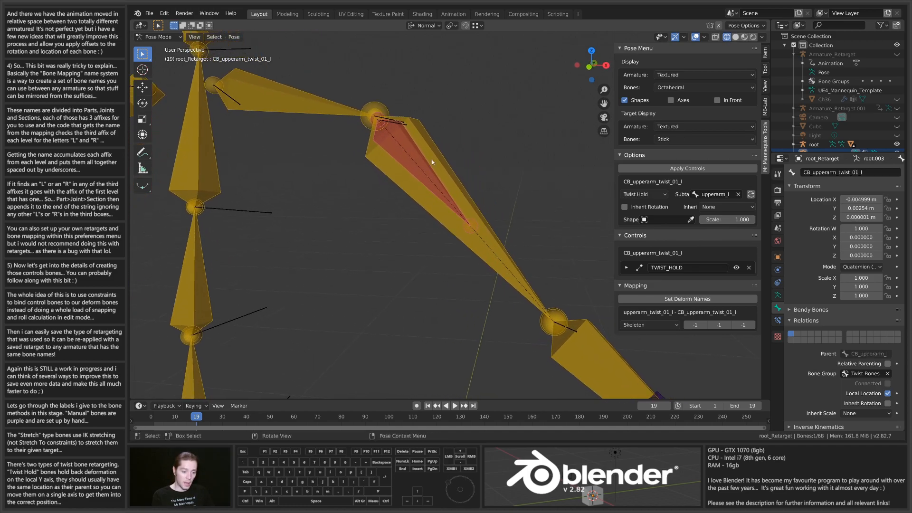
Set the transform pivot point to Active Element for adjusting the upper arm twist control
{"action": "middle_click_drag", "start_coordinate": [310, 139], "coordinate": [461, 306]}
{"action": "middle_click_drag", "start_coordinate": [400, 301], "coordinate": [480, 275]}
{"action": "scroll", "coordinate": [437, 235], "scroll_direction": "up", "scroll_amount": 3}
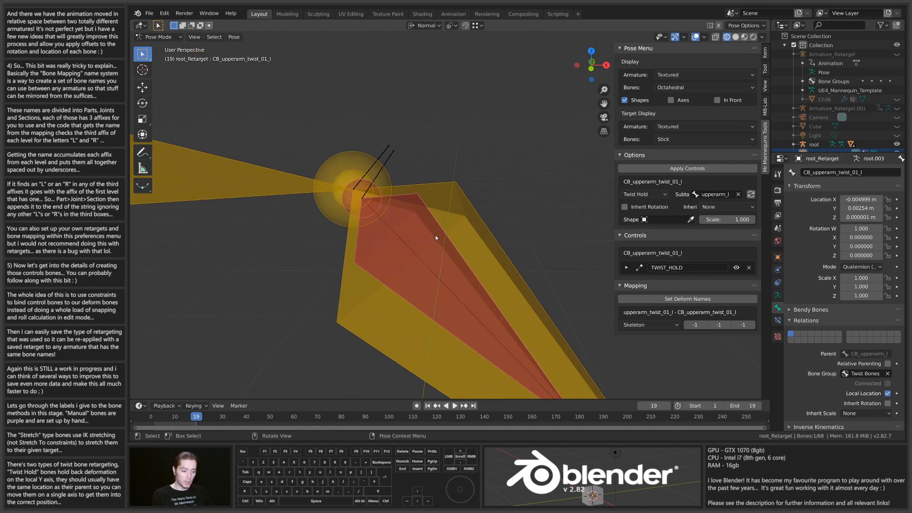
{"action": "middle_click_drag", "start_coordinate": [347, 169], "coordinate": [392, 207]}
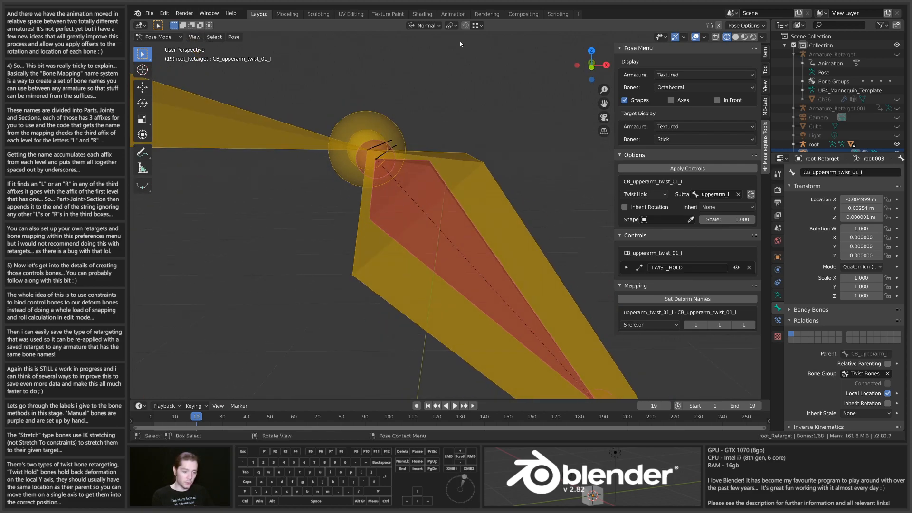
{"action": "left_click", "coordinate": [452, 27]}
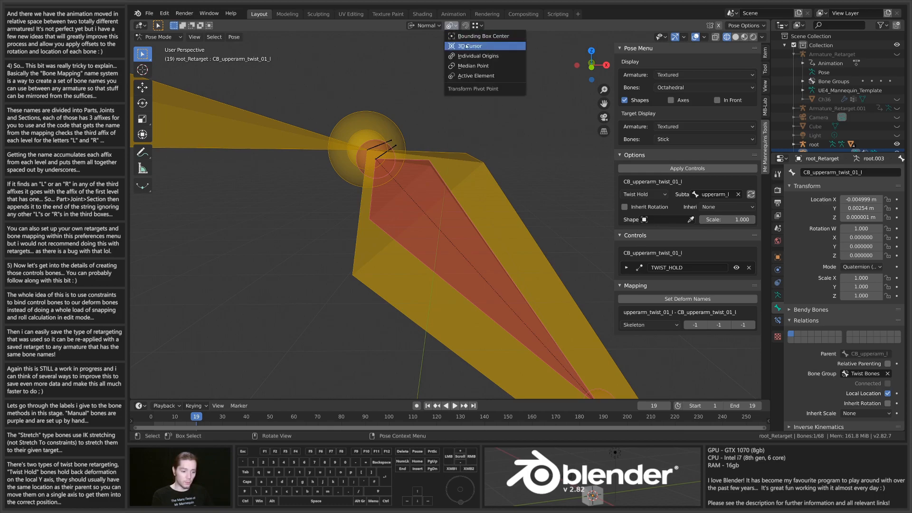
{"action": "left_click", "coordinate": [473, 76]}
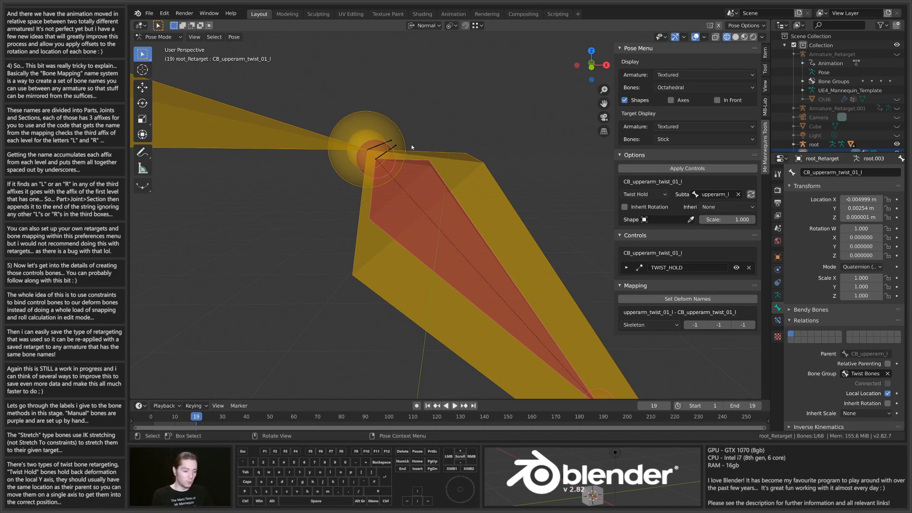
Enable snapping and move CB_upperarm_twist_01_l about -0.005 m along its Y axis onto the head of the upper arm bone
{"action": "left_click", "coordinate": [465, 25]}
{"action": "key", "text": "g"}
{"action": "key", "text": "y"}
{"action": "left_click", "coordinate": [372, 130]}
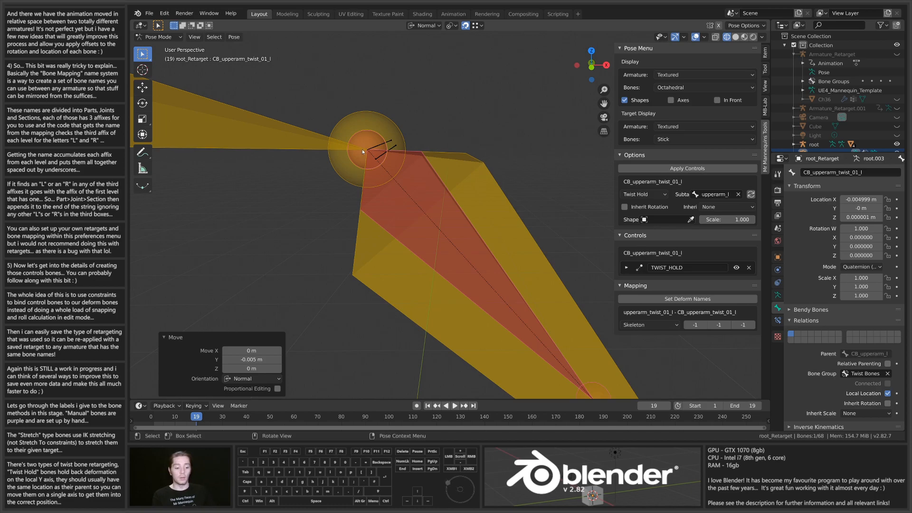
Set the left forearm twist control bone CB_lowerarm_twist_01_l to the Twist Follow retarget type
{"action": "scroll", "coordinate": [363, 152], "scroll_direction": "down", "scroll_amount": 4}
{"action": "middle_click_drag", "start_coordinate": [435, 323], "coordinate": [415, 204]}
{"action": "scroll", "coordinate": [433, 223], "scroll_direction": "up", "scroll_amount": 4}
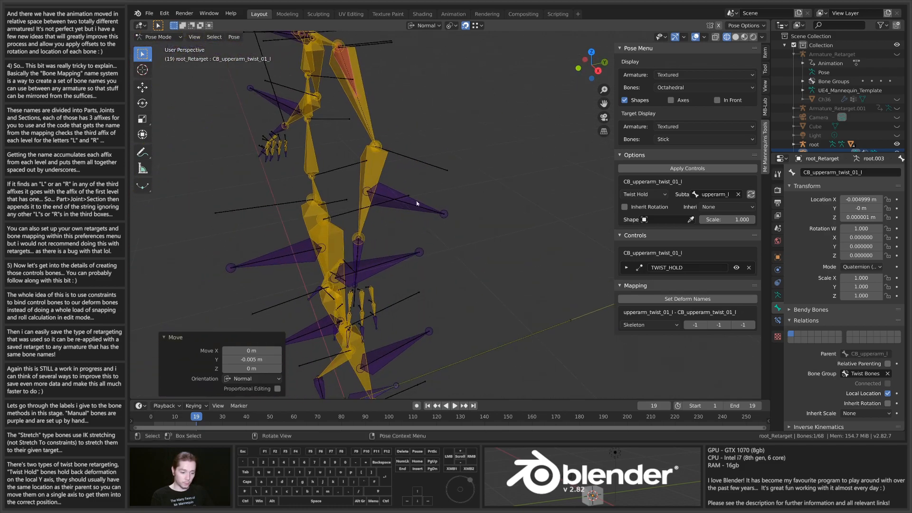
{"action": "left_click", "coordinate": [407, 195]}
{"action": "left_click", "coordinate": [663, 194]}
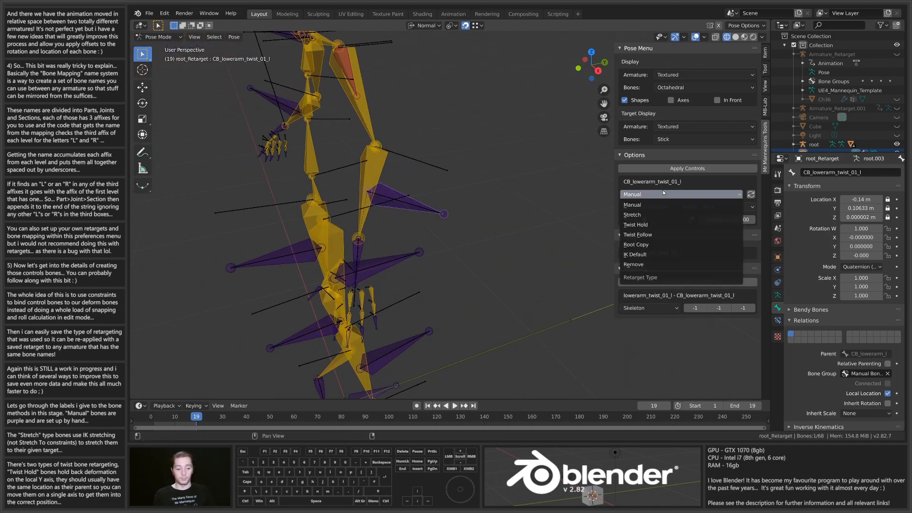
{"action": "left_click", "coordinate": [658, 234]}
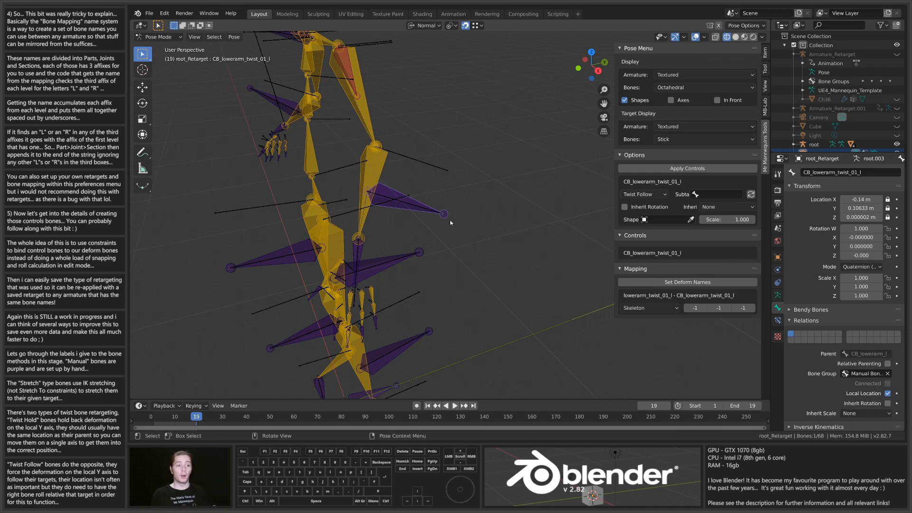
Set the subtarget of CB_lowerarm_twist_01_l to hand_l and update its retarget control
{"action": "middle_click_drag", "start_coordinate": [402, 241], "coordinate": [463, 221]}
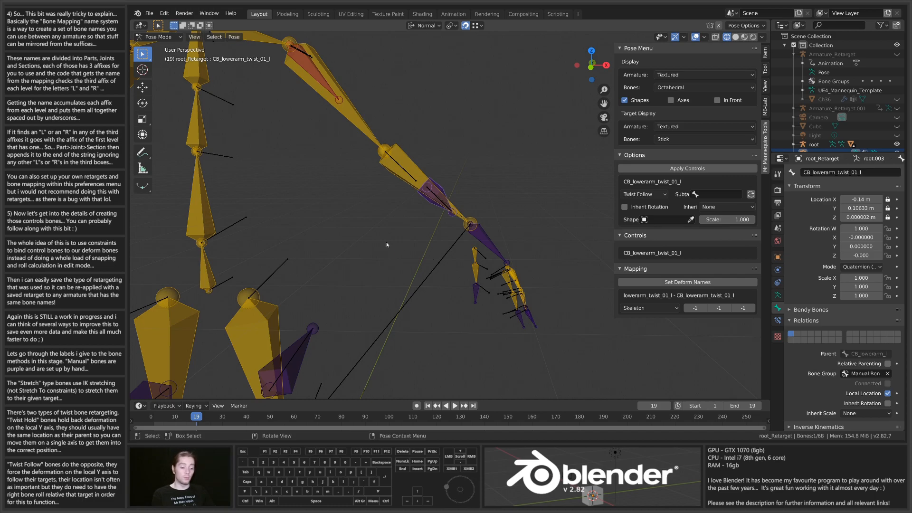
{"action": "middle_click_drag", "start_coordinate": [496, 258], "coordinate": [460, 270]}
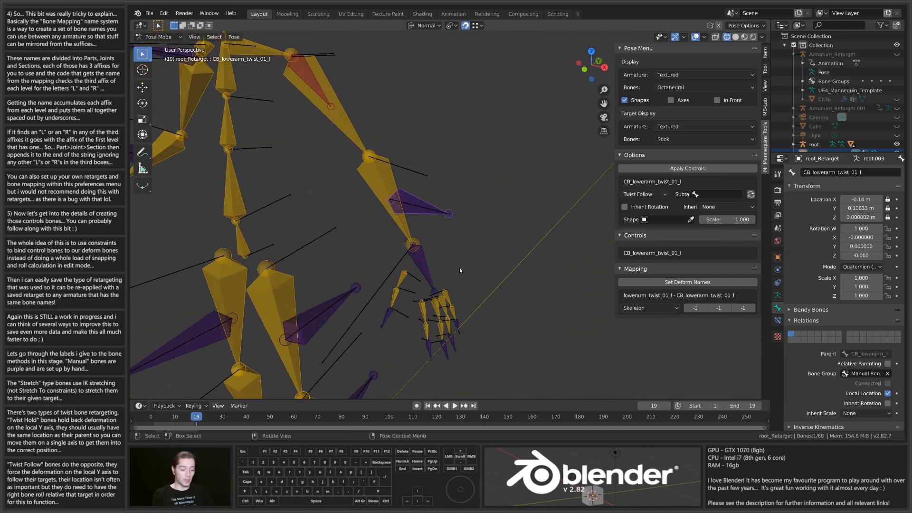
{"action": "left_click", "coordinate": [711, 193]}
{"action": "type", "text": "hand"}
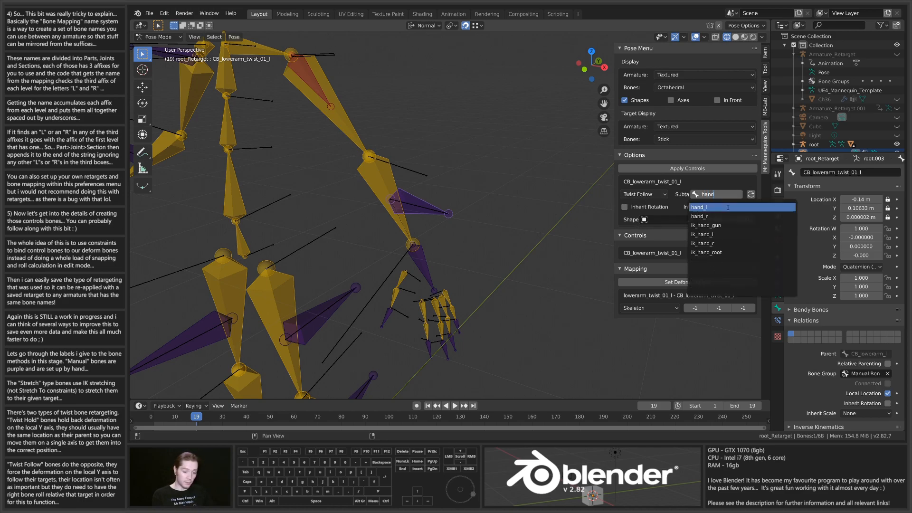
{"action": "left_click", "coordinate": [699, 207]}
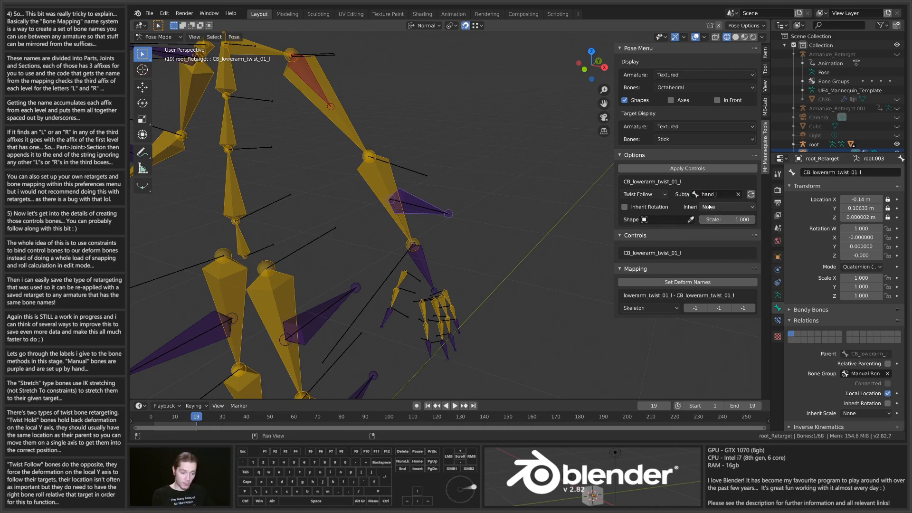
{"action": "left_click", "coordinate": [751, 195]}
Rotate CB_lowerarm_twist_01_l from several view angles, by about 85°, -26.7° and 6.41°, to align it with the forearm
{"action": "middle_click_drag", "start_coordinate": [470, 237], "coordinate": [499, 248]}
{"action": "middle_click_drag", "start_coordinate": [492, 248], "coordinate": [464, 249]}
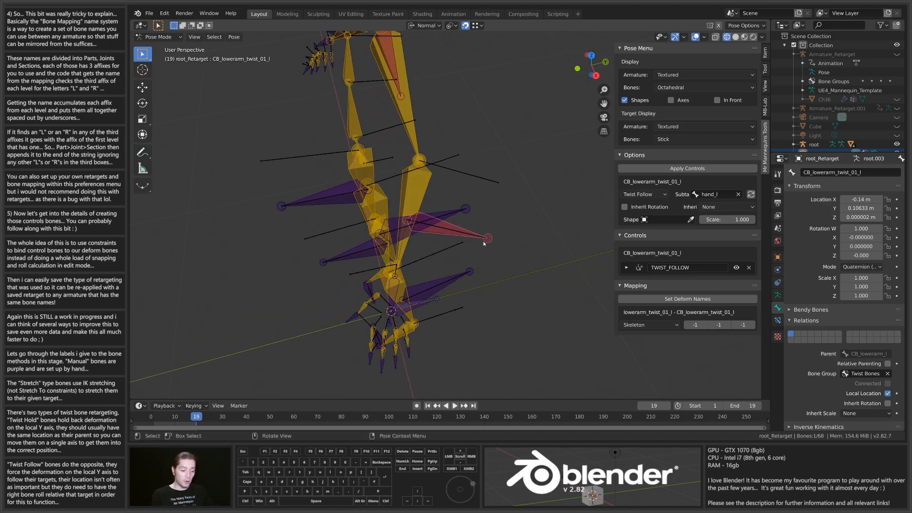
{"action": "key", "text": "r"}
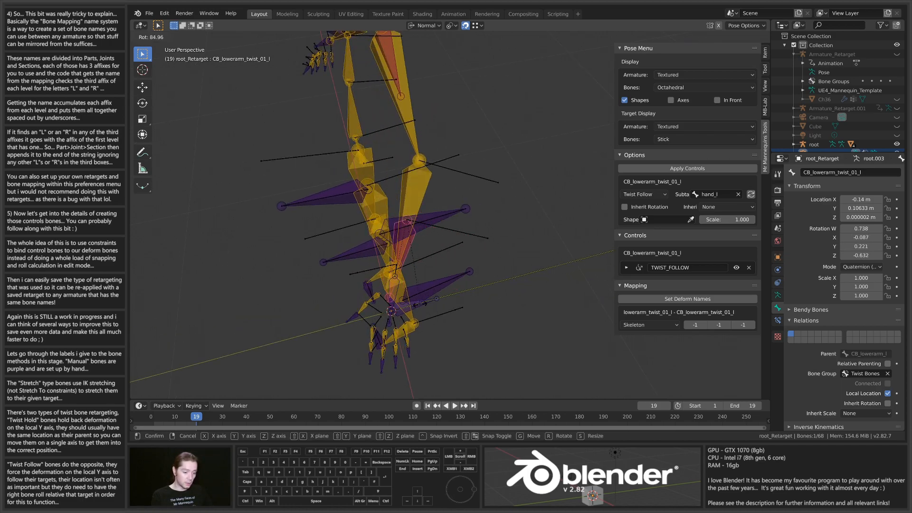
{"action": "left_click", "coordinate": [422, 312]}
{"action": "scroll", "coordinate": [512, 218], "scroll_direction": "up", "scroll_amount": 6}
{"action": "middle_click_drag", "start_coordinate": [523, 237], "coordinate": [456, 237], "text": "shift"}
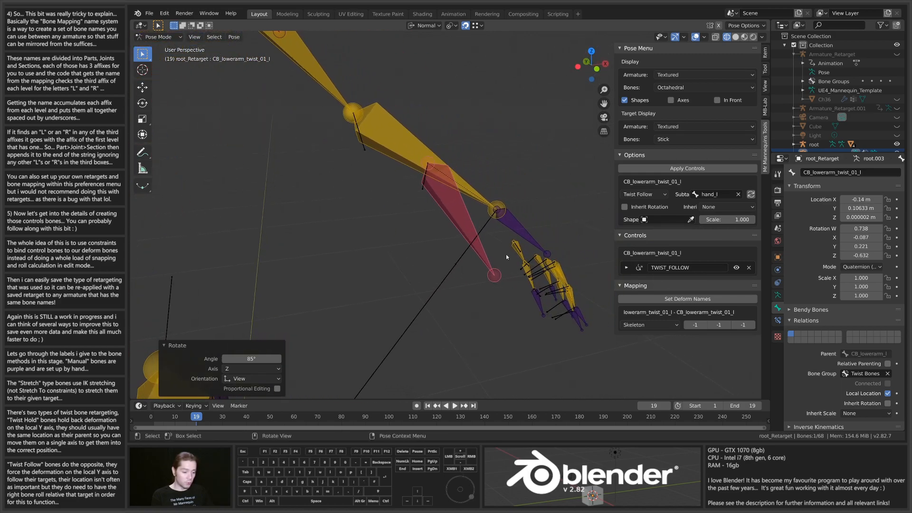
{"action": "key", "text": "r"}
{"action": "left_click", "coordinate": [531, 206]}
{"action": "middle_click_drag", "start_coordinate": [565, 230], "coordinate": [494, 234]}
{"action": "key", "text": "r"}
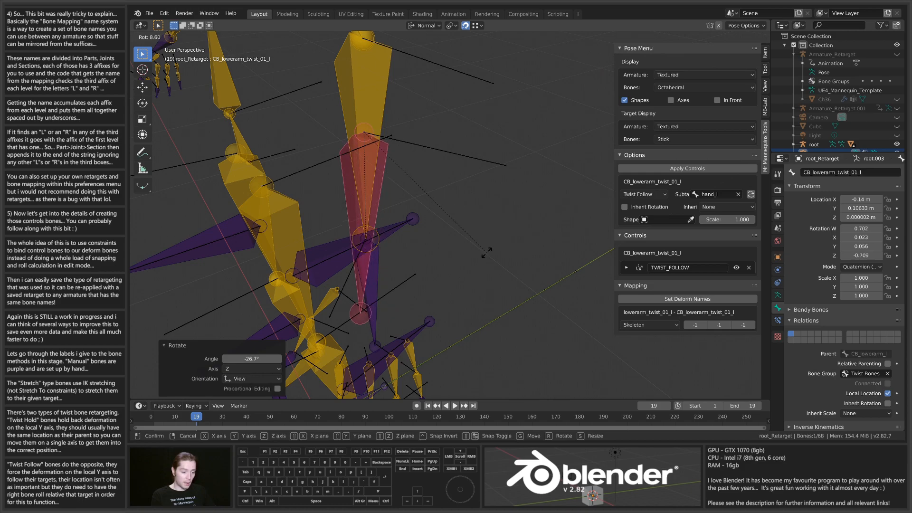
{"action": "left_click", "coordinate": [465, 261]}
Scale CB_lowerarm_twist_01_l uniformly to about 0.63 so its tip meets the wrist
{"action": "mouse_move", "coordinate": [464, 261]}
{"action": "middle_mouse_down"}
{"action": "mouse_move", "coordinate": [459, 239]}
{"action": "mouse_move", "coordinate": [468, 251]}
{"action": "middle_mouse_up"}
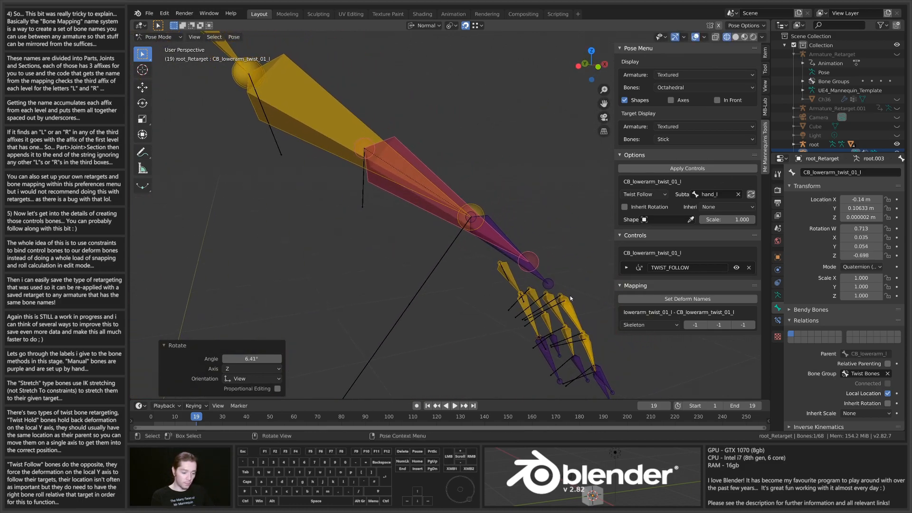
{"action": "key", "text": "s"}
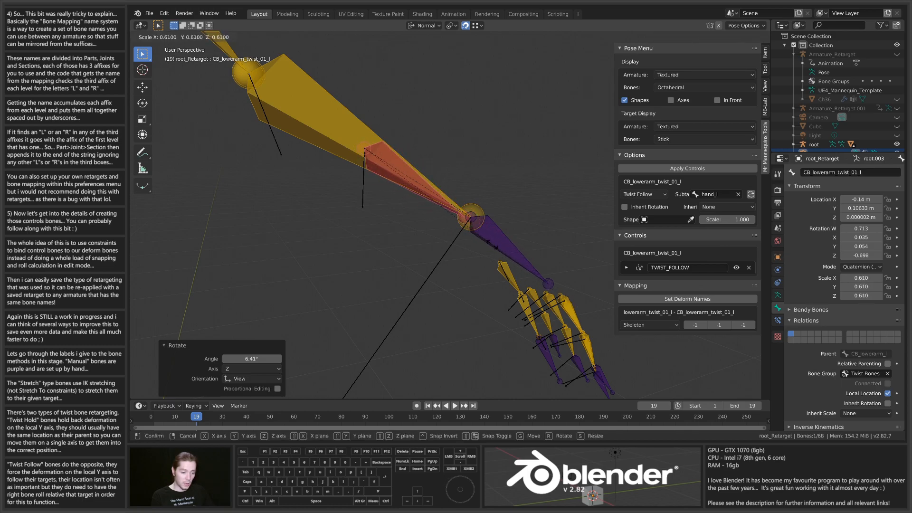
{"action": "left_click", "coordinate": [496, 247]}
Fine-tune the rotation of CB_lowerarm_twist_01_l from two view angles to point it exactly at the wrist
{"action": "scroll", "coordinate": [496, 247], "scroll_direction": "up", "scroll_amount": 2}
{"action": "key", "text": "r"}
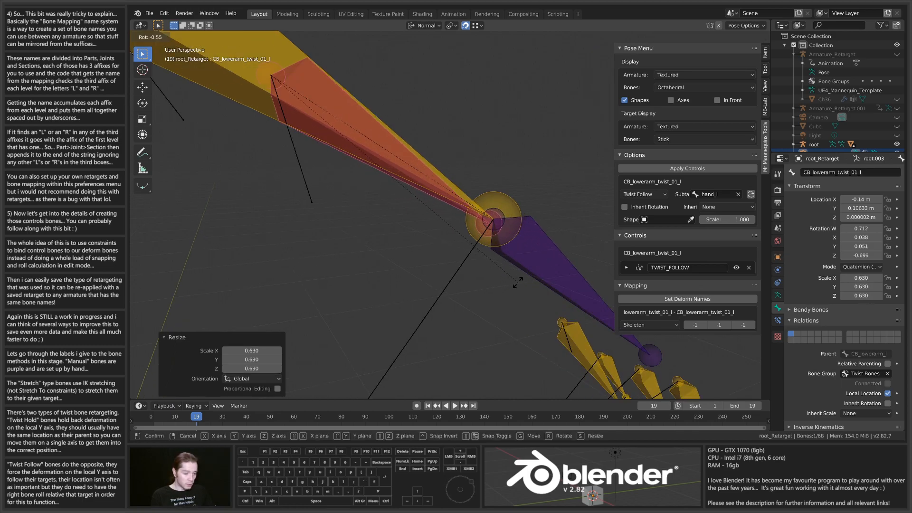
{"action": "left_click", "coordinate": [523, 275]}
{"action": "scroll", "coordinate": [524, 276], "scroll_direction": "down", "scroll_amount": 2}
{"action": "middle_click_drag", "start_coordinate": [524, 276], "coordinate": [518, 212]}
{"action": "key", "text": "r"}
{"action": "left_click", "coordinate": [533, 227]}
Examine how CB_lowerarm_twist_01_l lines up with CB_hand_l and CB_lowerarm_l along the left forearm
{"action": "scroll", "coordinate": [410, 221], "scroll_direction": "down", "scroll_amount": 8}
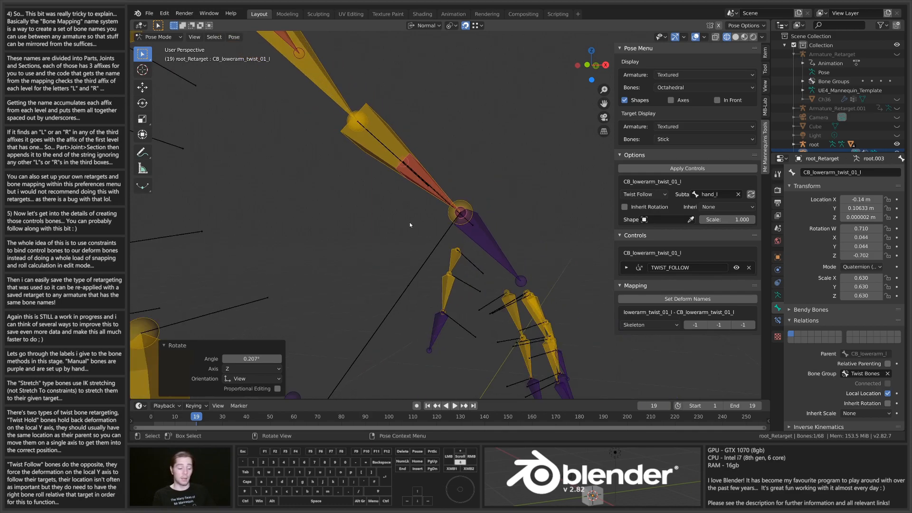
{"action": "middle_click_drag", "start_coordinate": [435, 206], "coordinate": [419, 232]}
{"action": "scroll", "coordinate": [503, 258], "scroll_direction": "up", "scroll_amount": 5}
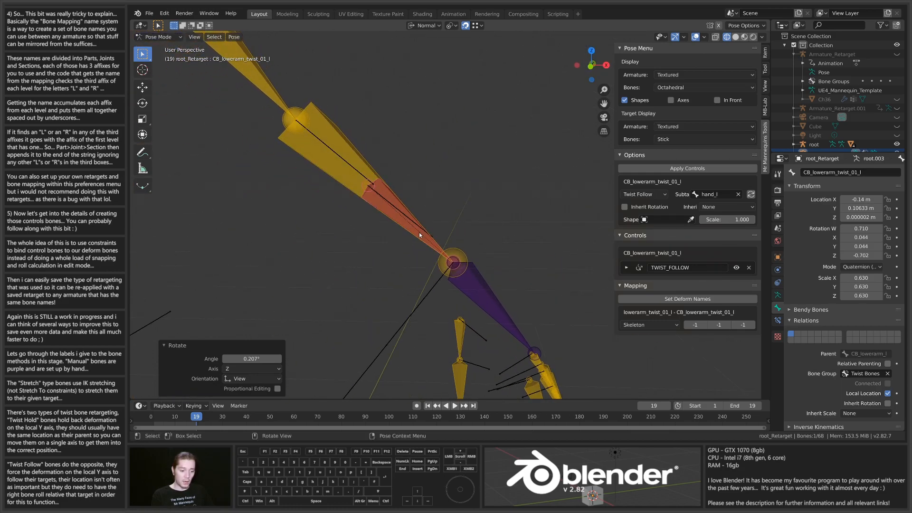
{"action": "left_click", "coordinate": [511, 313]}
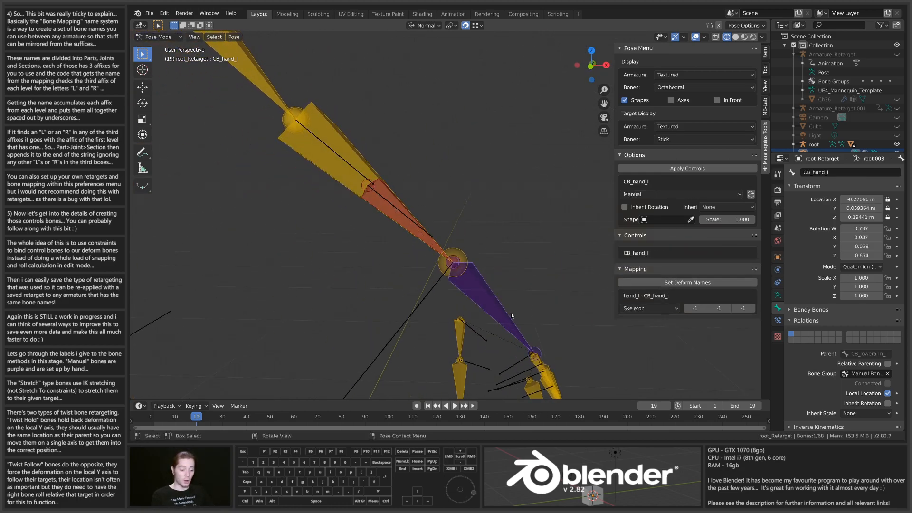
{"action": "scroll", "coordinate": [366, 176], "scroll_direction": "up", "scroll_amount": 2}
{"action": "left_click", "coordinate": [363, 210]}
{"action": "scroll", "coordinate": [363, 210], "scroll_direction": "down", "scroll_amount": 1}
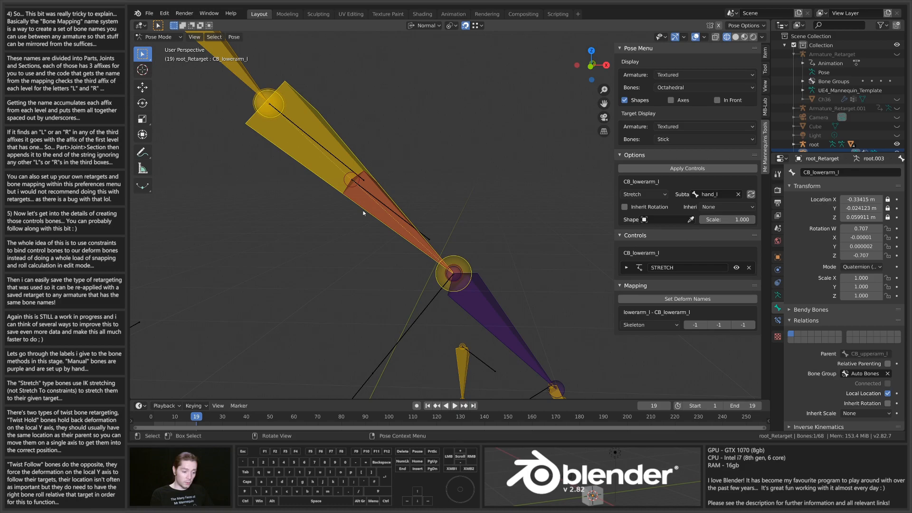
{"action": "scroll", "coordinate": [414, 210], "scroll_direction": "down", "scroll_amount": 2}
Try rotating CB_hand_l about its local Y axis to test the forearm twist
{"action": "left_click", "coordinate": [477, 255]}
{"action": "mouse_move", "coordinate": [477, 255]}
{"action": "middle_mouse_down"}
{"action": "mouse_move", "coordinate": [494, 269]}
{"action": "mouse_move", "coordinate": [470, 257]}
{"action": "middle_mouse_up"}
{"action": "key", "text": "r"}
{"action": "key", "text": "y"}
{"action": "key", "text": "y"}
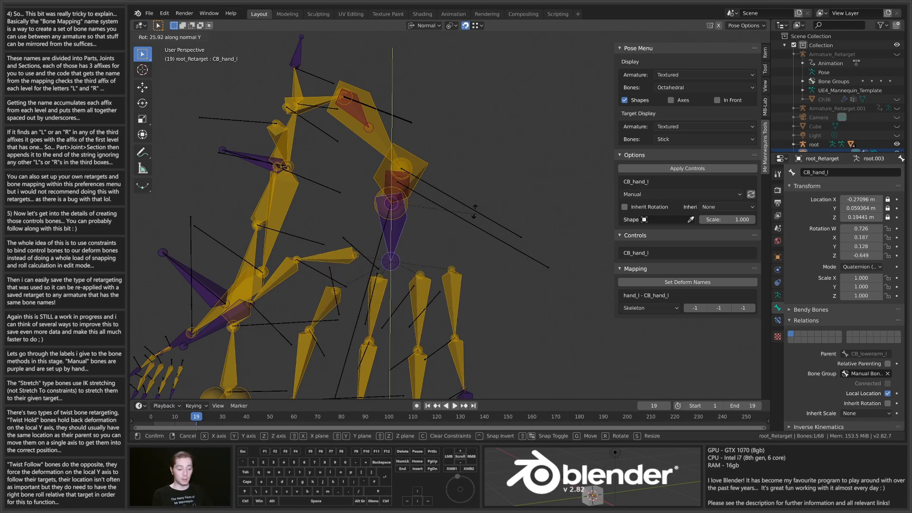
{"action": "right_click", "coordinate": [488, 239]}
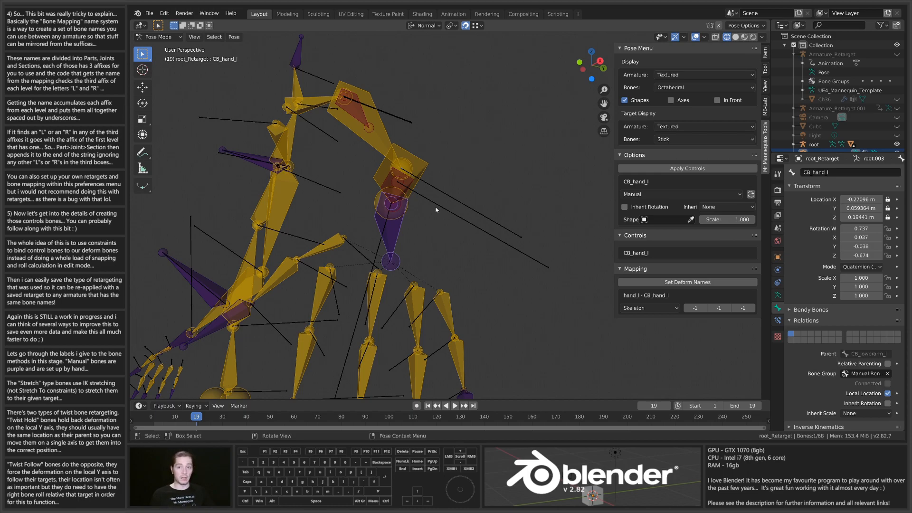
Examine the left forearm twist and hand bones from several view angles
{"action": "middle_click_drag", "start_coordinate": [436, 209], "coordinate": [389, 233]}
{"action": "middle_click_drag", "start_coordinate": [389, 232], "coordinate": [422, 245], "text": "shift"}
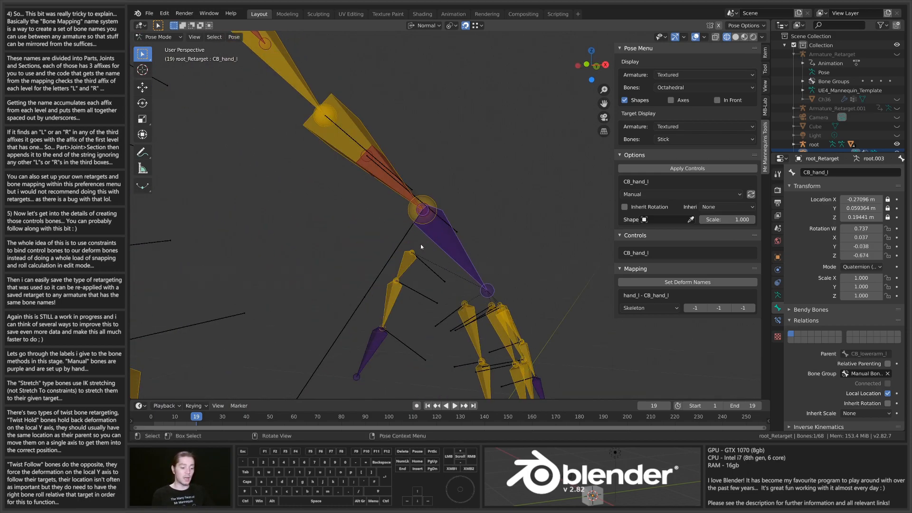
{"action": "middle_click_drag", "start_coordinate": [468, 227], "coordinate": [417, 174]}
{"action": "middle_click_drag", "start_coordinate": [379, 231], "coordinate": [461, 268]}
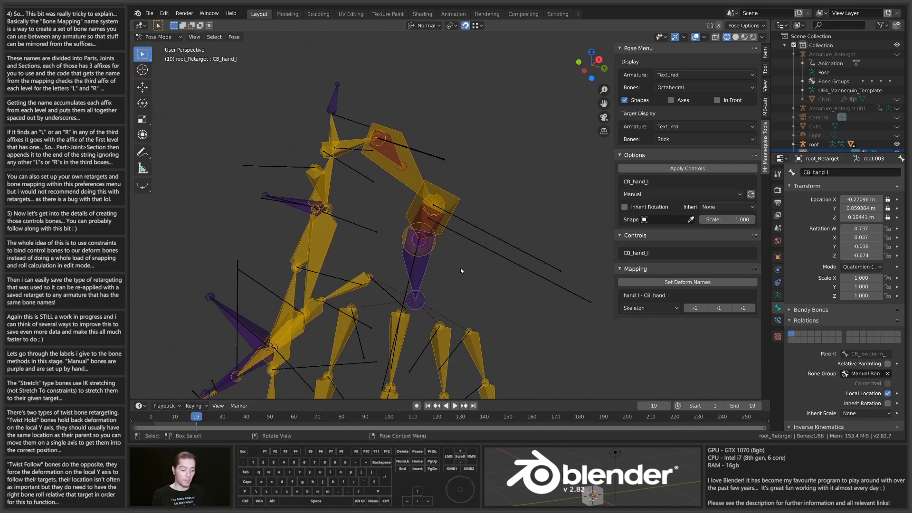
{"action": "left_click", "coordinate": [423, 218]}
{"action": "middle_click_drag", "start_coordinate": [424, 218], "coordinate": [460, 190]}
{"action": "left_click", "coordinate": [474, 272]}
{"action": "left_click", "coordinate": [475, 175]}
Switch the retarget type of the left foot bone CB_foot_l to Manual and update its retarget control
{"action": "scroll", "coordinate": [515, 223], "scroll_direction": "down", "scroll_amount": 3}
{"action": "left_click", "coordinate": [441, 276]}
{"action": "middle_click_drag", "start_coordinate": [460, 292], "coordinate": [461, 258]}
{"action": "left_click", "coordinate": [472, 249]}
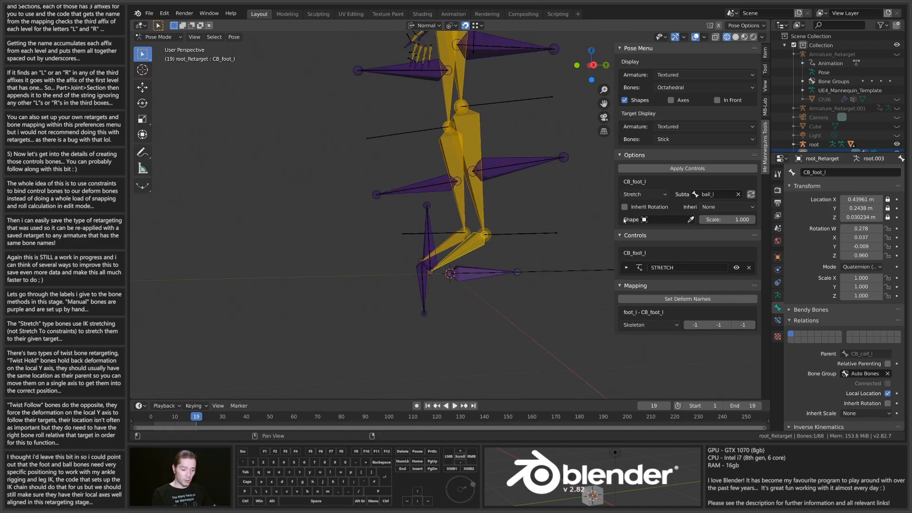
{"action": "left_click", "coordinate": [642, 196]}
{"action": "left_click", "coordinate": [637, 206]}
{"action": "left_click", "coordinate": [750, 195]}
{"action": "middle_click_drag", "start_coordinate": [514, 274], "coordinate": [538, 250]}
{"action": "left_click", "coordinate": [752, 196]}
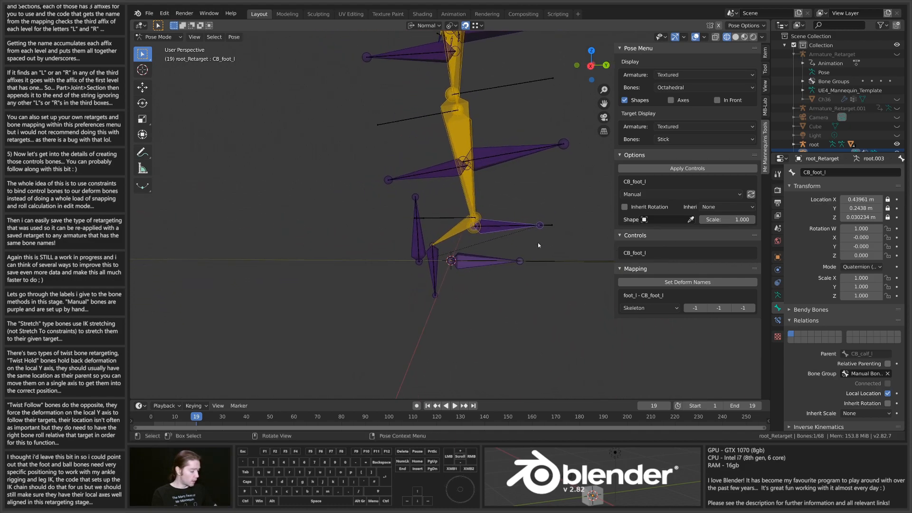
Rotate CB_foot_l by about 90.6° around its local Z axis
{"action": "right_click", "coordinate": [539, 240]}
{"action": "key", "text": "Escape"}
{"action": "key", "text": "r"}
{"action": "key", "text": "z"}
{"action": "key", "text": "z"}
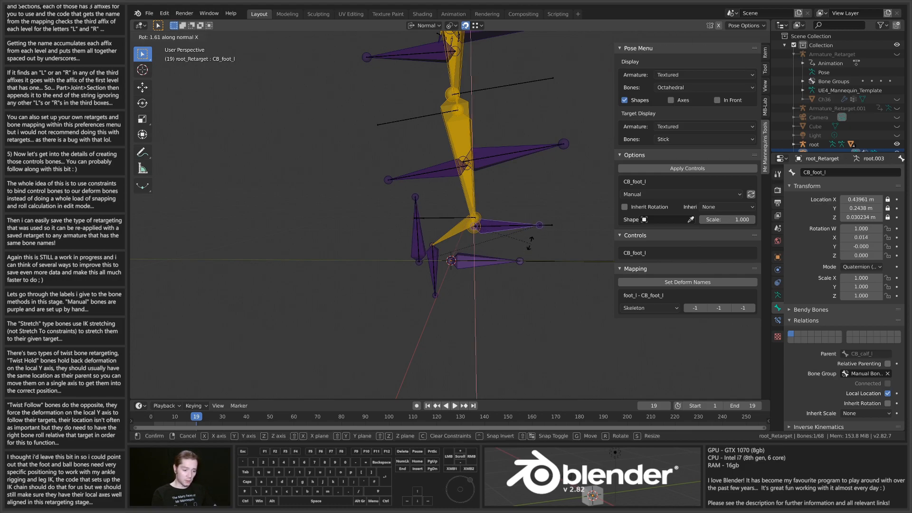
{"action": "left_click", "coordinate": [451, 290]}
{"action": "middle_click_drag", "start_coordinate": [494, 262], "coordinate": [510, 276]}
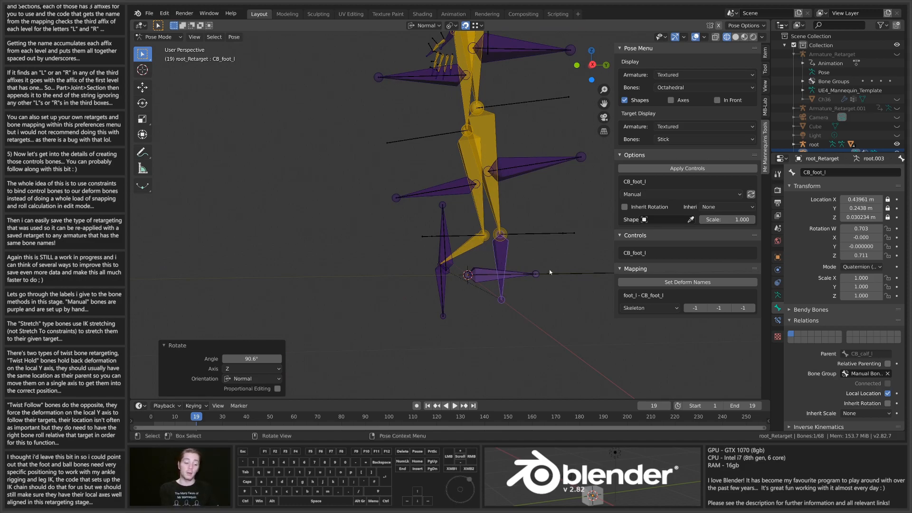
Rotate CB_ball_l by about -90° around its local Z axis
{"action": "middle_click_drag", "start_coordinate": [492, 289], "coordinate": [463, 269]}
{"action": "left_click", "coordinate": [444, 259]}
{"action": "key", "text": "r"}
{"action": "key", "text": "z"}
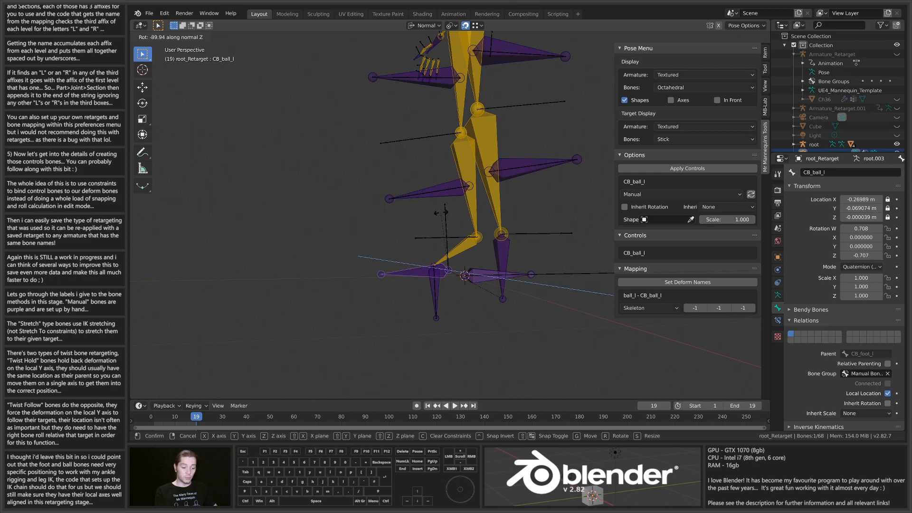
{"action": "left_click", "coordinate": [438, 213]}
{"action": "mouse_move", "coordinate": [494, 271]}
{"action": "middle_mouse_down"}
{"action": "mouse_move", "coordinate": [502, 275]}
{"action": "mouse_move", "coordinate": [491, 275]}
{"action": "mouse_move", "coordinate": [492, 296]}
{"action": "mouse_move", "coordinate": [567, 285]}
{"action": "mouse_move", "coordinate": [508, 275]}
{"action": "middle_mouse_up"}
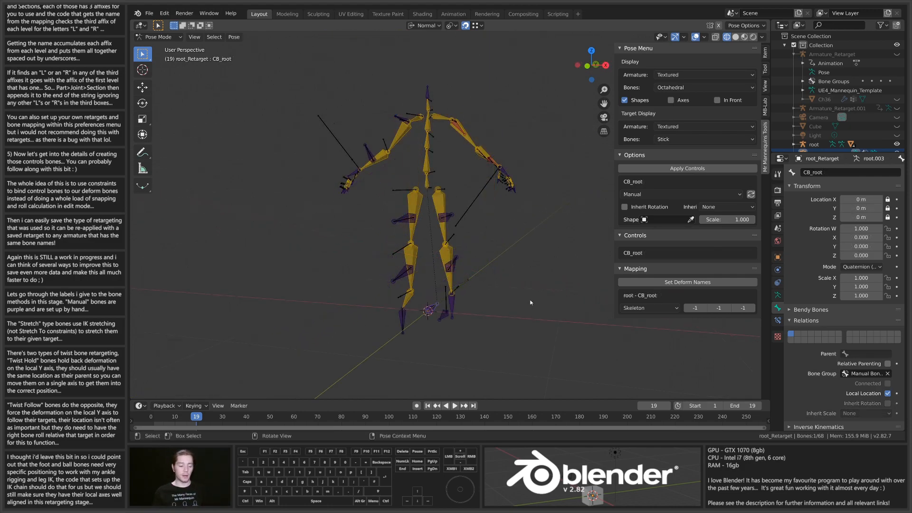
Reveal all hidden bones of the armature and select CB_ik_hand_root
{"action": "key", "text": "alt+h"}
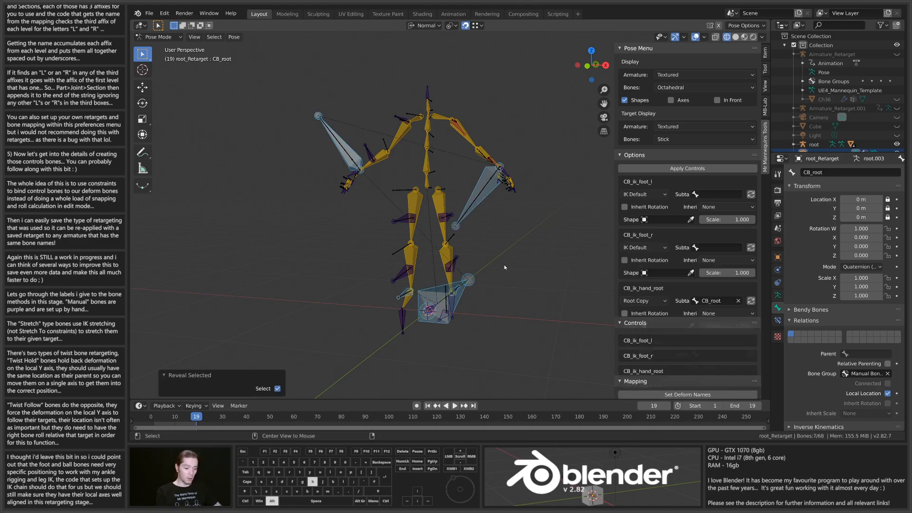
{"action": "scroll", "coordinate": [475, 300], "scroll_direction": "up", "scroll_amount": 1}
{"action": "middle_click_drag", "start_coordinate": [502, 357], "coordinate": [498, 296], "text": "shift"}
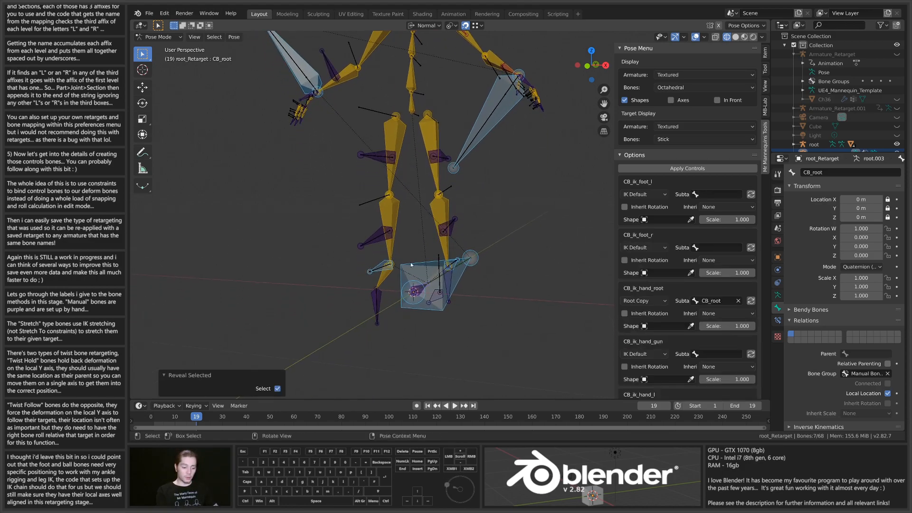
{"action": "left_click", "coordinate": [415, 265]}
Review the retarget types available for CB_ik_hand_root and examine the IK bones around the skeleton
{"action": "left_click", "coordinate": [644, 194]}
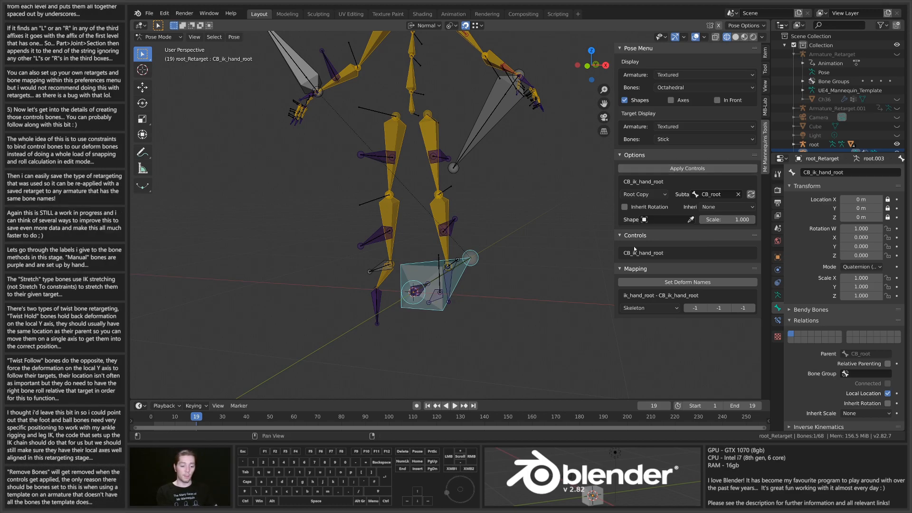
{"action": "left_click", "coordinate": [642, 194]}
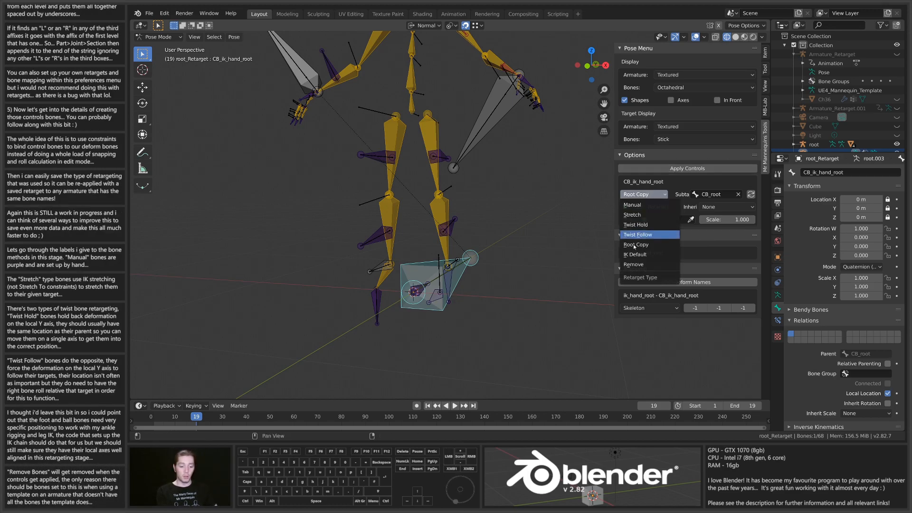
{"action": "left_click", "coordinate": [651, 193]}
{"action": "mouse_move", "coordinate": [460, 248]}
{"action": "middle_mouse_down", "text": "shift"}
{"action": "mouse_move", "coordinate": [468, 289]}
{"action": "mouse_move", "coordinate": [503, 248]}
{"action": "mouse_move", "coordinate": [467, 247]}
{"action": "middle_mouse_up", "text": "shift"}
{"action": "middle_click_drag", "start_coordinate": [530, 335], "coordinate": [571, 333]}
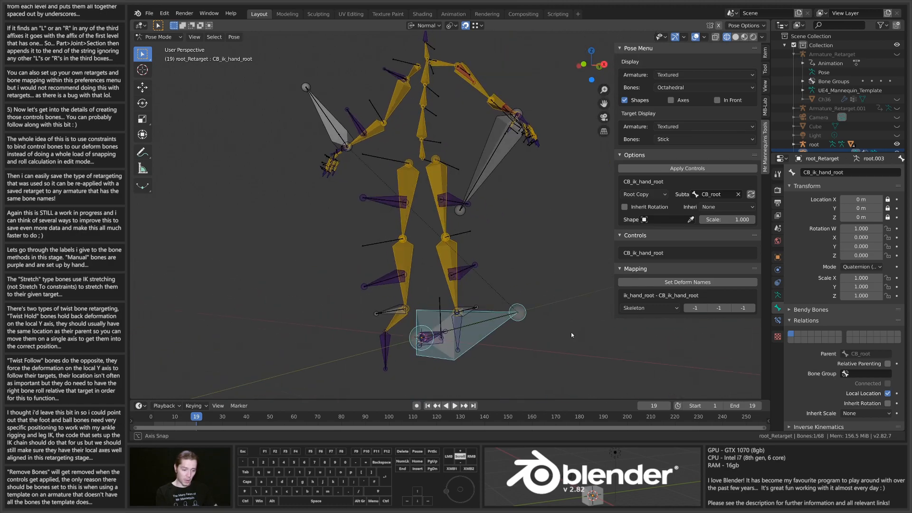
{"action": "scroll", "coordinate": [571, 332], "scroll_direction": "up", "scroll_amount": 5}
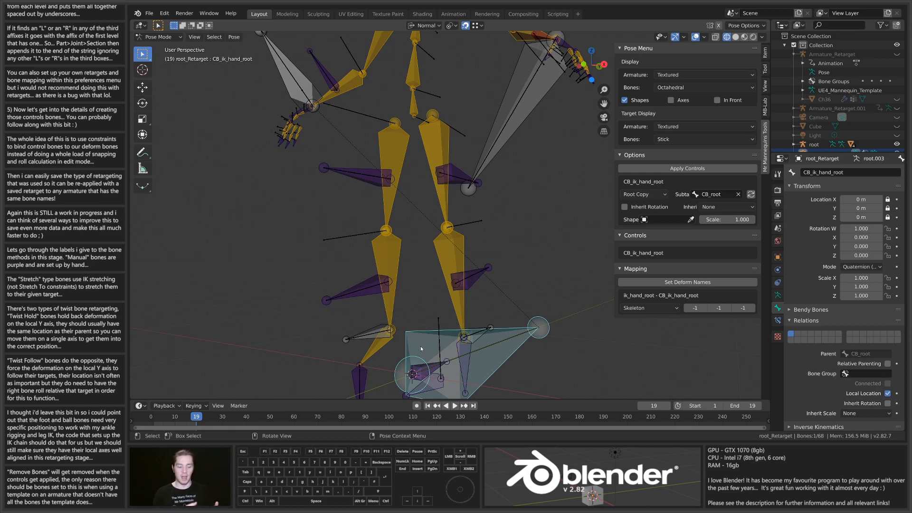
{"action": "scroll", "coordinate": [420, 346], "scroll_direction": "down", "scroll_amount": 4}
{"action": "middle_click_drag", "start_coordinate": [467, 327], "coordinate": [523, 311]}
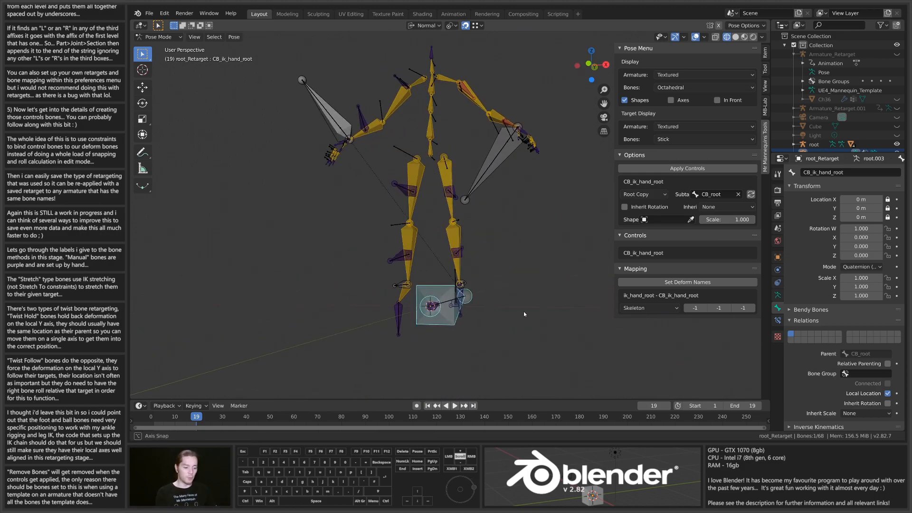
{"action": "scroll", "coordinate": [461, 328], "scroll_direction": "up", "scroll_amount": 2}
{"action": "middle_click_drag", "start_coordinate": [461, 329], "coordinate": [639, 209], "text": "shift"}
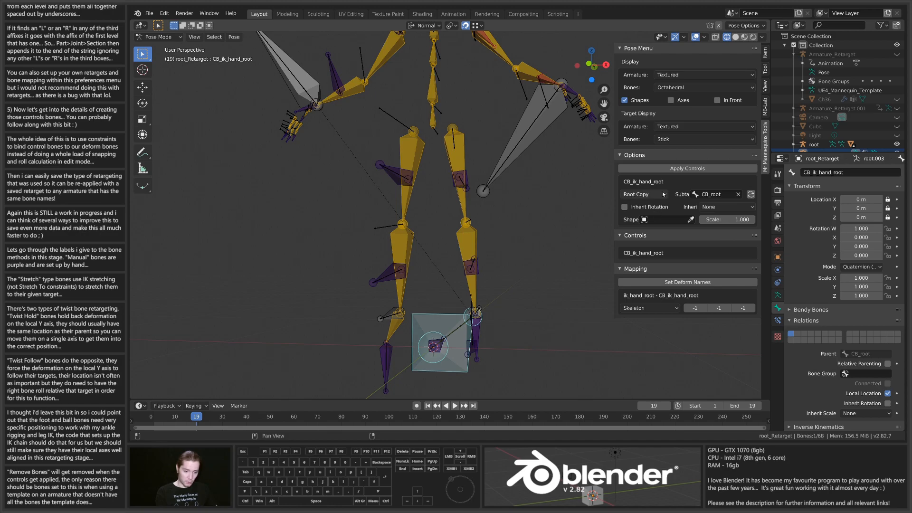
{"action": "left_click", "coordinate": [664, 195]}
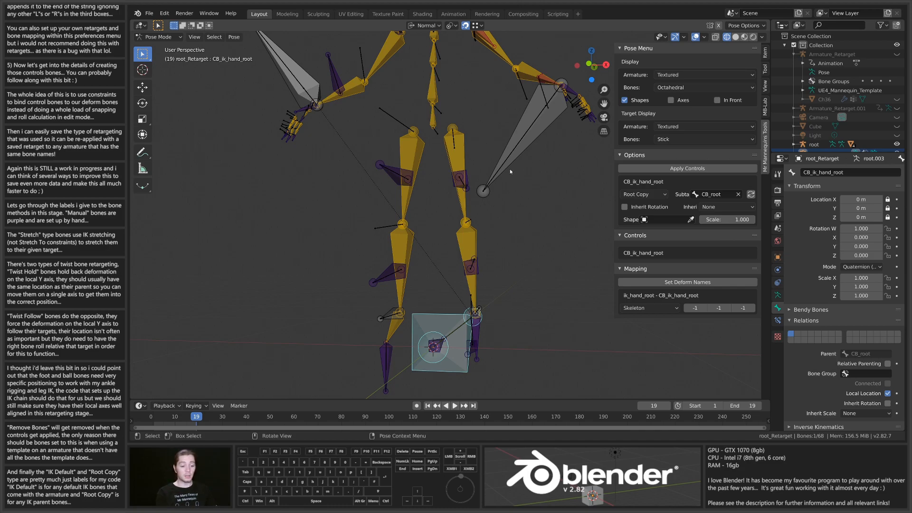
Select CB_ik_hand_l and try rotating it around the wrist from two view angles
{"action": "left_click", "coordinate": [529, 141]}
{"action": "middle_click_drag", "start_coordinate": [529, 141], "coordinate": [537, 222]}
{"action": "key", "text": "r"}
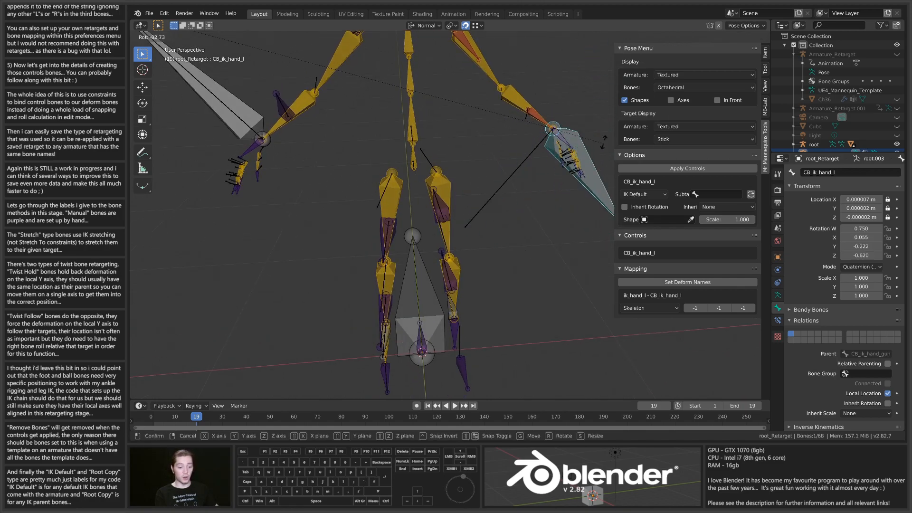
{"action": "right_click", "coordinate": [599, 142]}
{"action": "middle_click_drag", "start_coordinate": [529, 192], "coordinate": [491, 138]}
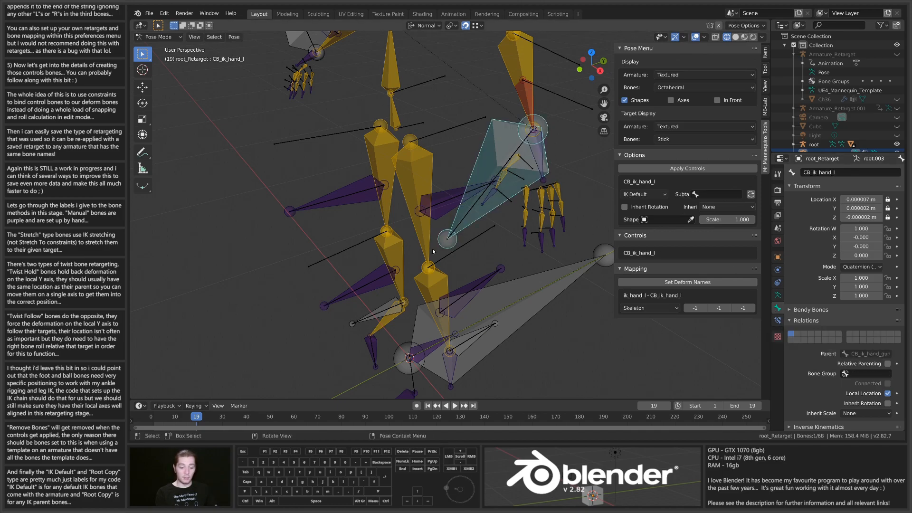
{"action": "scroll", "coordinate": [506, 216], "scroll_direction": "down", "scroll_amount": 5}
{"action": "middle_click_drag", "start_coordinate": [378, 226], "coordinate": [520, 241]}
{"action": "key", "text": "r"}
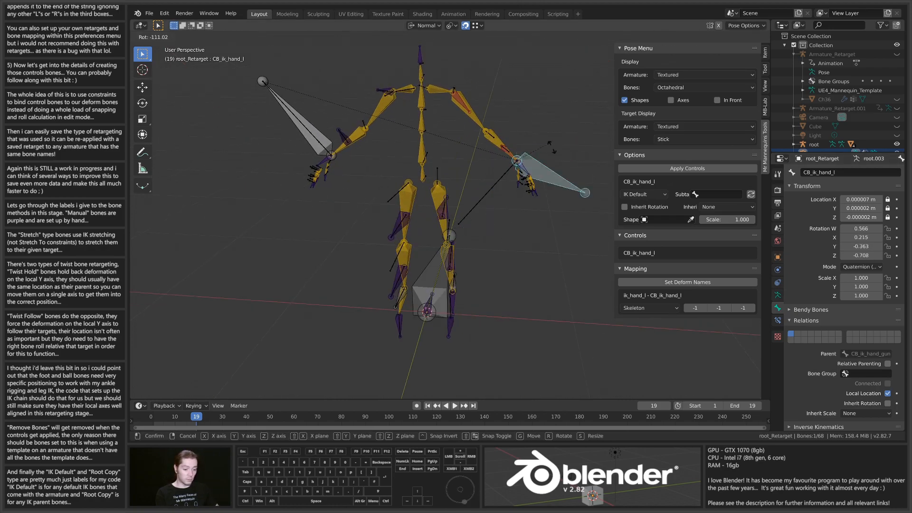
{"action": "right_click", "coordinate": [550, 173]}
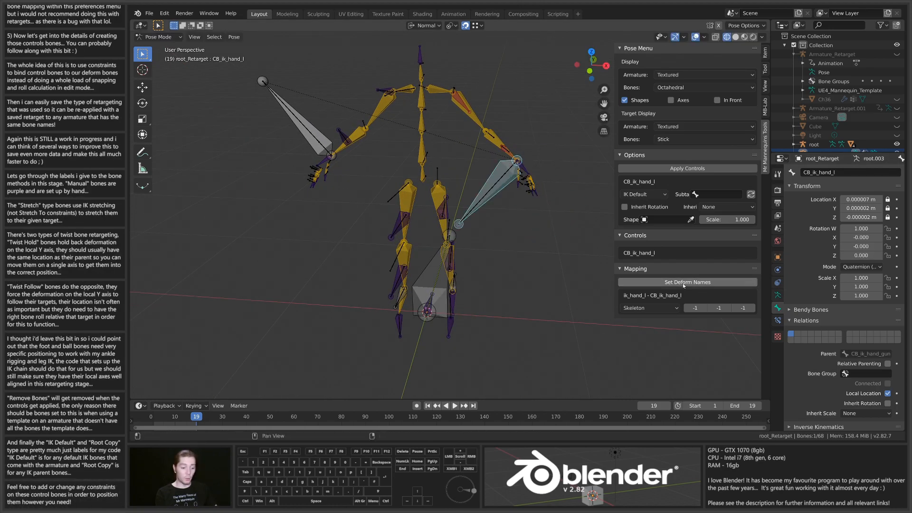
Add a Copy Rotation constraint to CB_ik_hand_l with root_Retarget as target and CB_hand_l as bone
{"action": "left_click", "coordinate": [777, 321]}
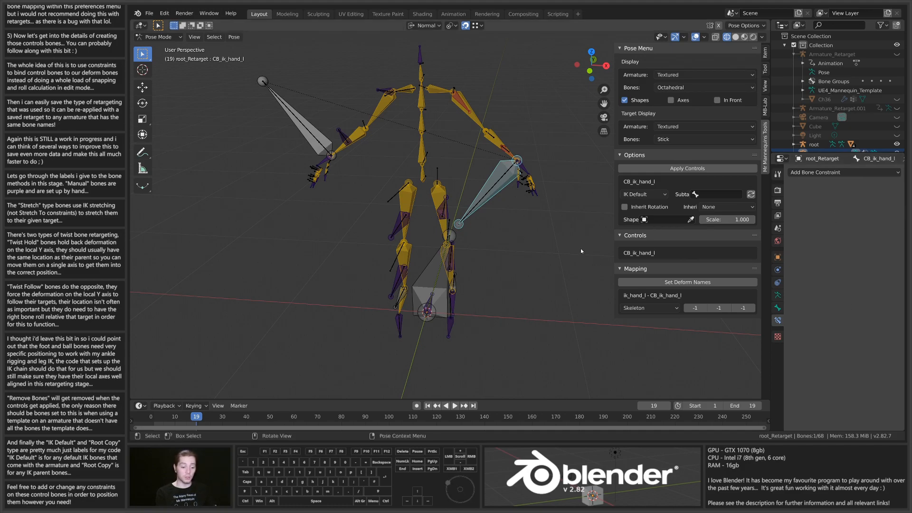
{"action": "left_click", "coordinate": [857, 171]}
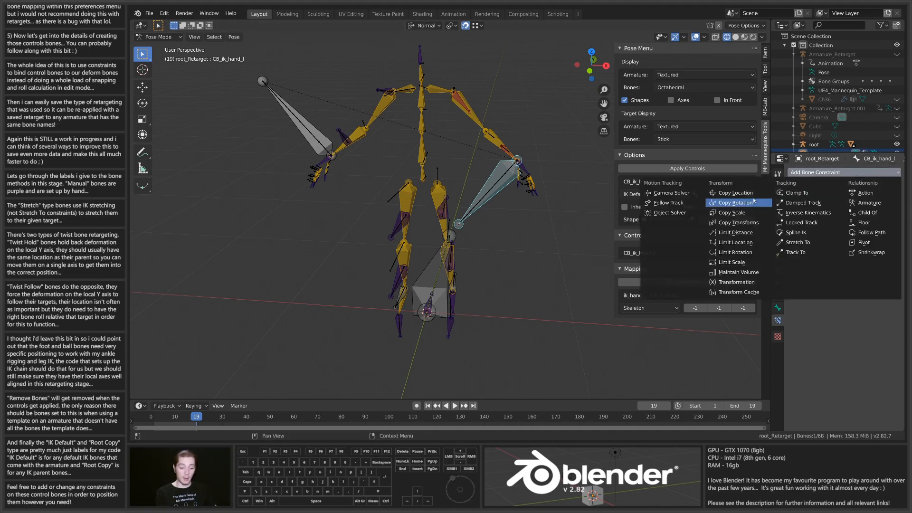
{"action": "left_click", "coordinate": [735, 202]}
{"action": "left_click", "coordinate": [840, 202]}
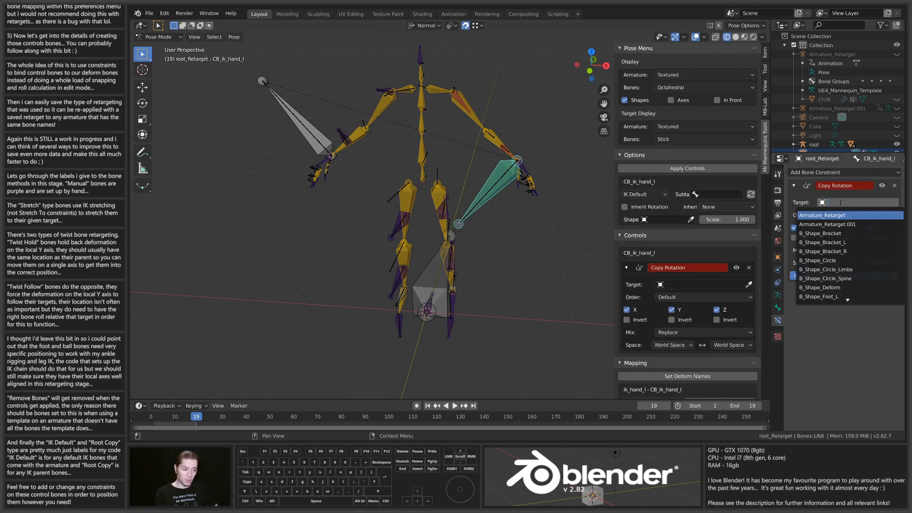
{"action": "type", "text": "roo"}
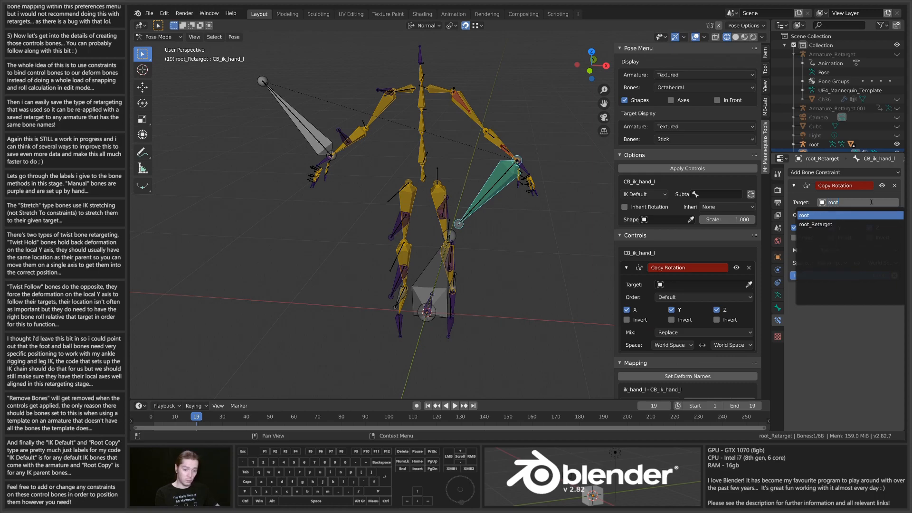
{"action": "type", "text": "t"}
{"action": "key", "text": "Down"}
{"action": "key", "text": "Return"}
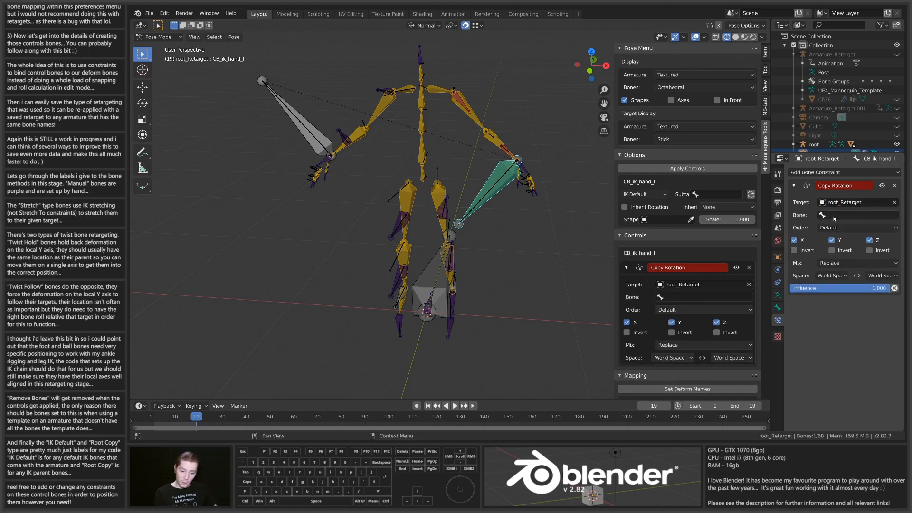
{"action": "left_click", "coordinate": [834, 216]}
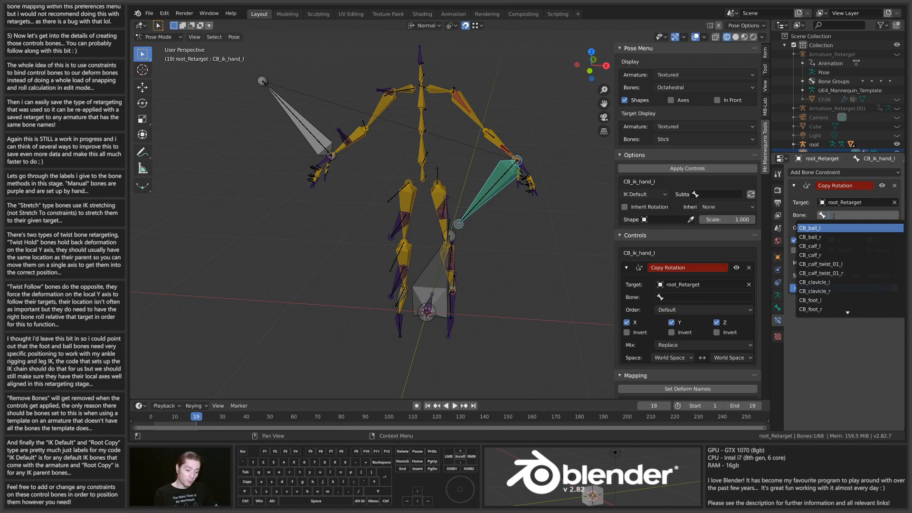
{"action": "type", "text": "hand"}
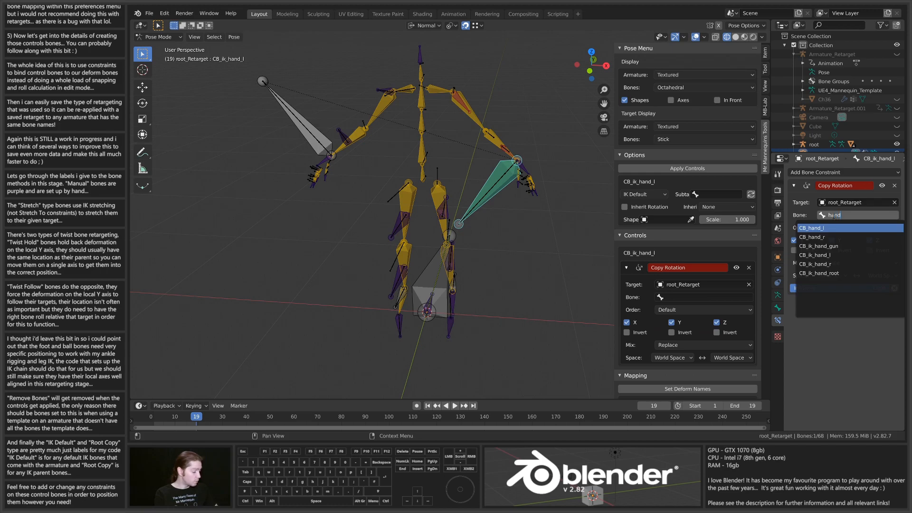
{"action": "left_click", "coordinate": [817, 228]}
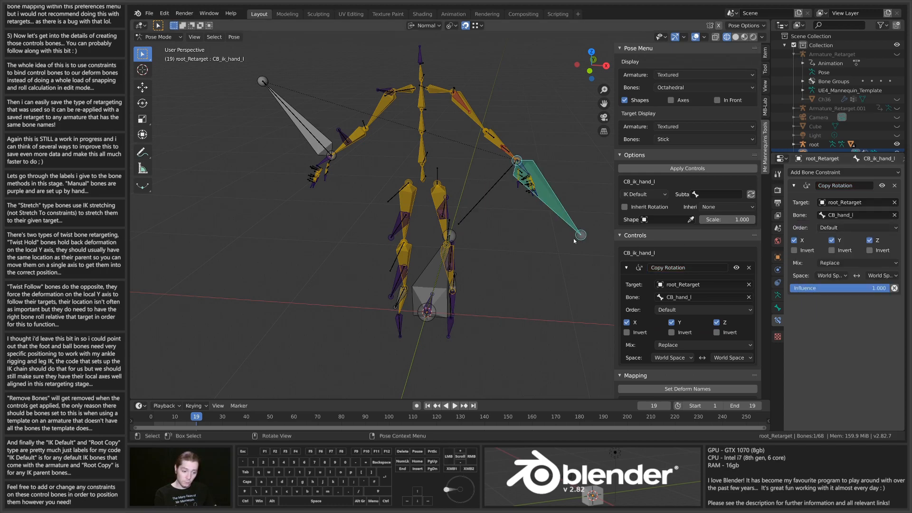
Examine CB_ik_hand_l's constrained alignment from several angles, and inspect the retarget settings of CB_thigh_twist_01_l
{"action": "scroll", "coordinate": [555, 232], "scroll_direction": "up", "scroll_amount": 2}
{"action": "middle_click_drag", "start_coordinate": [555, 232], "coordinate": [600, 226]}
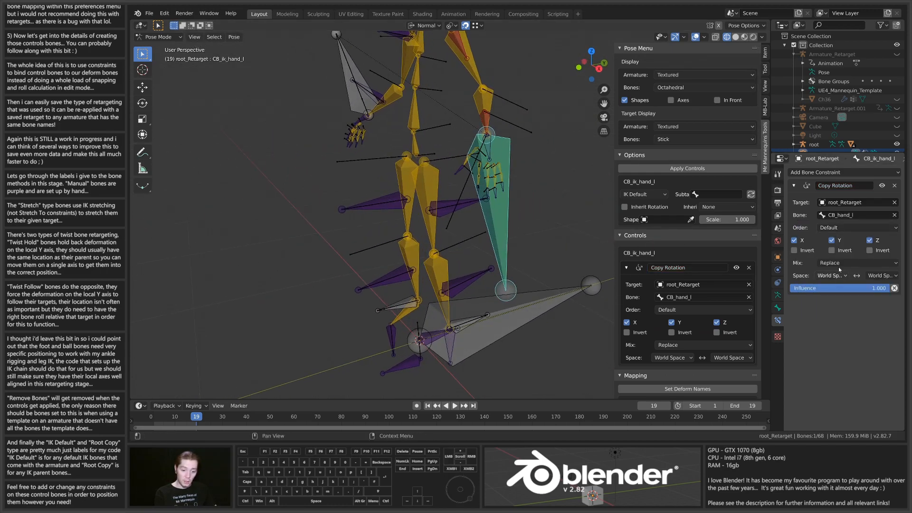
{"action": "middle_click_drag", "start_coordinate": [477, 237], "coordinate": [526, 226]}
{"action": "scroll", "coordinate": [525, 139], "scroll_direction": "down", "scroll_amount": 4}
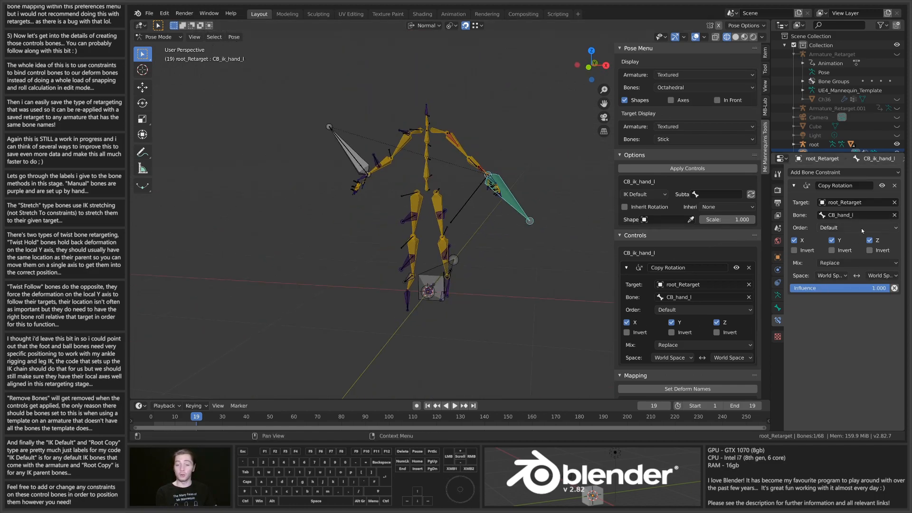
{"action": "scroll", "coordinate": [463, 213], "scroll_direction": "up", "scroll_amount": 2}
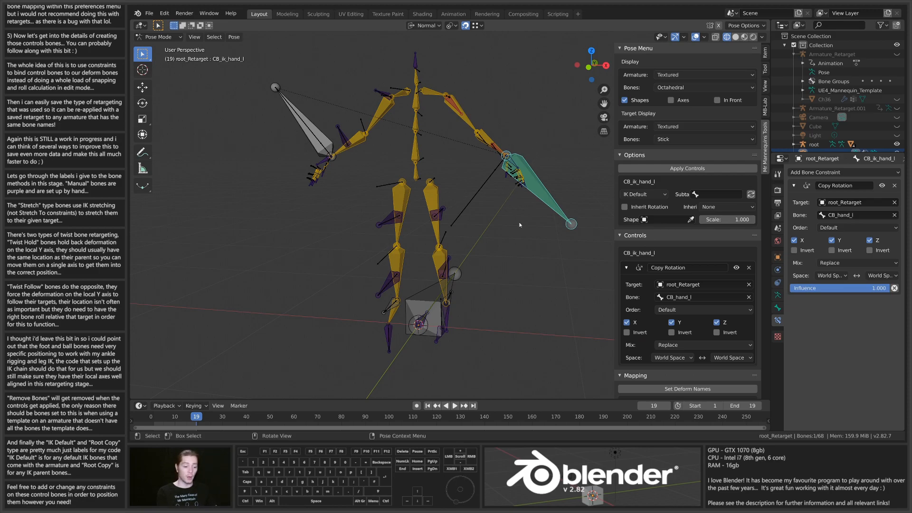
{"action": "left_click", "coordinate": [443, 210]}
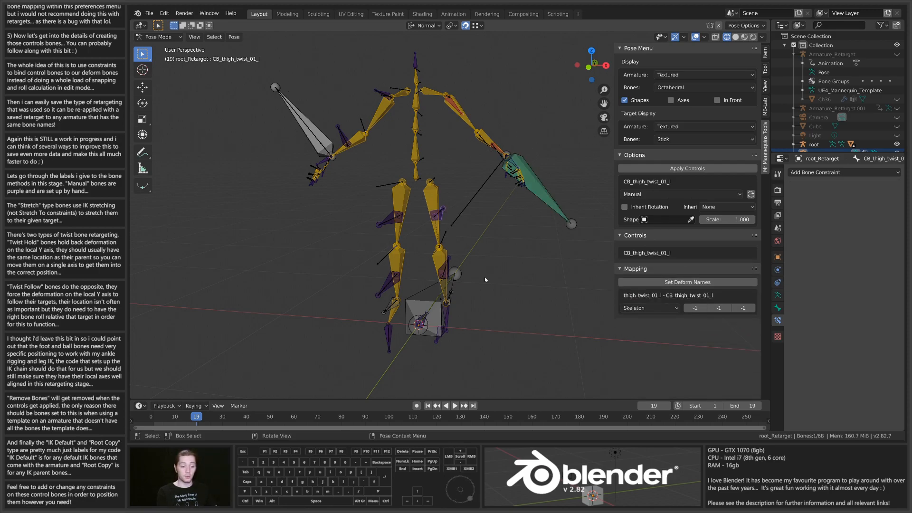
{"action": "scroll", "coordinate": [471, 281], "scroll_direction": "up", "scroll_amount": 1}
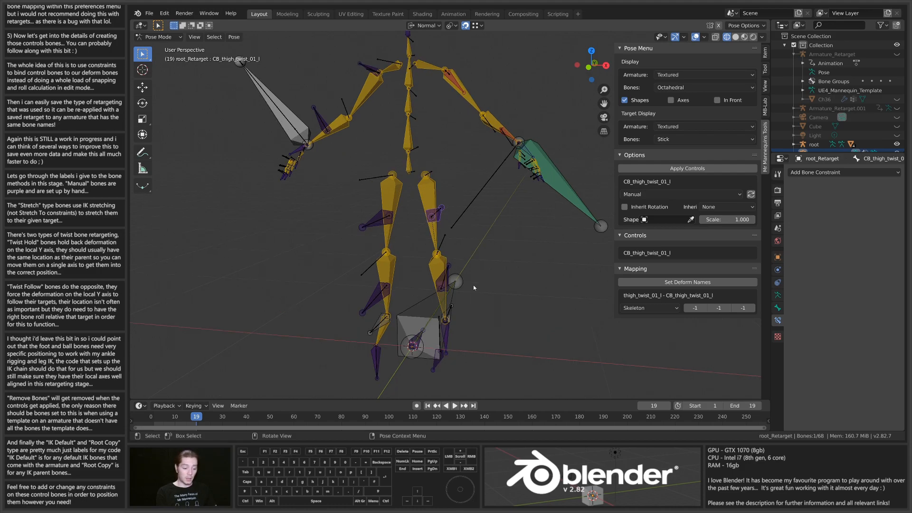
{"action": "scroll", "coordinate": [473, 284], "scroll_direction": "up", "scroll_amount": 1}
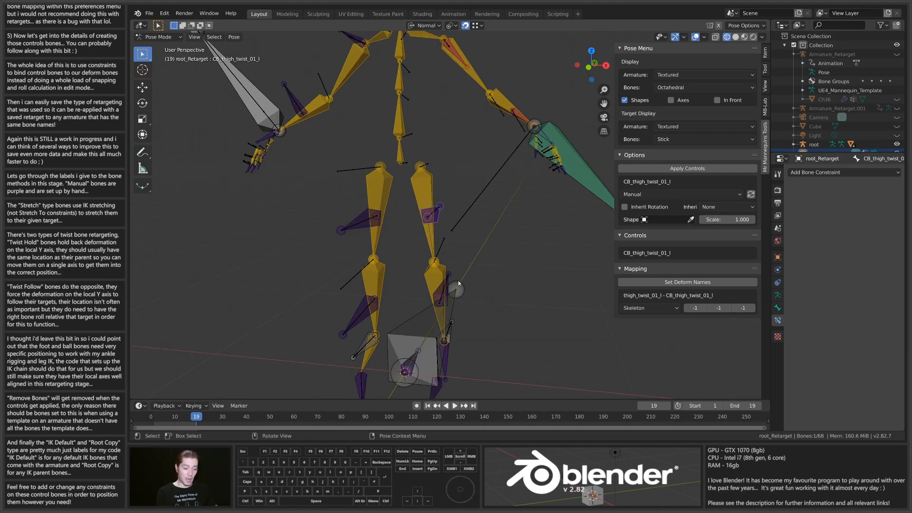
{"action": "scroll", "coordinate": [459, 276], "scroll_direction": "down", "scroll_amount": 3}
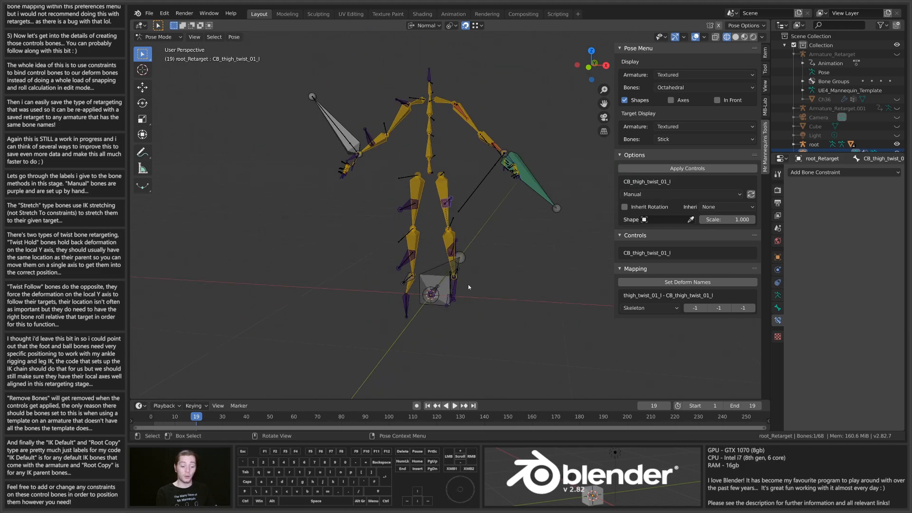
Try rotating CB_ik_hand_root, and set its retarget type to IK Default
{"action": "left_click", "coordinate": [438, 273]}
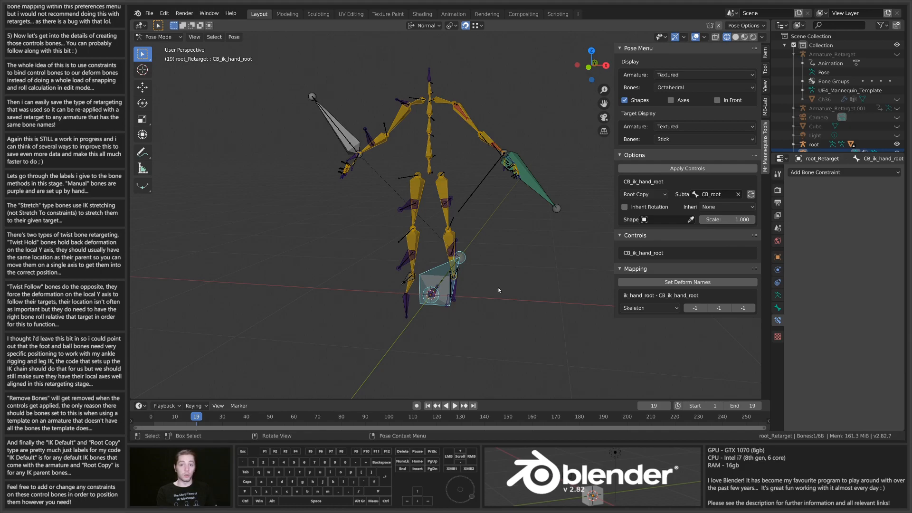
{"action": "key", "text": "r"}
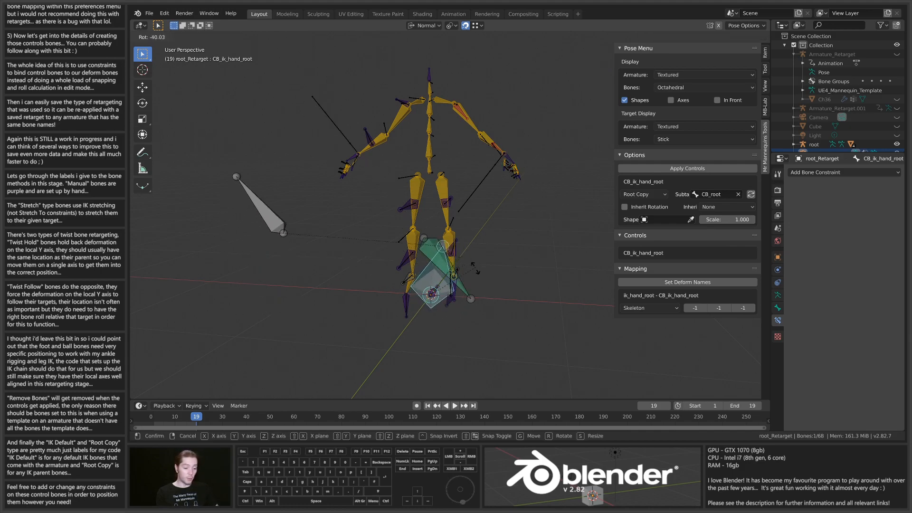
{"action": "left_click", "coordinate": [391, 173]}
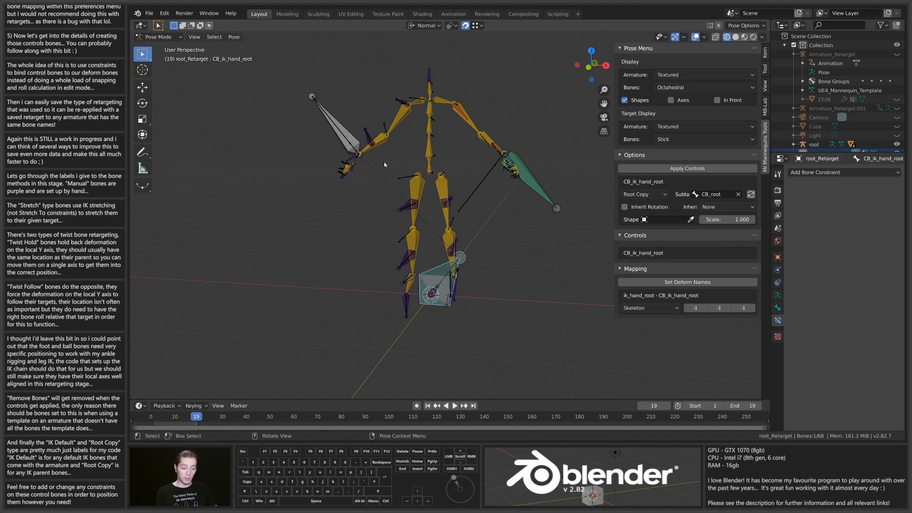
{"action": "left_click", "coordinate": [642, 194]}
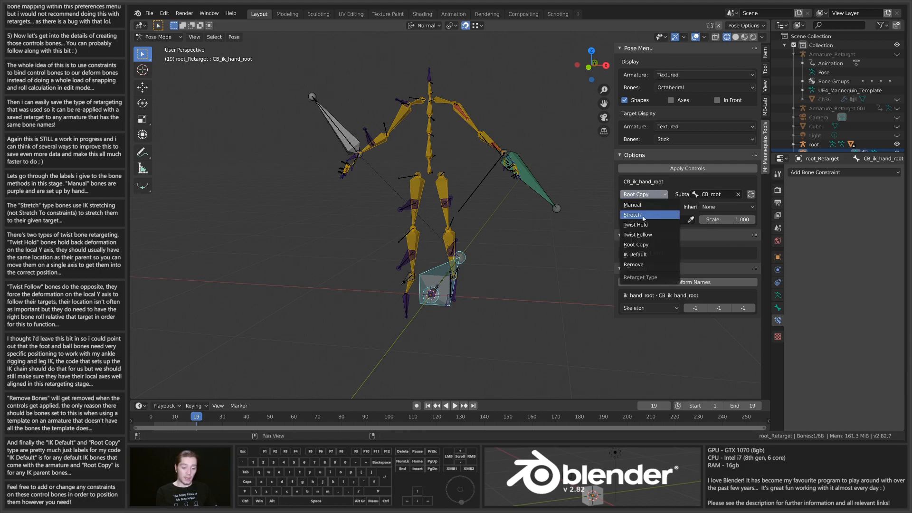
{"action": "left_click", "coordinate": [645, 255]}
Review the retarget types available for CB_ik_hand_r, and examine CB_ik_hand_root from several angles
{"action": "left_click", "coordinate": [326, 118]}
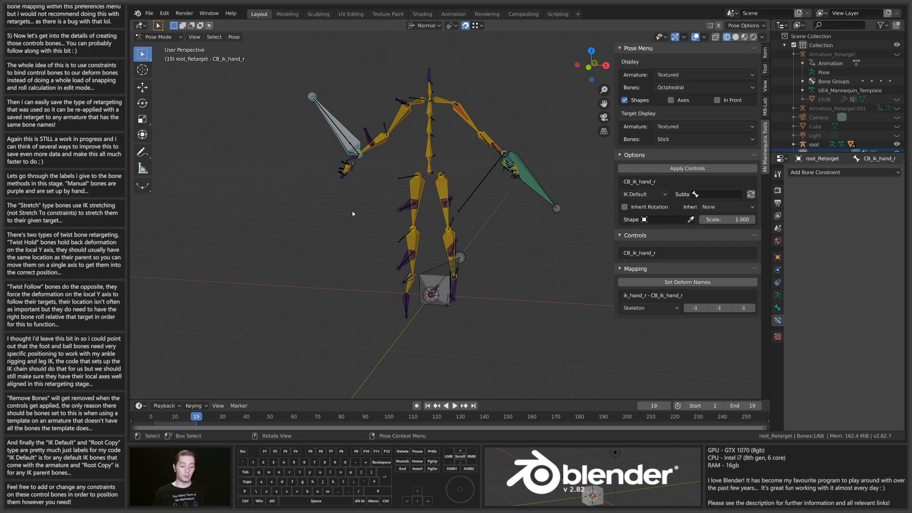
{"action": "left_click", "coordinate": [639, 196]}
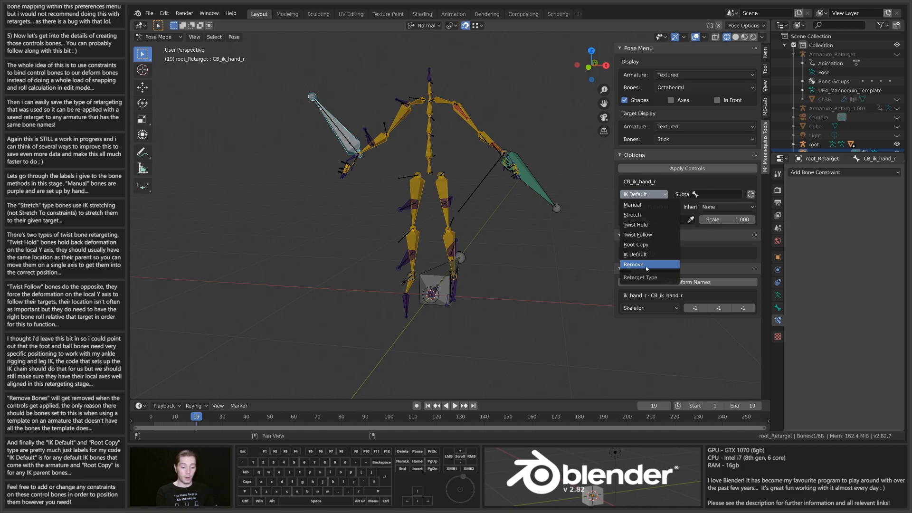
{"action": "scroll", "coordinate": [456, 257], "scroll_direction": "up", "scroll_amount": 2}
{"action": "middle_click_drag", "start_coordinate": [400, 274], "coordinate": [454, 260]}
{"action": "left_click", "coordinate": [451, 281]}
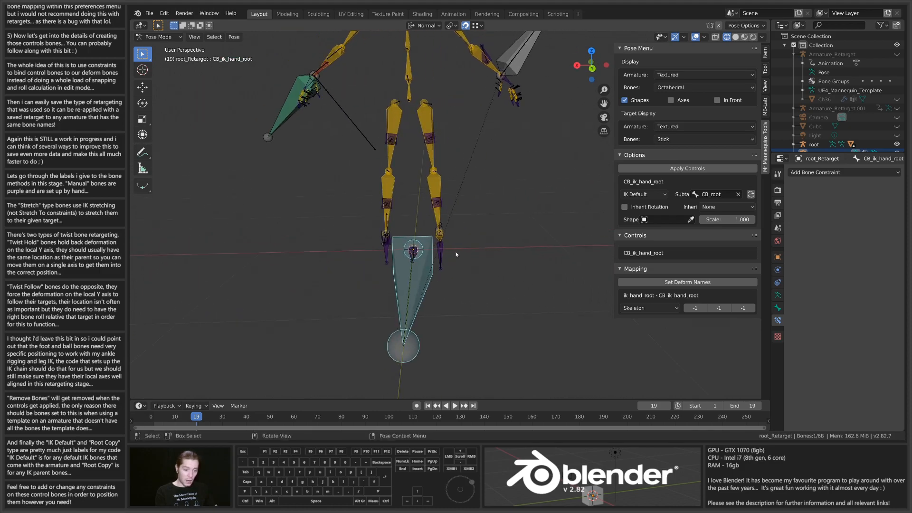
{"action": "middle_click_drag", "start_coordinate": [373, 284], "coordinate": [424, 275]}
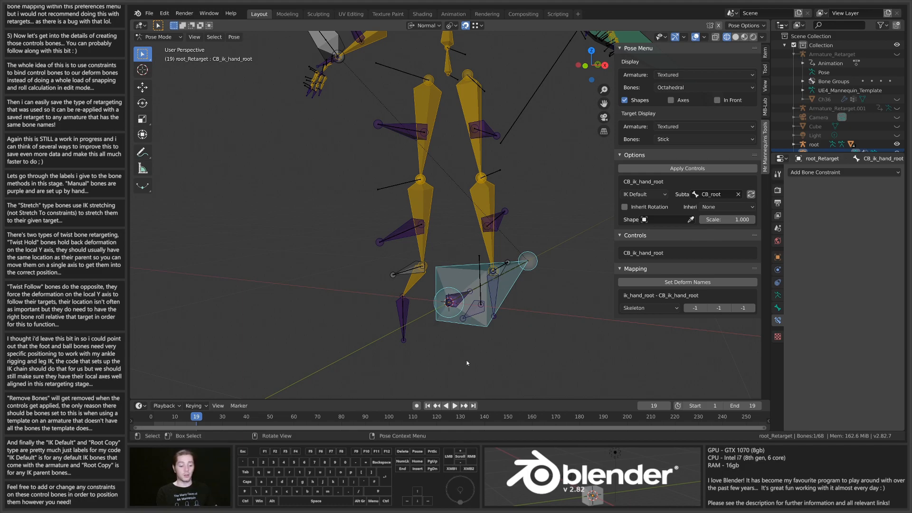
{"action": "scroll", "coordinate": [447, 308], "scroll_direction": "down", "scroll_amount": 5}
{"action": "middle_click_drag", "start_coordinate": [446, 304], "coordinate": [408, 236]}
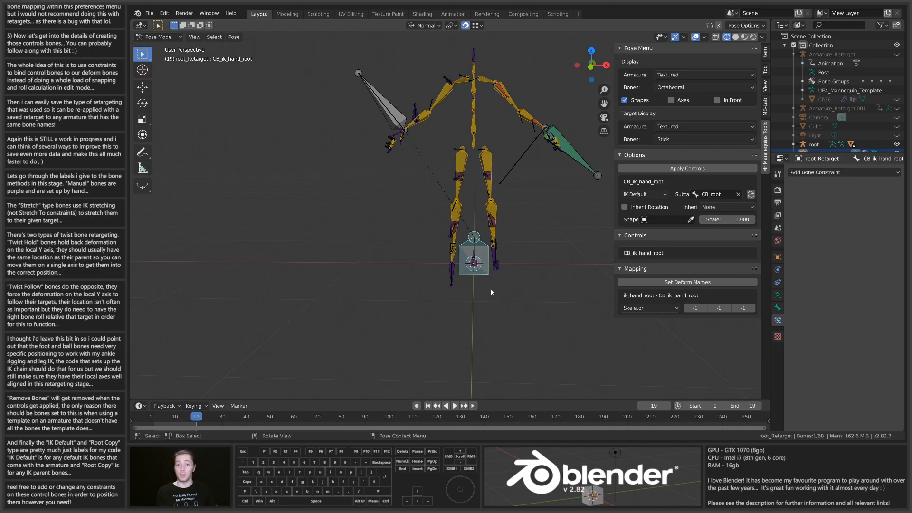
{"action": "middle_click_drag", "start_coordinate": [483, 270], "coordinate": [464, 264]}
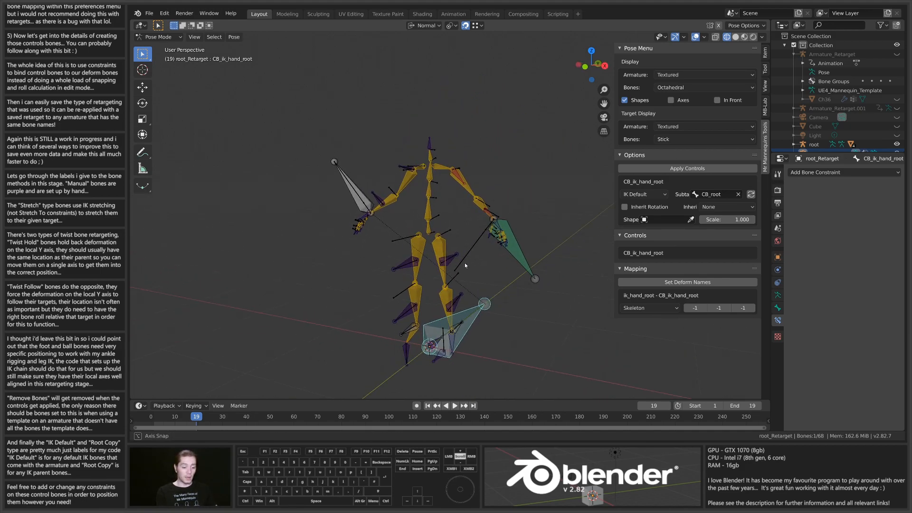
{"action": "middle_click_drag", "start_coordinate": [456, 340], "coordinate": [546, 270]}
Inspect CB_ik_hand_l's Copy Rotation constraint and the retarget types available for CB_ik_hand_r
{"action": "left_click", "coordinate": [546, 270]}
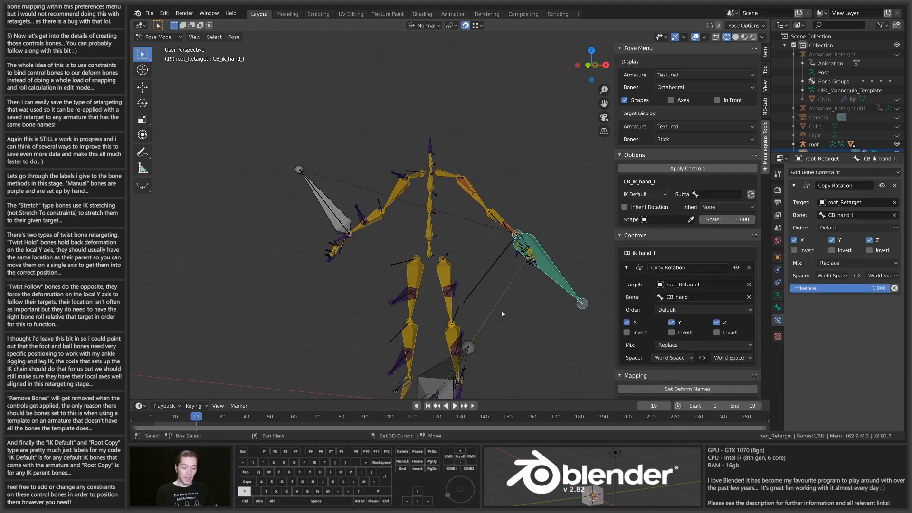
{"action": "middle_click_drag", "start_coordinate": [501, 312], "coordinate": [531, 275]}
{"action": "left_click", "coordinate": [371, 162]}
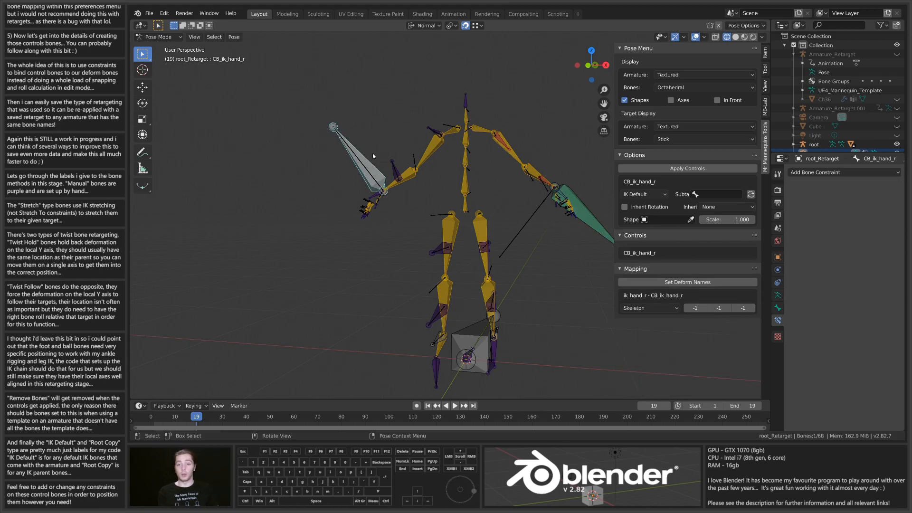
{"action": "left_click", "coordinate": [657, 195]}
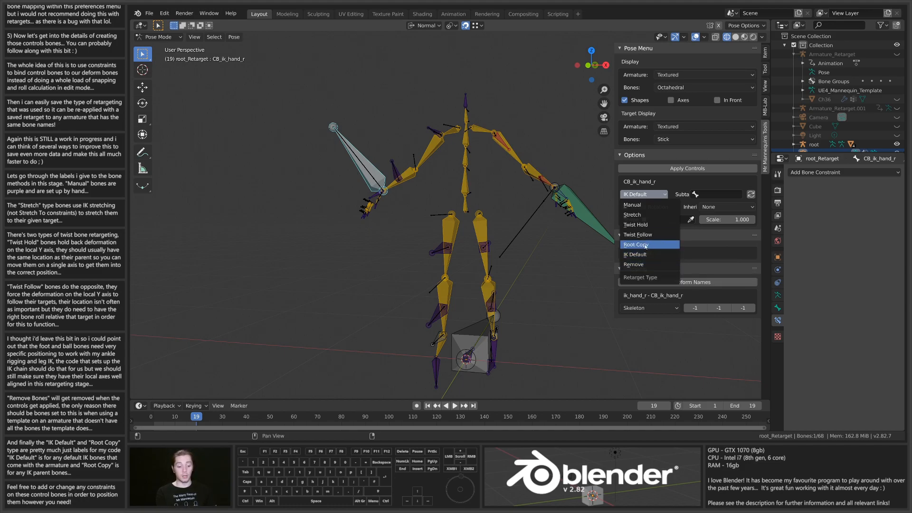
Set CB_thigh_twist_01_l's retarget type to Twist Hold with thigh_l as subtarget, and update its retarget constraint
{"action": "middle_click_drag", "start_coordinate": [515, 352], "coordinate": [500, 298], "text": "shift"}
{"action": "scroll", "coordinate": [475, 219], "scroll_direction": "up", "scroll_amount": 4}
{"action": "middle_click_drag", "start_coordinate": [475, 125], "coordinate": [459, 198], "text": "shift"}
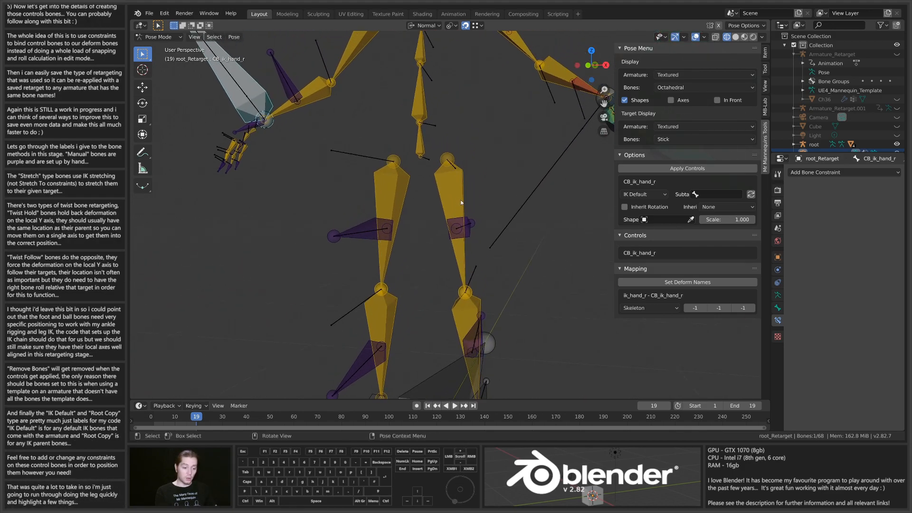
{"action": "left_click", "coordinate": [467, 219]}
{"action": "left_click", "coordinate": [656, 196]}
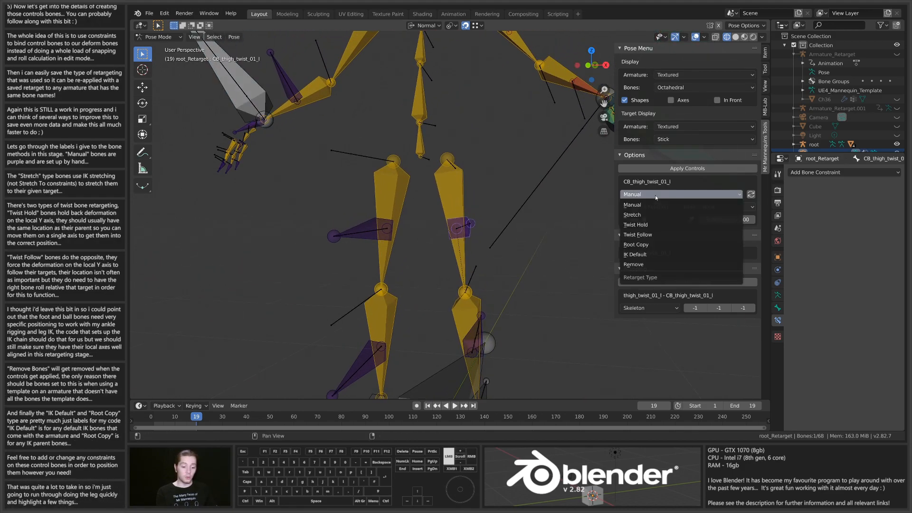
{"action": "left_click", "coordinate": [658, 224]}
{"action": "mouse_move", "coordinate": [524, 263]}
{"action": "middle_mouse_down"}
{"action": "mouse_move", "coordinate": [478, 276]}
{"action": "mouse_move", "coordinate": [535, 267]}
{"action": "middle_mouse_up"}
{"action": "left_click", "coordinate": [717, 194]}
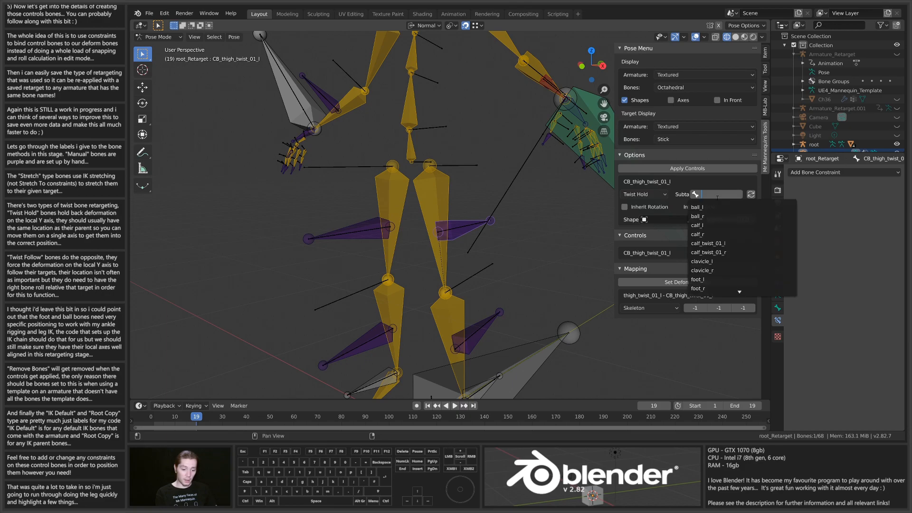
{"action": "type", "text": "thigh"}
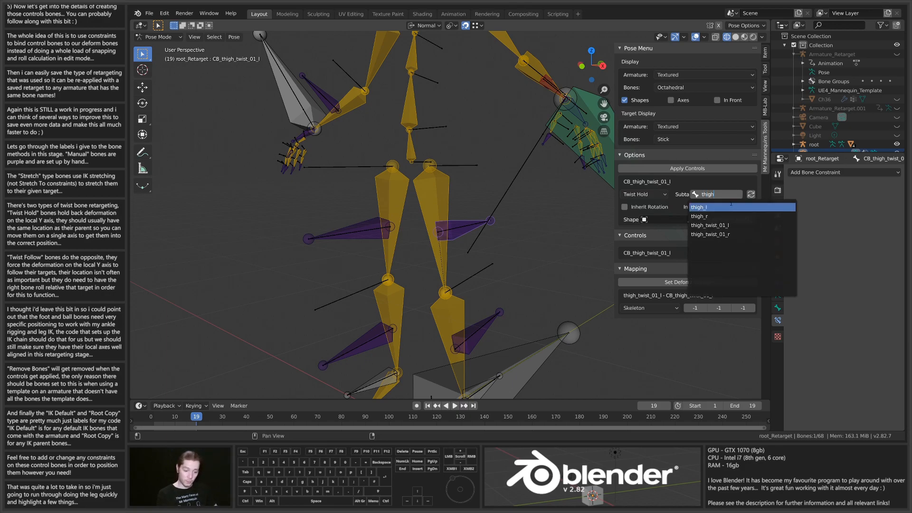
{"action": "left_click", "coordinate": [698, 207]}
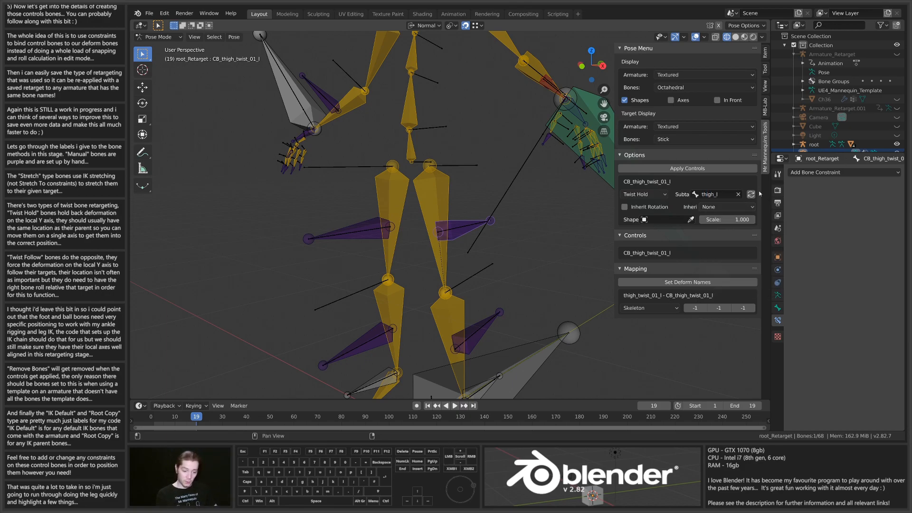
{"action": "left_click", "coordinate": [750, 194]}
{"action": "scroll", "coordinate": [458, 266], "scroll_direction": "up", "scroll_amount": 3}
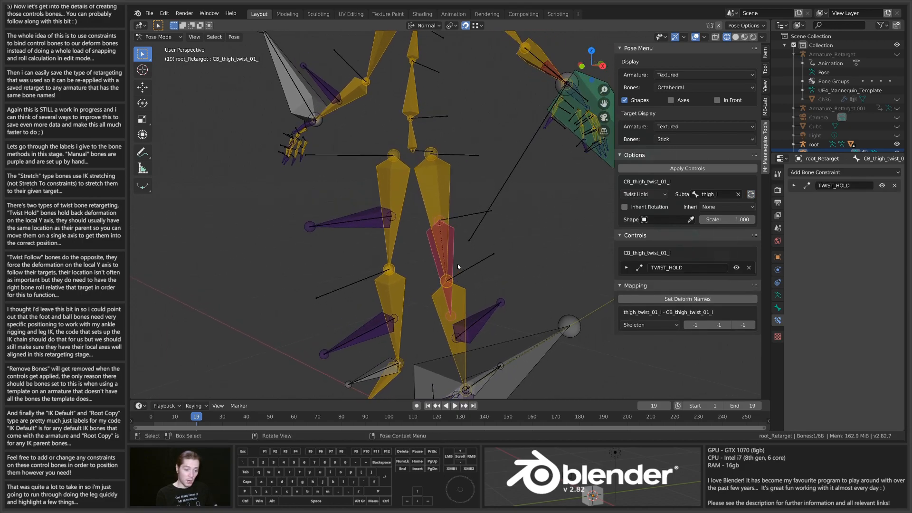
{"action": "key", "text": "g"}
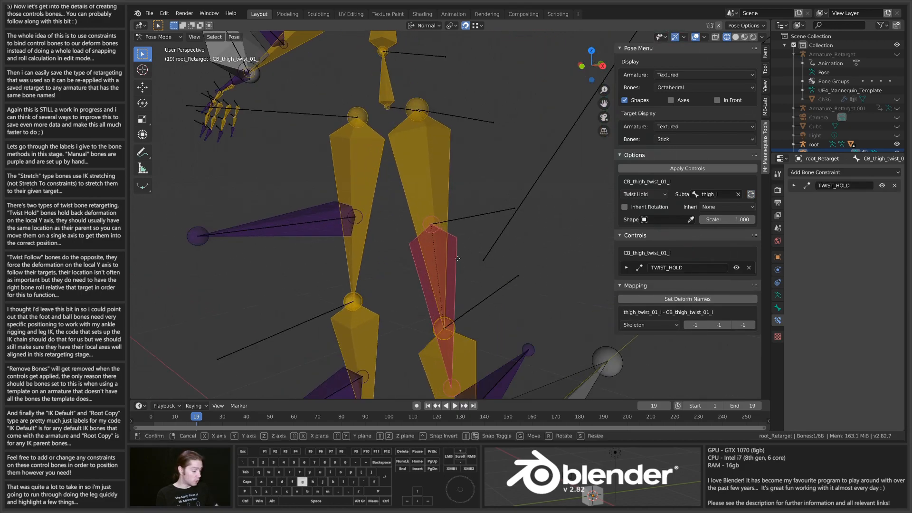
{"action": "key", "text": "y"}
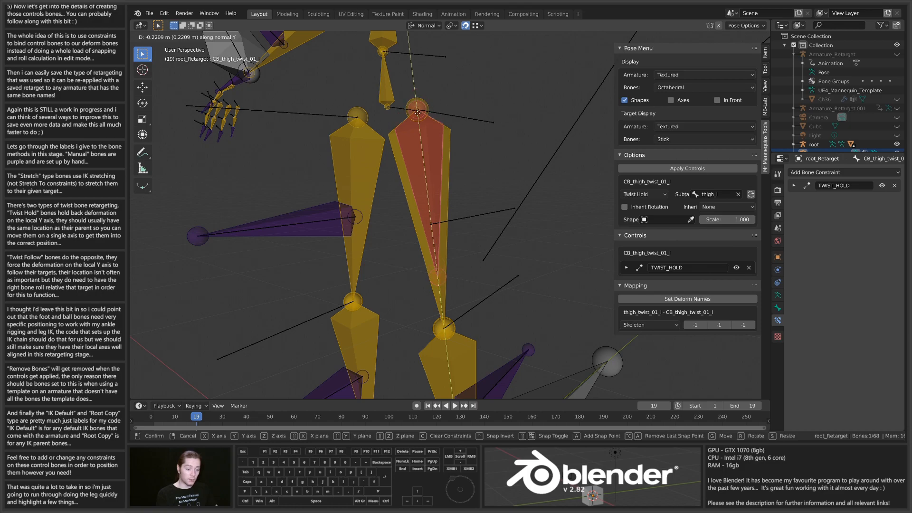
{"action": "right_click", "coordinate": [417, 110]}
Move CB_thigh_twist_01_l about -0.221 m along its normal Y axis to the top of the left thigh bone
{"action": "middle_click_drag", "start_coordinate": [442, 149], "coordinate": [468, 161]}
{"action": "key", "text": "g"}
{"action": "key", "text": "y"}
{"action": "left_click", "coordinate": [455, 105]}
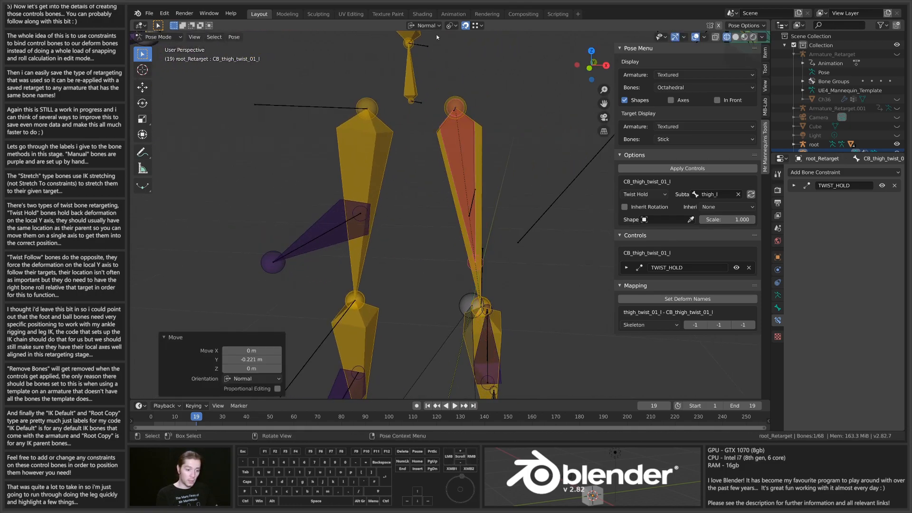
Review the transform orientation options and set the transform pivot point to Active Element
{"action": "left_click", "coordinate": [423, 25]}
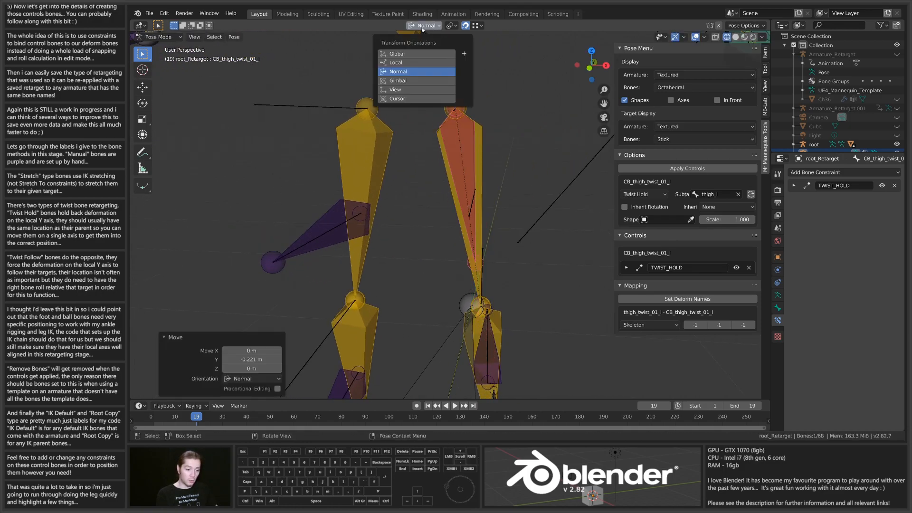
{"action": "left_click", "coordinate": [449, 27]}
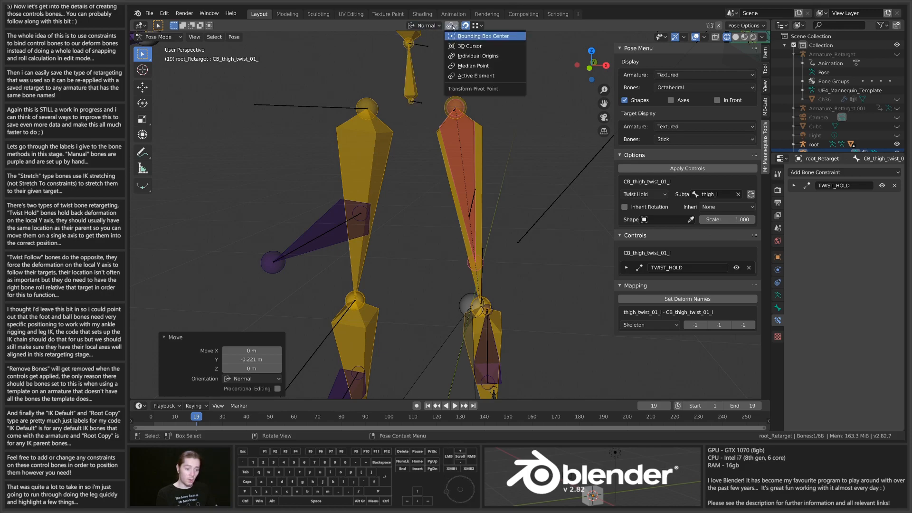
{"action": "left_click", "coordinate": [472, 75]}
Set CB_calf_twist_01_l's retarget type to Twist Follow with foot_l as subtarget, and update its retarget constraint
{"action": "middle_click_drag", "start_coordinate": [471, 165], "coordinate": [473, 154], "text": "shift"}
{"action": "mouse_move", "coordinate": [491, 207]}
{"action": "middle_mouse_down"}
{"action": "mouse_move", "coordinate": [445, 199]}
{"action": "mouse_move", "coordinate": [492, 199]}
{"action": "middle_mouse_up"}
{"action": "middle_click_drag", "start_coordinate": [514, 310], "coordinate": [503, 267], "text": "shift"}
{"action": "left_click", "coordinate": [464, 255]}
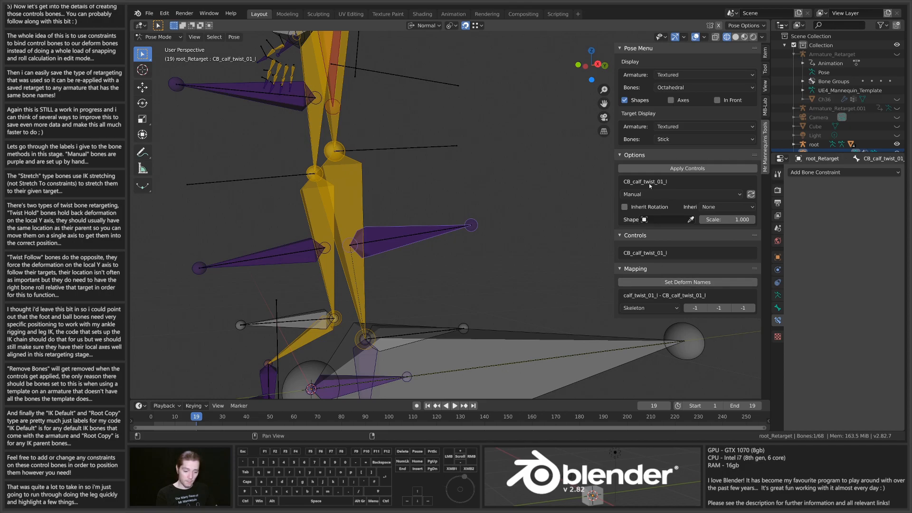
{"action": "left_click", "coordinate": [656, 194]}
{"action": "left_click", "coordinate": [643, 235]}
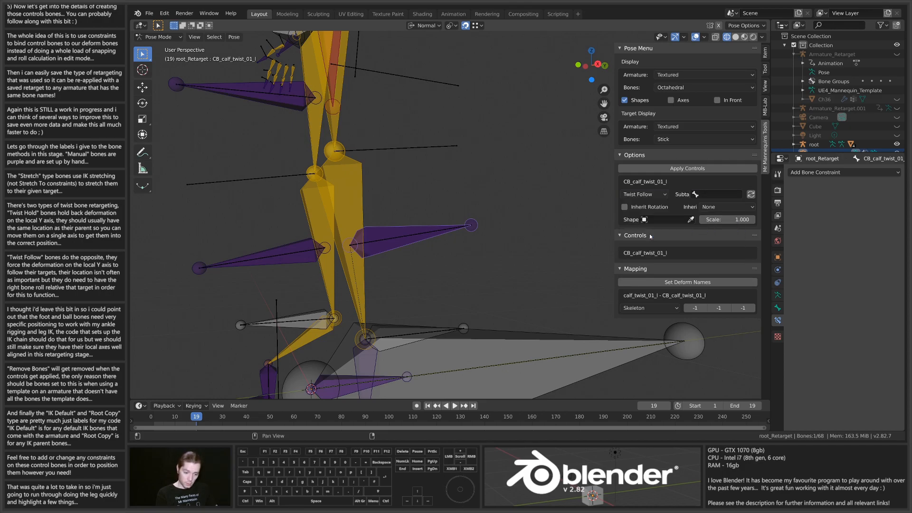
{"action": "middle_click_drag", "start_coordinate": [504, 266], "coordinate": [482, 254]}
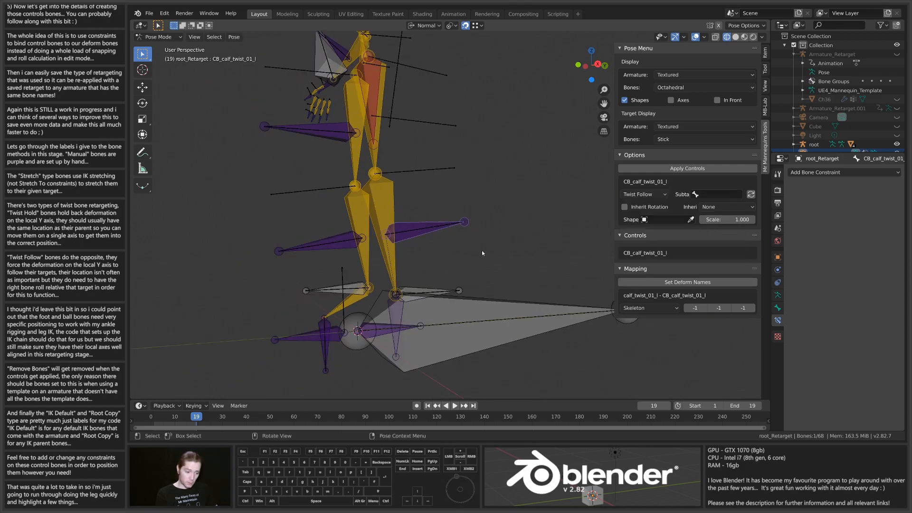
{"action": "left_click", "coordinate": [716, 194]}
{"action": "type", "text": "foot"}
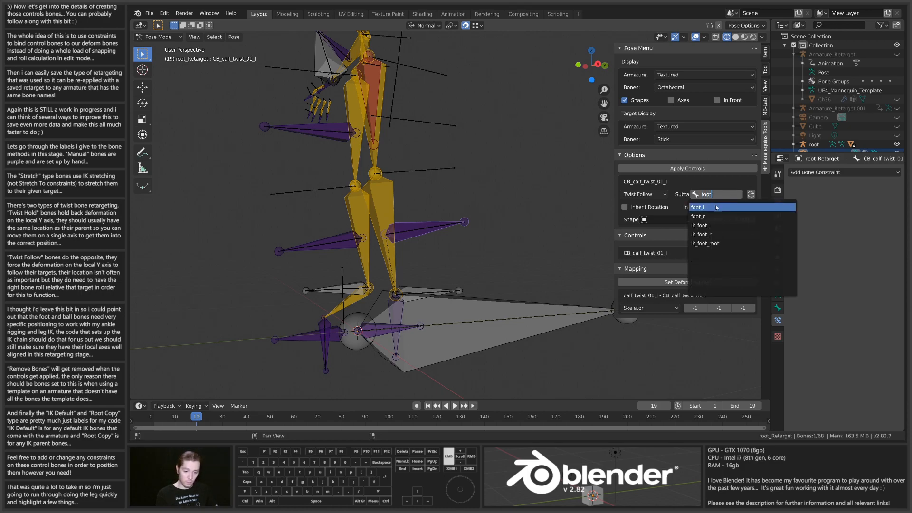
{"action": "key", "text": "Return"}
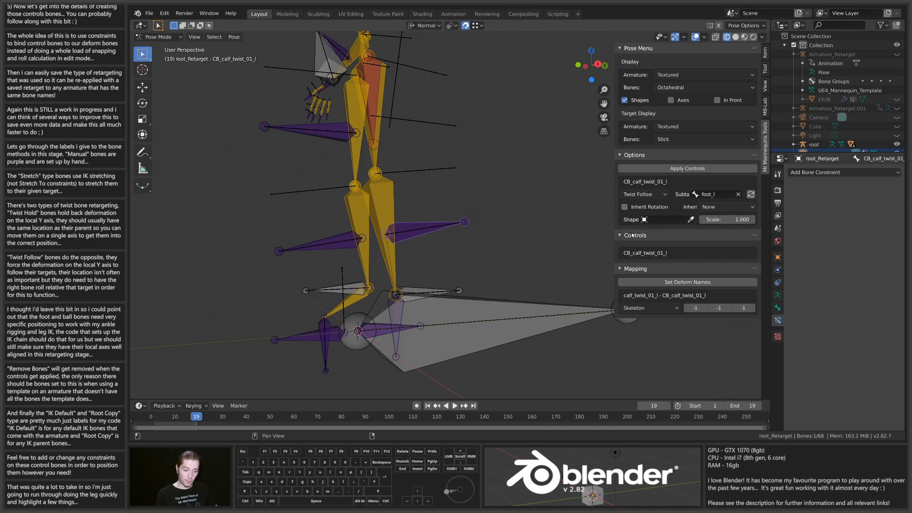
{"action": "left_click", "coordinate": [751, 194]}
{"action": "middle_click_drag", "start_coordinate": [418, 285], "coordinate": [546, 277]}
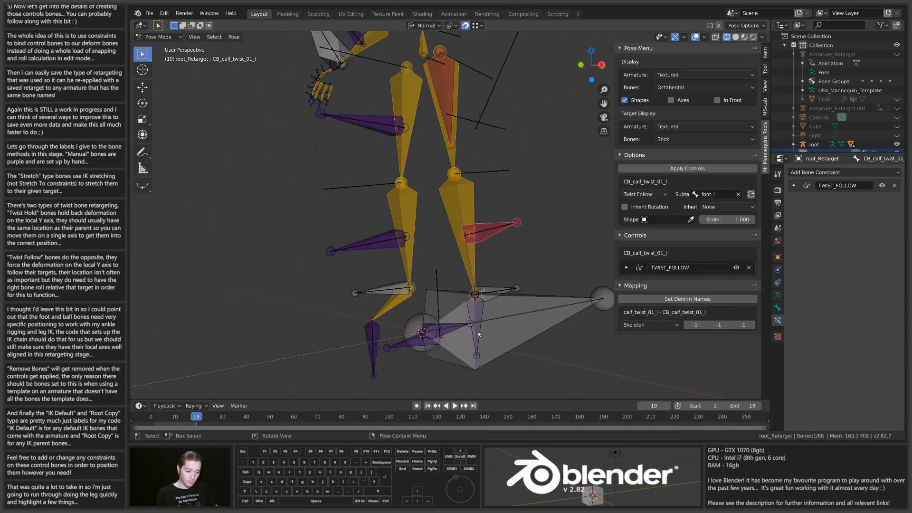
Test-rotate CB_foot_l about its normal Y axis to check how the left calf twist bone follows it
{"action": "left_click", "coordinate": [480, 318]}
{"action": "scroll", "coordinate": [481, 318], "scroll_direction": "up", "scroll_amount": 1}
{"action": "middle_click_drag", "start_coordinate": [481, 318], "coordinate": [442, 307], "text": "shift"}
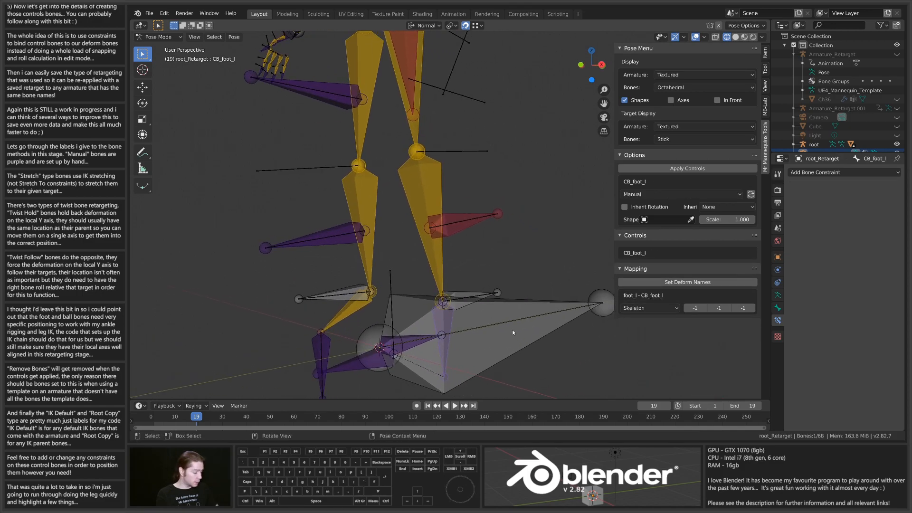
{"action": "key", "text": "r"}
{"action": "key", "text": "y"}
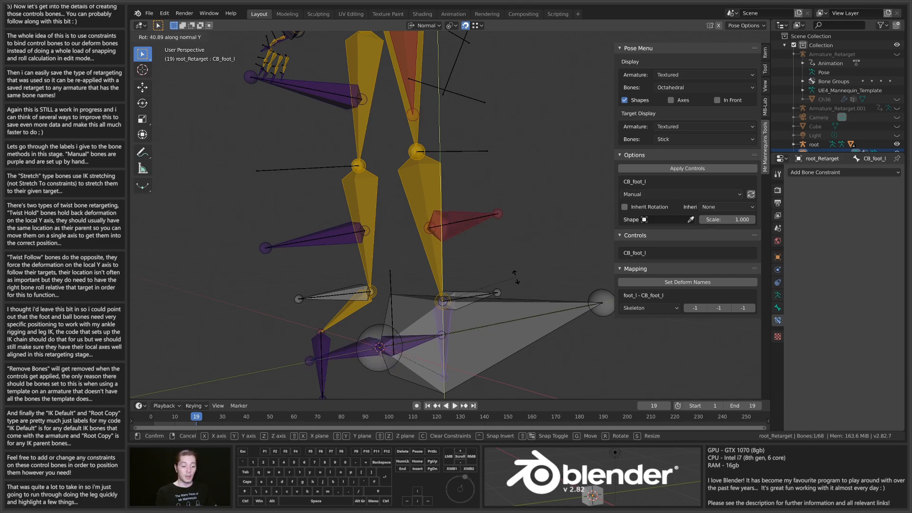
{"action": "left_click", "coordinate": [493, 320]}
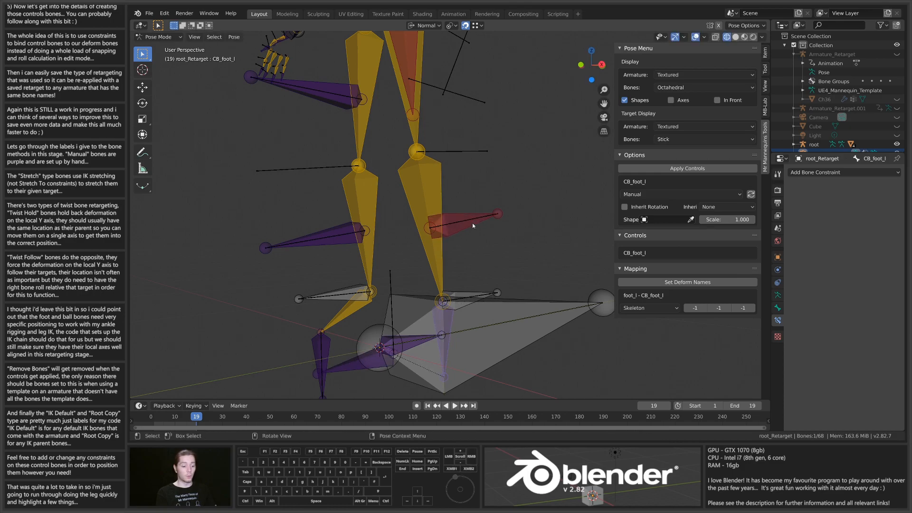
Rotate CB_calf_twist_01_l about 91.9° in the side view so it points down the left calf toward the foot
{"action": "left_click", "coordinate": [474, 226]}
{"action": "middle_click_drag", "start_coordinate": [505, 258], "coordinate": [471, 256]}
{"action": "middle_click_drag", "start_coordinate": [471, 256], "coordinate": [509, 238], "text": "shift"}
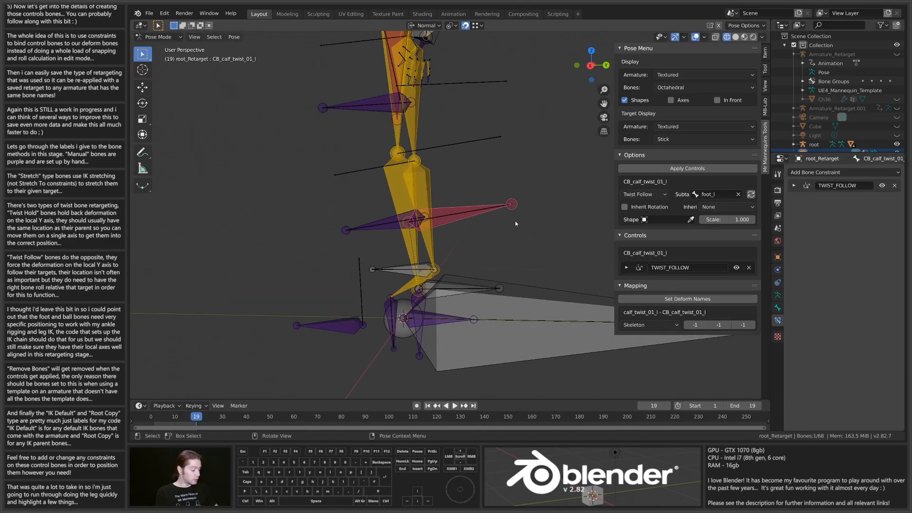
{"action": "key", "text": "r"}
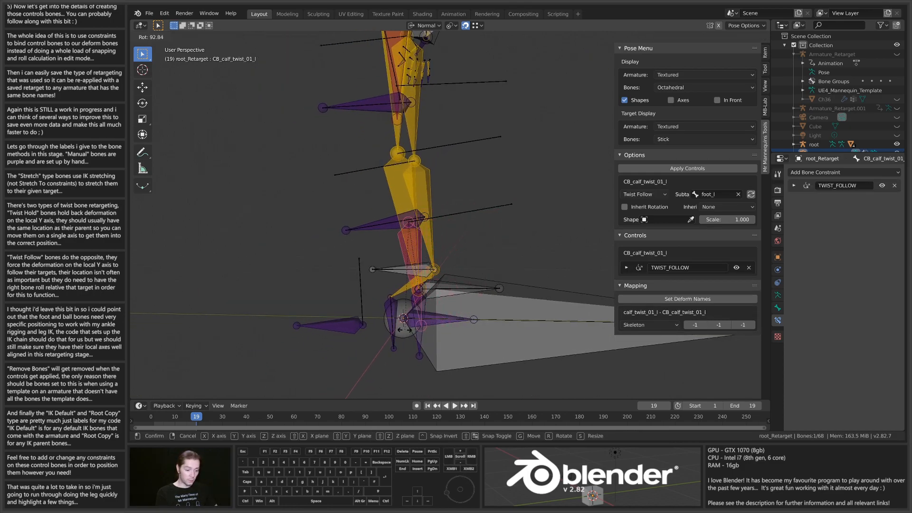
{"action": "left_click", "coordinate": [404, 327]}
{"action": "middle_click_drag", "start_coordinate": [404, 328], "coordinate": [484, 286]}
{"action": "scroll", "coordinate": [504, 320], "scroll_direction": "up", "scroll_amount": 2}
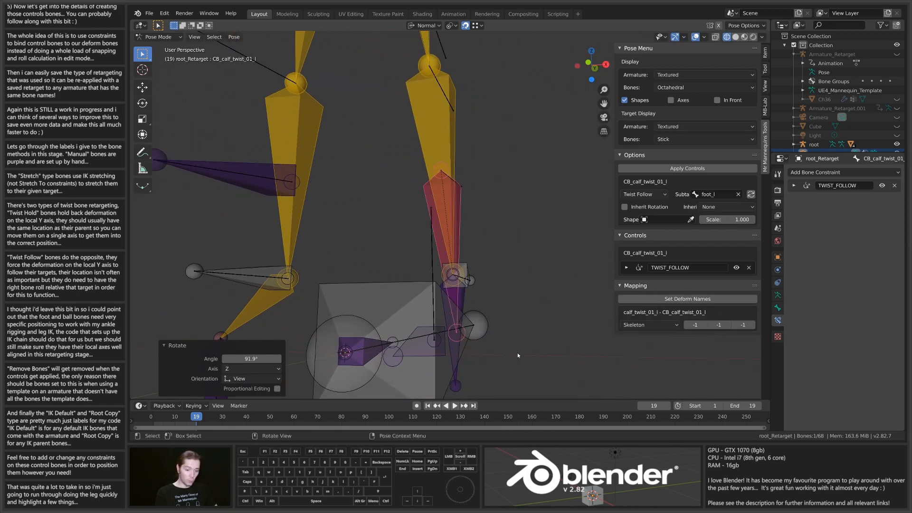
Scale CB_calf_twist_01_l to about 0.652 and rotate it about -1.07° in the view to line up with the ankle
{"action": "key", "text": "s"}
{"action": "left_click", "coordinate": [497, 302]}
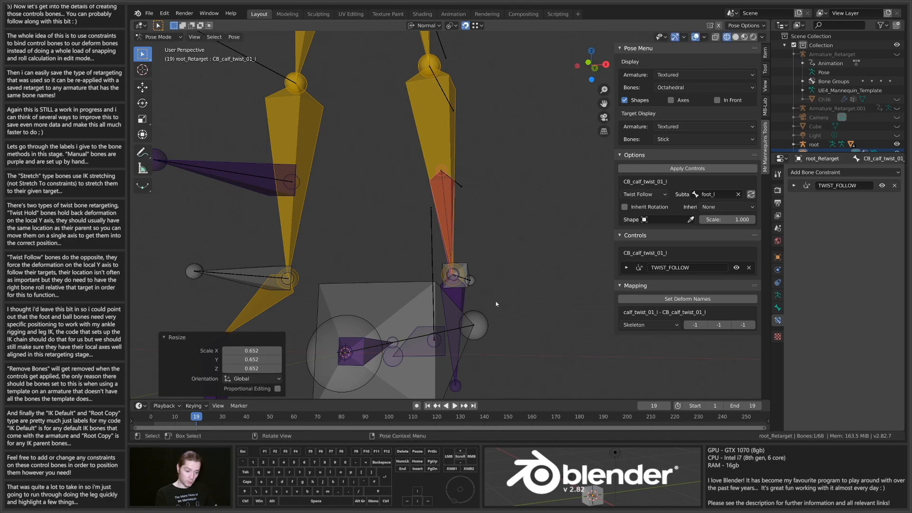
{"action": "scroll", "coordinate": [496, 303], "scroll_direction": "up", "scroll_amount": 2}
{"action": "middle_click_drag", "start_coordinate": [517, 313], "coordinate": [471, 266], "text": "shift"}
{"action": "key", "text": "r"}
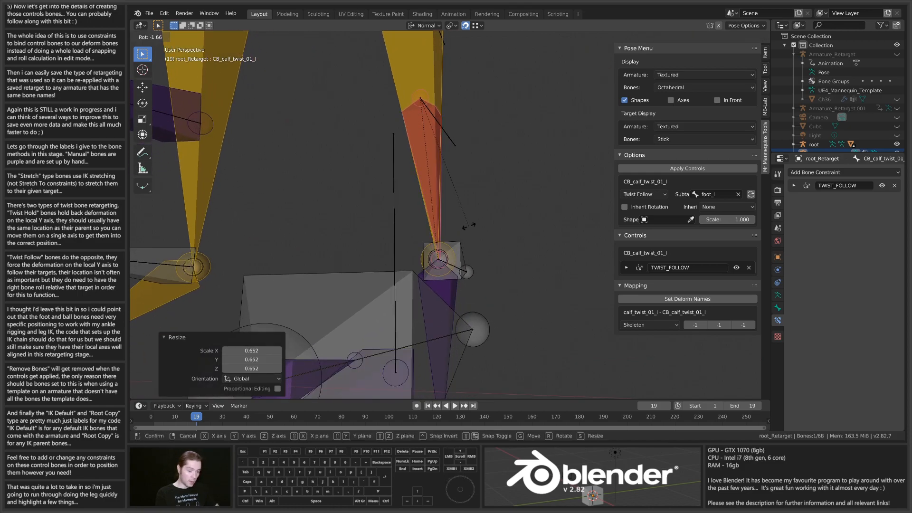
{"action": "left_click", "coordinate": [465, 231]}
{"action": "middle_click_drag", "start_coordinate": [467, 234], "coordinate": [506, 268]}
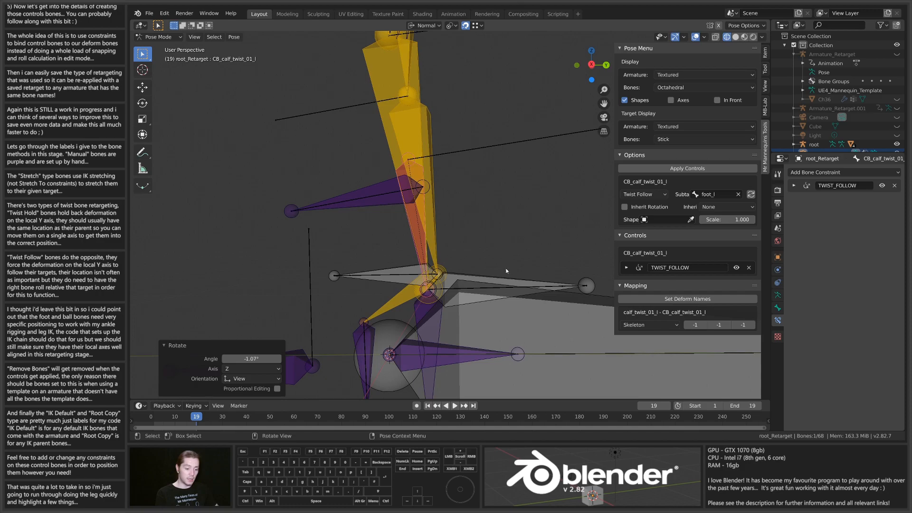
Add a Damped Track constraint to CB_calf_twist_01_l targeting the CB_foot_l bone of root_Retarget
{"action": "left_click", "coordinate": [820, 172]}
{"action": "left_click", "coordinate": [792, 203]}
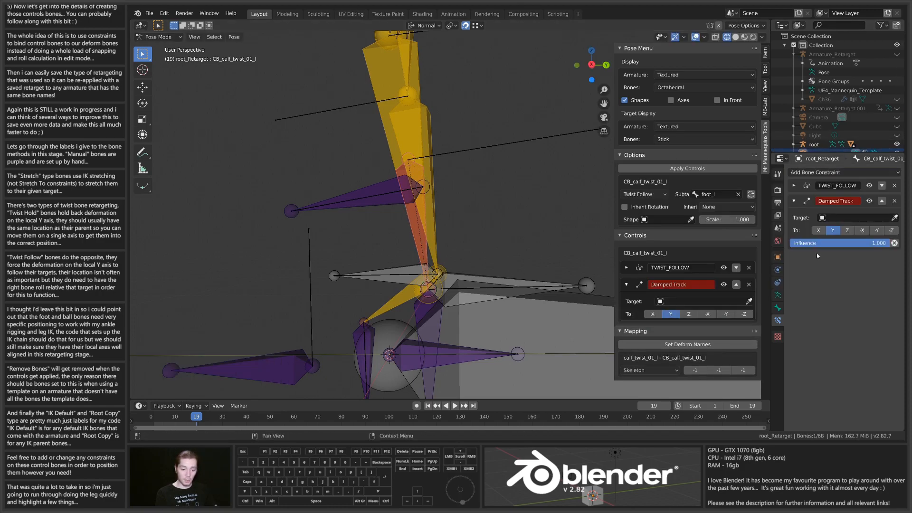
{"action": "left_click", "coordinate": [845, 217]}
{"action": "type", "text": "root"}
{"action": "left_click", "coordinate": [841, 240]}
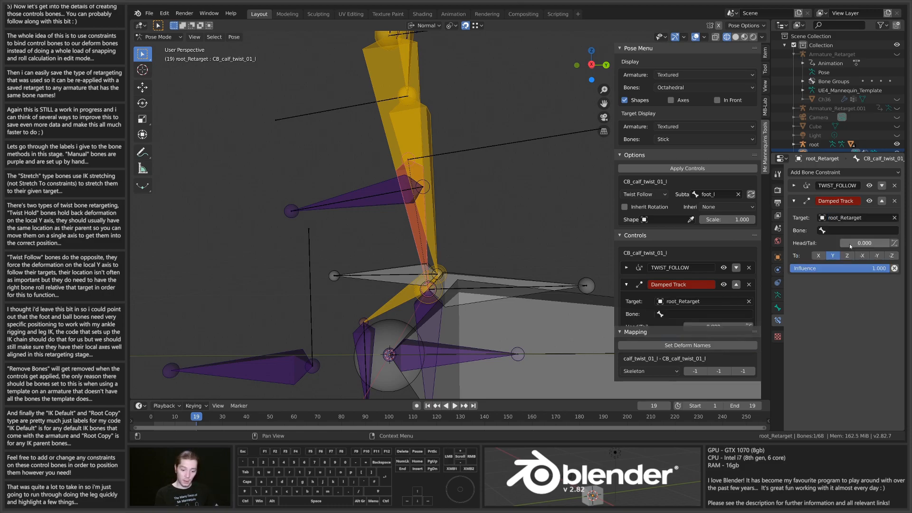
{"action": "left_click", "coordinate": [835, 230]}
{"action": "type", "text": "foot"}
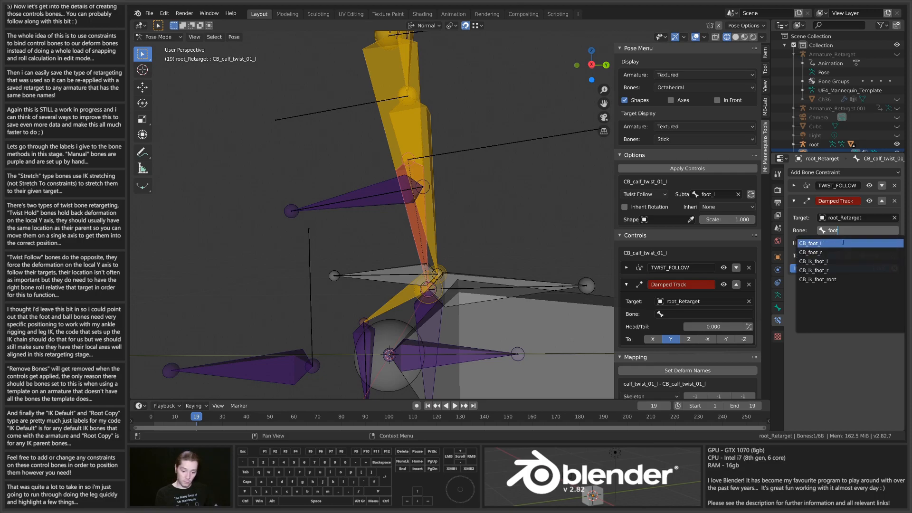
{"action": "left_click", "coordinate": [839, 244]}
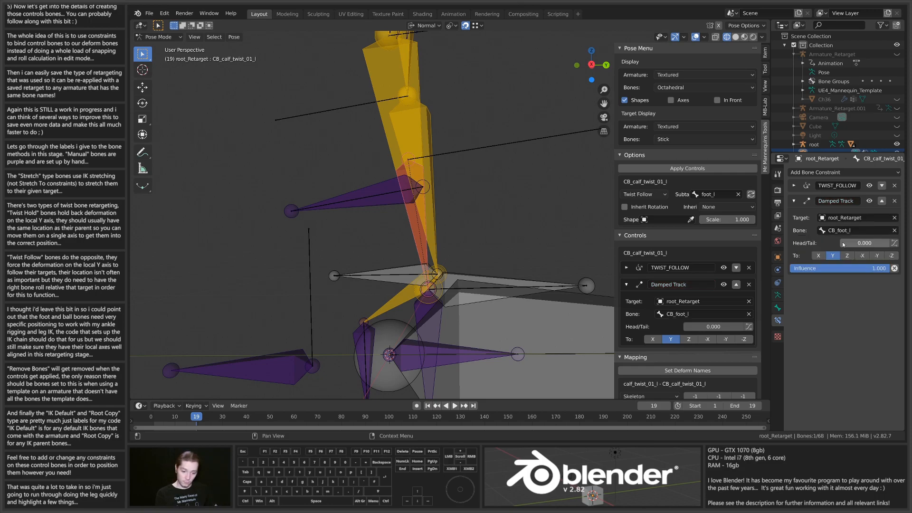
Check the calf twist bone's tracked alignment from several angles and try a normal Y rotation of CB_foot_l
{"action": "middle_click_drag", "start_coordinate": [465, 265], "coordinate": [499, 281]}
{"action": "scroll", "coordinate": [513, 280], "scroll_direction": "down", "scroll_amount": 2}
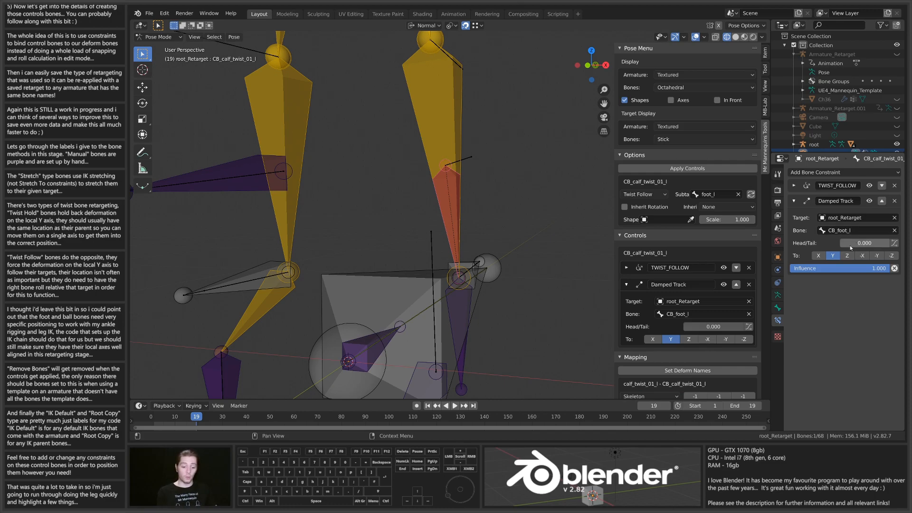
{"action": "middle_click_drag", "start_coordinate": [407, 262], "coordinate": [438, 208]}
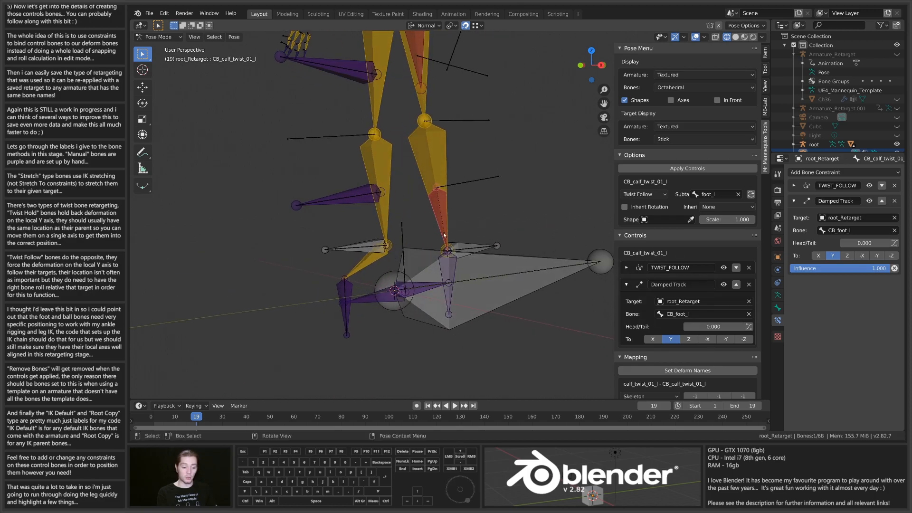
{"action": "scroll", "coordinate": [442, 237], "scroll_direction": "up", "scroll_amount": 4}
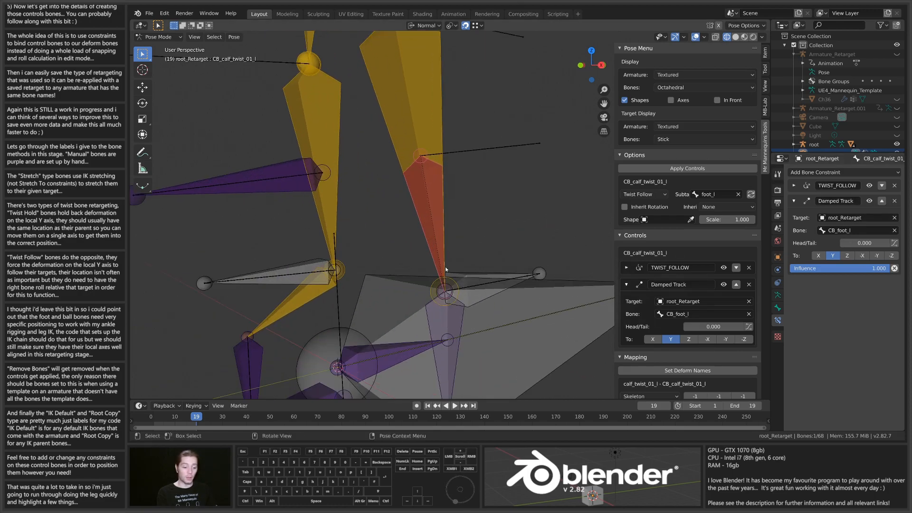
{"action": "middle_click_drag", "start_coordinate": [444, 267], "coordinate": [468, 323]}
{"action": "left_click", "coordinate": [493, 331]}
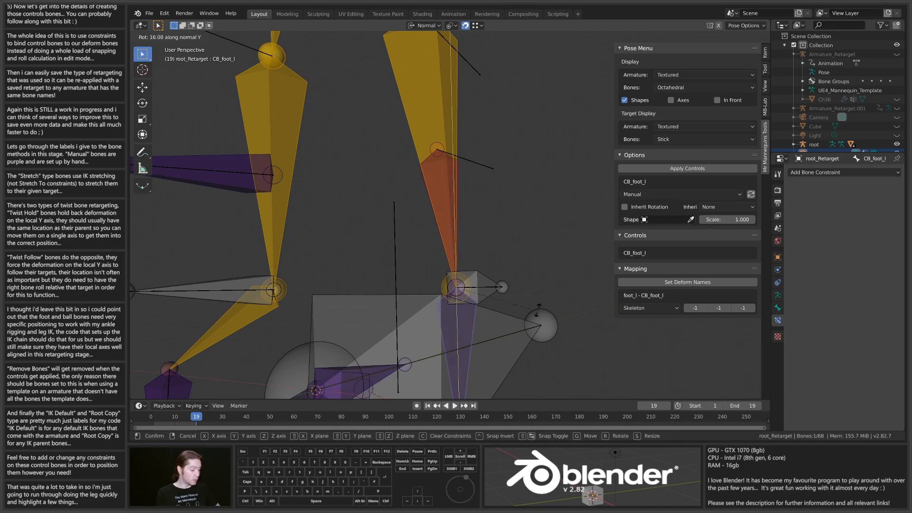
Review the whole retarget armature and the retarget types available for CB_foot_l
{"action": "scroll", "coordinate": [504, 328], "scroll_direction": "down", "scroll_amount": 3}
{"action": "middle_click_drag", "start_coordinate": [501, 275], "coordinate": [446, 256]}
{"action": "scroll", "coordinate": [446, 259], "scroll_direction": "down", "scroll_amount": 3}
{"action": "middle_click_drag", "start_coordinate": [489, 164], "coordinate": [489, 252], "text": "shift"}
{"action": "scroll", "coordinate": [475, 254], "scroll_direction": "down", "scroll_amount": 3}
{"action": "middle_click_drag", "start_coordinate": [349, 258], "coordinate": [448, 270]}
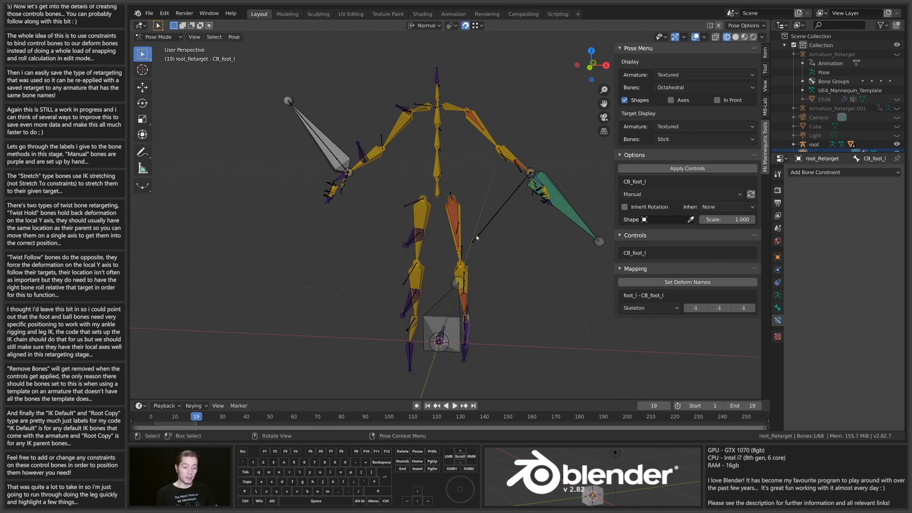
{"action": "scroll", "coordinate": [476, 234], "scroll_direction": "down", "scroll_amount": 2}
{"action": "middle_click_drag", "start_coordinate": [476, 235], "coordinate": [592, 245]}
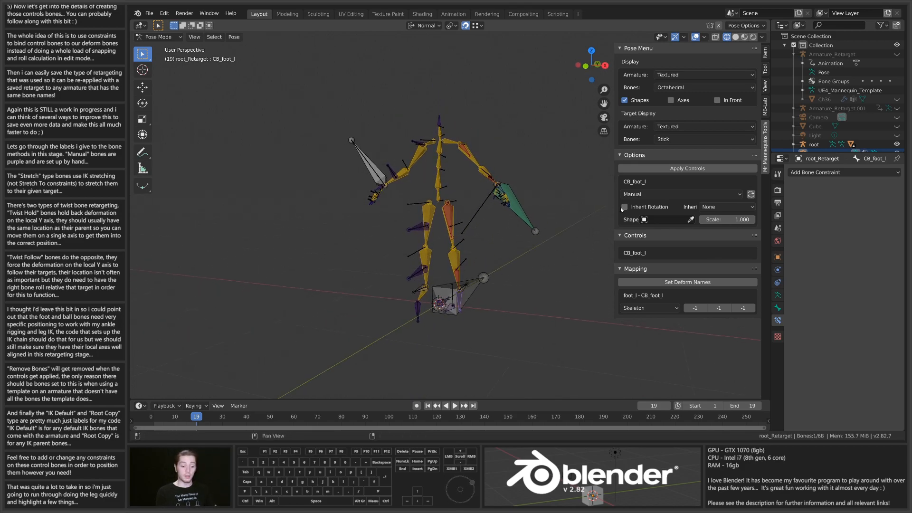
{"action": "left_click", "coordinate": [651, 197]}
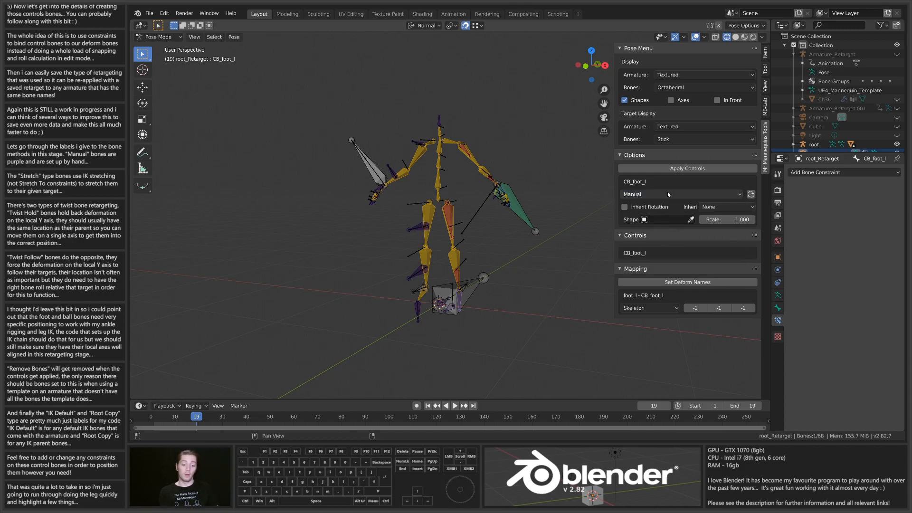
{"action": "left_click", "coordinate": [670, 204]}
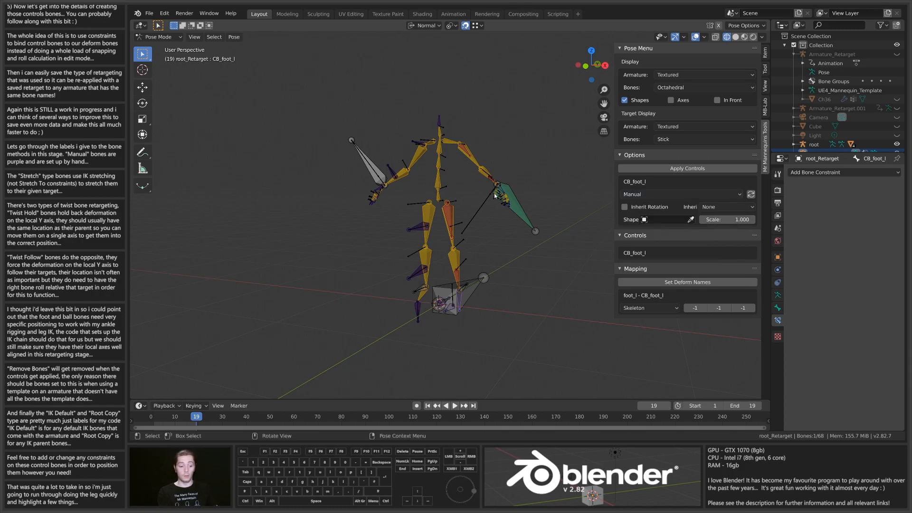
Inspect the target, bone and head/tail settings of CB_thigh_twist_01_l's TWIST_HOLD constraint
{"action": "scroll", "coordinate": [493, 193], "scroll_direction": "up", "scroll_amount": 2}
{"action": "left_click", "coordinate": [455, 213]}
{"action": "scroll", "coordinate": [463, 227], "scroll_direction": "up", "scroll_amount": 3}
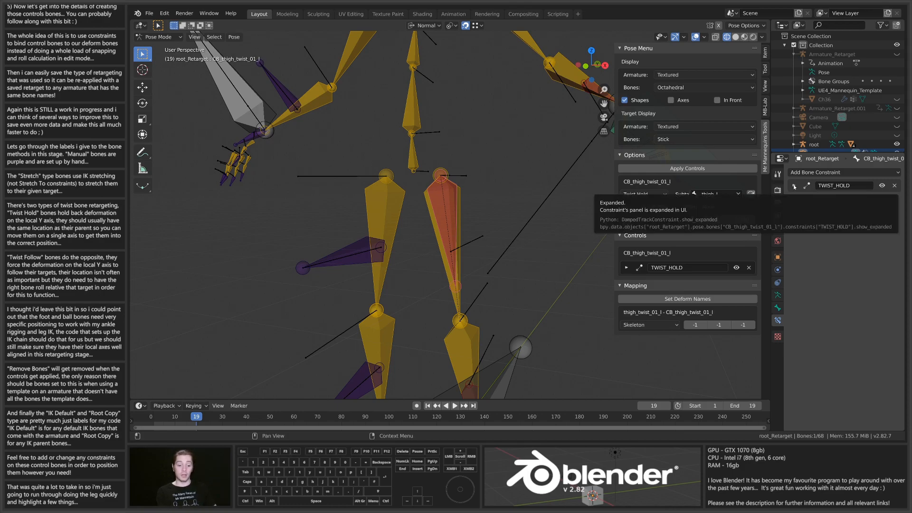
{"action": "left_click", "coordinate": [794, 186]}
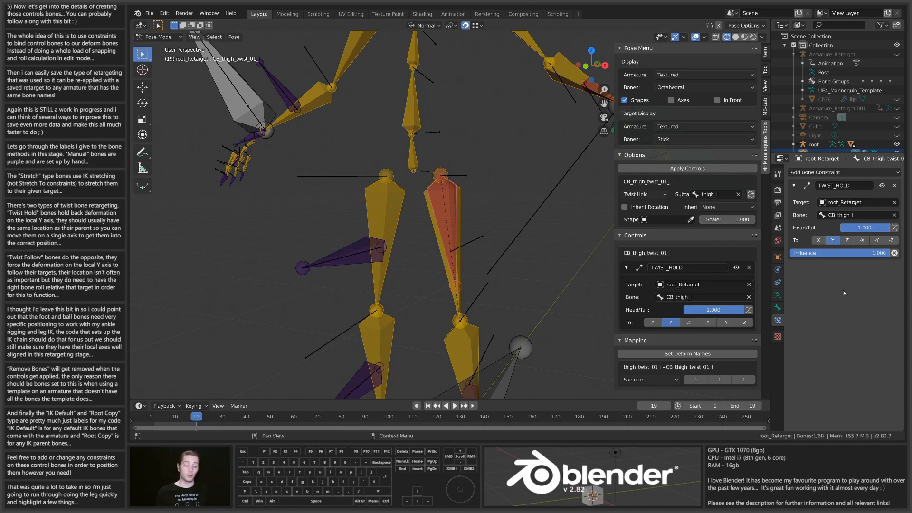
{"action": "scroll", "coordinate": [474, 190], "scroll_direction": "down", "scroll_amount": 6}
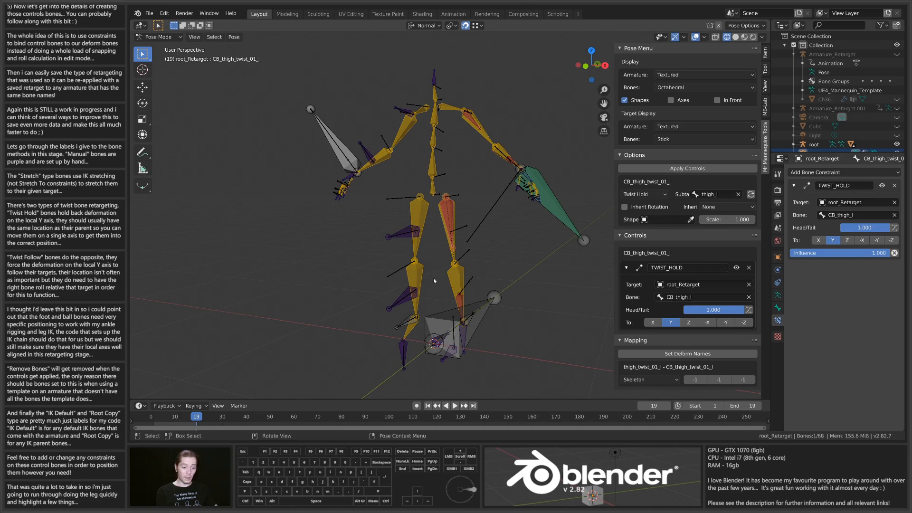
Try moving CB_thigh_twist_01_l along its normal Y axis near the top of the left thigh bone
{"action": "scroll", "coordinate": [433, 278], "scroll_direction": "up", "scroll_amount": 4}
{"action": "middle_click_drag", "start_coordinate": [407, 206], "coordinate": [444, 264]}
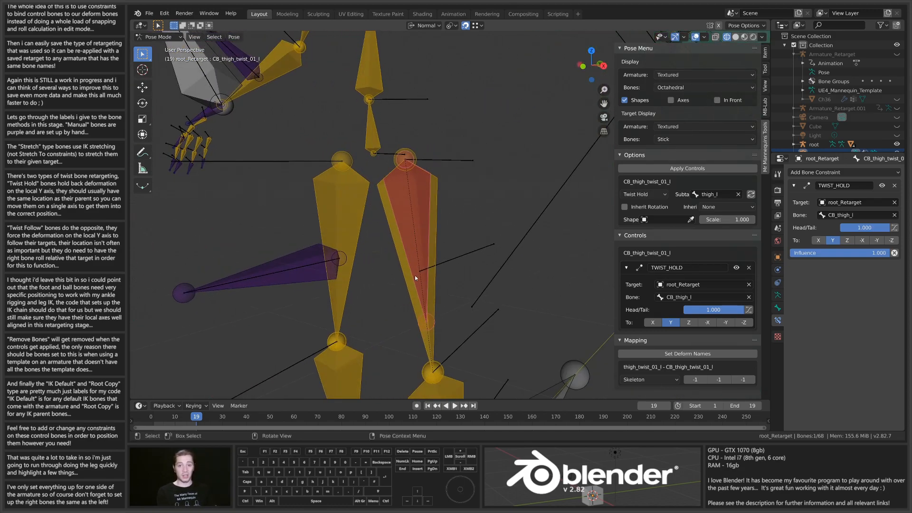
{"action": "middle_click_drag", "start_coordinate": [418, 243], "coordinate": [420, 204]}
{"action": "left_click", "coordinate": [421, 195]}
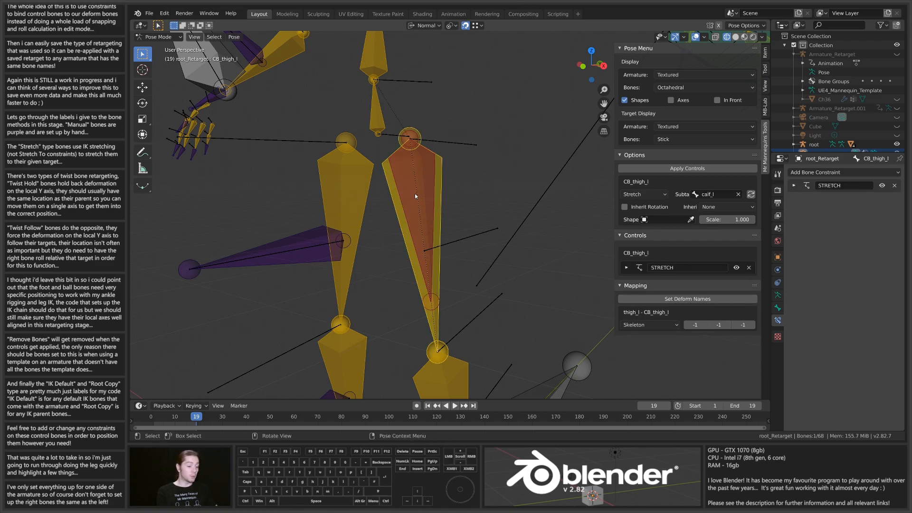
{"action": "left_click", "coordinate": [421, 195]}
{"action": "key", "text": "g"}
{"action": "key", "text": "y"}
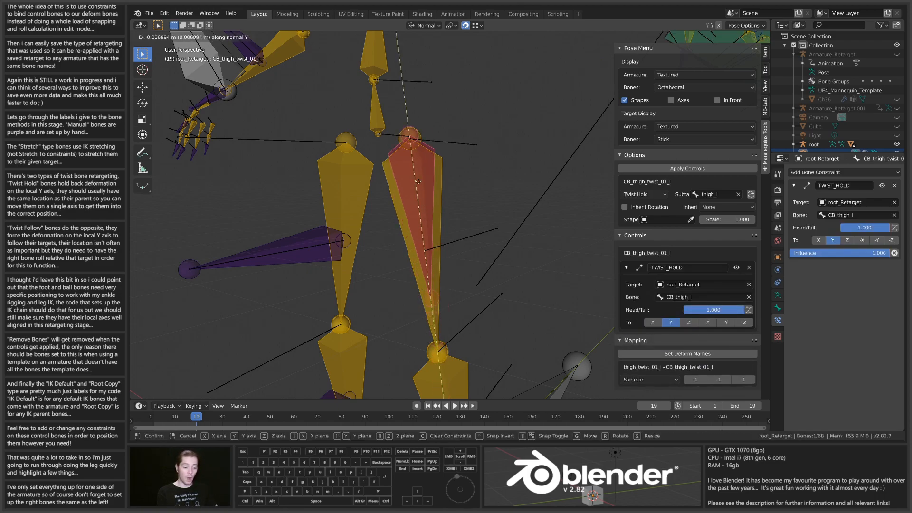
{"action": "left_click", "coordinate": [408, 142]}
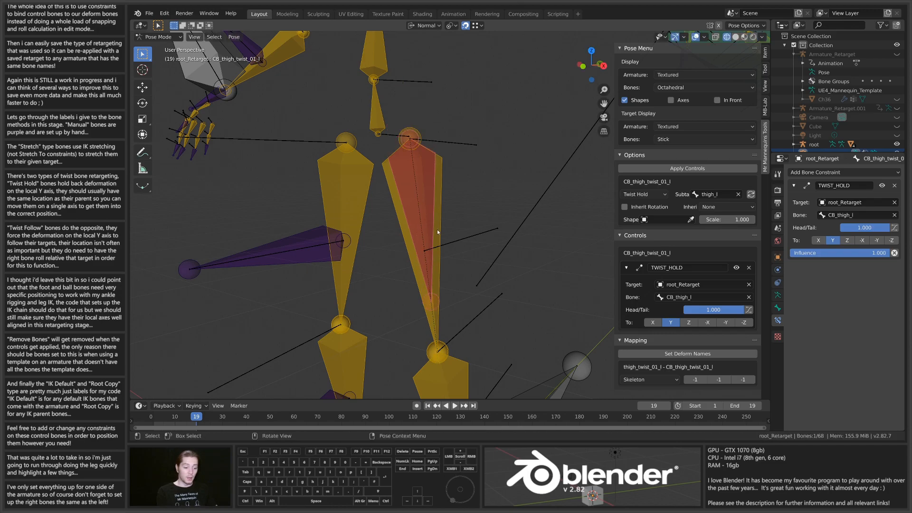
{"action": "left_click", "coordinate": [427, 206]}
{"action": "mouse_move", "coordinate": [457, 225]}
{"action": "middle_mouse_down"}
{"action": "mouse_move", "coordinate": [430, 202]}
{"action": "mouse_move", "coordinate": [449, 221]}
{"action": "middle_mouse_up"}
{"action": "left_click", "coordinate": [434, 202]}
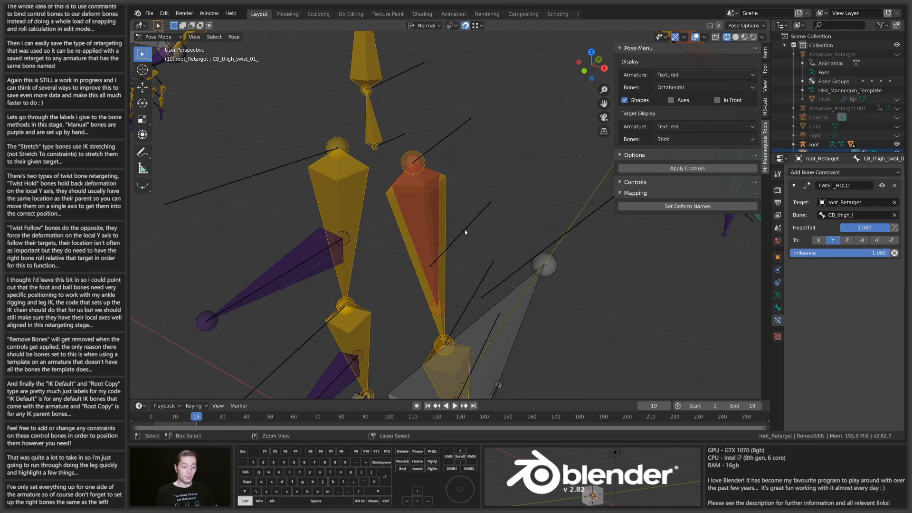
Select CB_thigh_twist_01_l at the top of the left thigh on the retarget armature
{"action": "key", "text": "ctrl+Tab"}
{"action": "left_click", "coordinate": [464, 230]}
{"action": "key", "text": "ctrl+Tab"}
{"action": "left_click", "coordinate": [464, 230]}
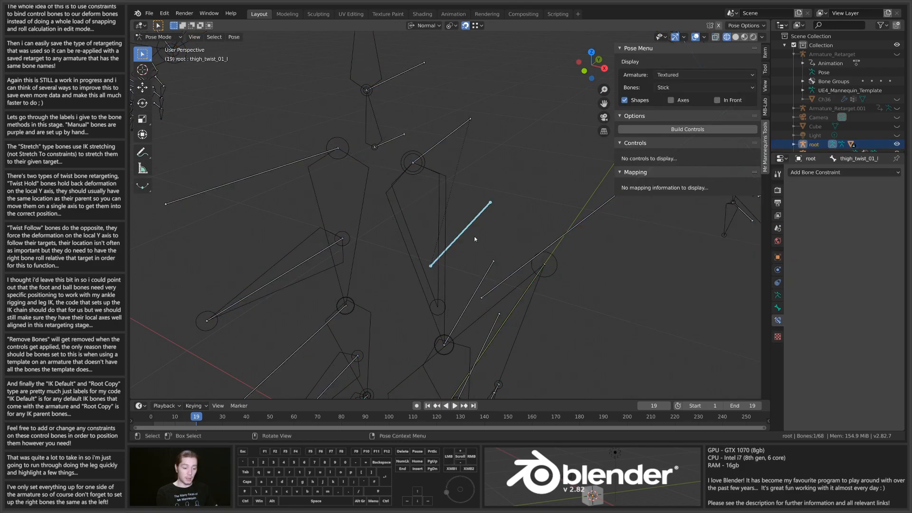
{"action": "left_click", "coordinate": [433, 220]}
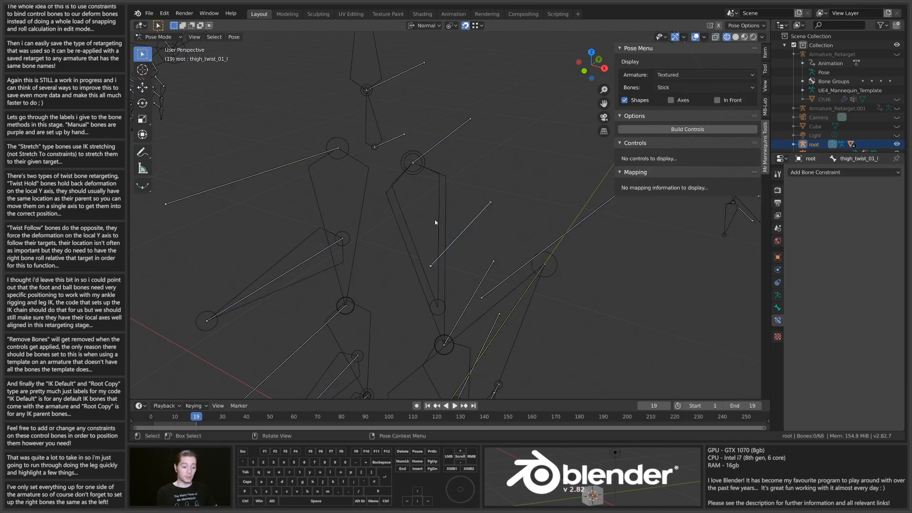
{"action": "key", "text": "ctrl+Tab"}
{"action": "left_click", "coordinate": [435, 215]}
{"action": "key", "text": "ctrl+Tab"}
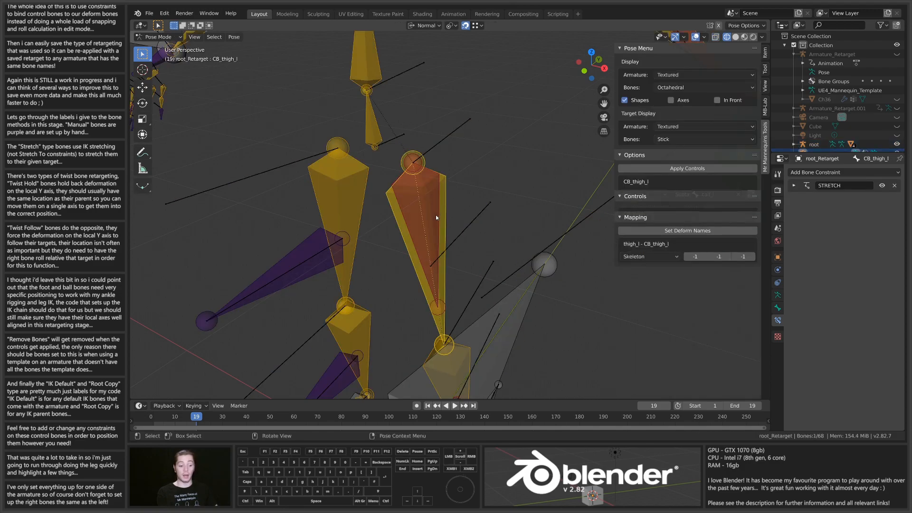
{"action": "left_click", "coordinate": [438, 220]}
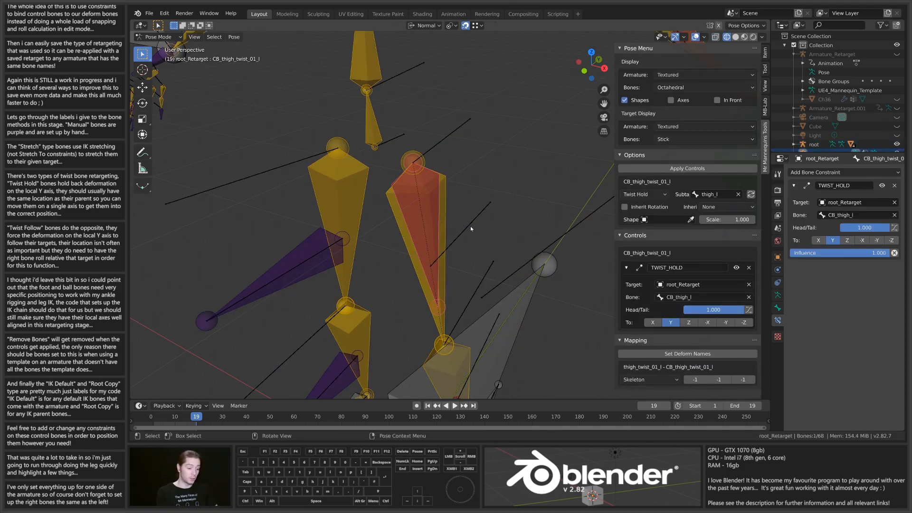
Try rotating CB_thigh_twist_01_l about its normal Y axis
{"action": "key", "text": "r"}
{"action": "key", "text": "y"}
{"action": "key", "text": "y"}
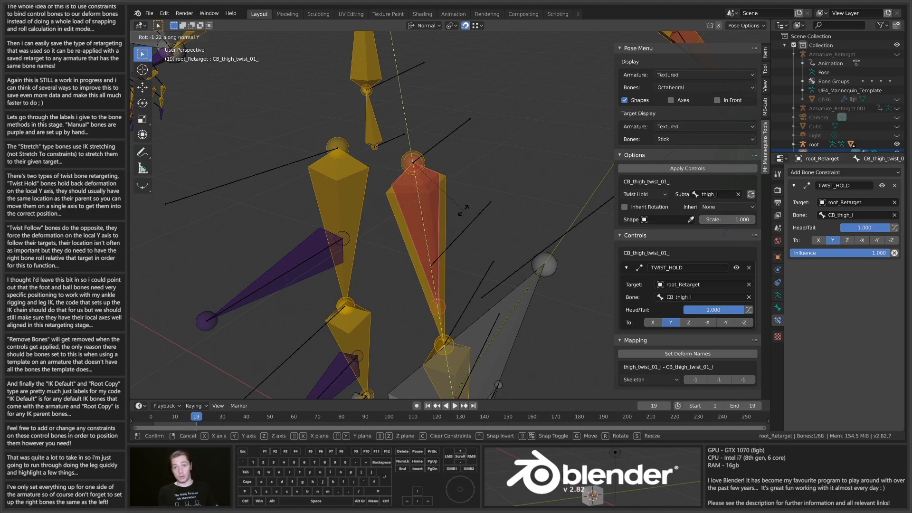
{"action": "left_click", "coordinate": [473, 192]}
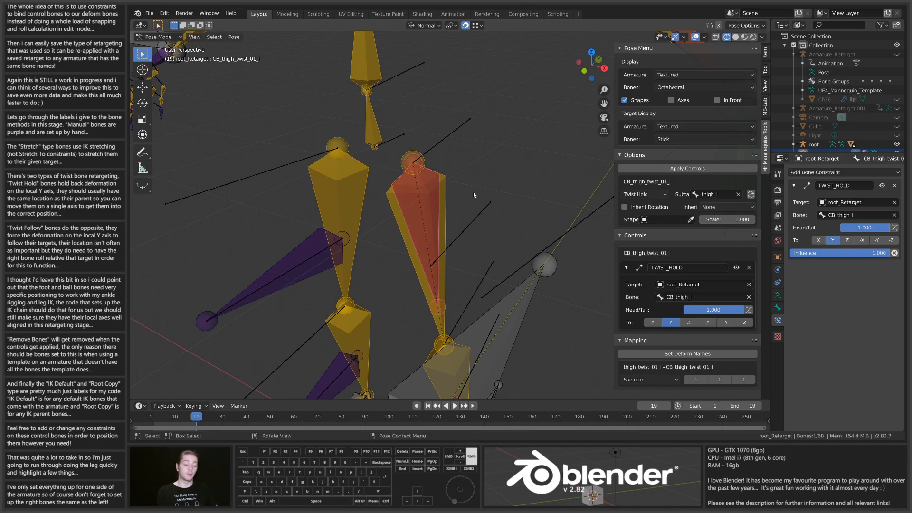
Select the parent bone CB_thigh_l and try rotating it about its normal Y axis
{"action": "left_click", "coordinate": [446, 219]}
{"action": "key", "text": "r"}
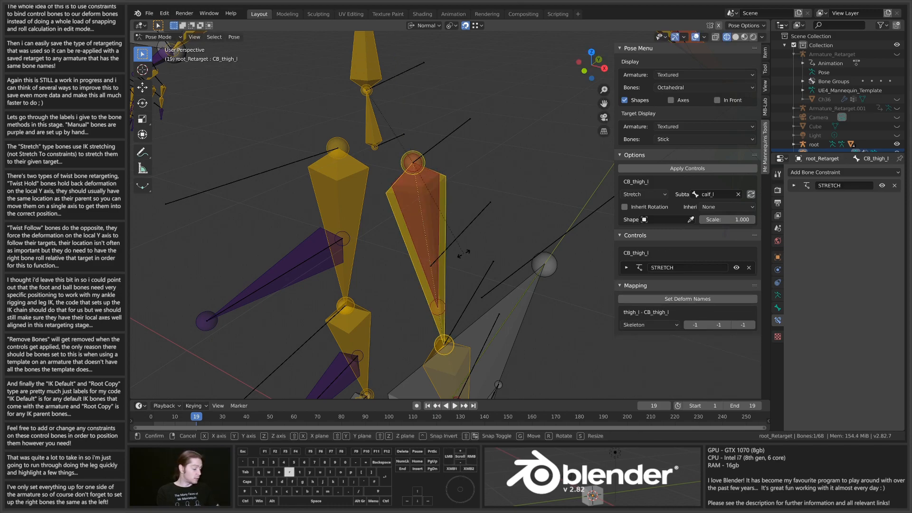
{"action": "key", "text": "y"}
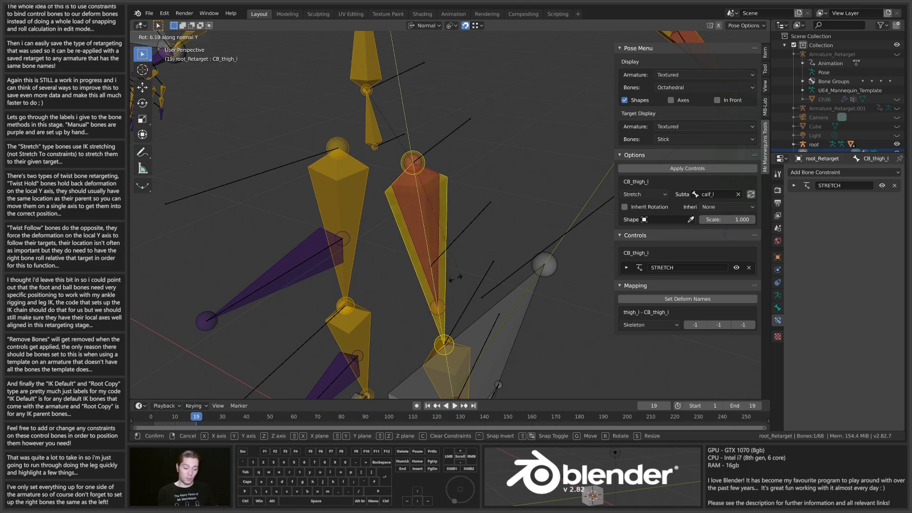
{"action": "right_click", "coordinate": [455, 277]}
Inspect the Twist Follow retarget settings and Damped Track constraint of CB_calf_twist_01_l on the left lower leg
{"action": "middle_click_drag", "start_coordinate": [471, 185], "coordinate": [446, 266]}
{"action": "middle_click_drag", "start_coordinate": [476, 341], "coordinate": [330, 255], "text": "shift"}
{"action": "left_click", "coordinate": [452, 250]}
{"action": "scroll", "coordinate": [468, 268], "scroll_direction": "up", "scroll_amount": 4}
{"action": "left_click", "coordinate": [452, 286]}
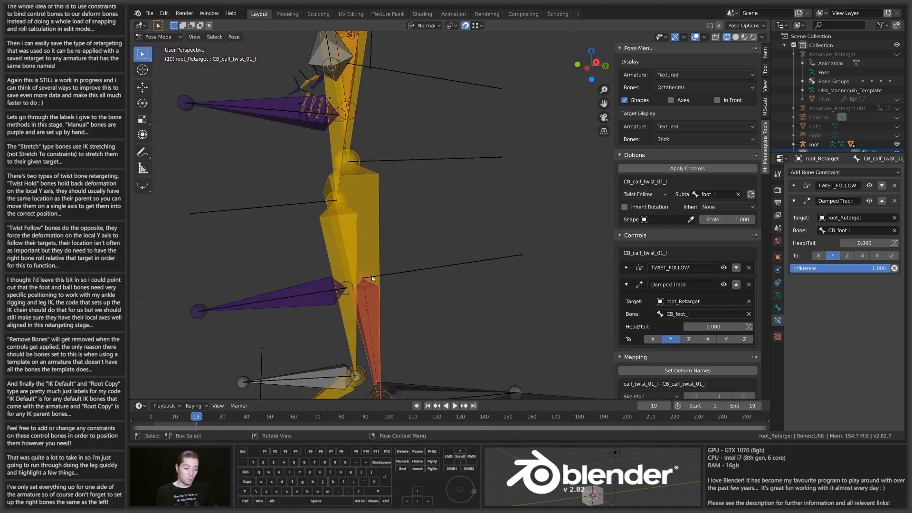
Compare the retarget settings of CB_thigh_l and CB_thigh_twist_01_l and examine the left thigh's alignment from several angles
{"action": "middle_click_drag", "start_coordinate": [392, 179], "coordinate": [452, 285], "text": "shift"}
{"action": "left_click", "coordinate": [378, 247]}
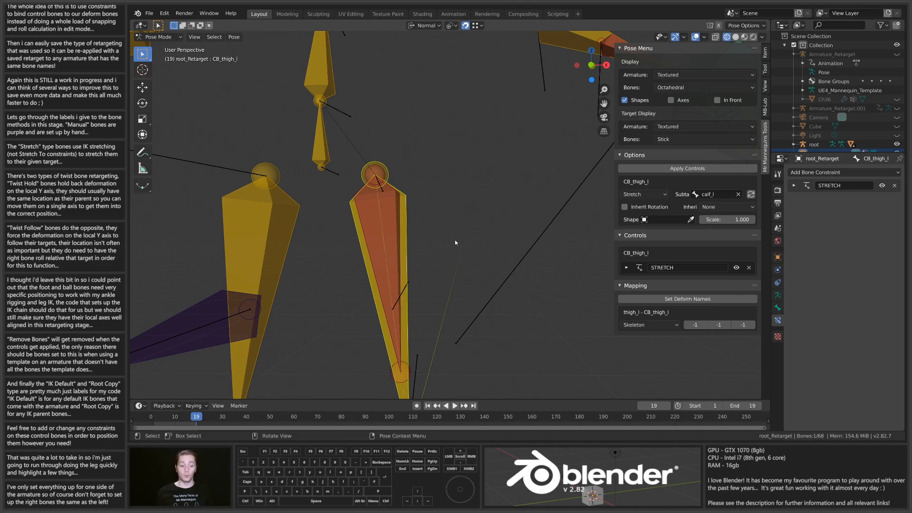
{"action": "left_click", "coordinate": [391, 206]}
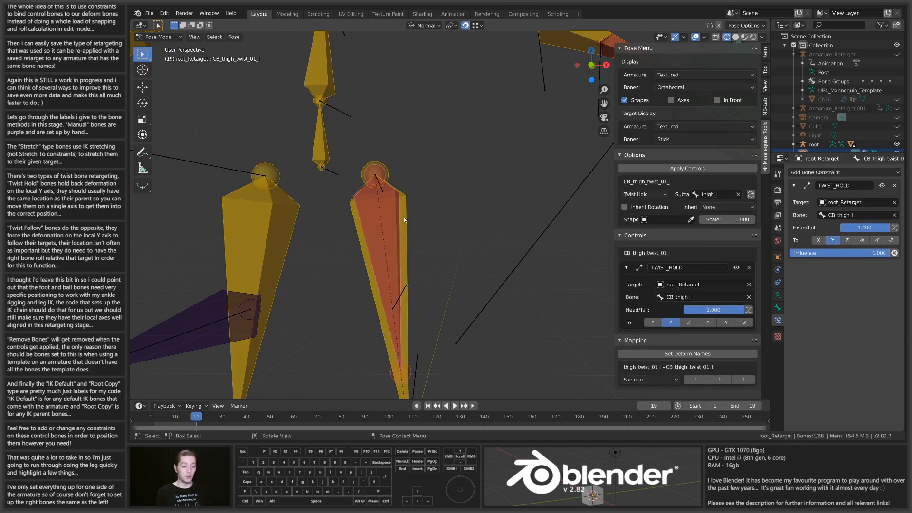
{"action": "middle_click_drag", "start_coordinate": [407, 221], "coordinate": [491, 230]}
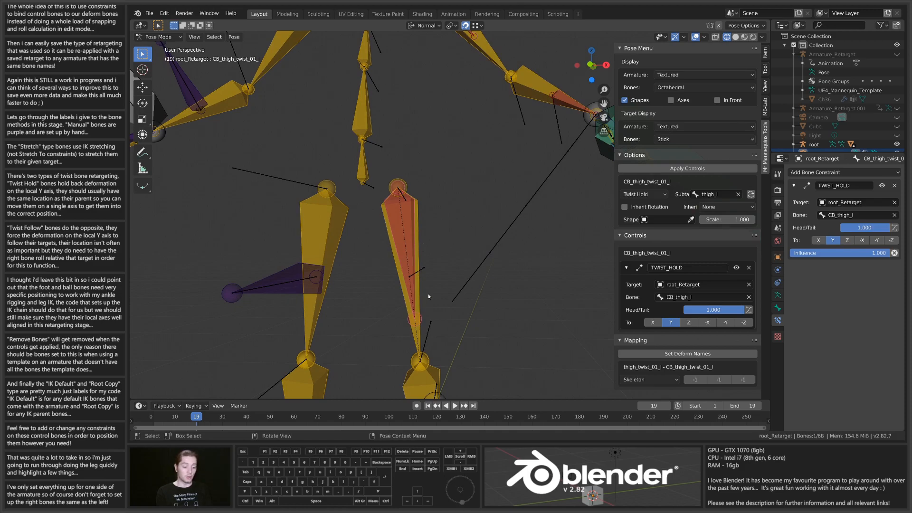
{"action": "scroll", "coordinate": [398, 256], "scroll_direction": "down", "scroll_amount": 5}
{"action": "middle_click_drag", "start_coordinate": [397, 255], "coordinate": [470, 295]}
{"action": "scroll", "coordinate": [452, 247], "scroll_direction": "up", "scroll_amount": 5}
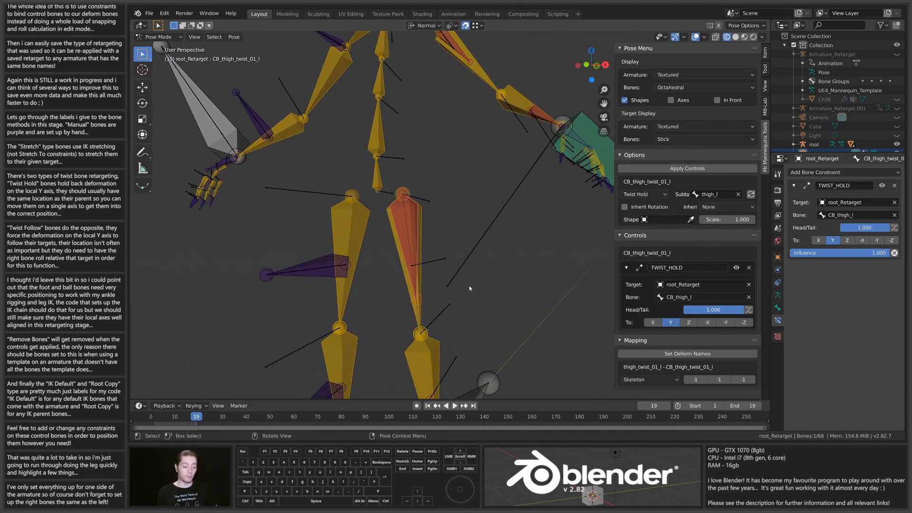
{"action": "middle_click_drag", "start_coordinate": [458, 207], "coordinate": [491, 241]}
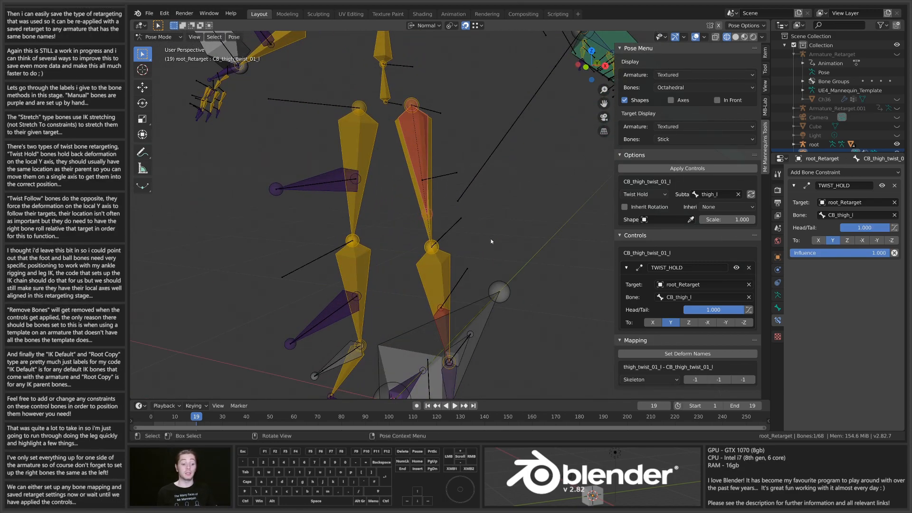
{"action": "scroll", "coordinate": [512, 233], "scroll_direction": "up", "scroll_amount": 4}
{"action": "mouse_move", "coordinate": [449, 184]}
{"action": "middle_mouse_down"}
{"action": "mouse_move", "coordinate": [421, 274]}
{"action": "mouse_move", "coordinate": [446, 199]}
{"action": "middle_mouse_up"}
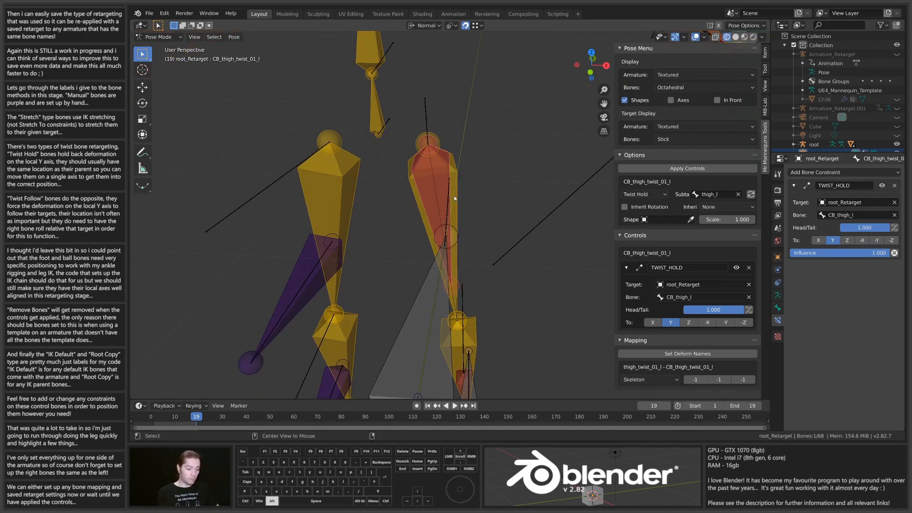
Refresh the Twist Hold retarget of CB_thigh_twist_01_l and move the bone about -0.221 m along normal Y to the thigh's top
{"action": "left_click", "coordinate": [751, 195]}
{"action": "middle_click_drag", "start_coordinate": [456, 304], "coordinate": [449, 280]}
{"action": "key", "text": "g"}
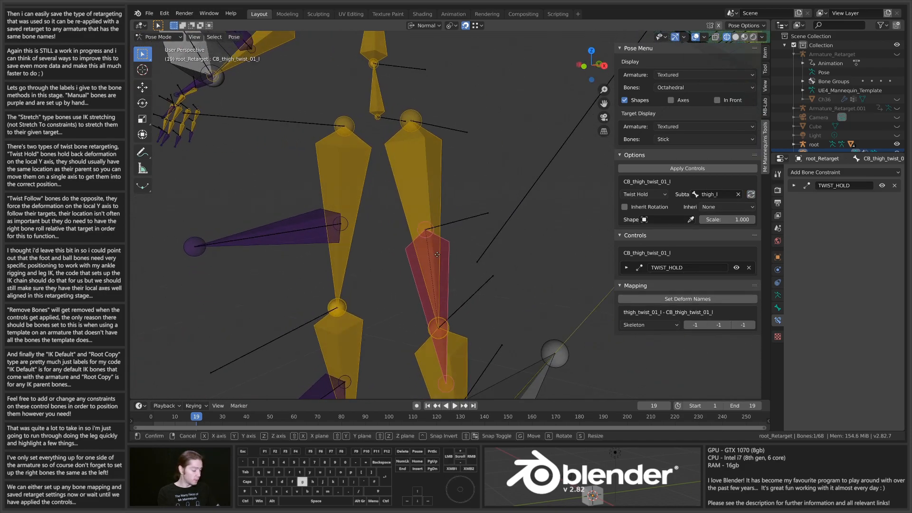
{"action": "key", "text": "y"}
{"action": "left_click", "coordinate": [415, 134]}
{"action": "middle_click_drag", "start_coordinate": [415, 134], "coordinate": [451, 227]}
{"action": "middle_click_drag", "start_coordinate": [474, 260], "coordinate": [468, 277]}
{"action": "scroll", "coordinate": [474, 238], "scroll_direction": "down", "scroll_amount": 5}
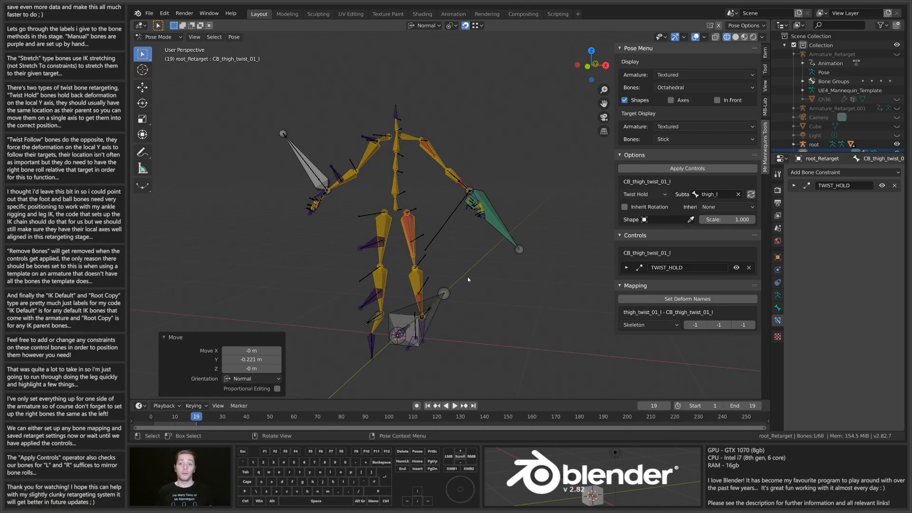